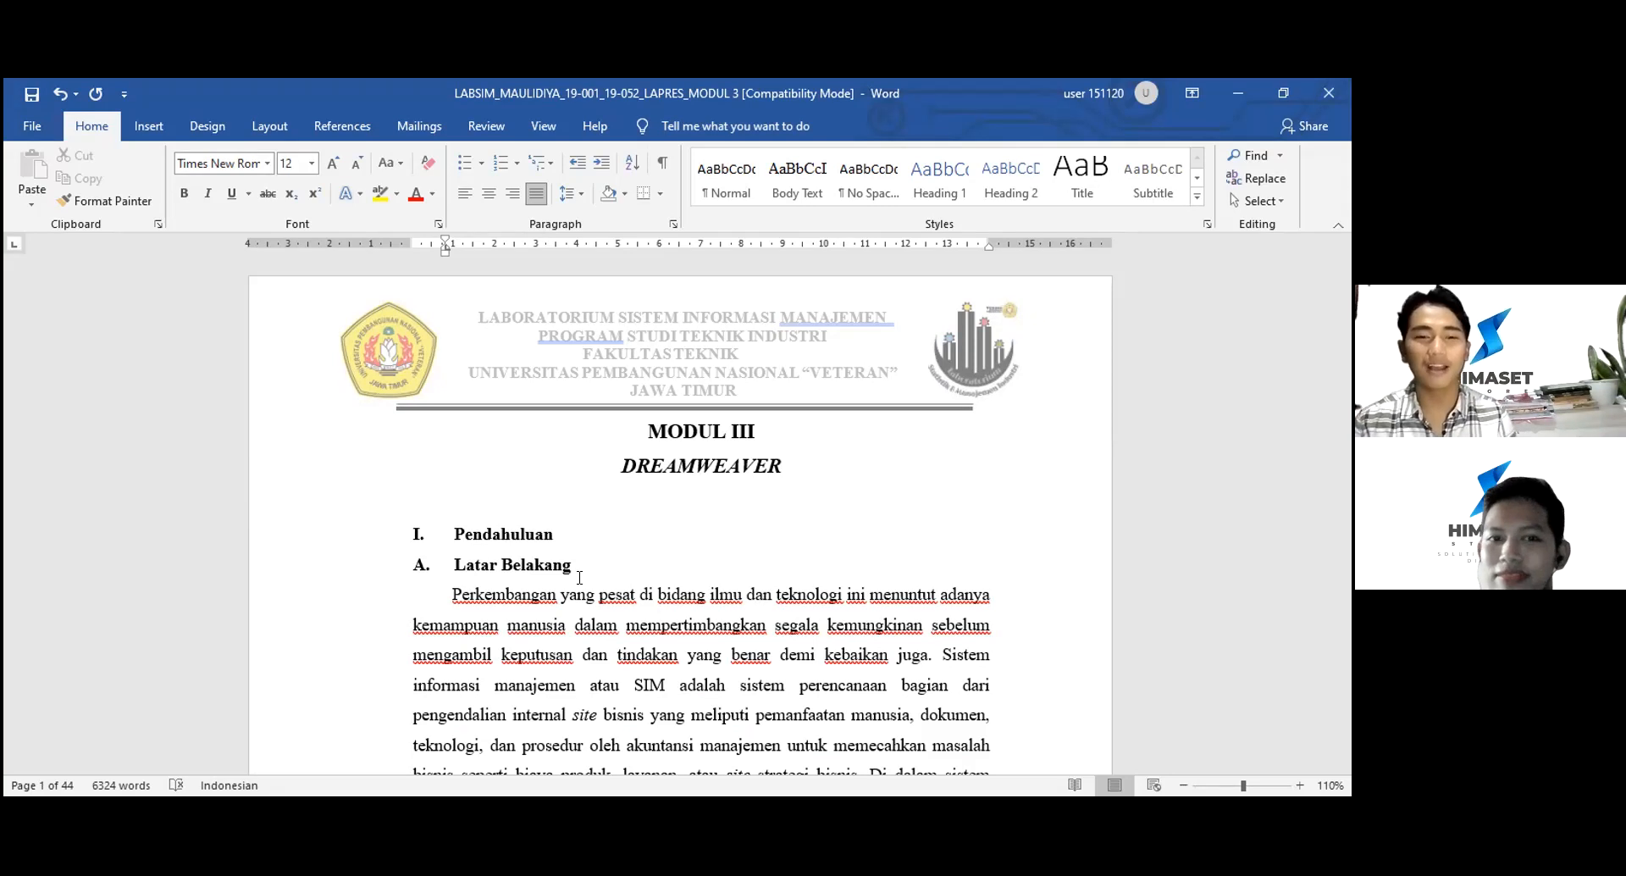
- Scroll past Latar Belakang to page 2's Rumusan Masalah, Tujuan Praktikum and Tinjauan Pustaka
scroll(579, 578, down, 2)
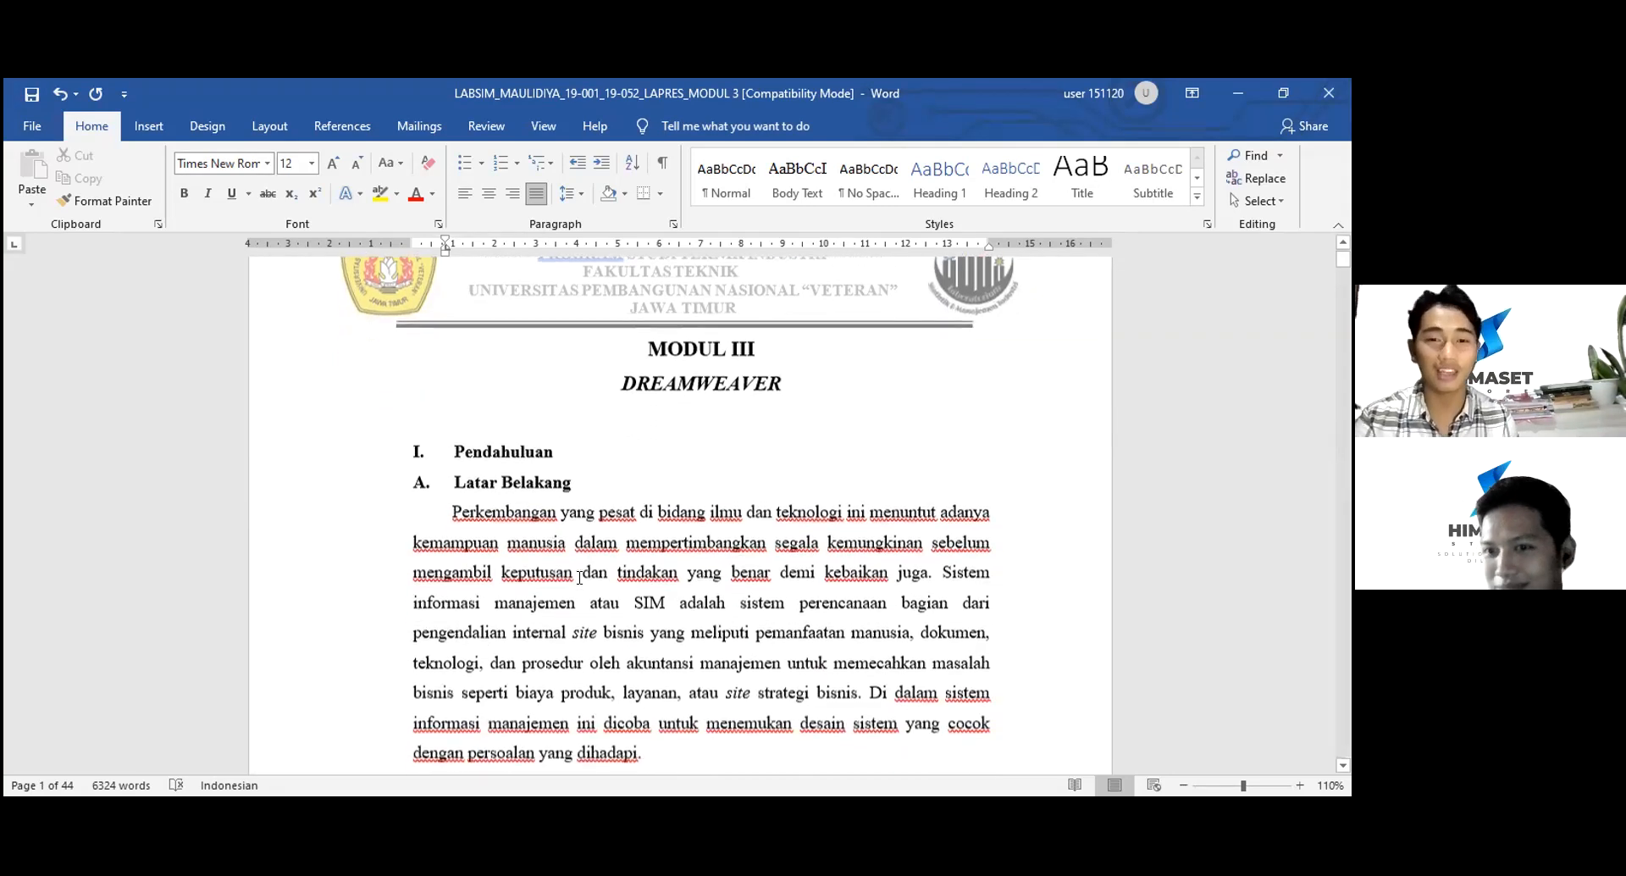
scroll(579, 577, down, 1)
scroll(579, 578, down, 1)
scroll(577, 576, down, 3)
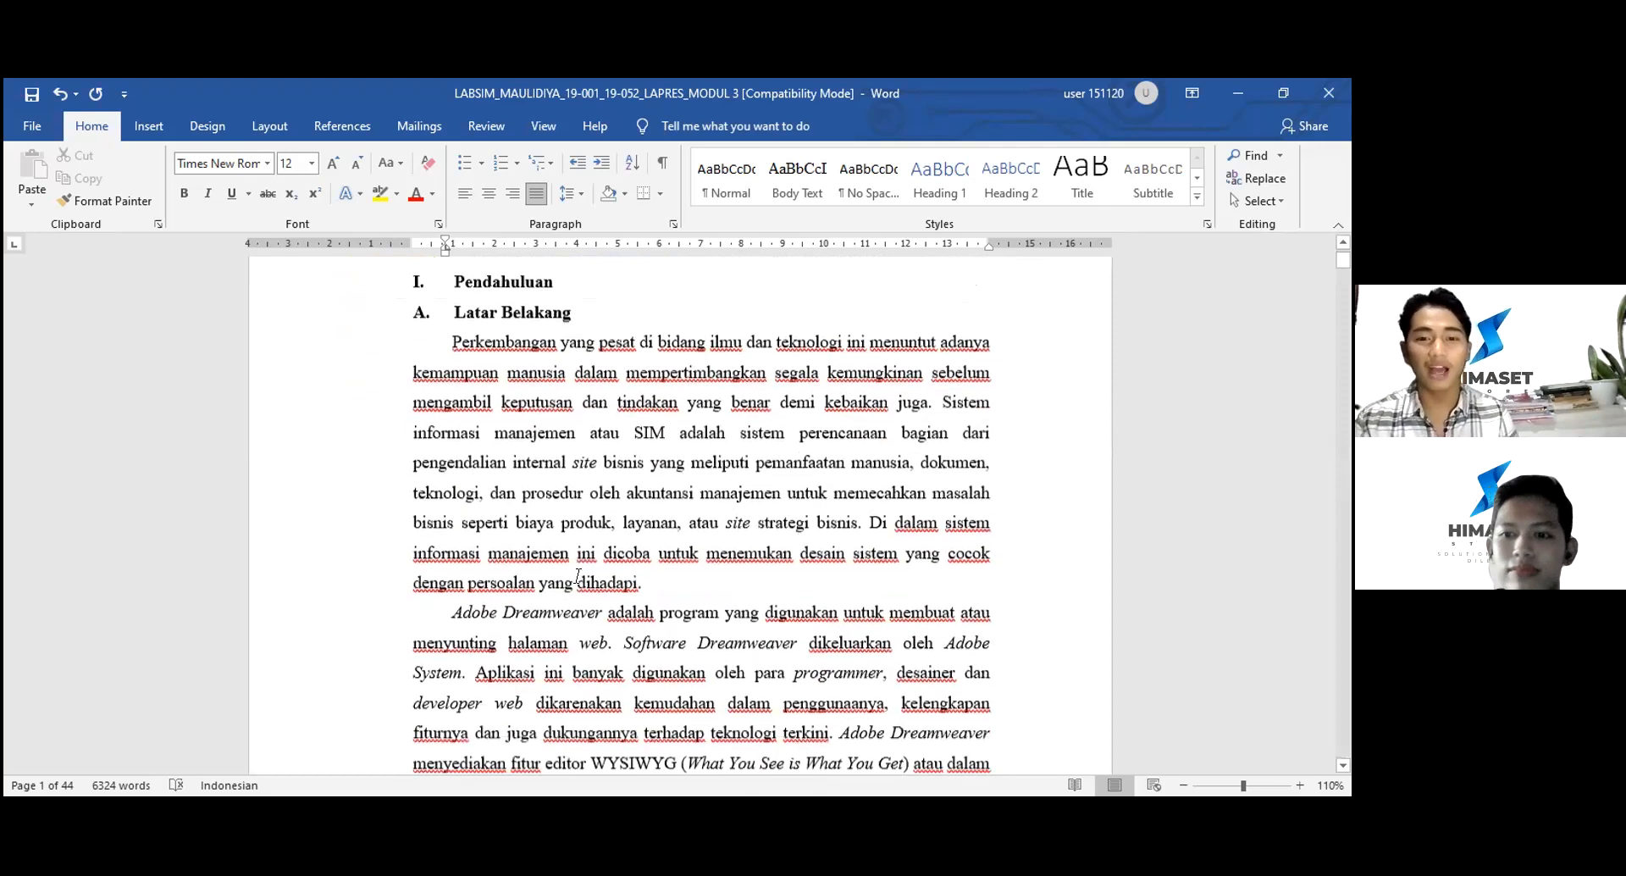
scroll(577, 576, down, 2)
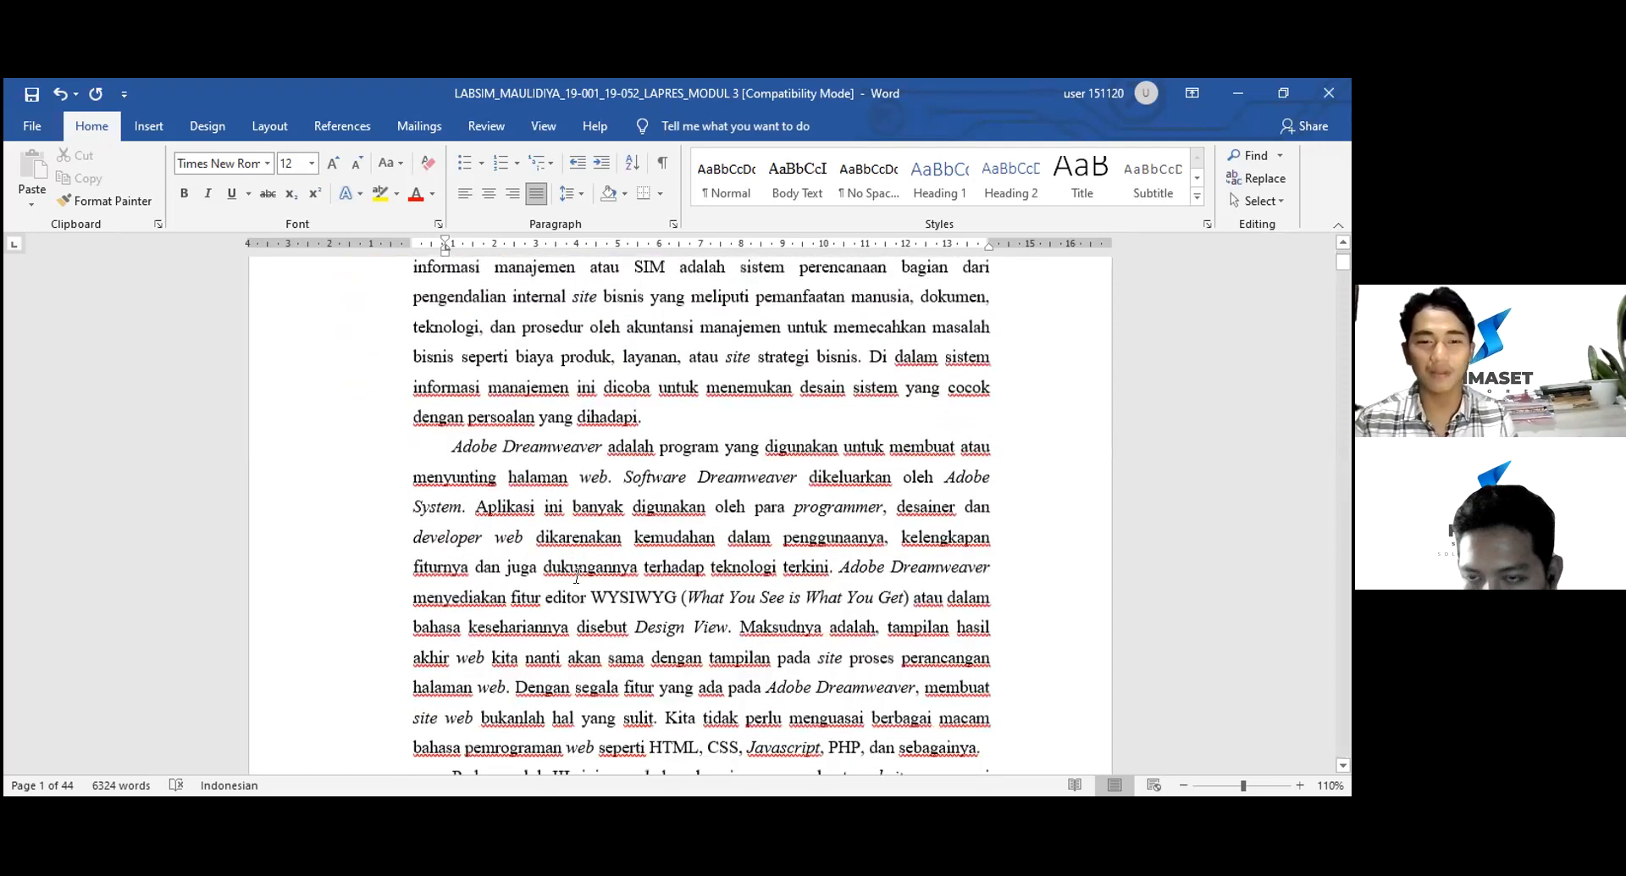
scroll(577, 576, down, 4)
scroll(577, 576, down, 1)
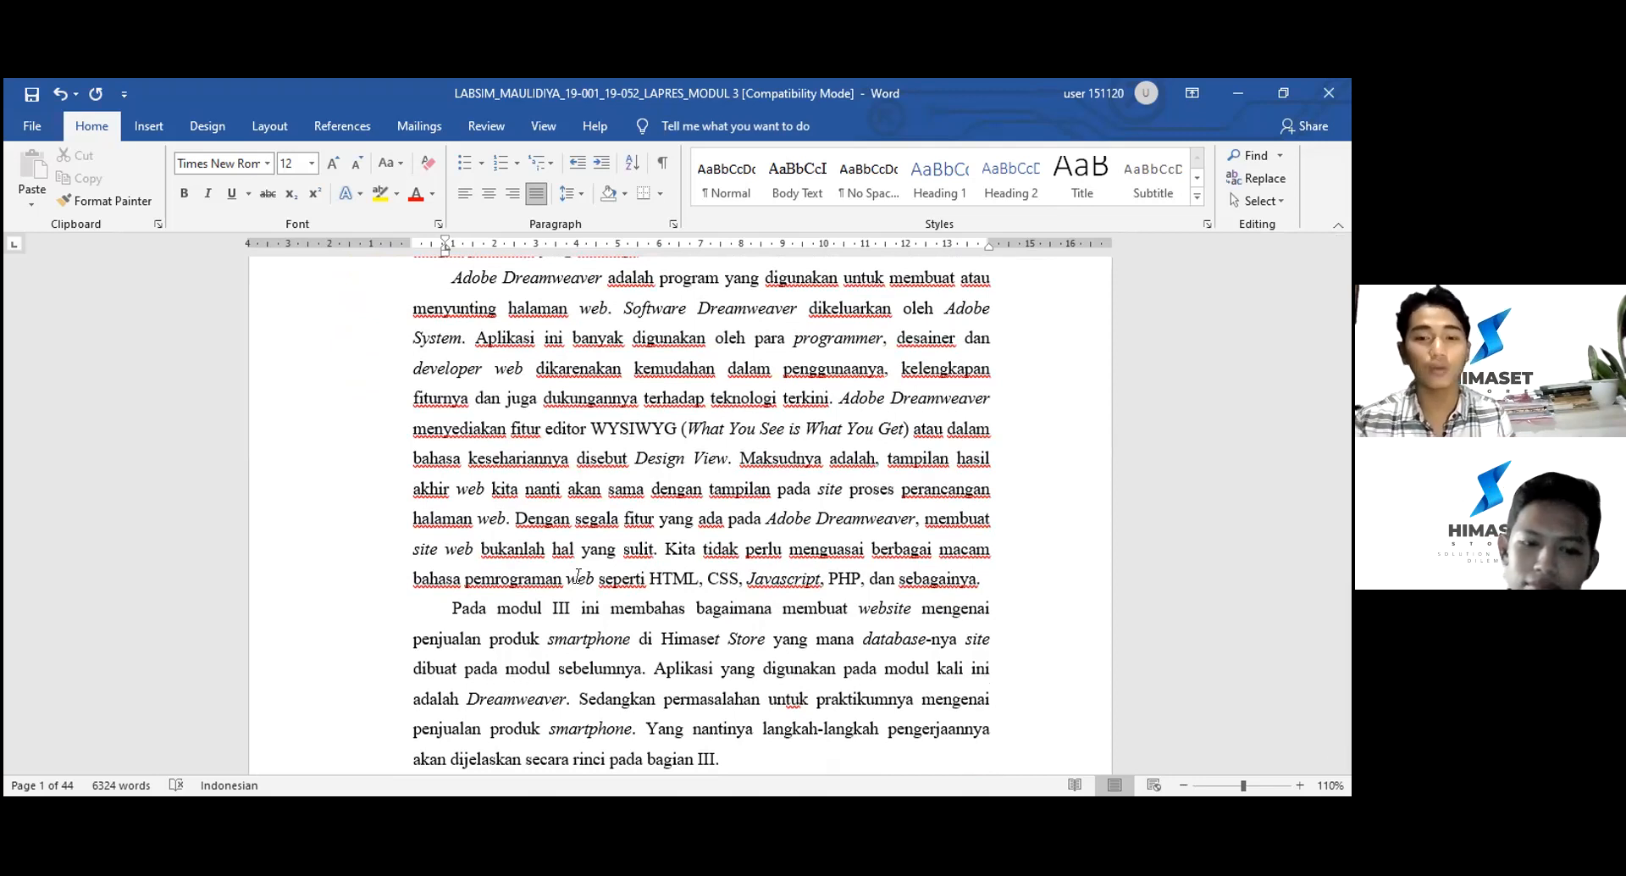
scroll(578, 576, down, 1)
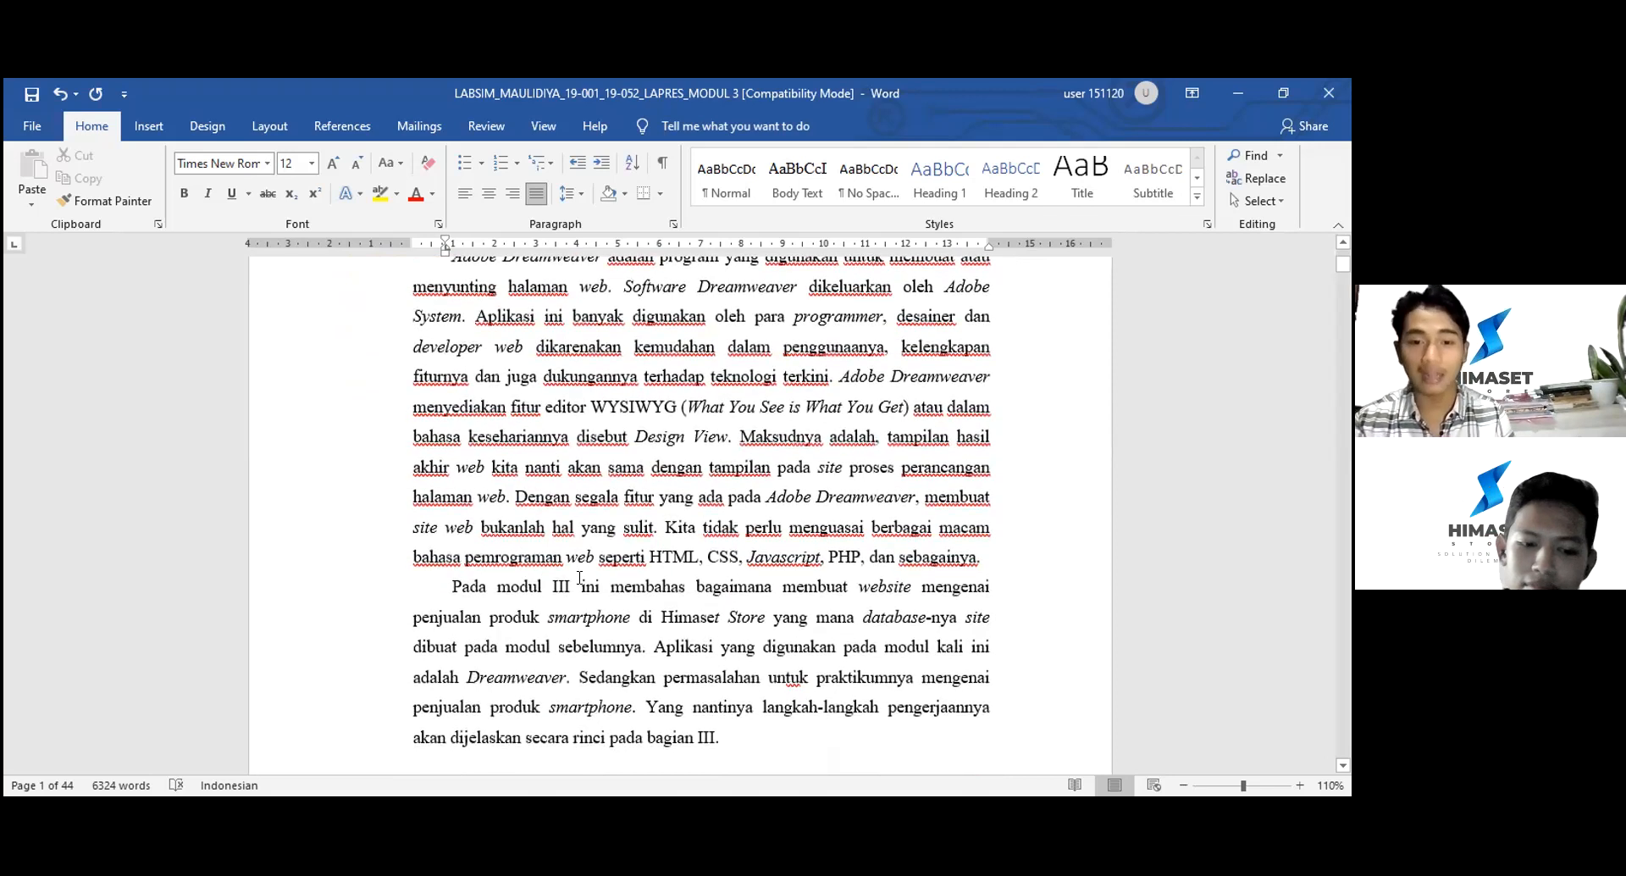
scroll(579, 576, down, 1)
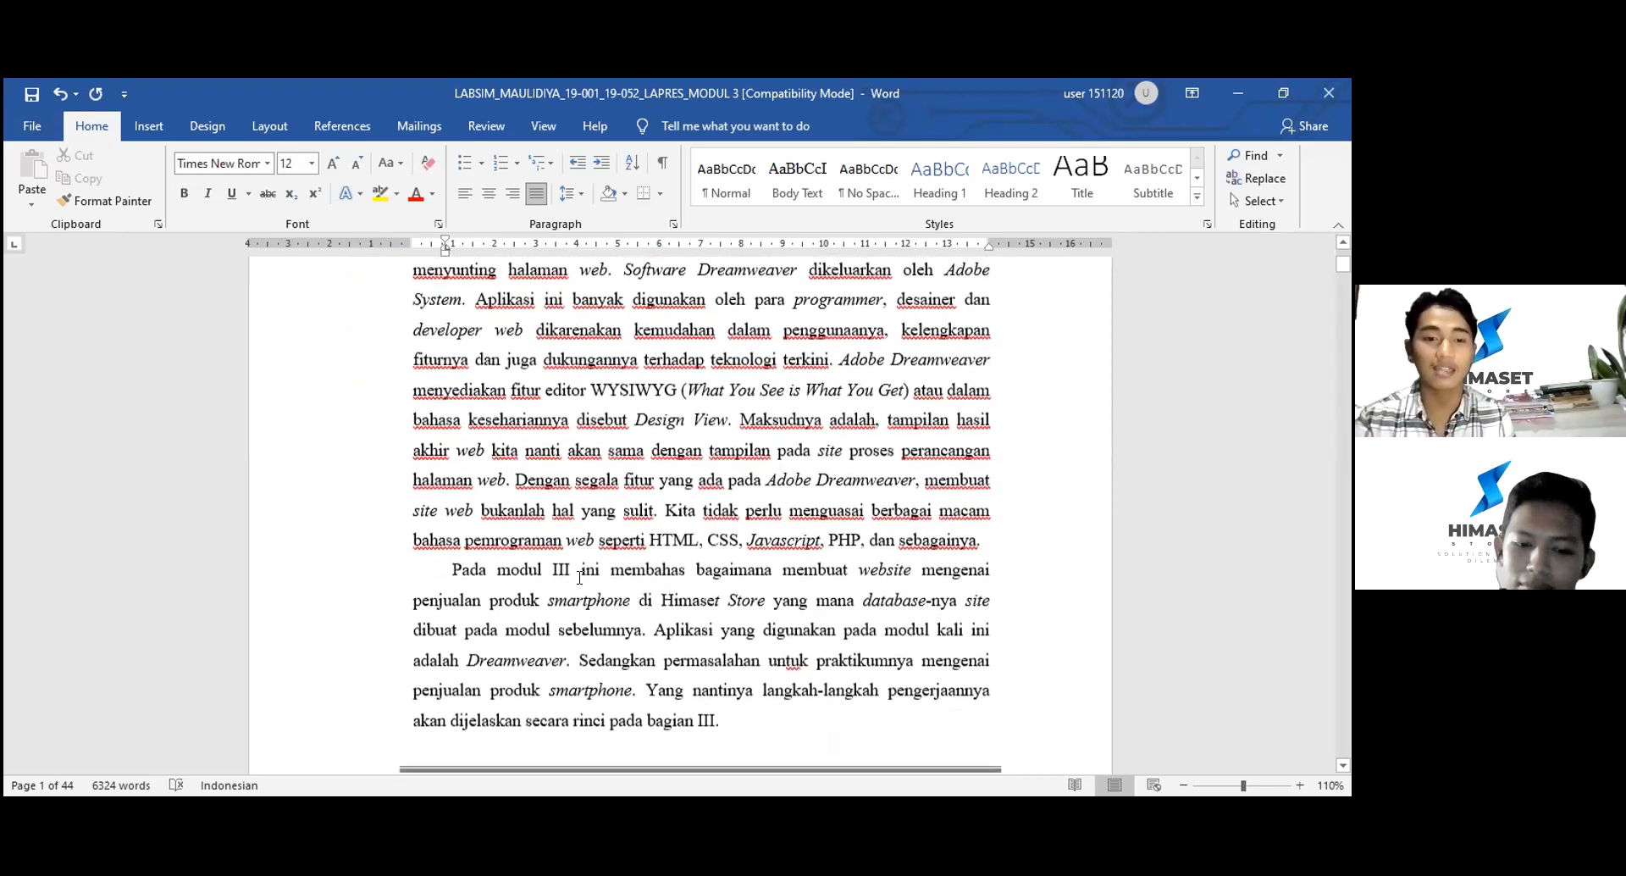
scroll(576, 576, down, 1)
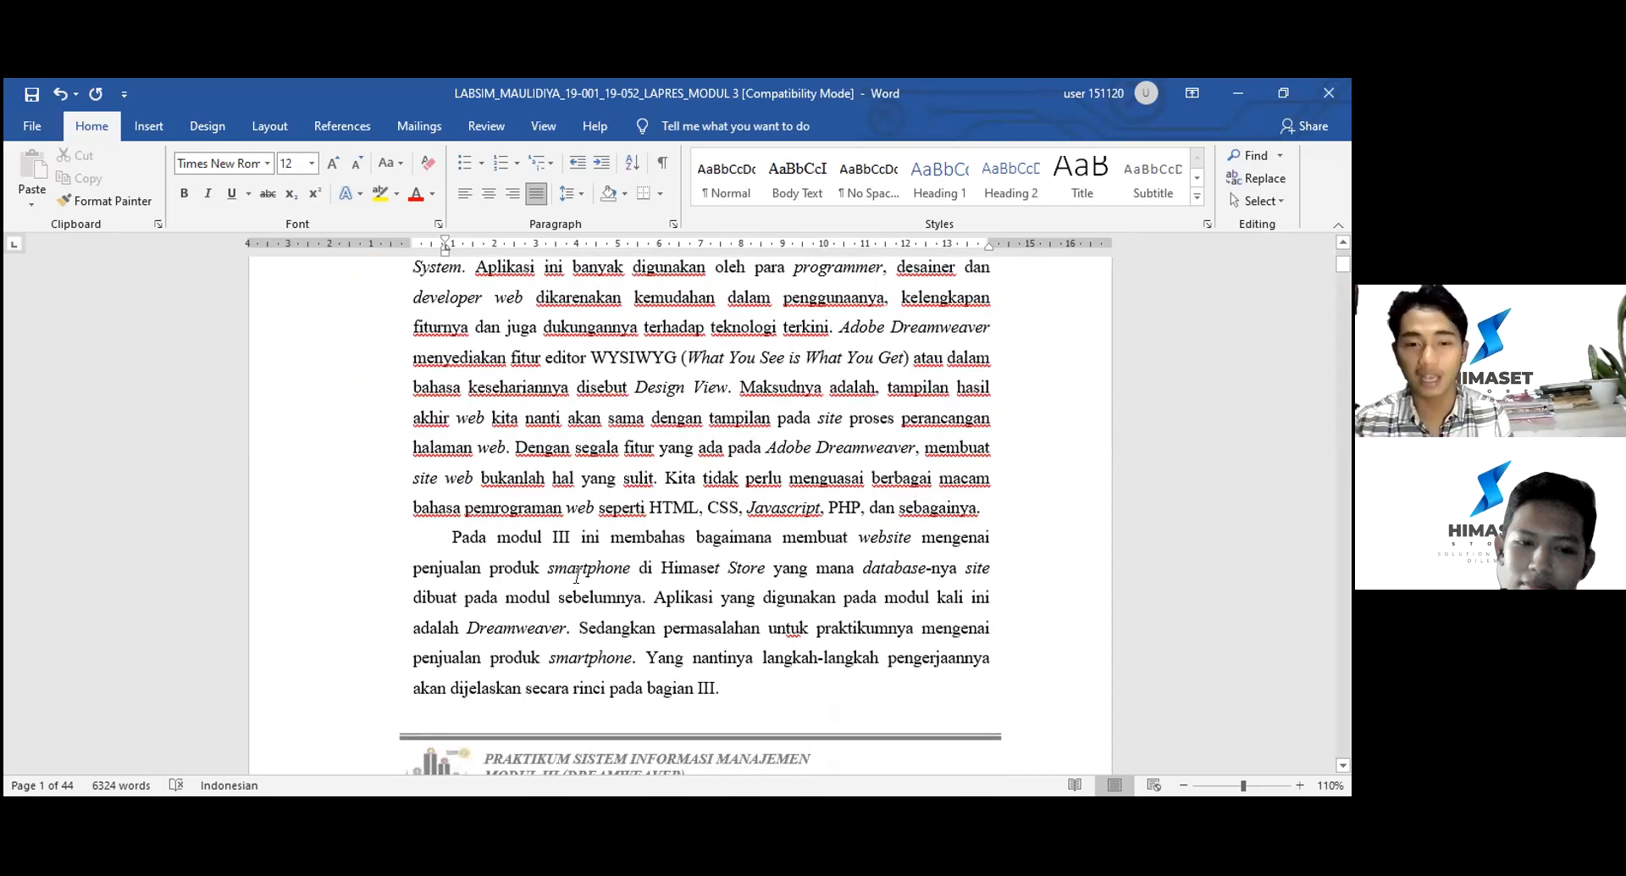
scroll(577, 576, down, 7)
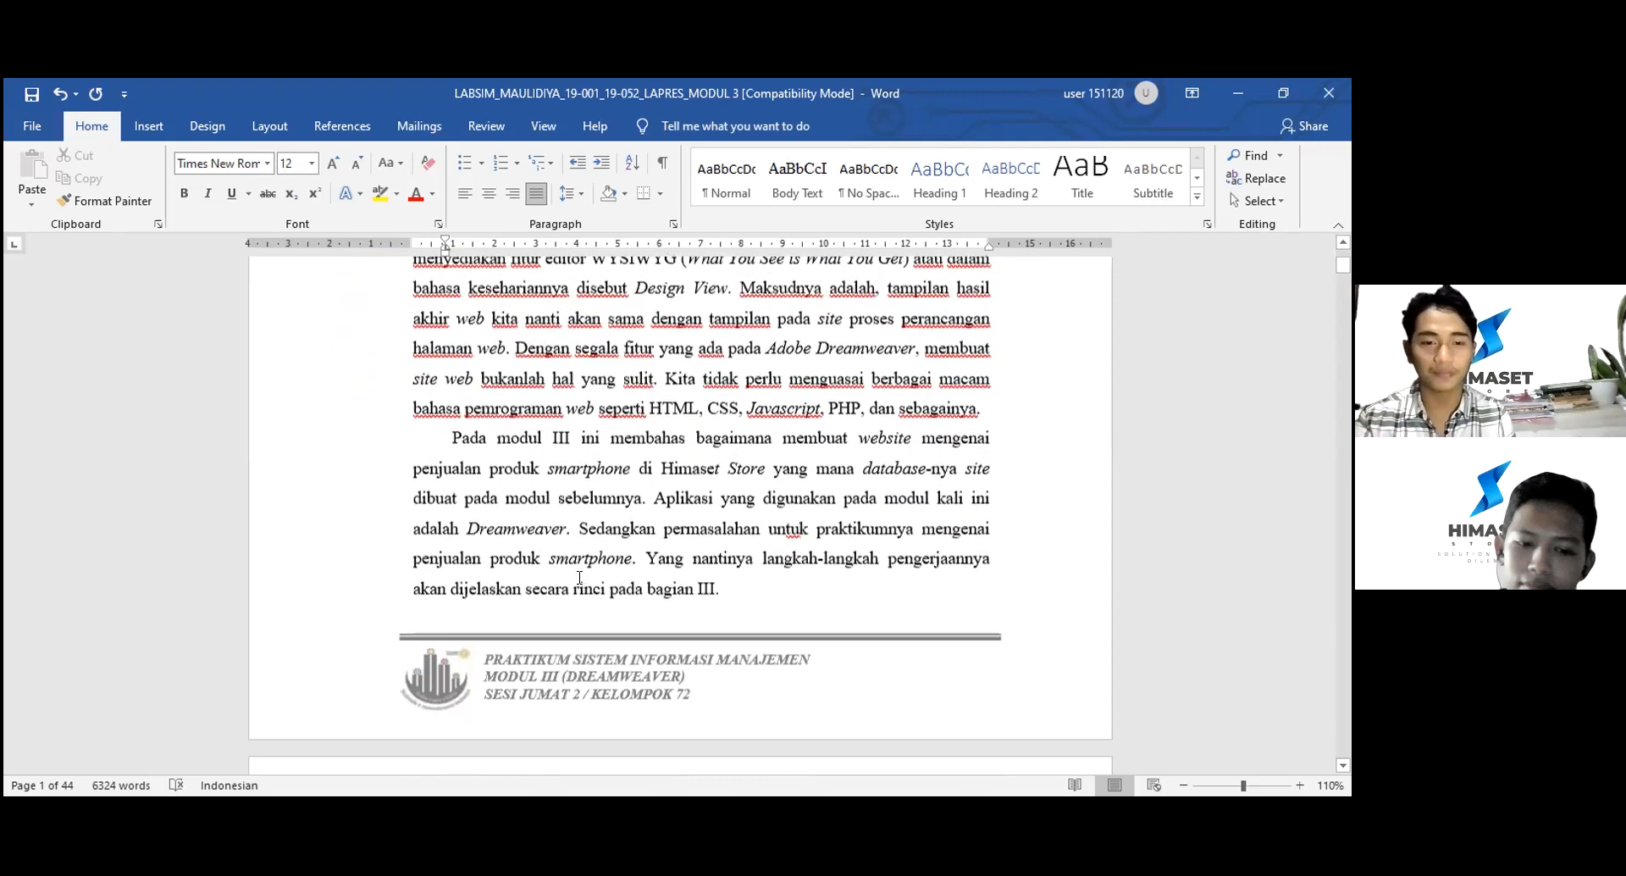
scroll(578, 577, down, 1)
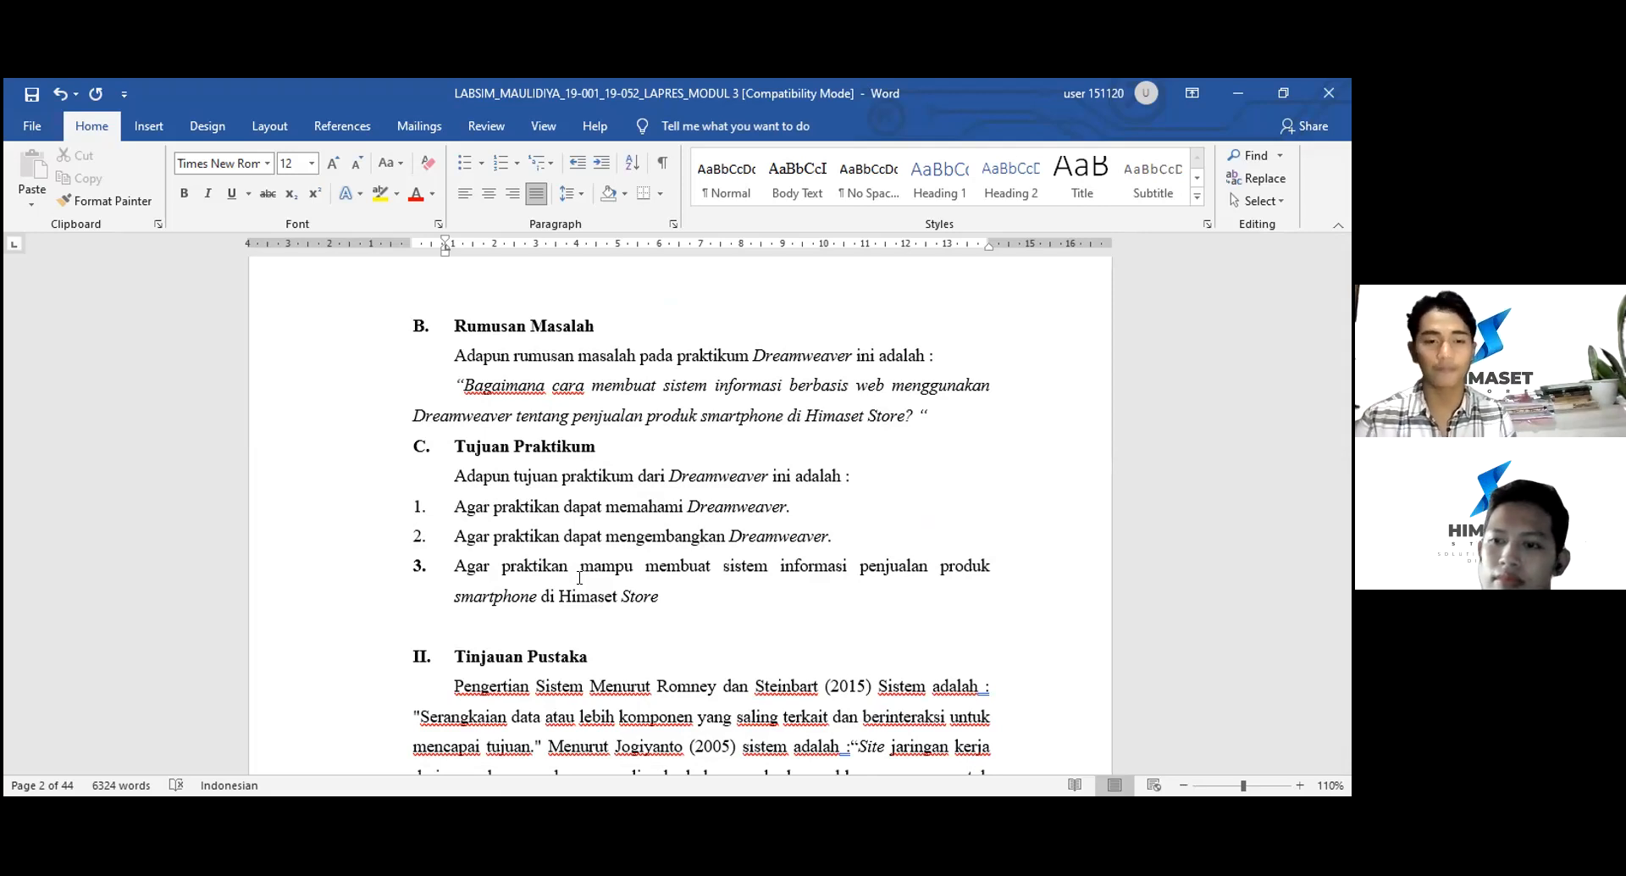
- Scroll to the Tinjauan Pustaka definition of Sistem and its Batasan and Lingkungan characteristics
scroll(580, 577, down, 3)
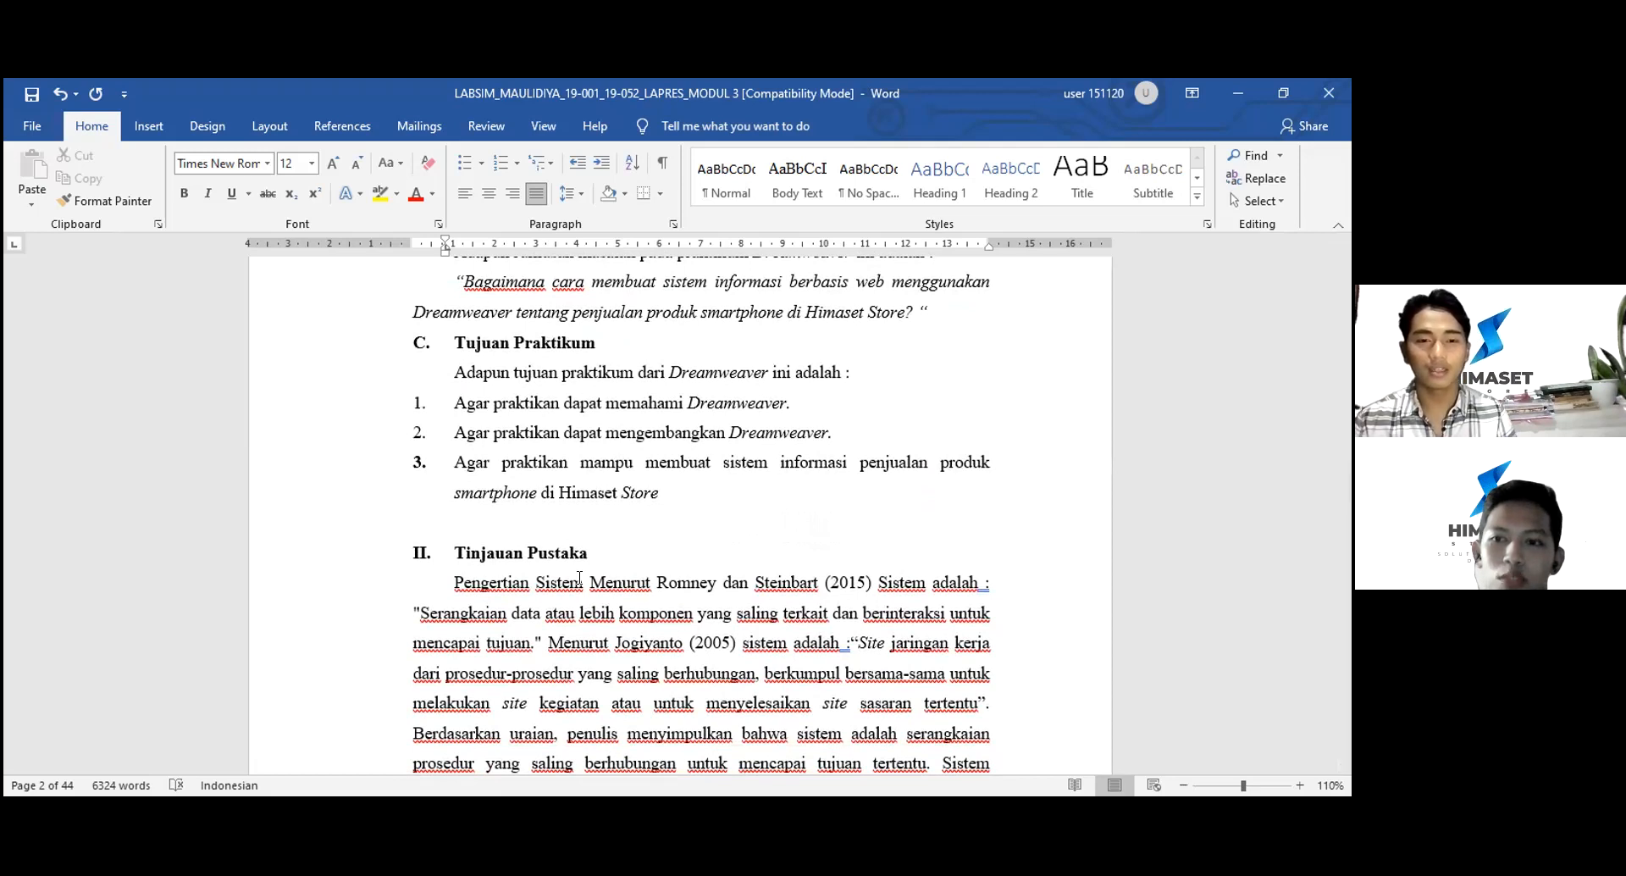
scroll(580, 578, down, 4)
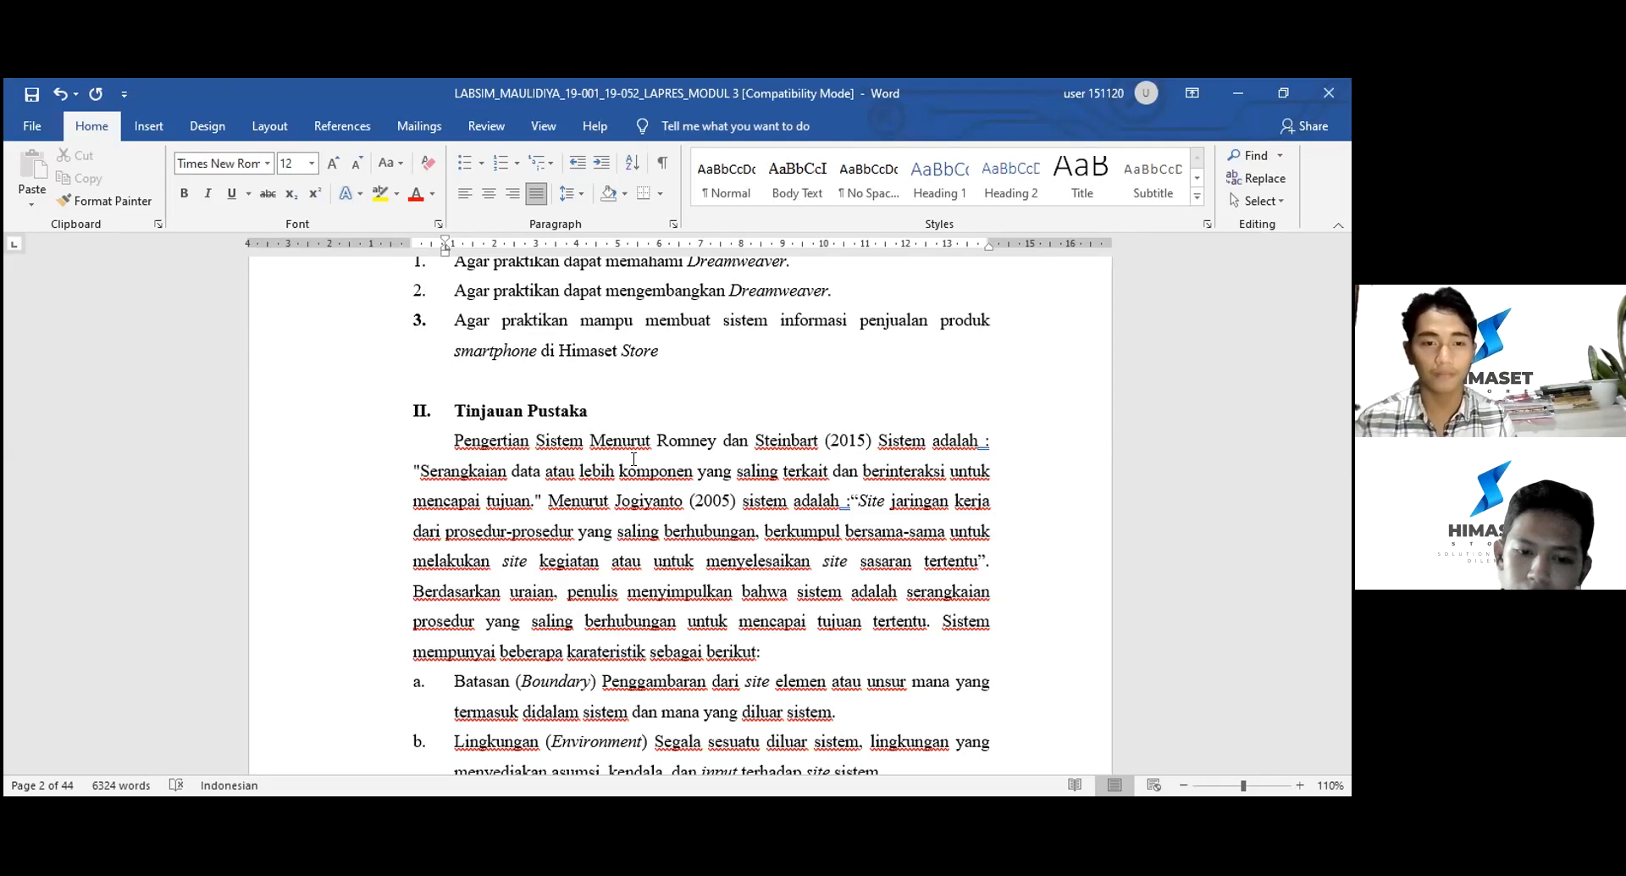
- Skim pages 3–9 to the Adobe Dreamweaver paragraphs on WYSIWYG Design View and its three views
scroll(633, 459, down, 4)
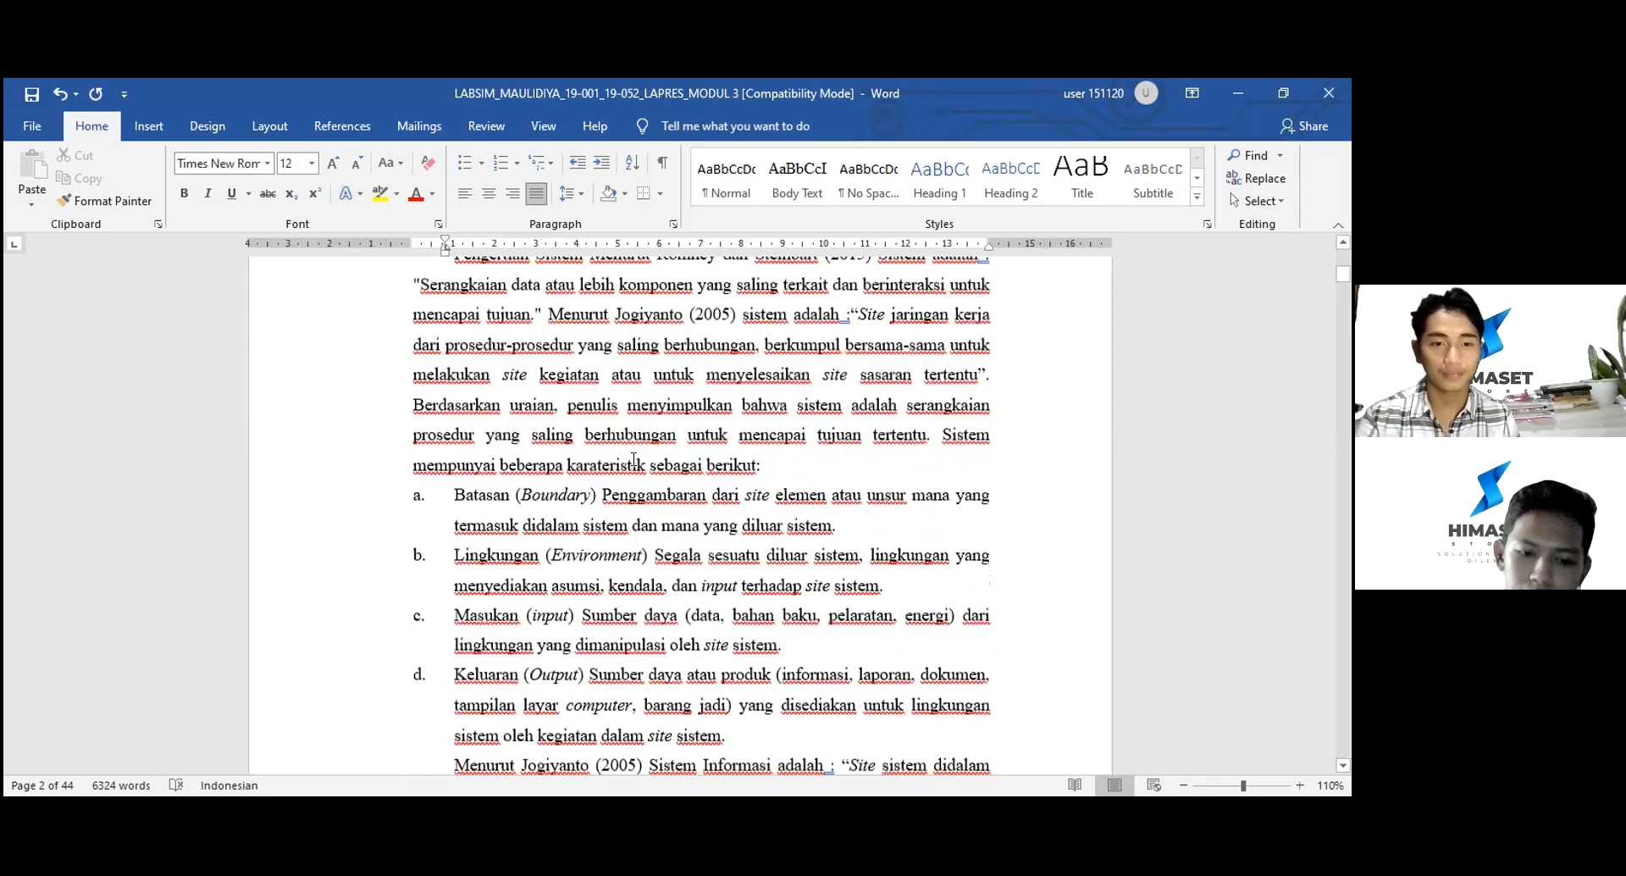
scroll(633, 459, down, 10)
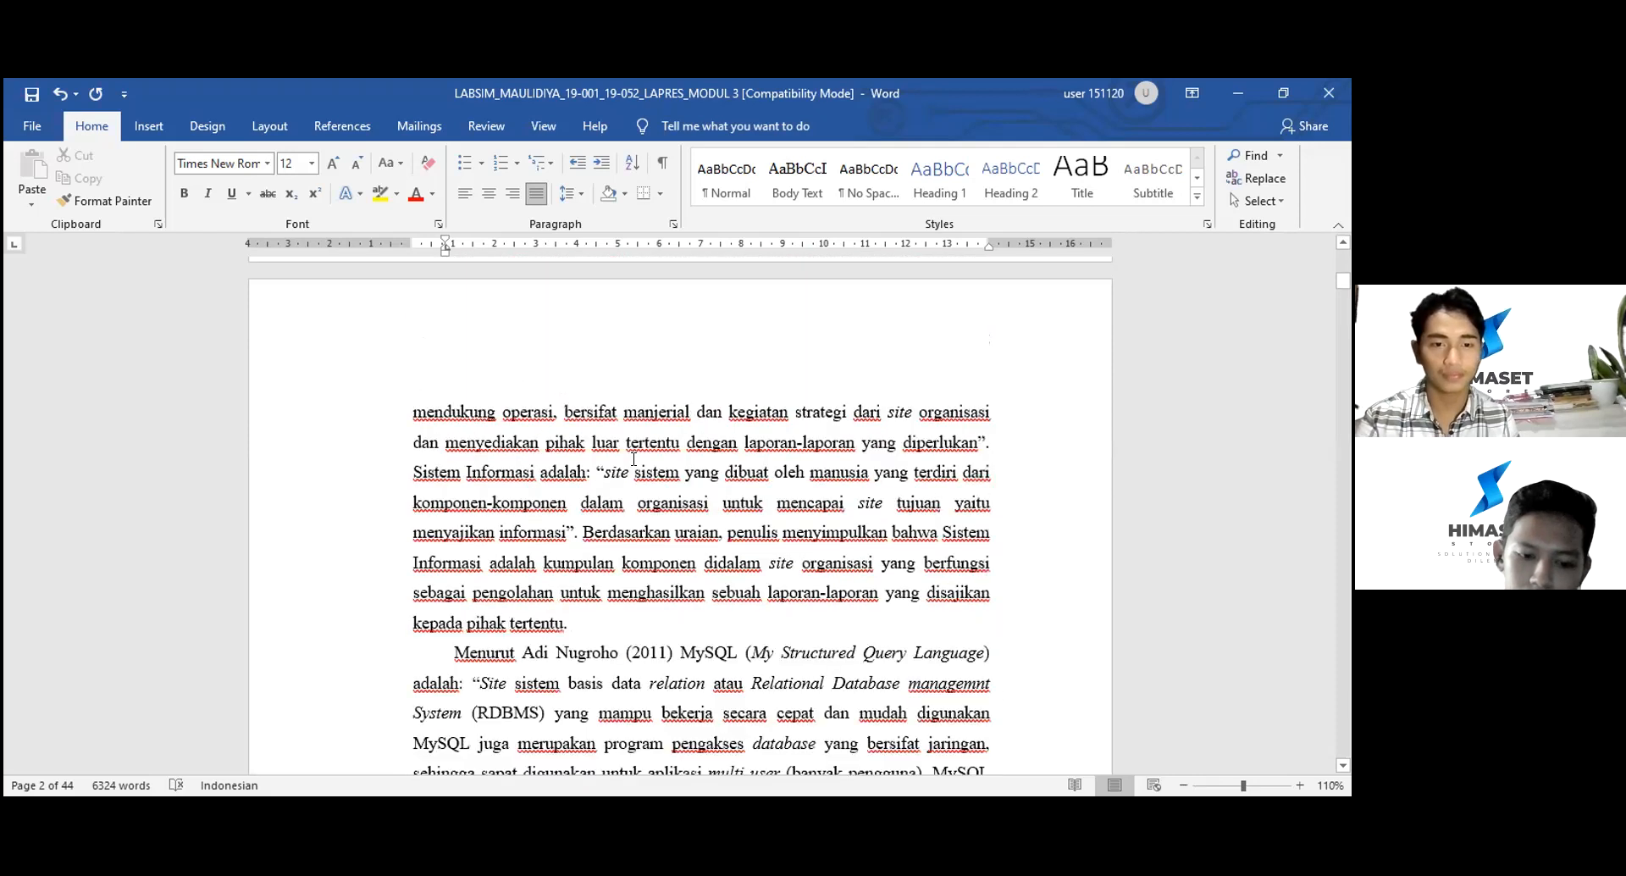
scroll(633, 458, down, 7)
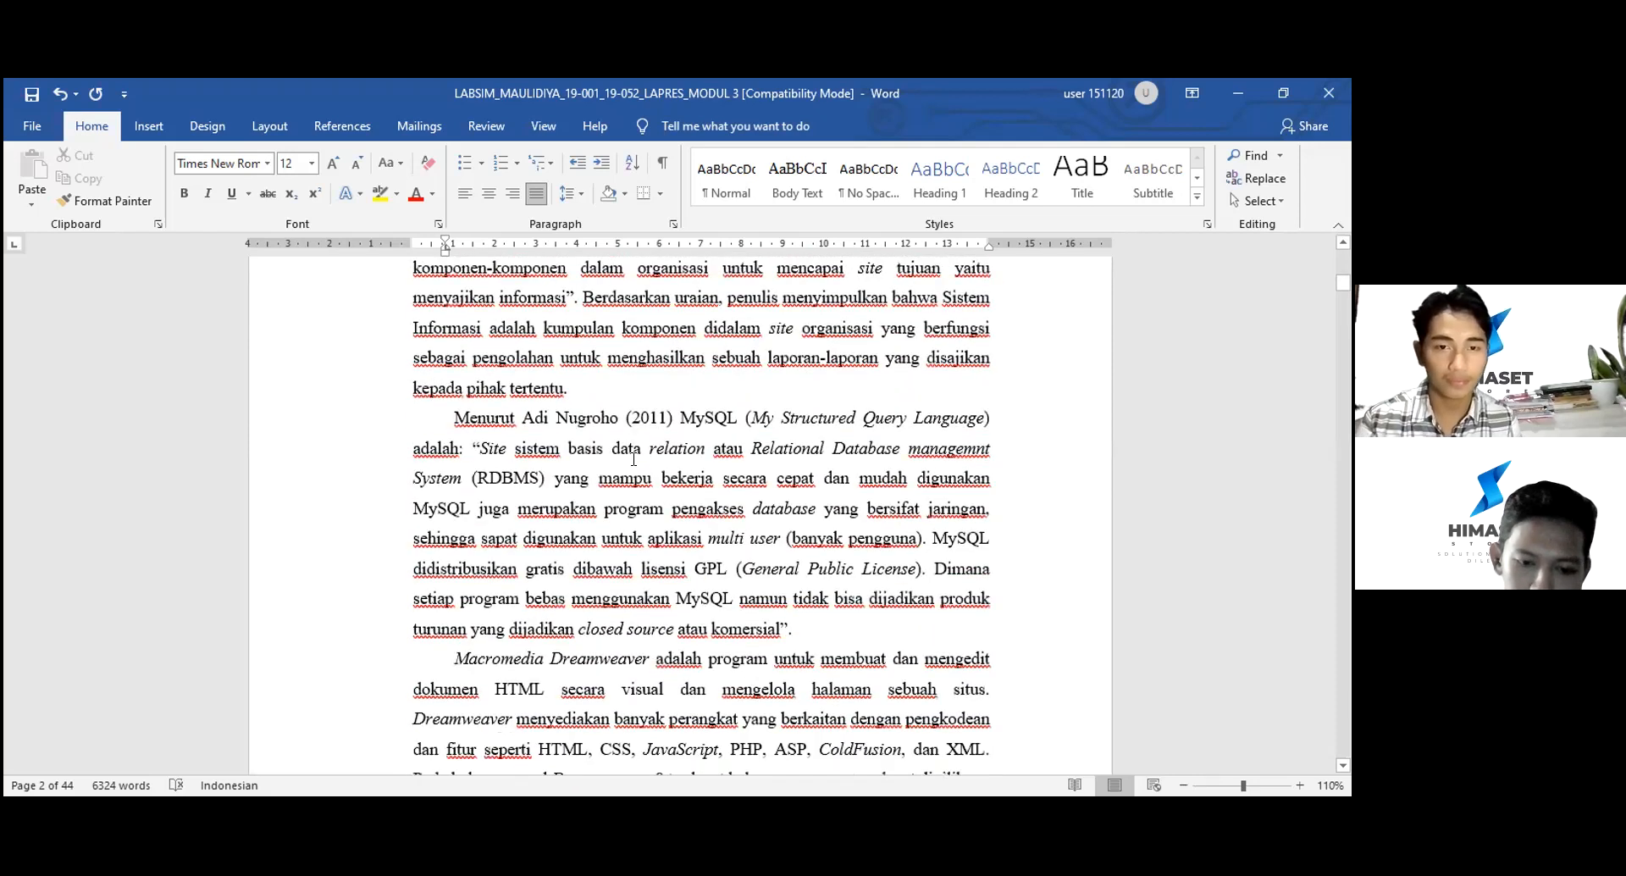
scroll(630, 459, down, 4)
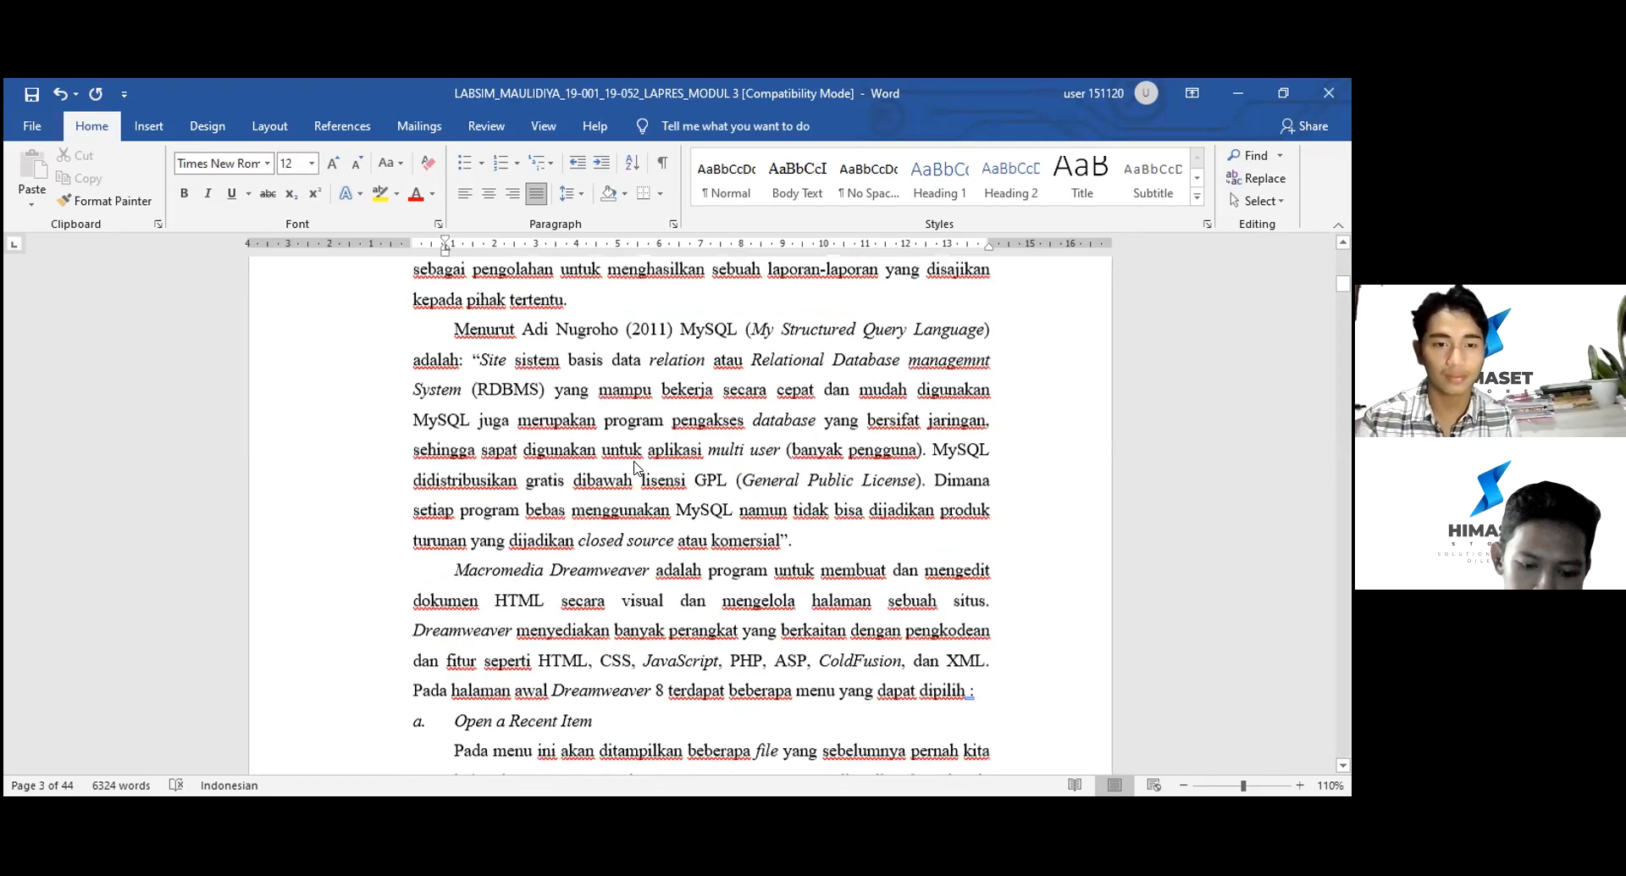
scroll(630, 459, down, 10)
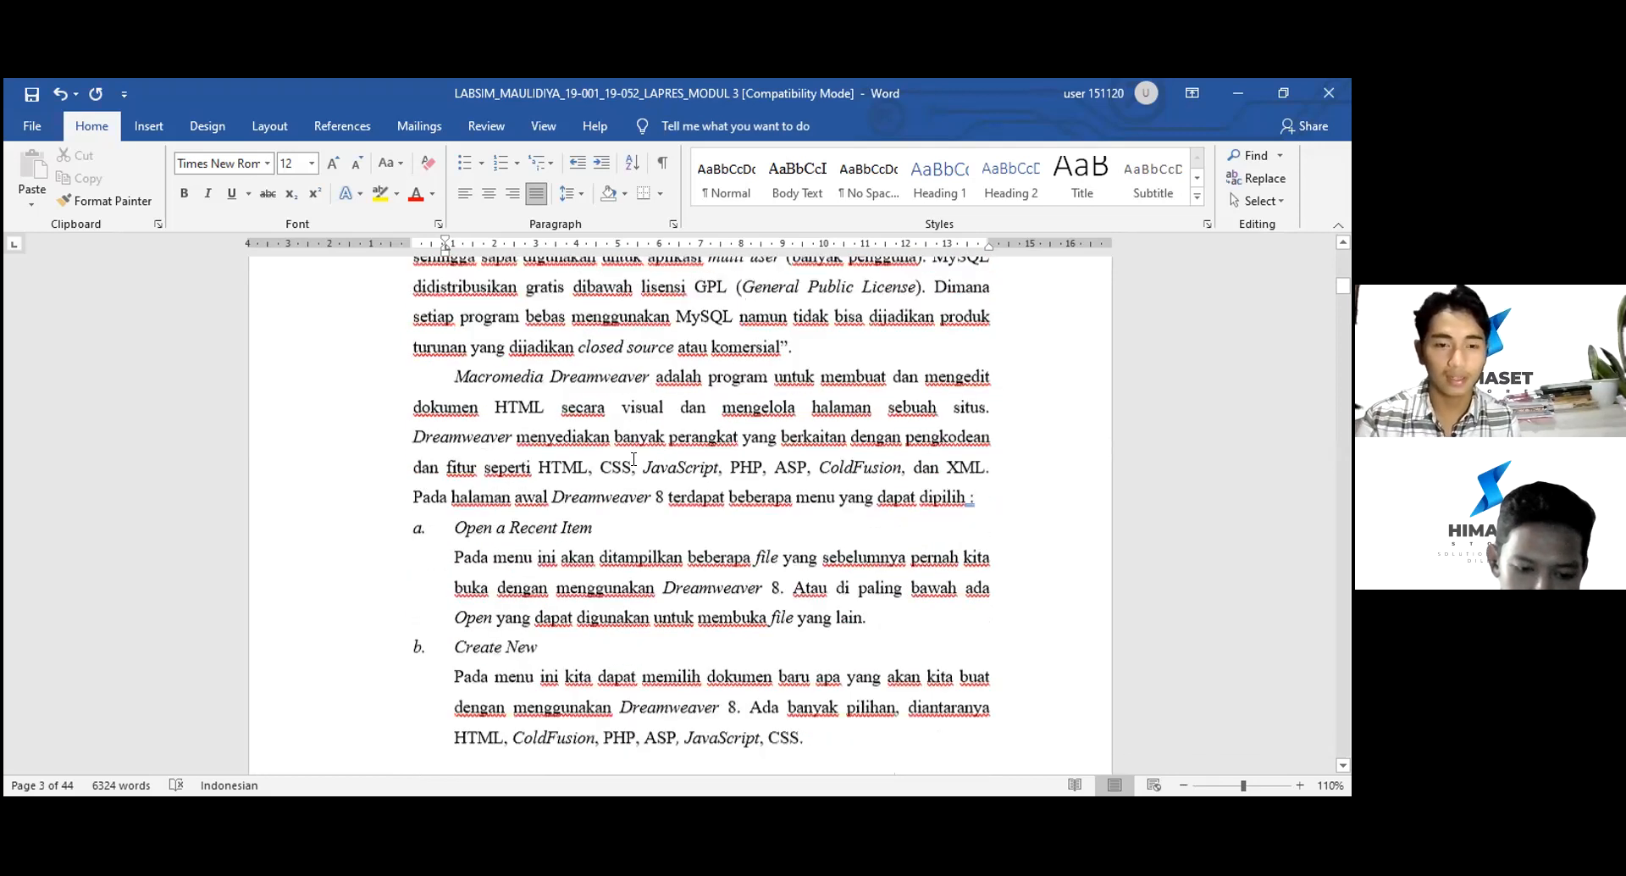
scroll(634, 458, down, 20)
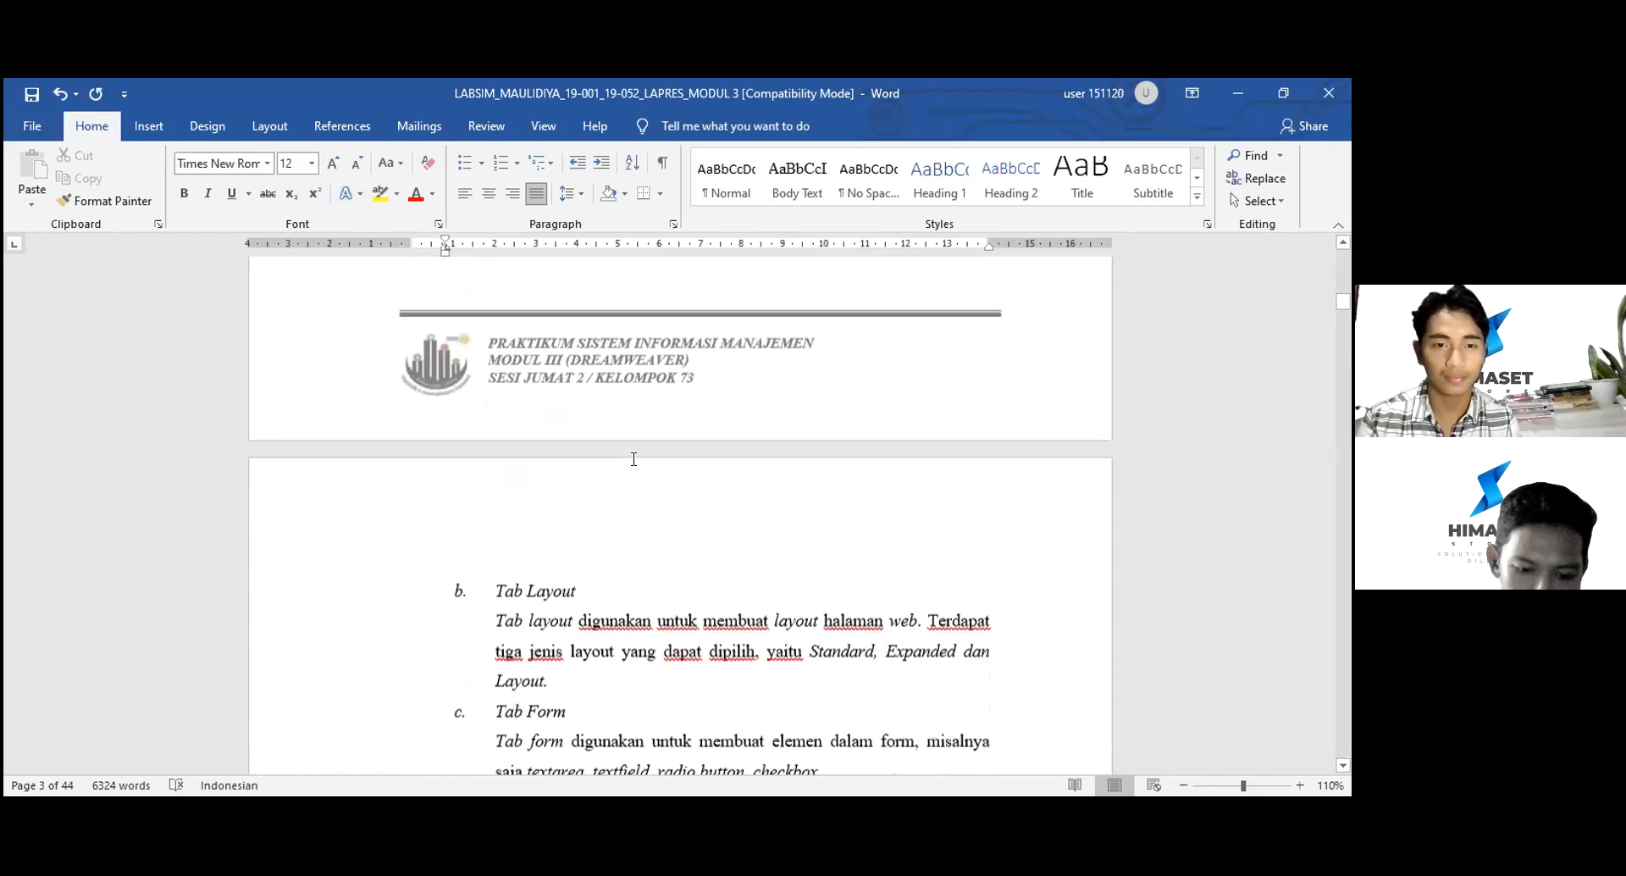
scroll(630, 461, down, 18)
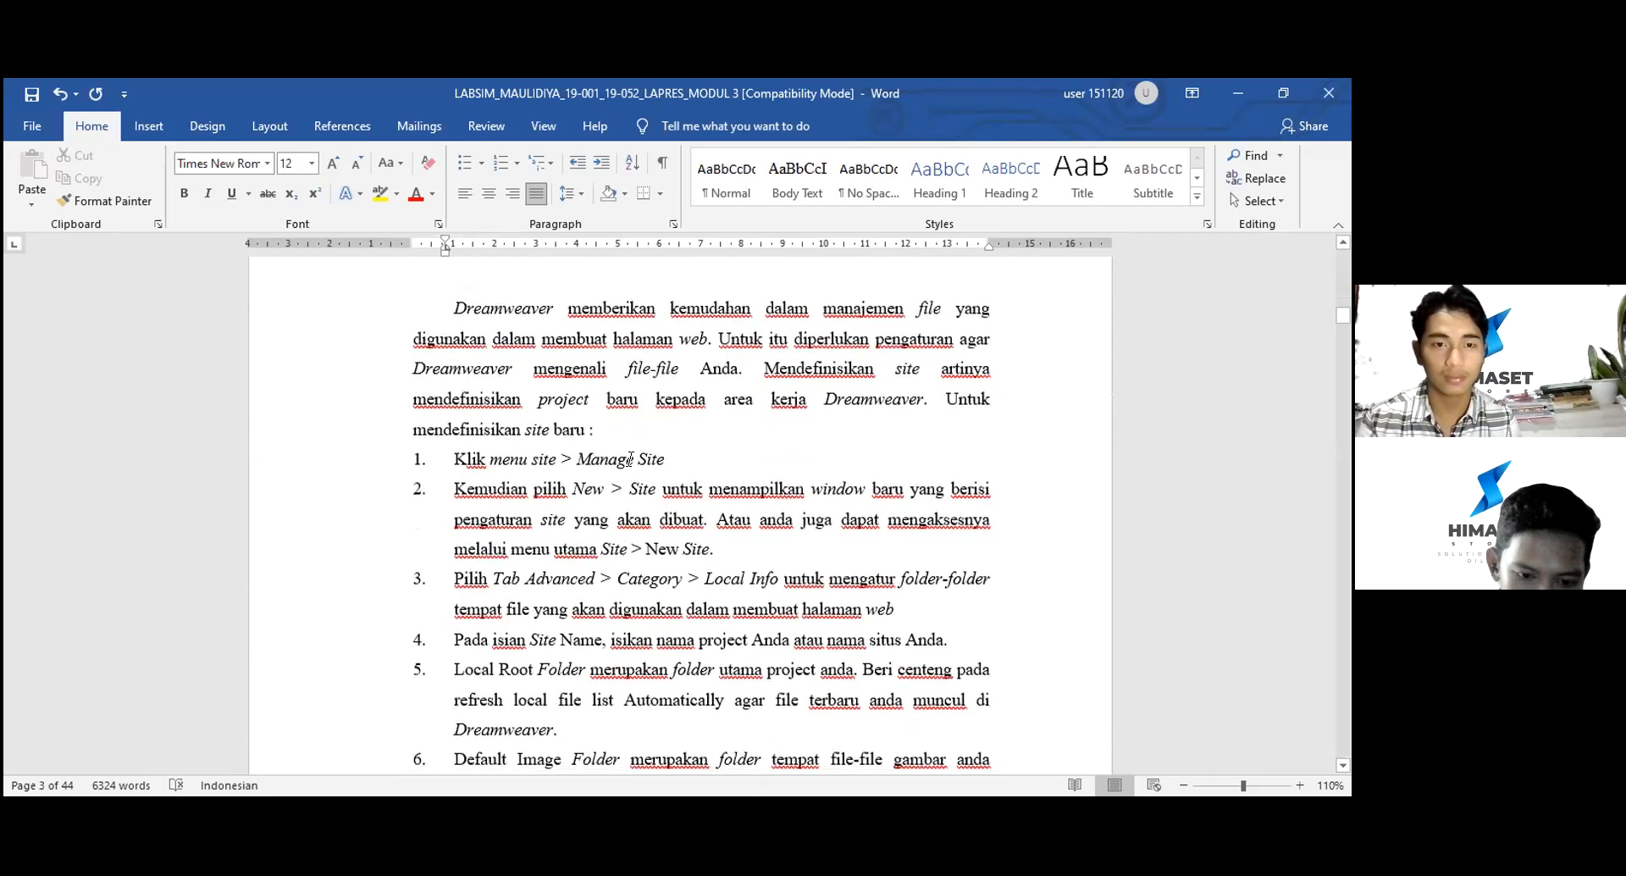
scroll(632, 459, down, 10)
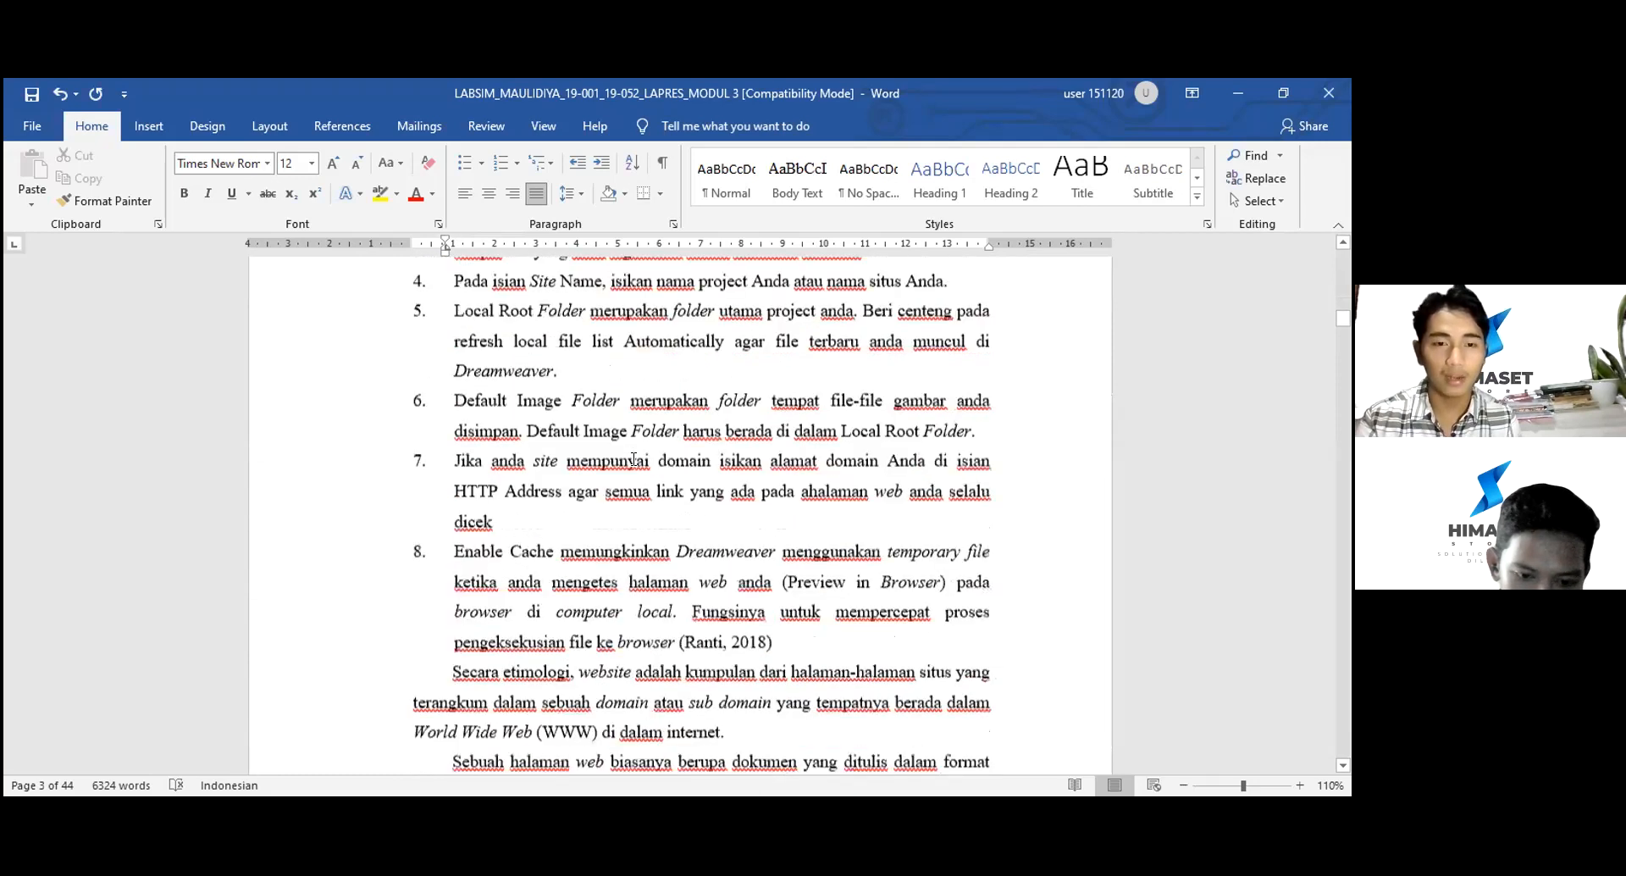
scroll(634, 458, down, 12)
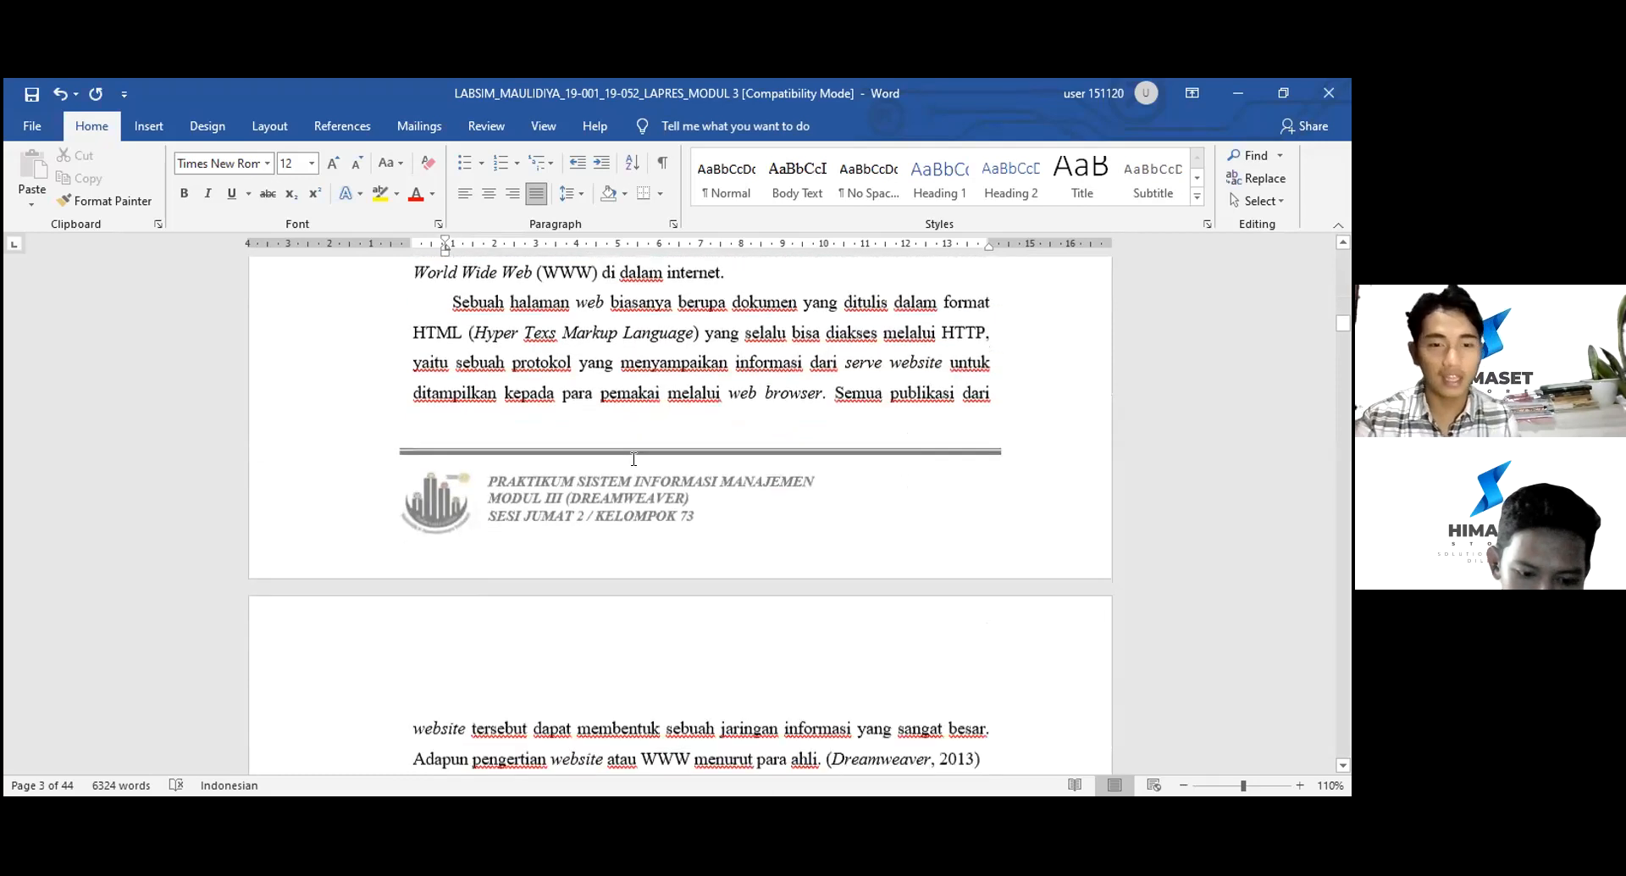
scroll(630, 458, down, 6)
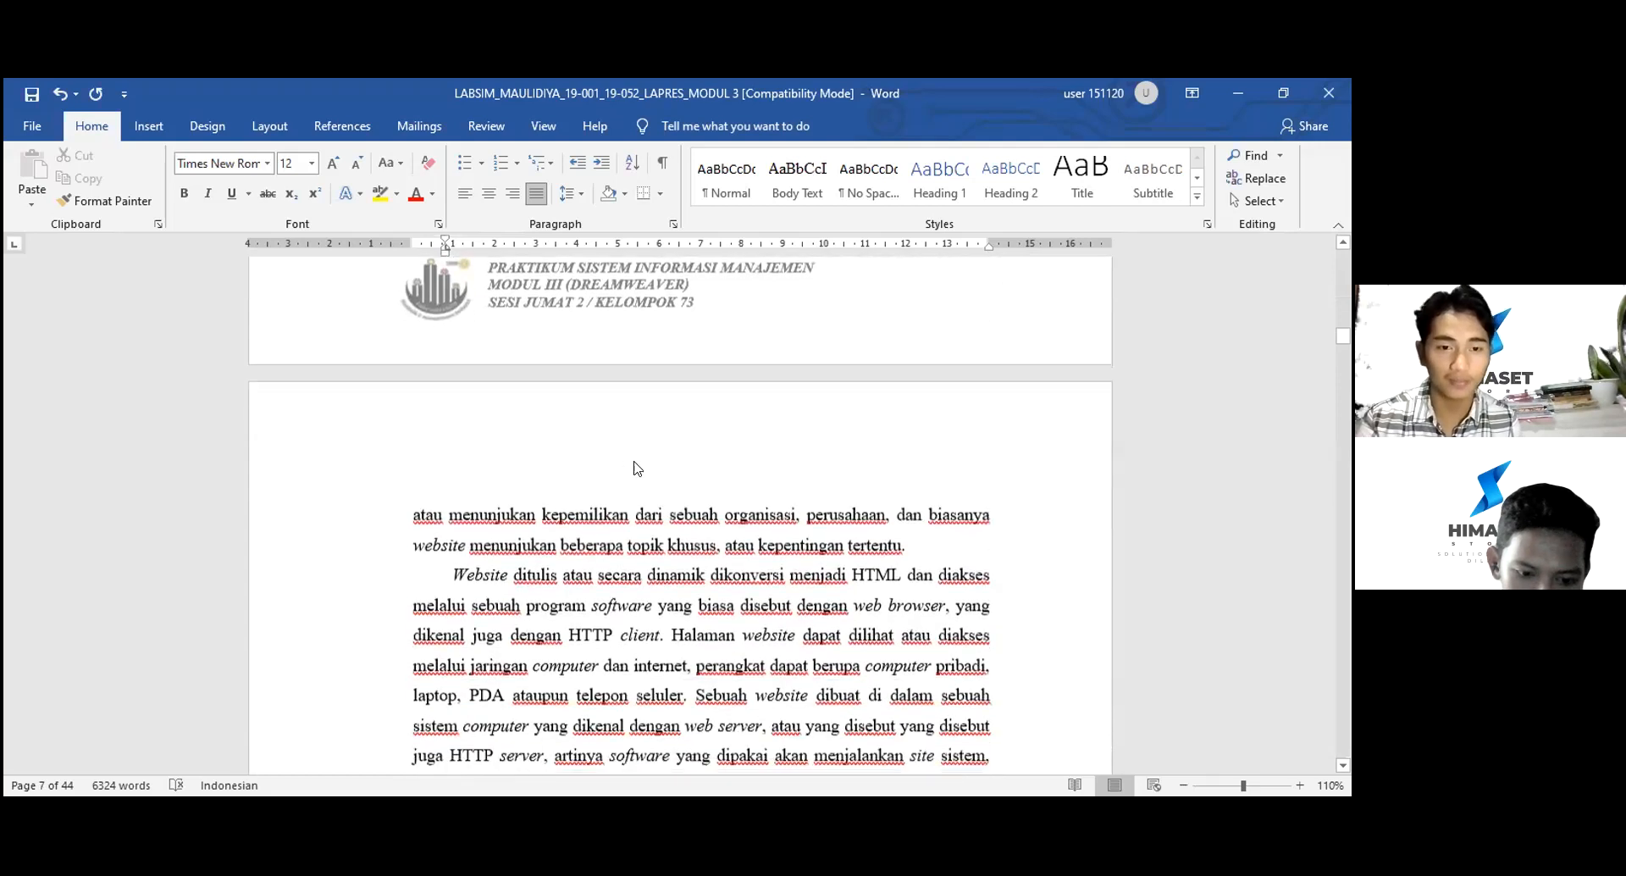
scroll(633, 462, down, 2)
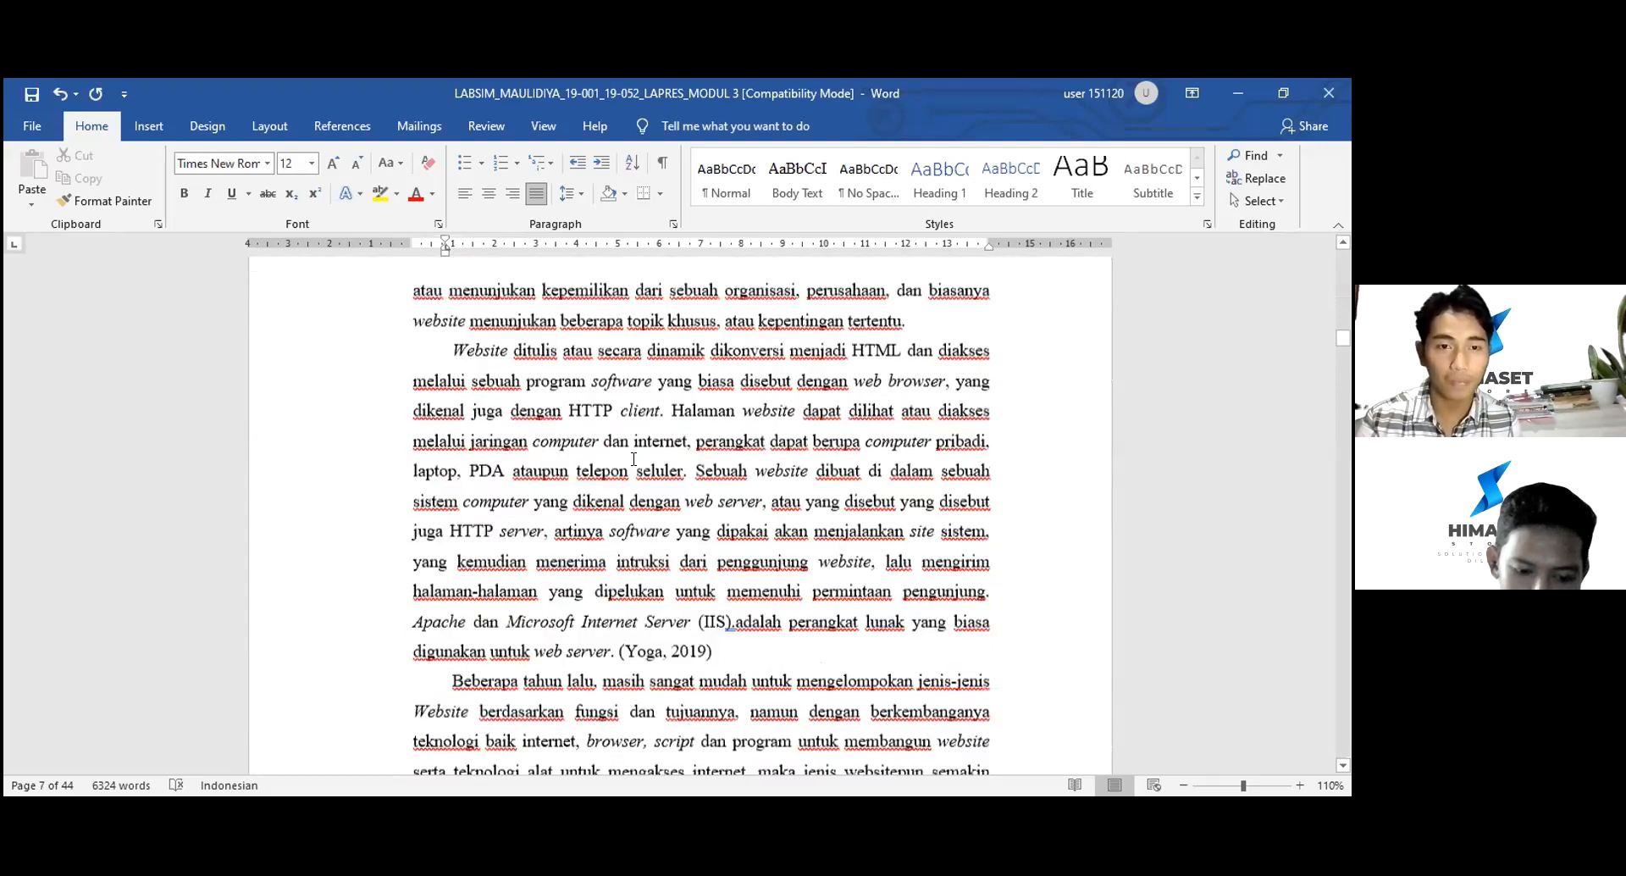
scroll(634, 459, down, 20)
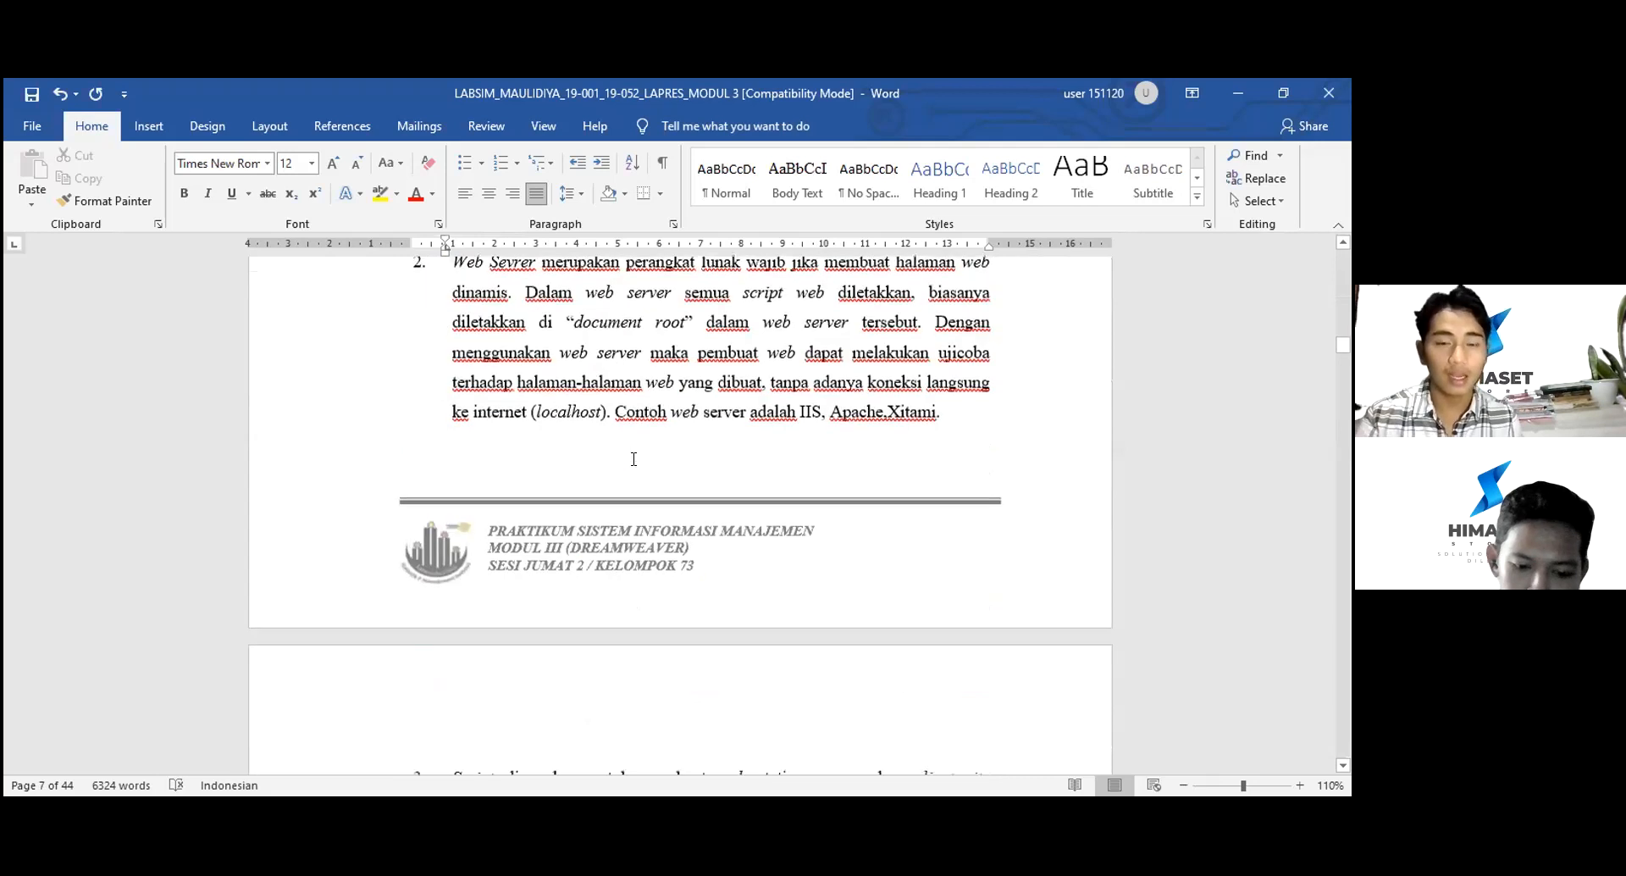
scroll(633, 459, down, 10)
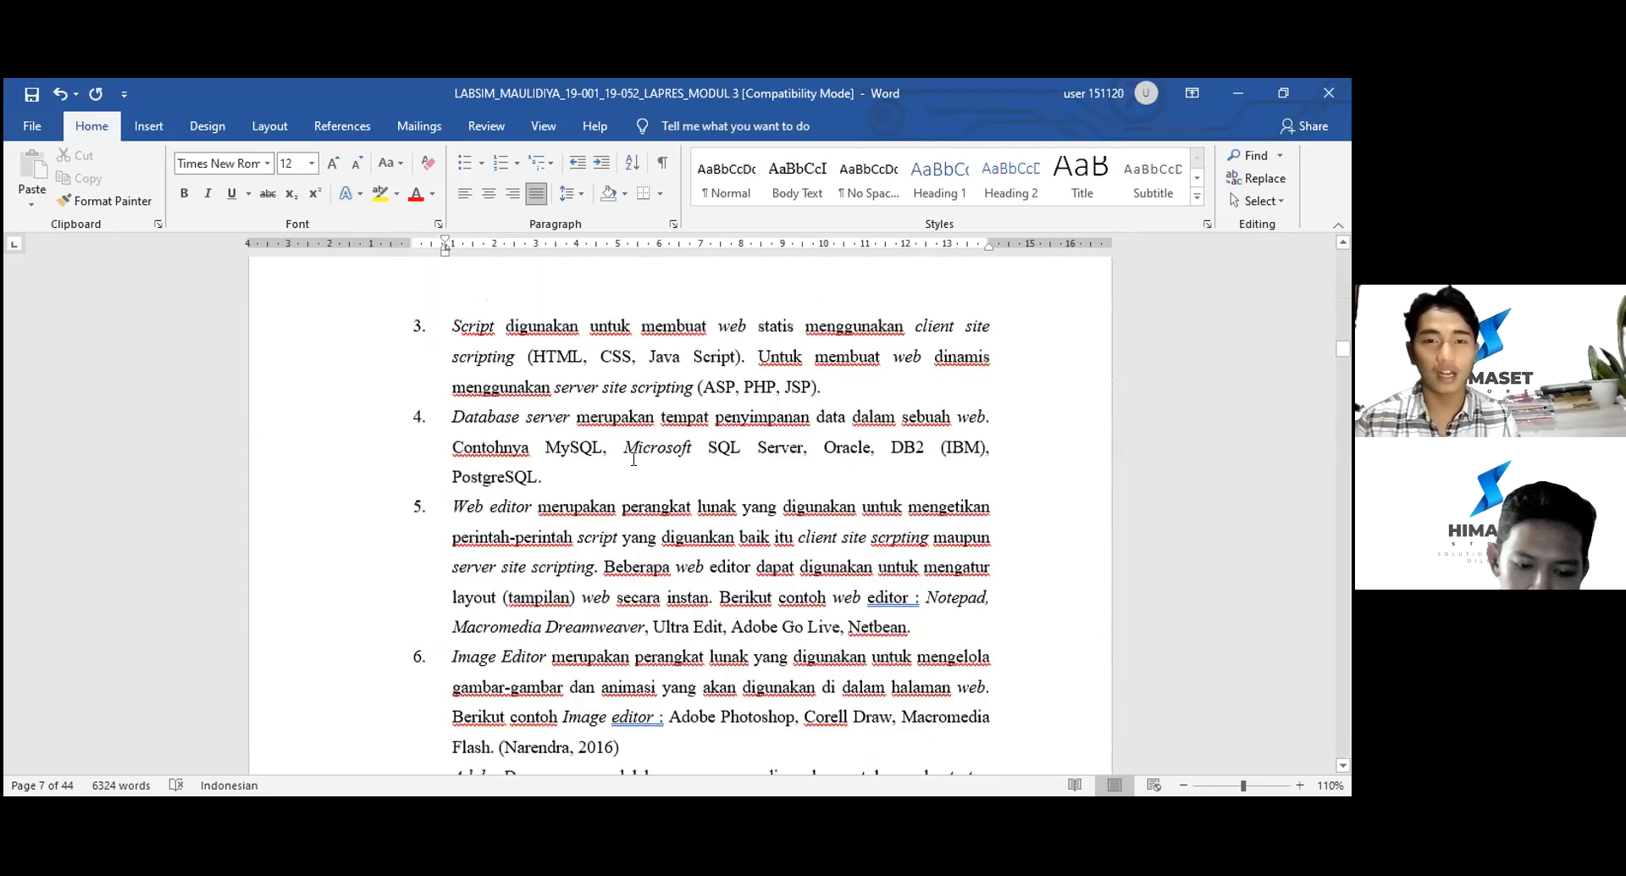
scroll(634, 459, down, 7)
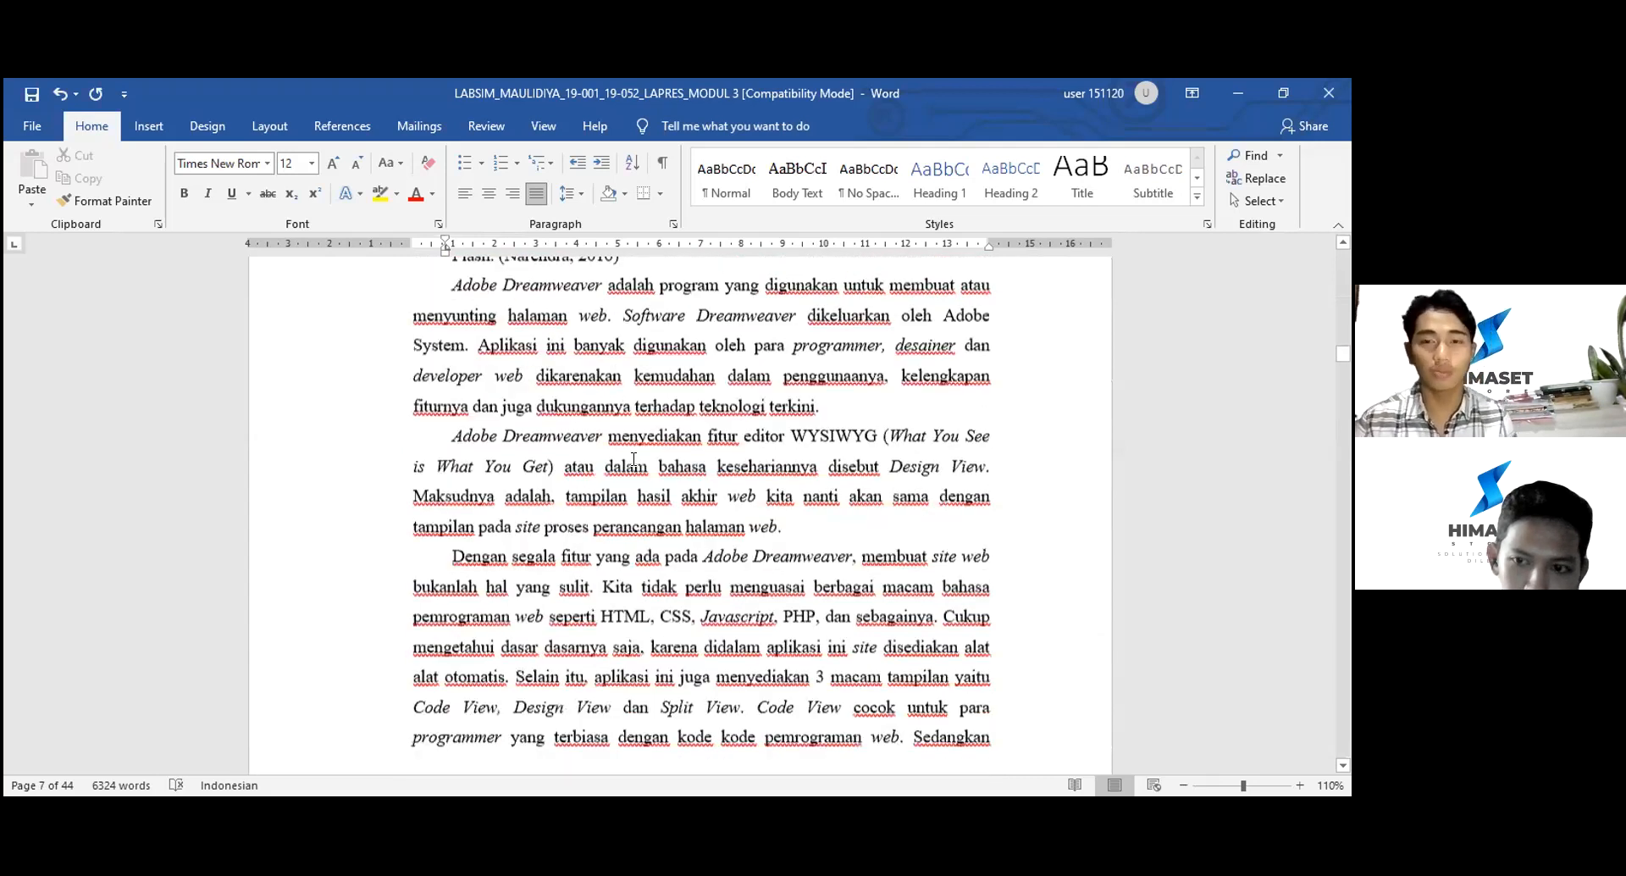
scroll(634, 458, up, 3)
scroll(633, 459, down, 2)
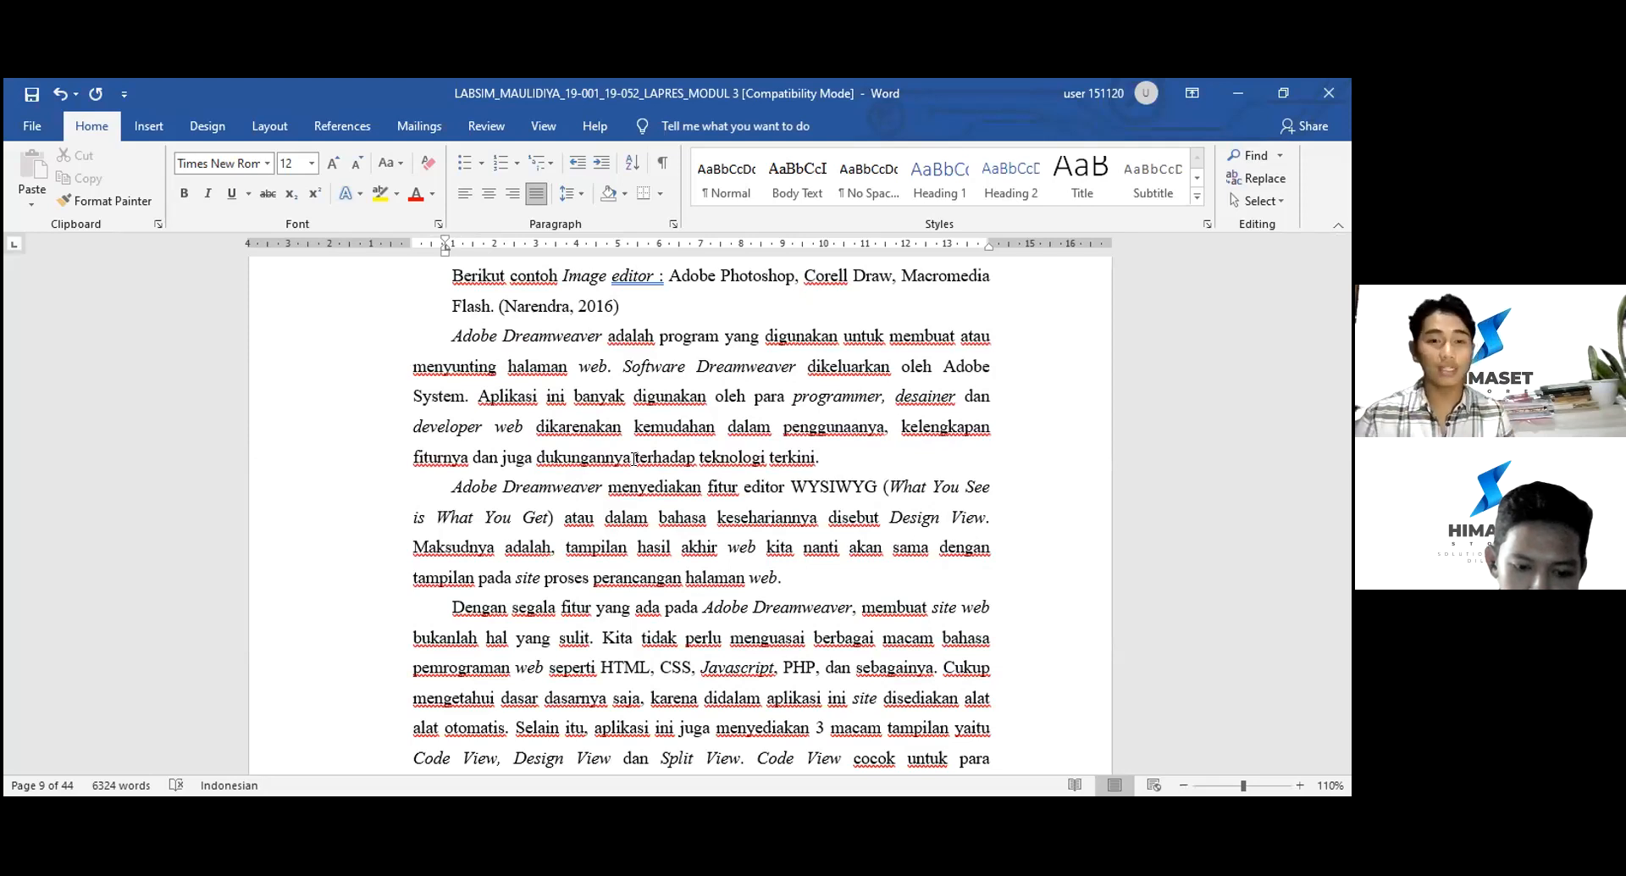
scroll(634, 459, down, 1)
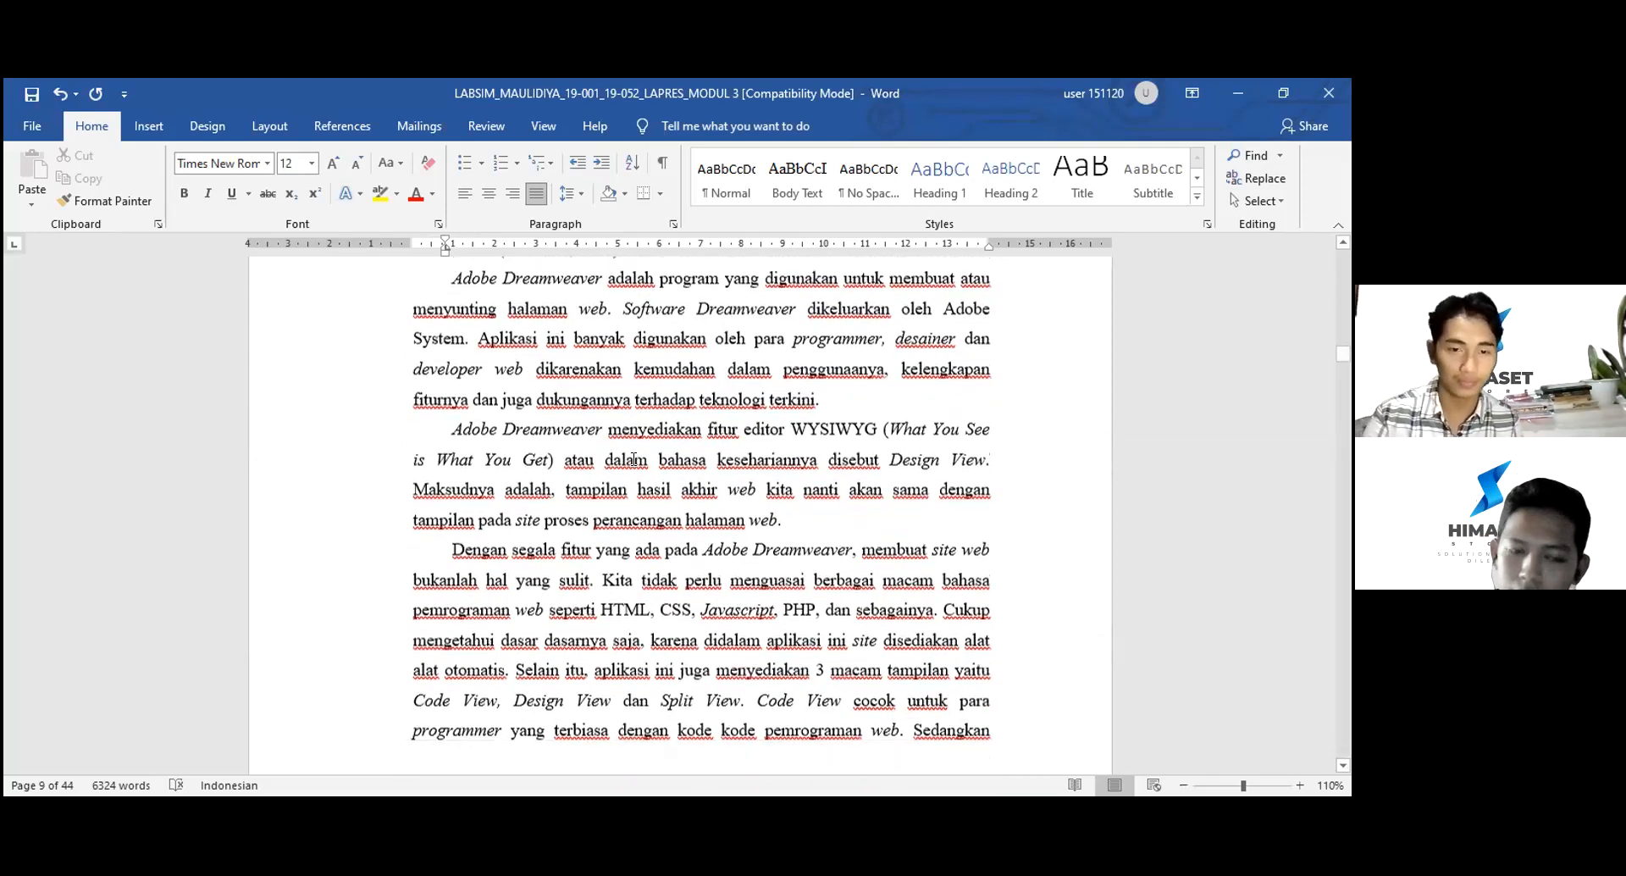
scroll(633, 458, down, 1)
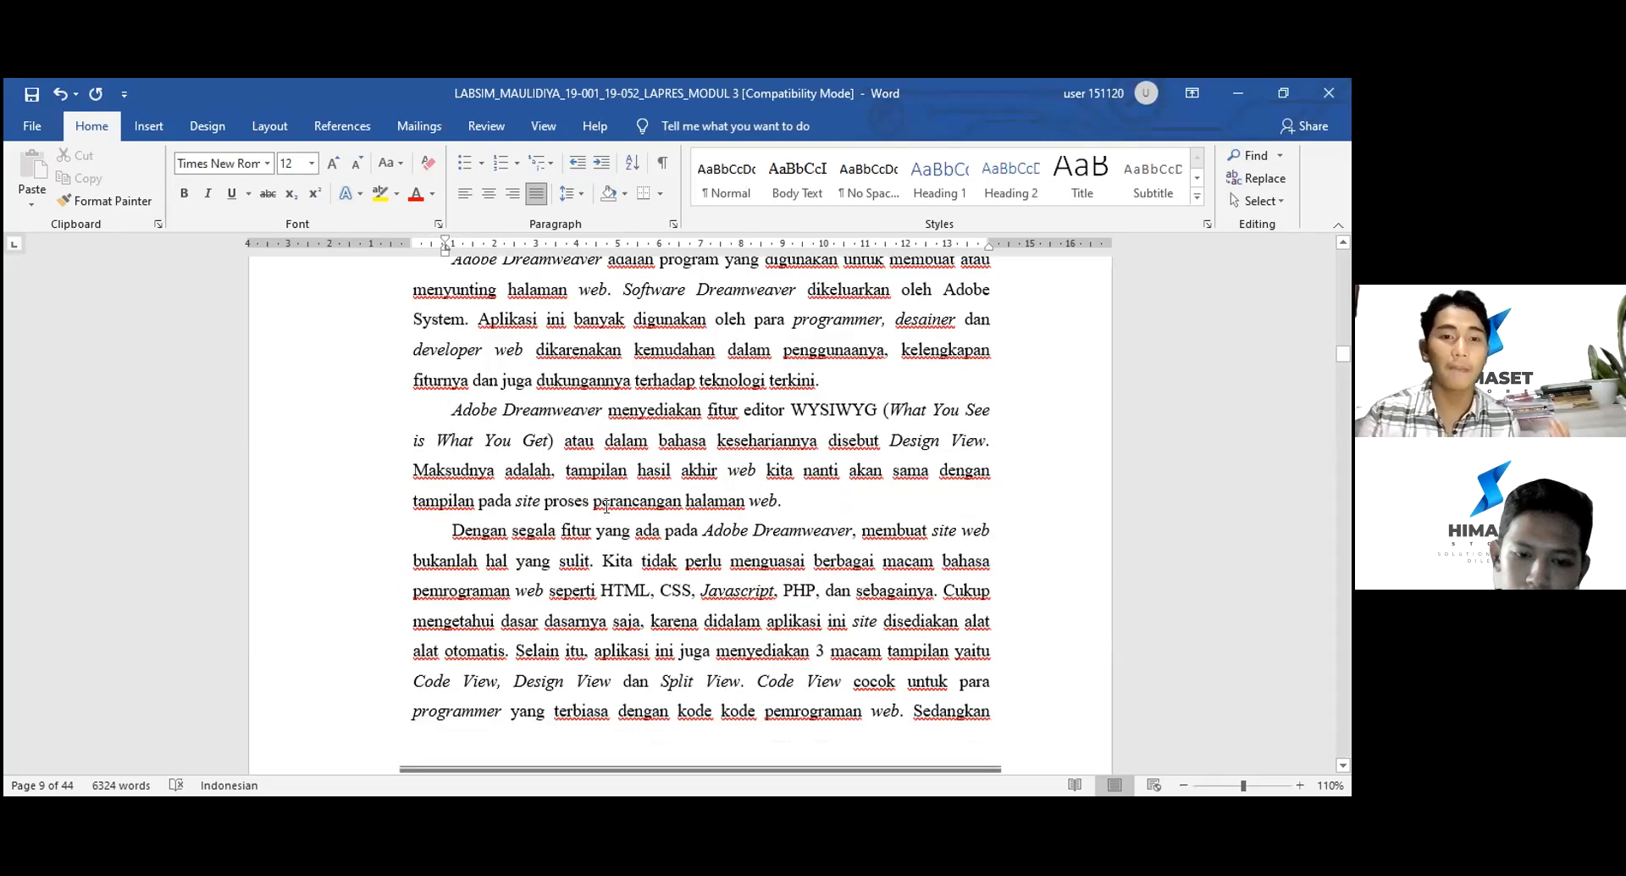
- Scroll from page 9 to page 13's list of five Macromedia Dreamweaver advantages
scroll(606, 506, down, 4)
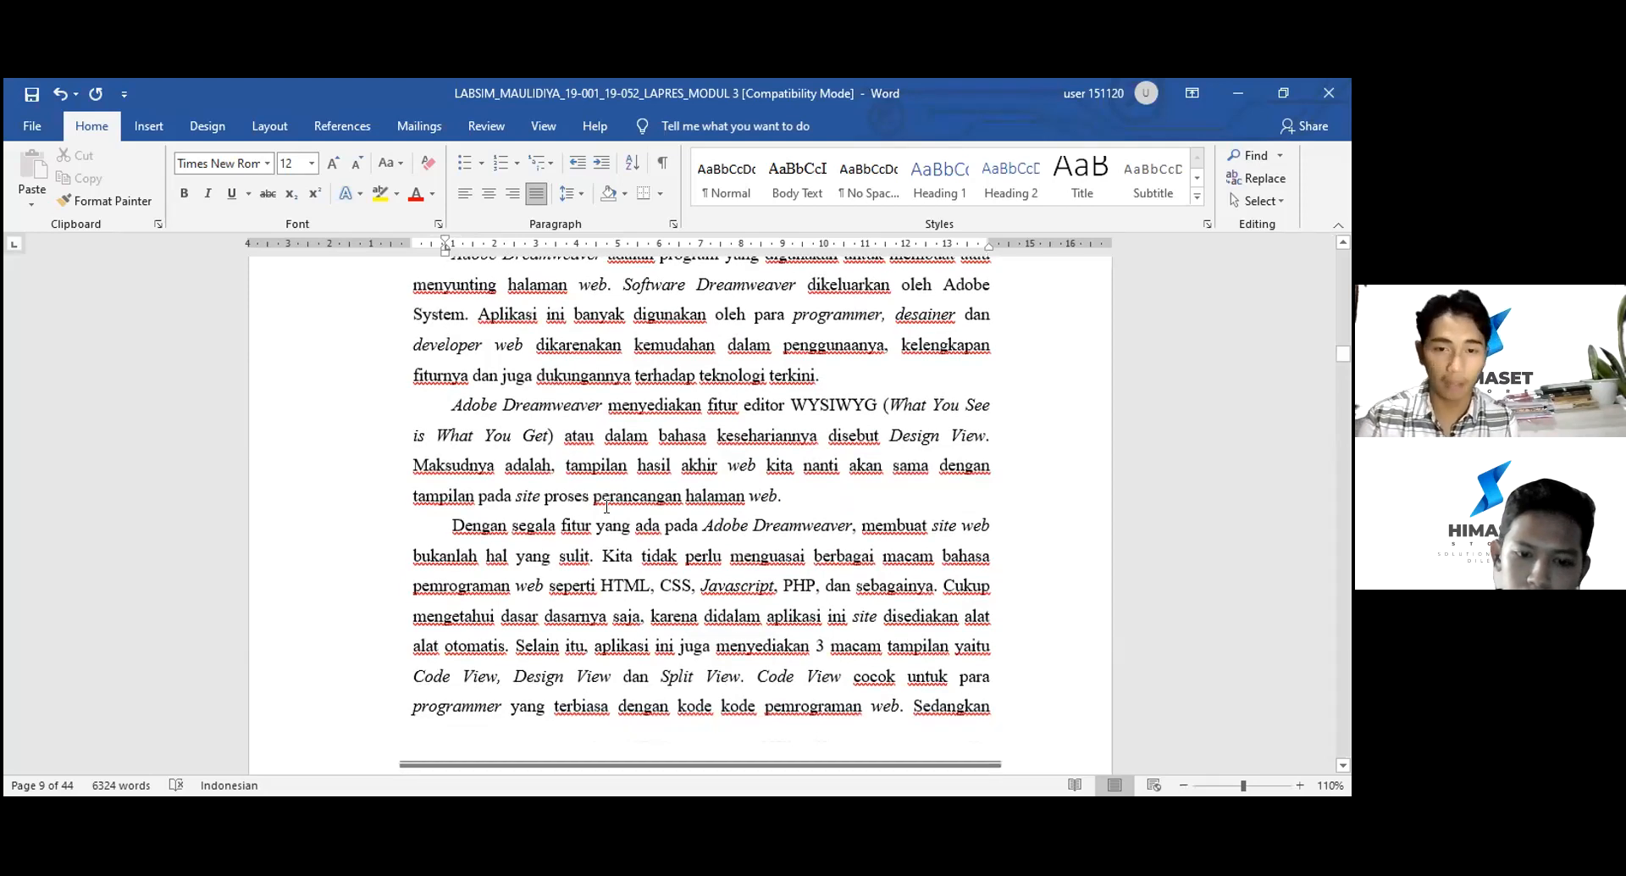
scroll(606, 506, down, 1)
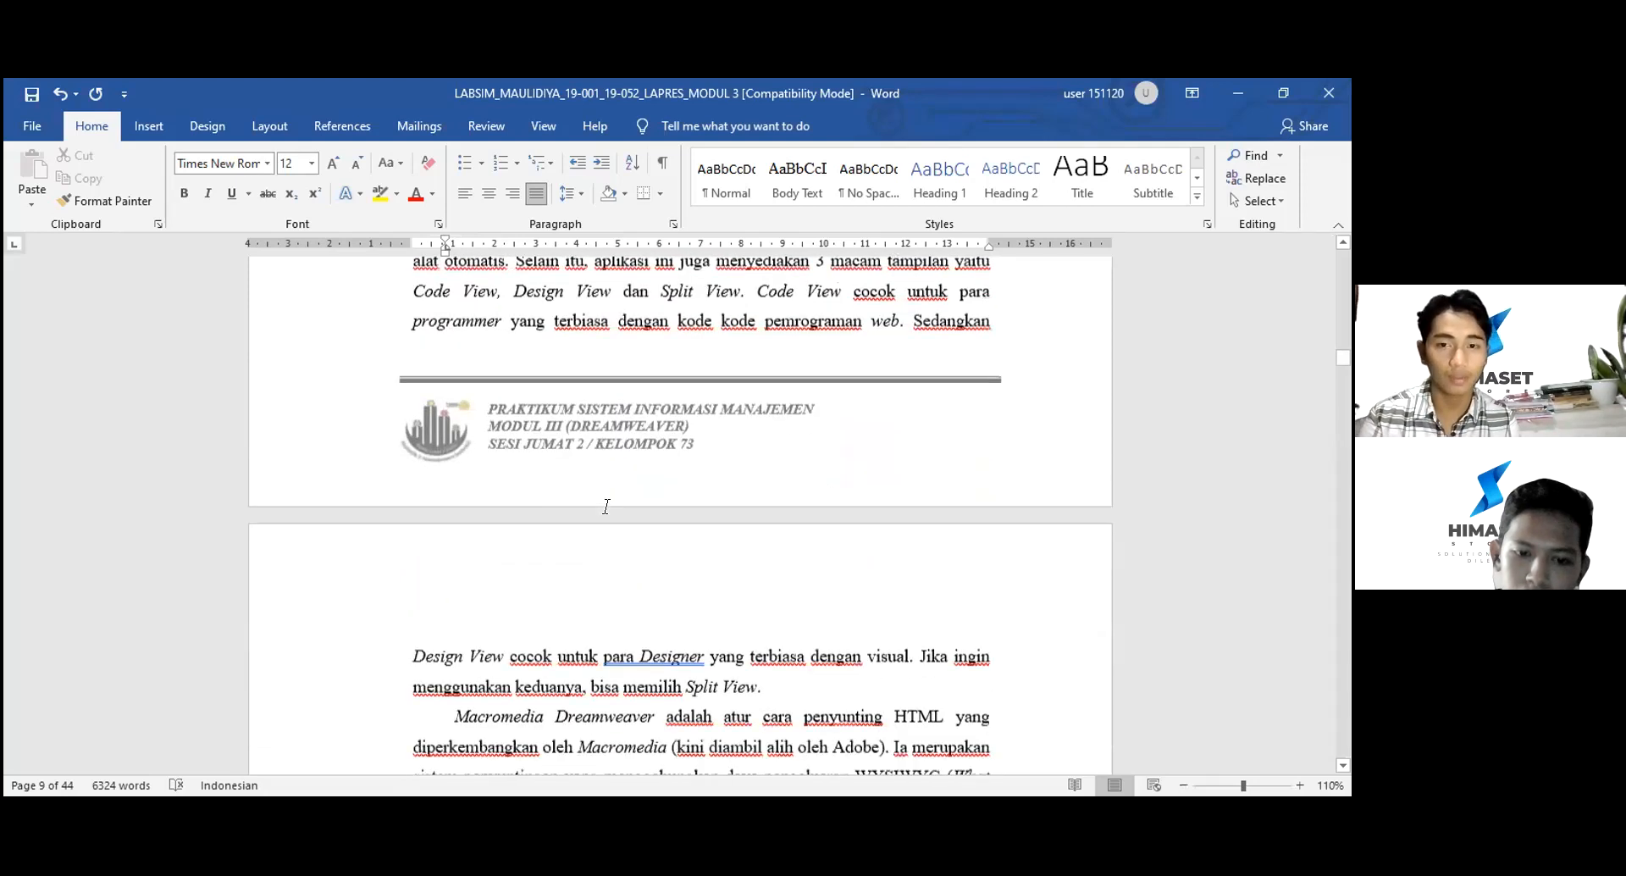
scroll(606, 506, down, 3)
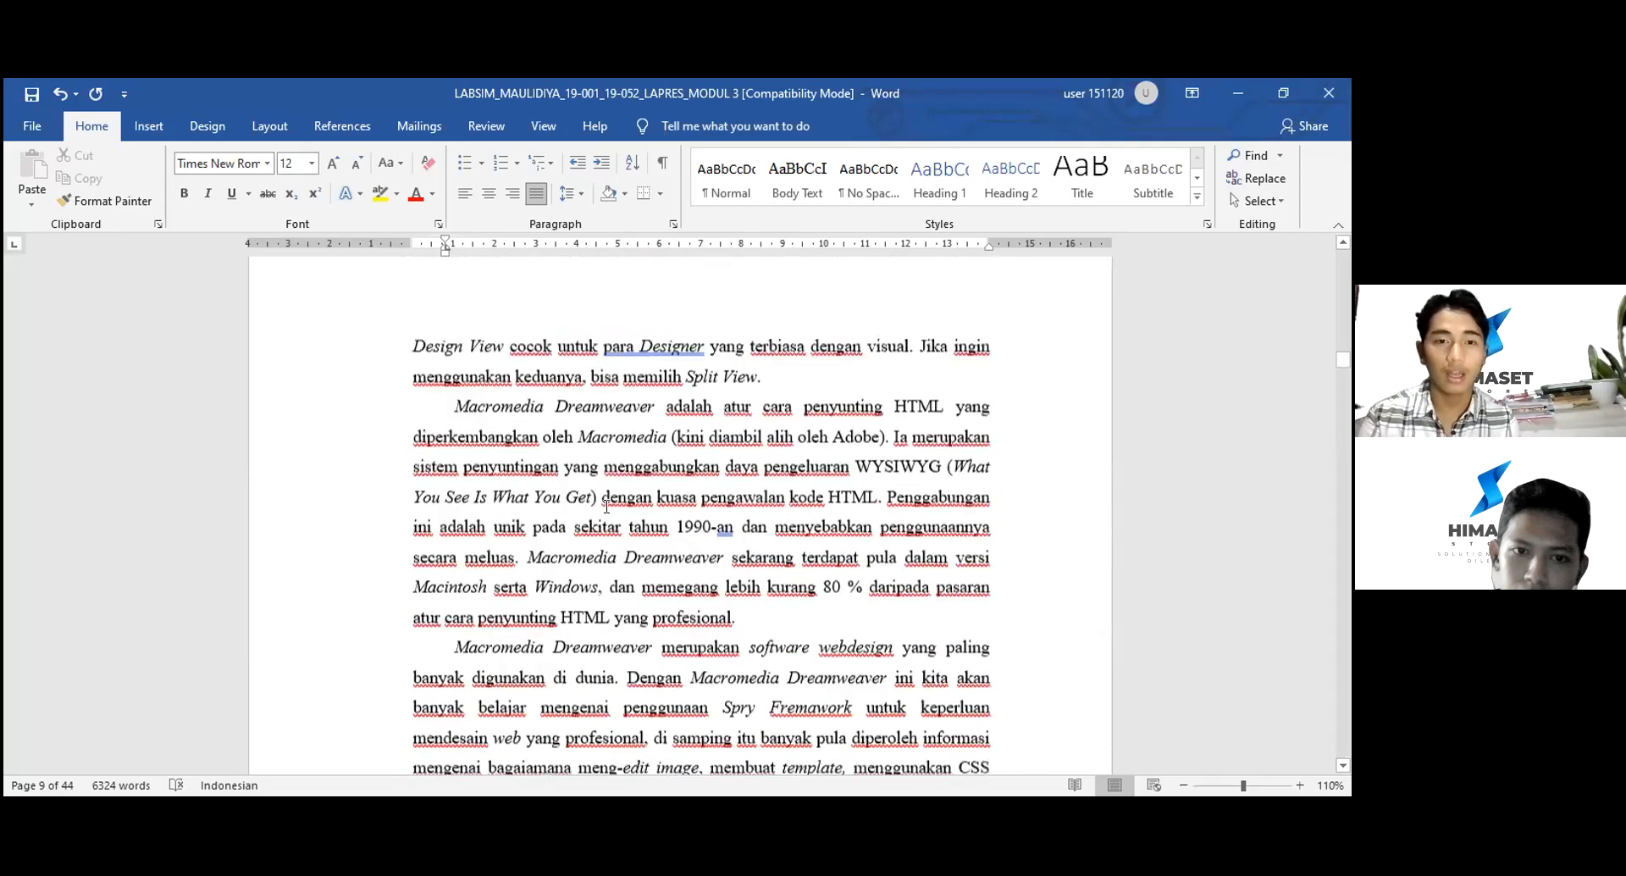
scroll(606, 507, down, 1)
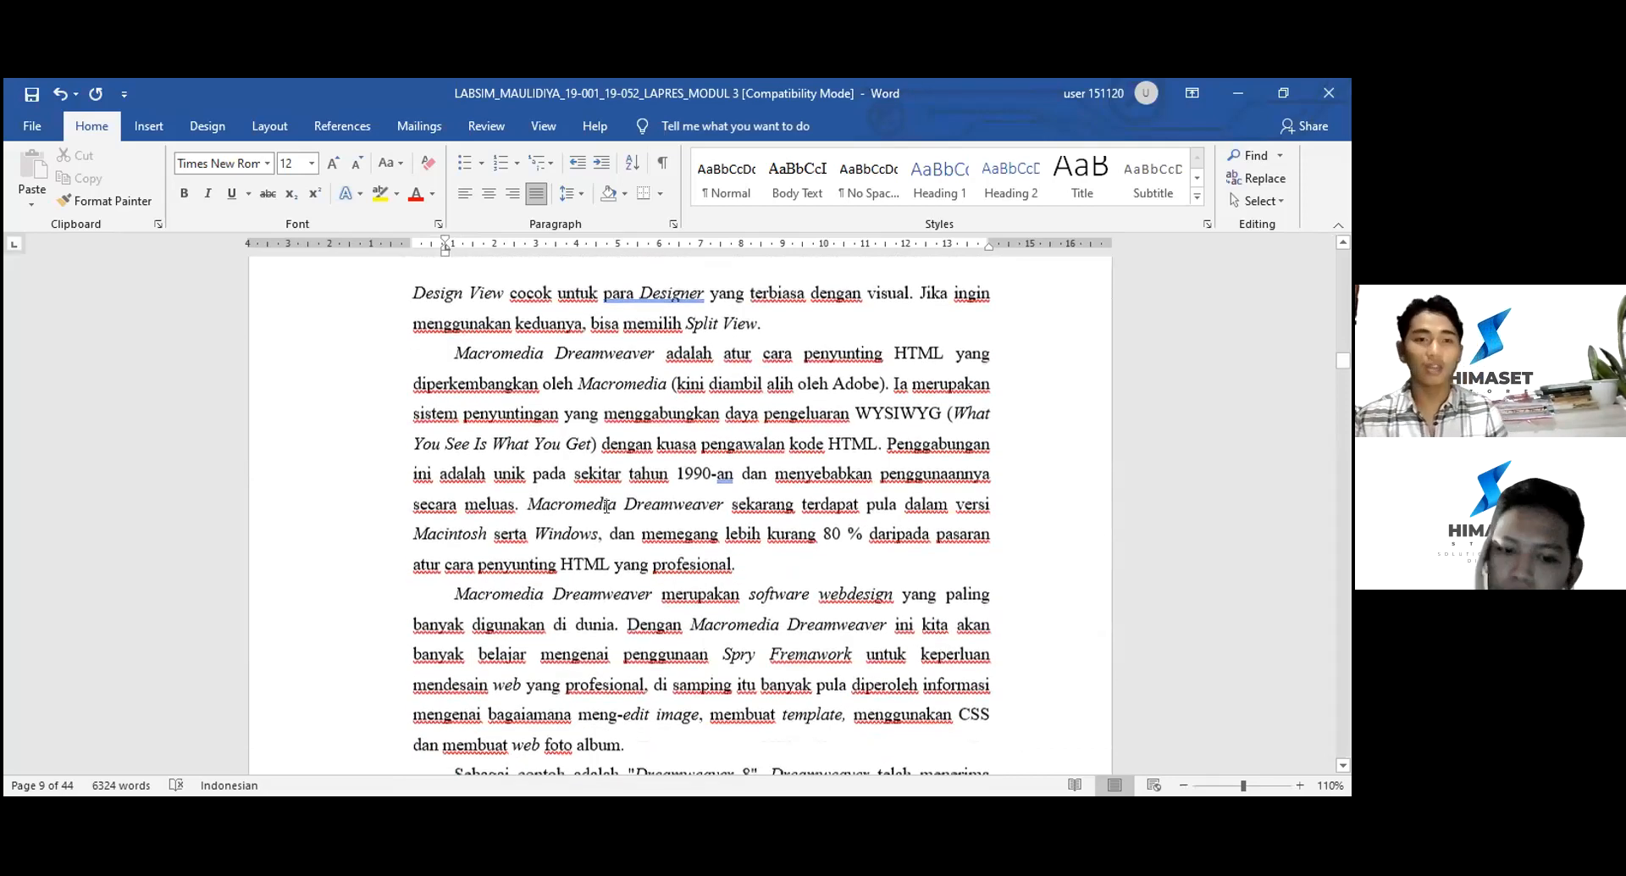
scroll(606, 507, down, 1)
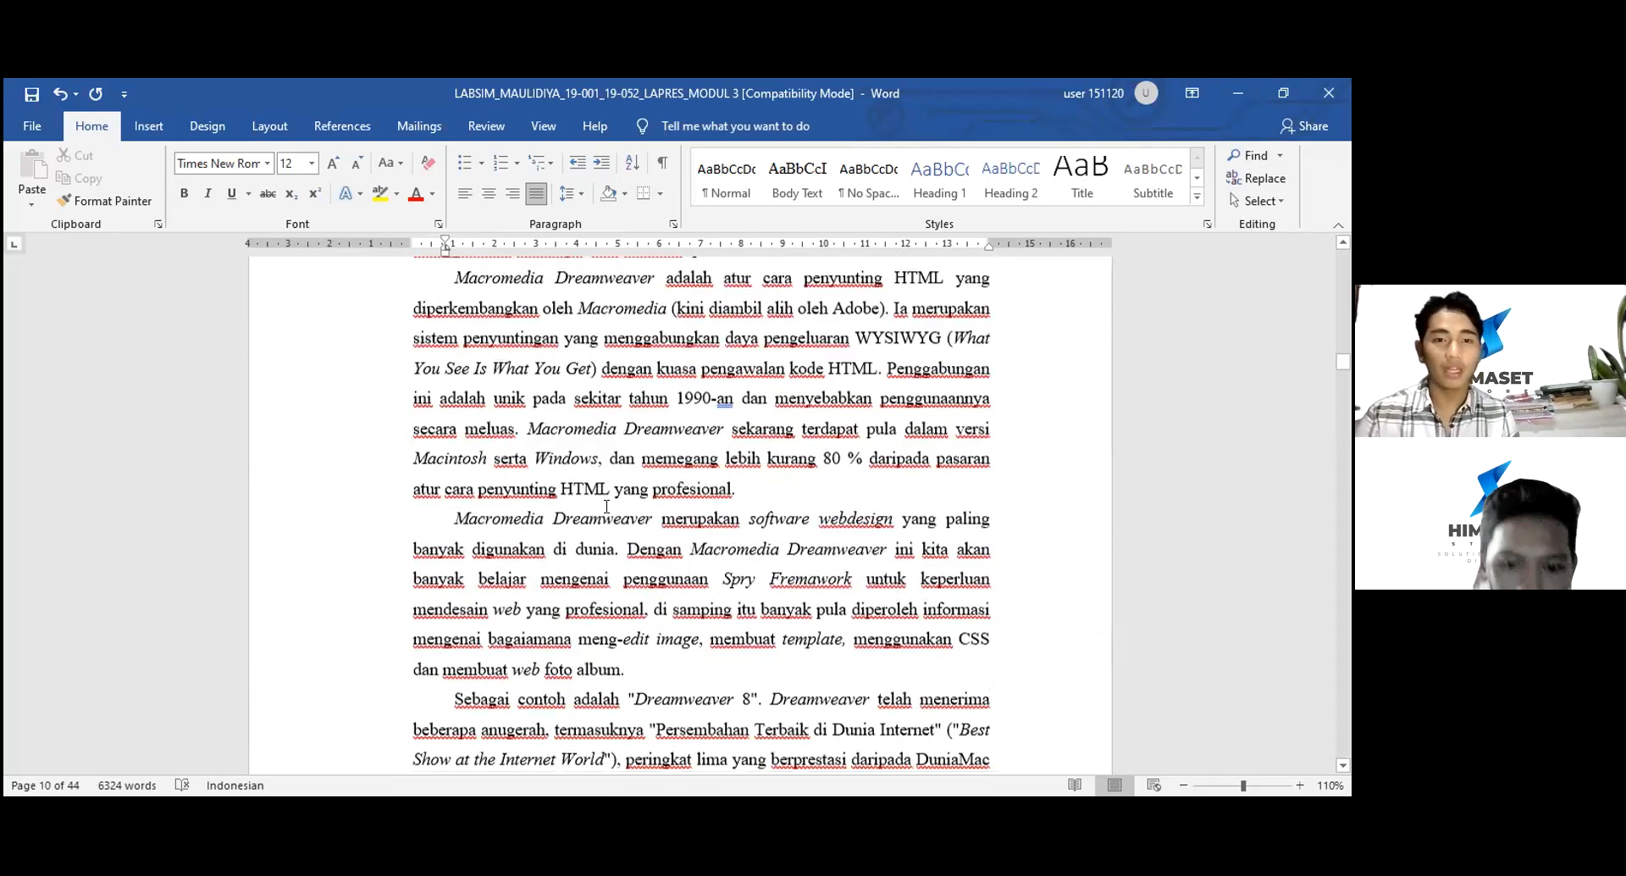
scroll(606, 506, down, 1)
scroll(607, 506, down, 1)
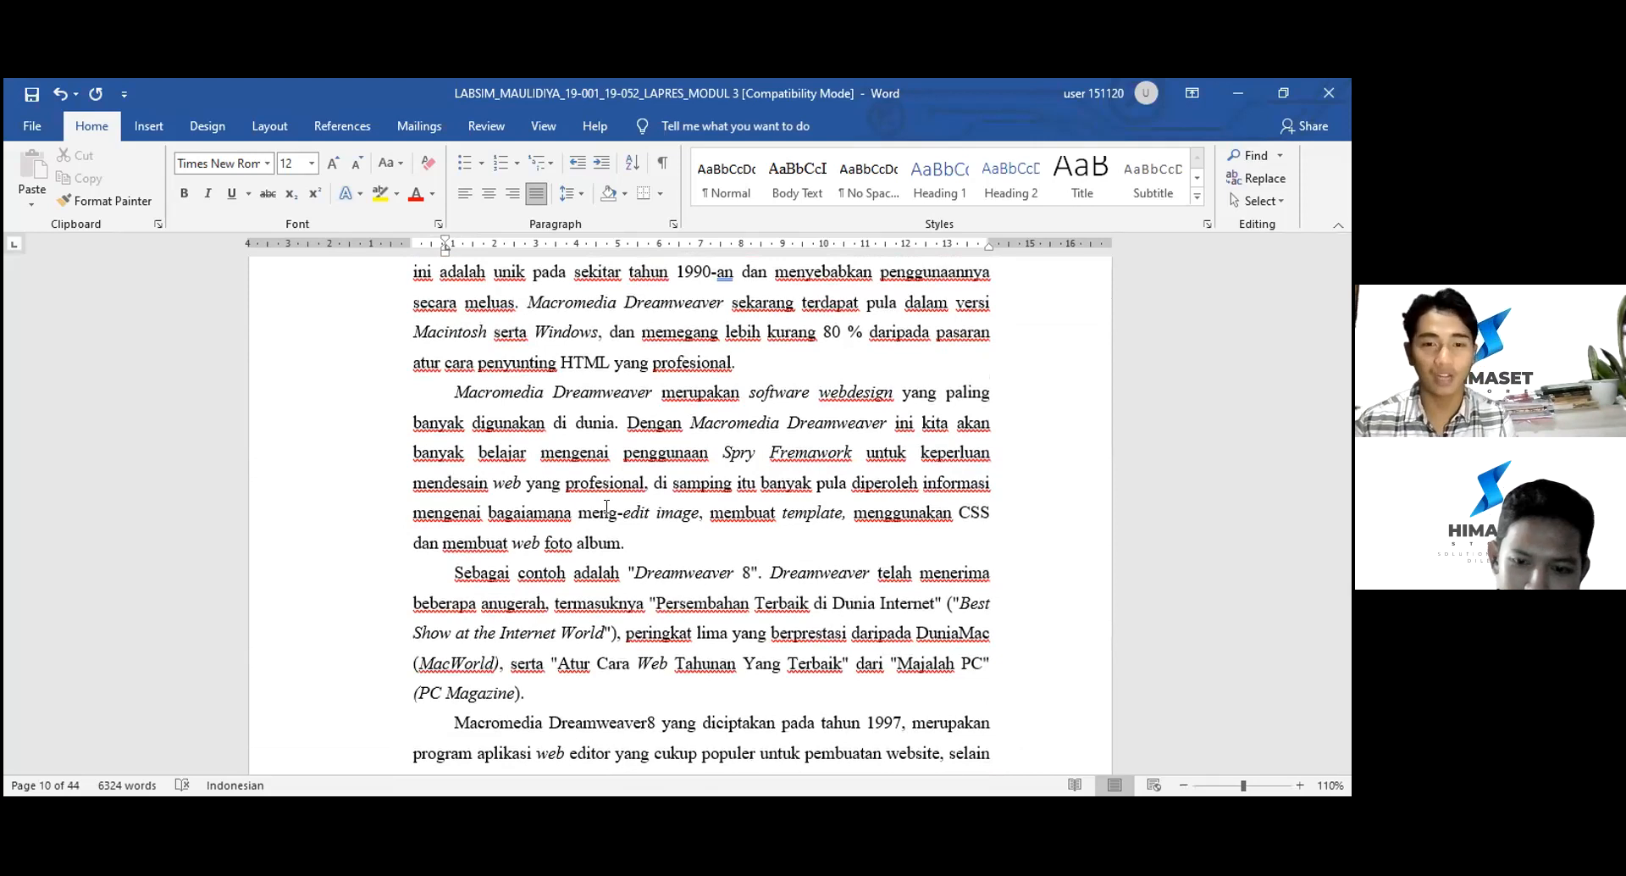
scroll(607, 508, down, 4)
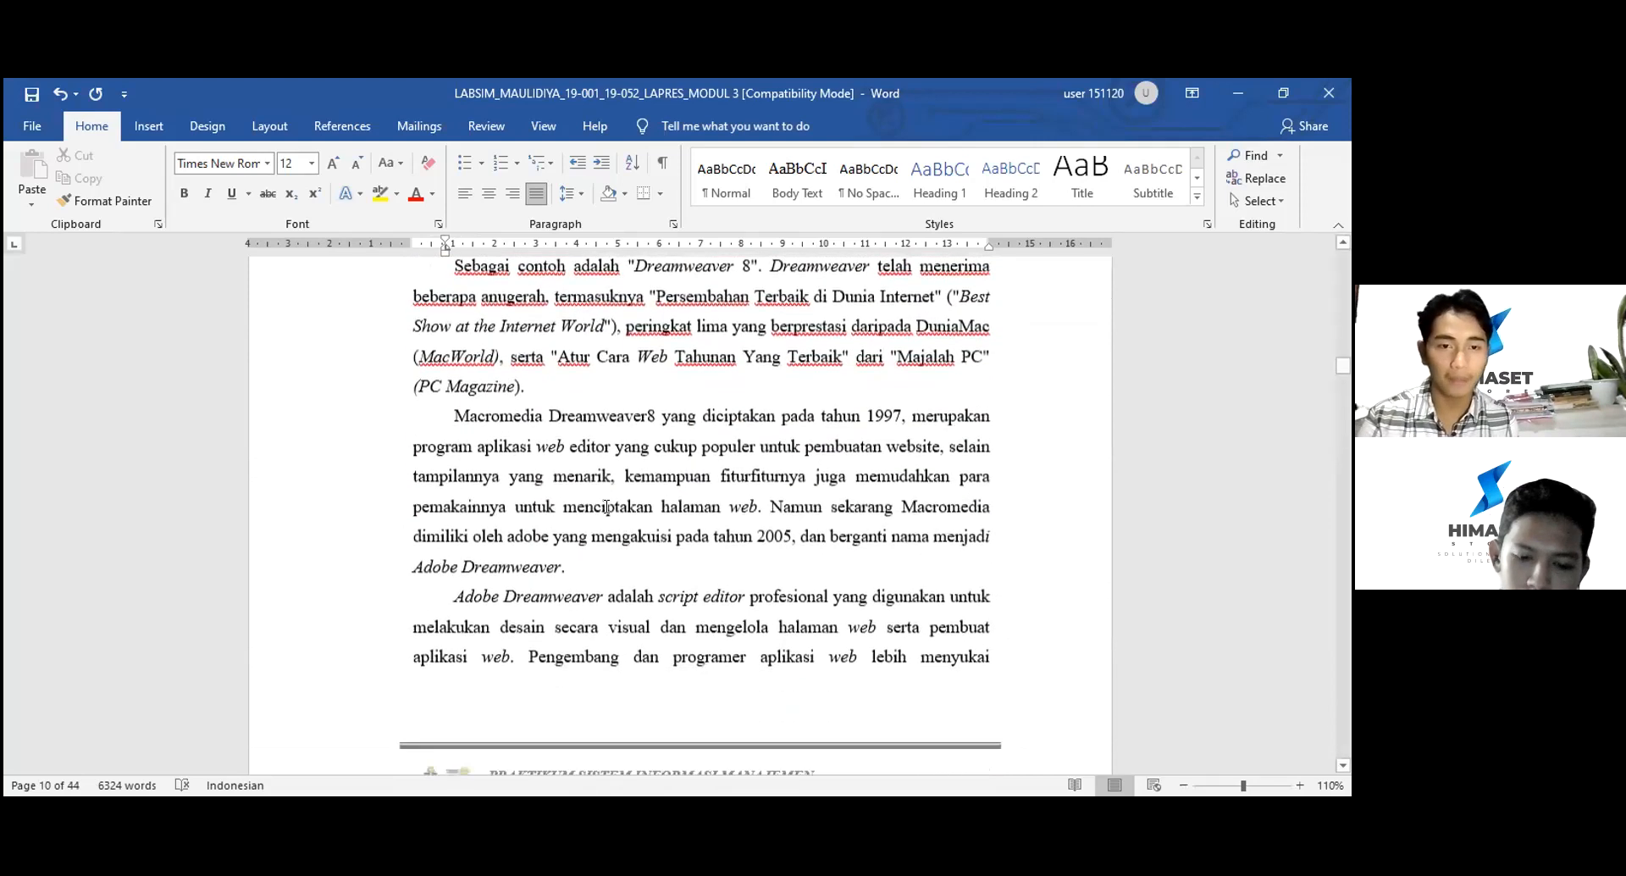
scroll(610, 514, down, 1)
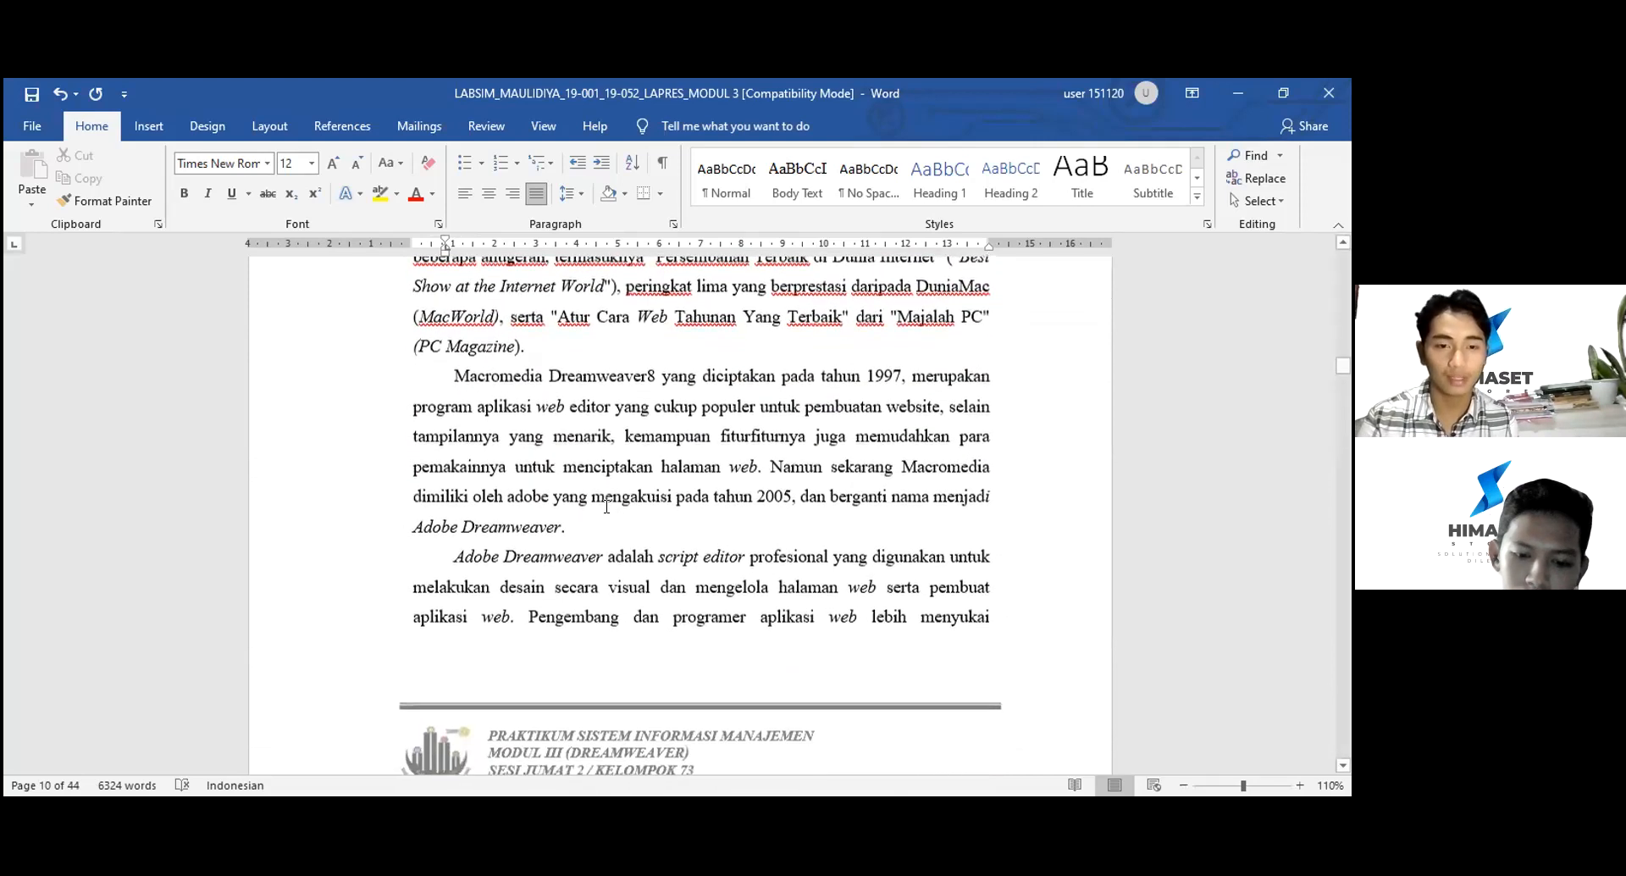
scroll(606, 507, down, 4)
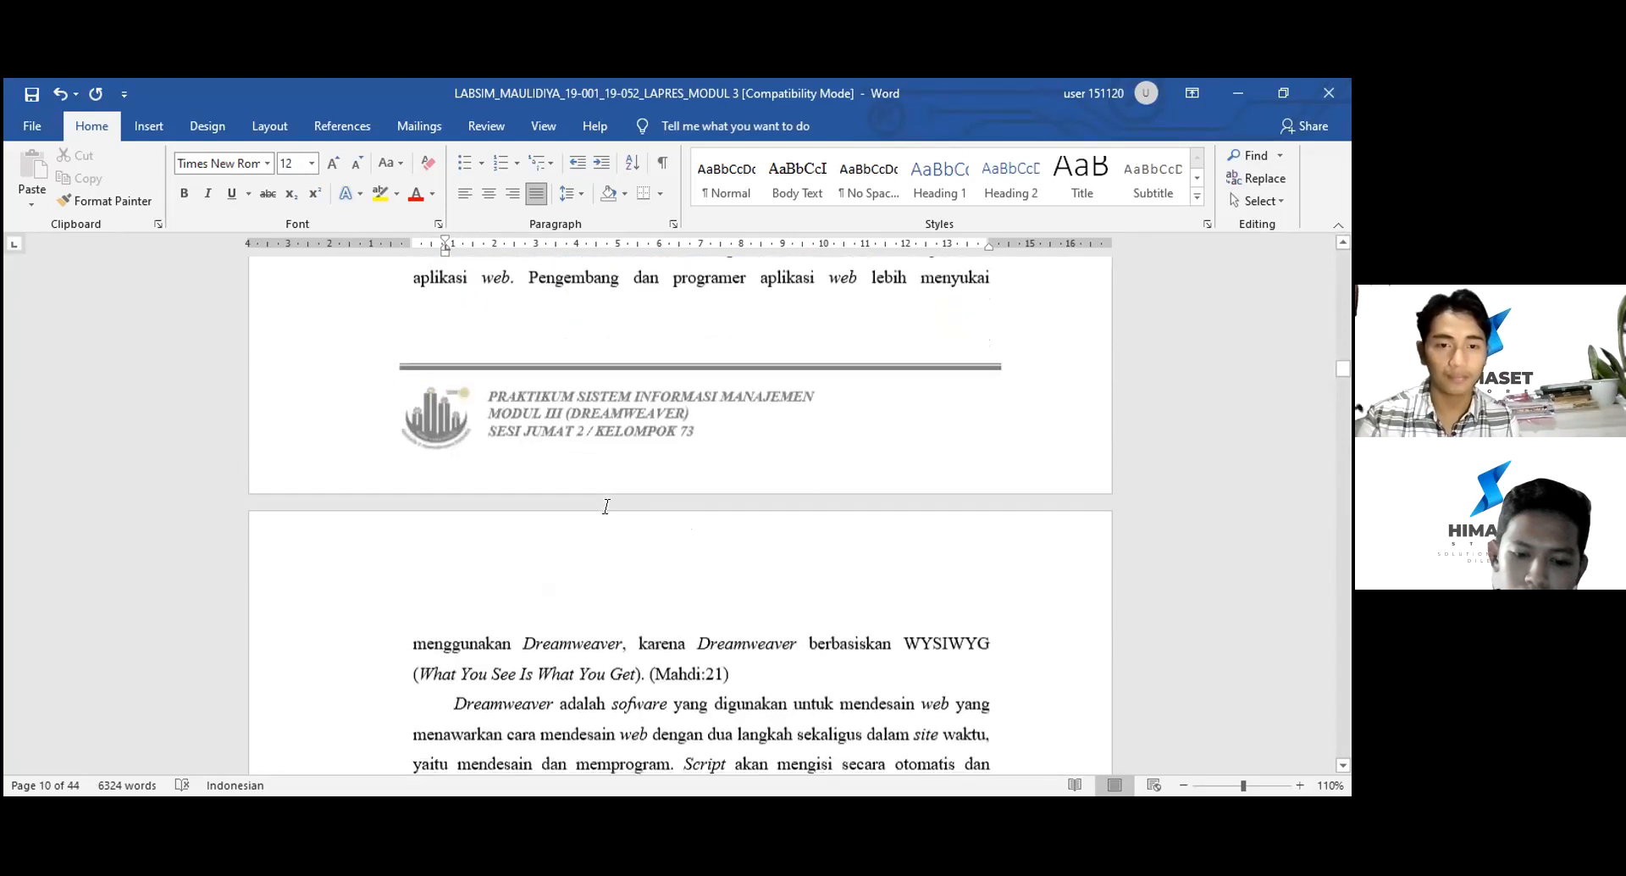
scroll(607, 507, down, 3)
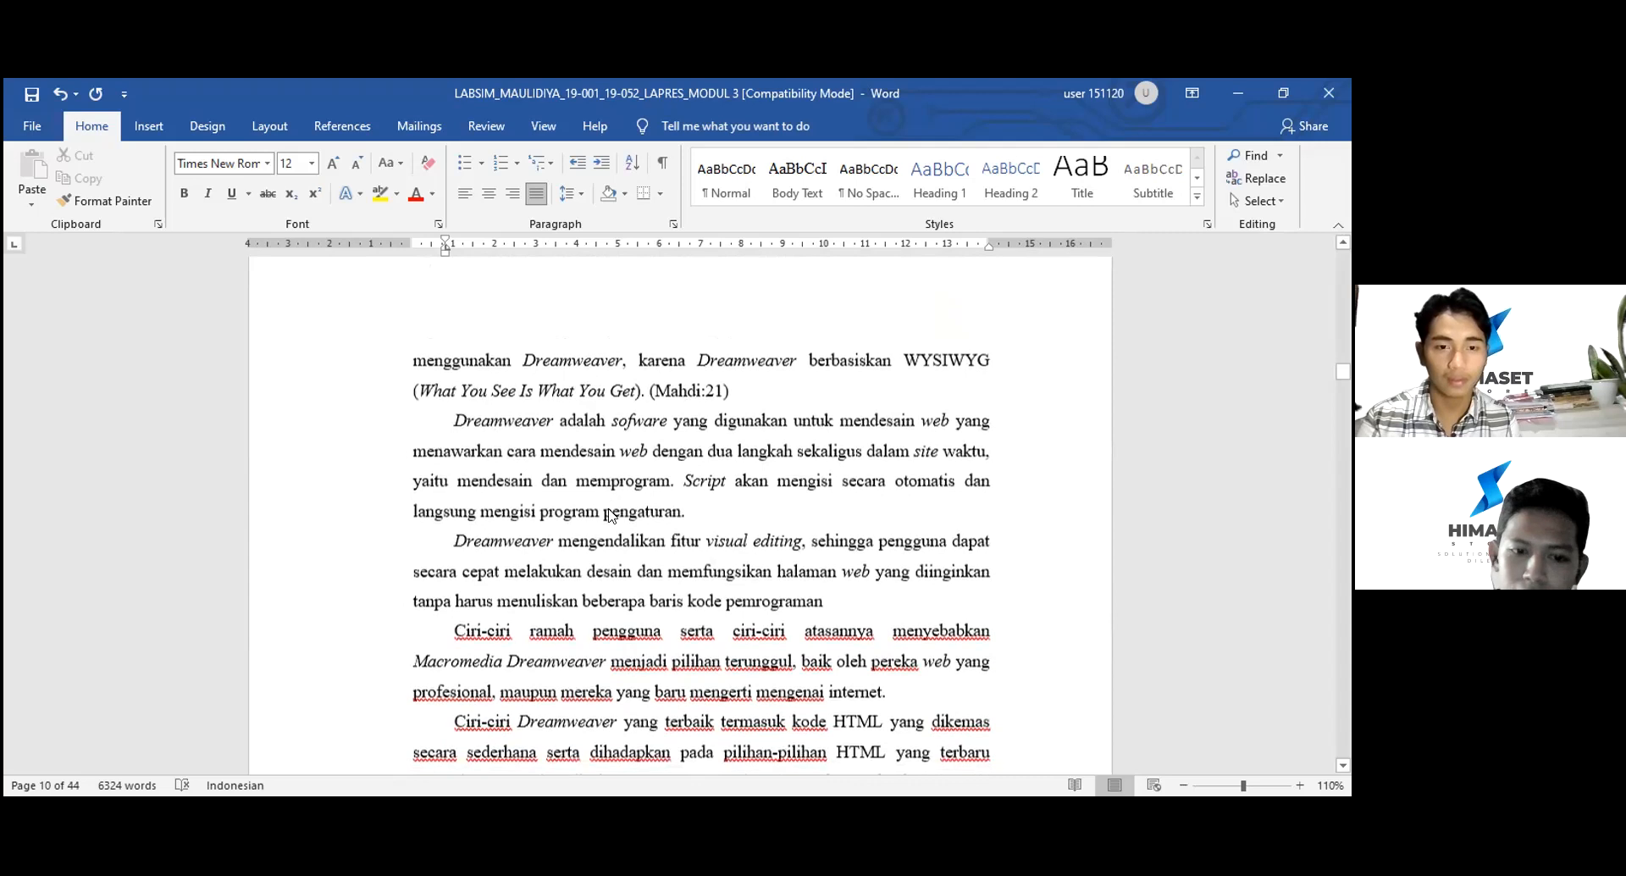
scroll(608, 510, down, 2)
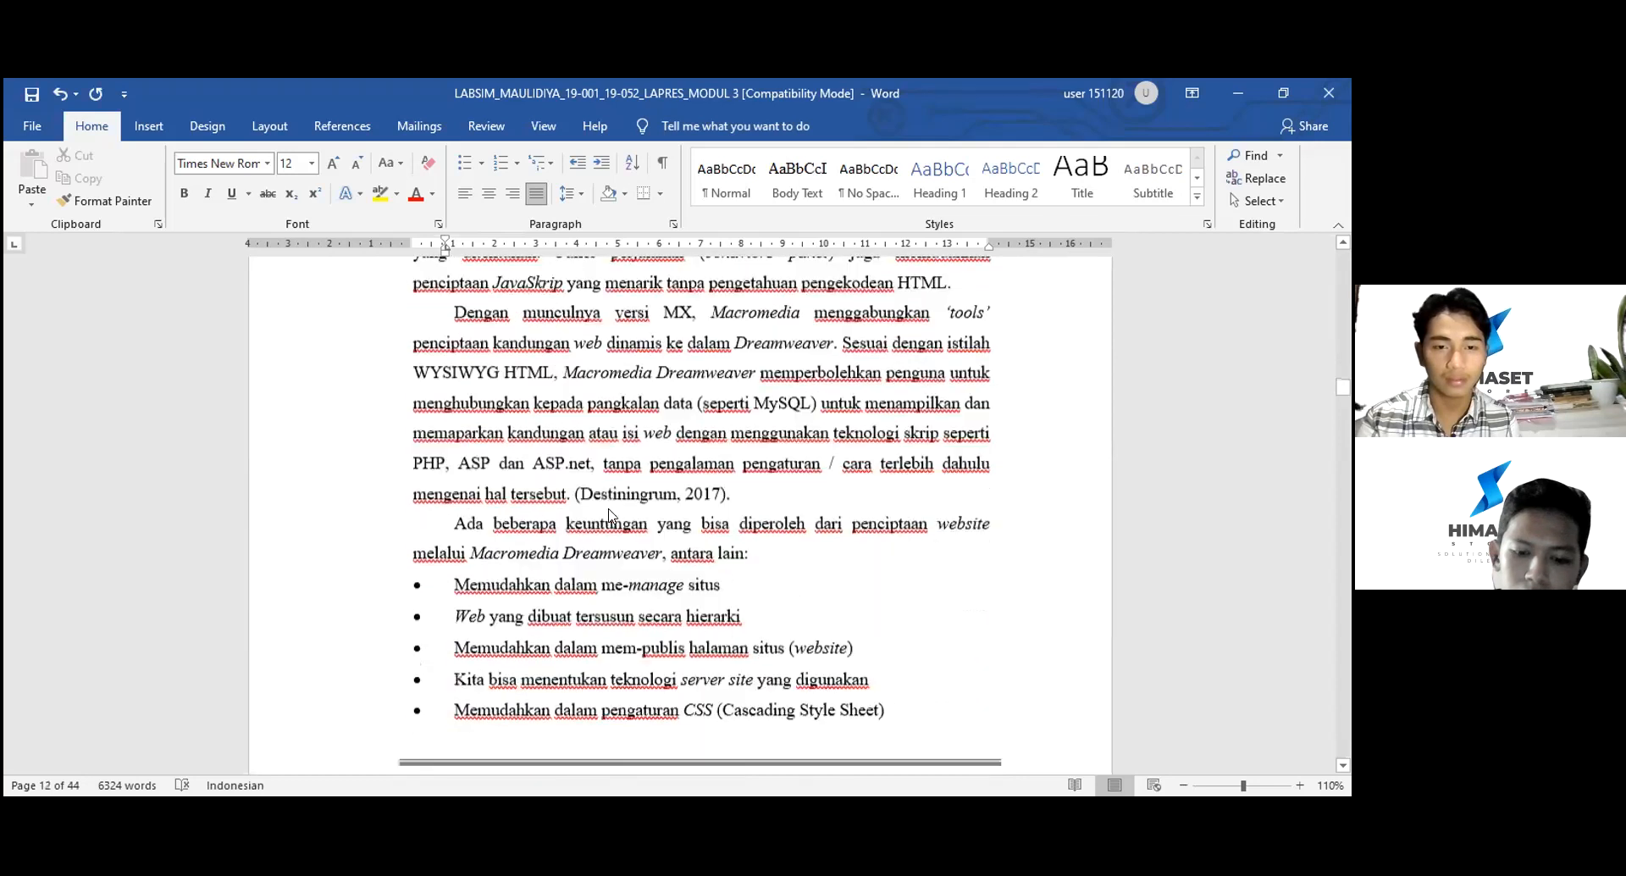
scroll(606, 506, down, 5)
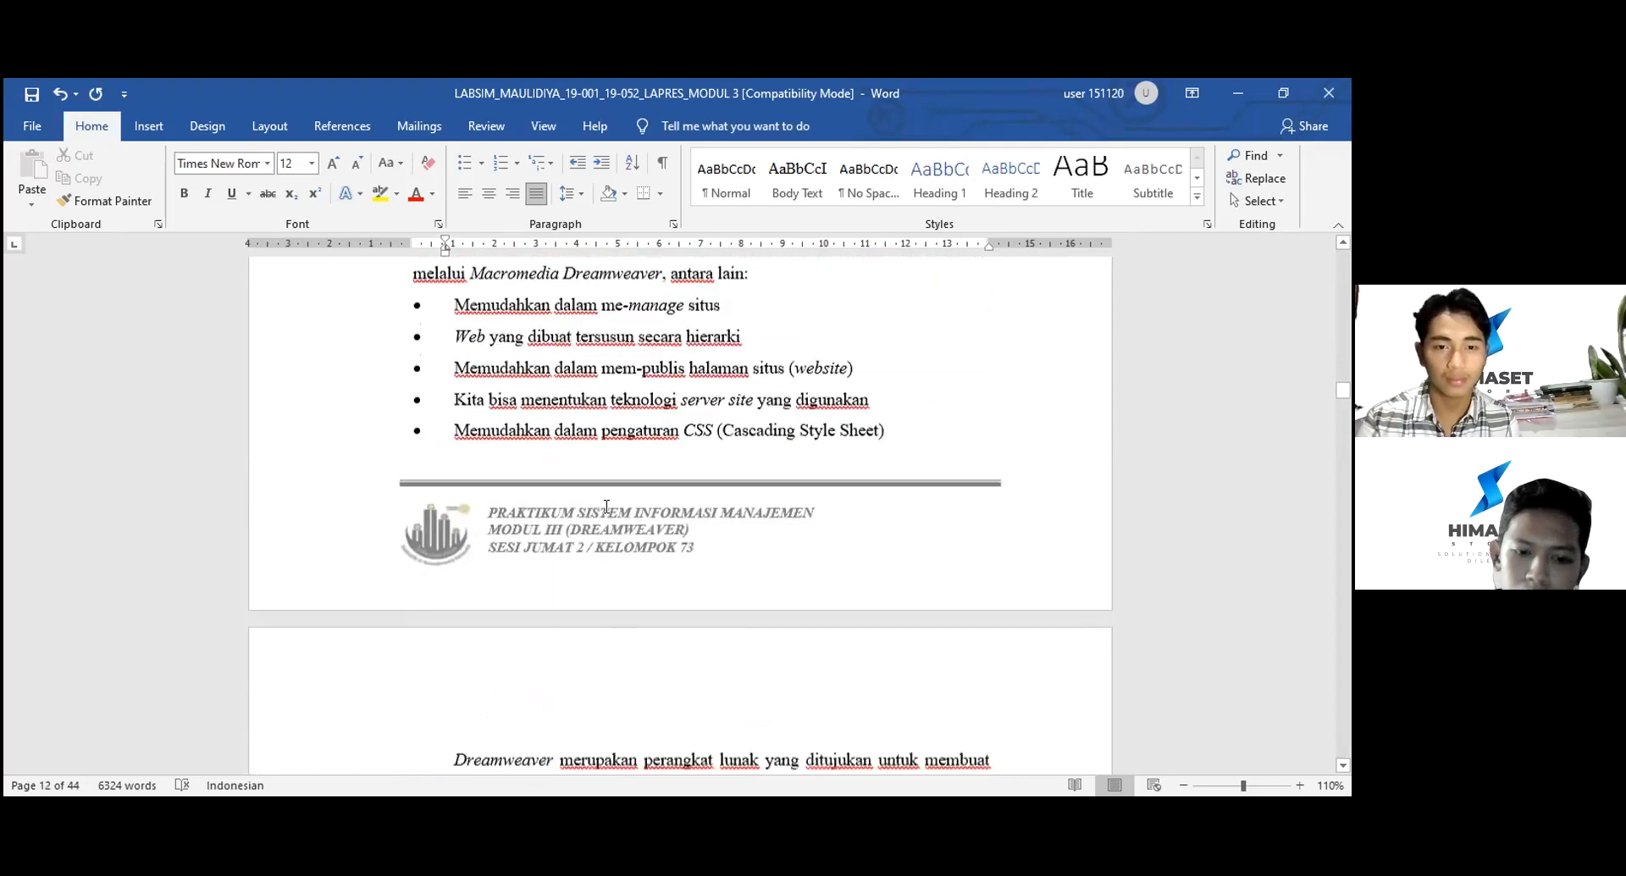
scroll(606, 507, down, 4)
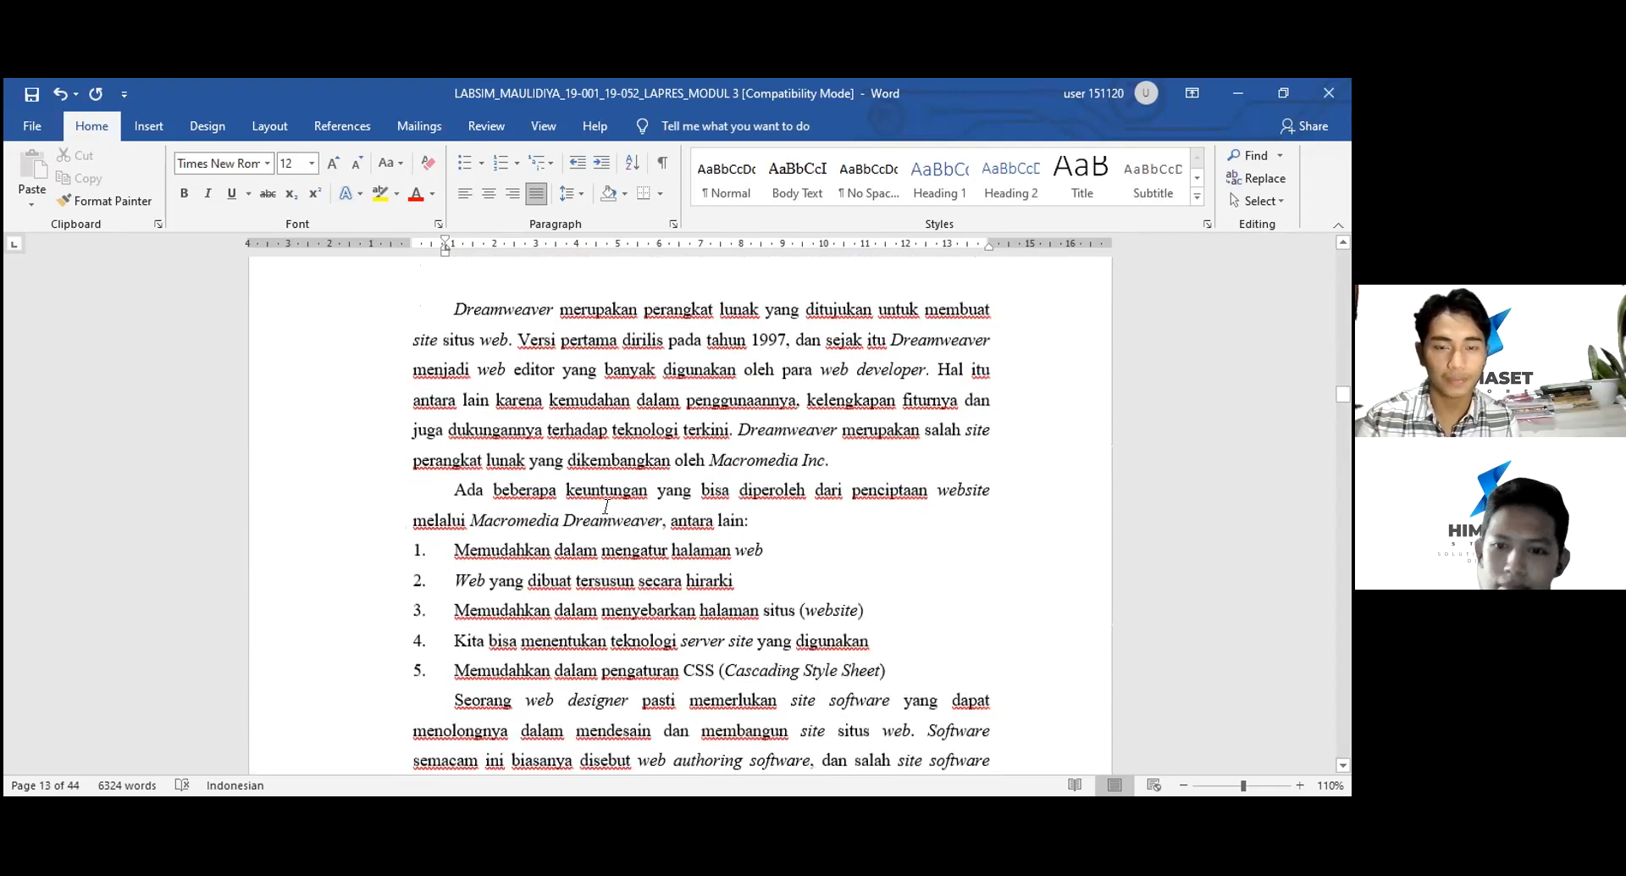
scroll(606, 507, down, 2)
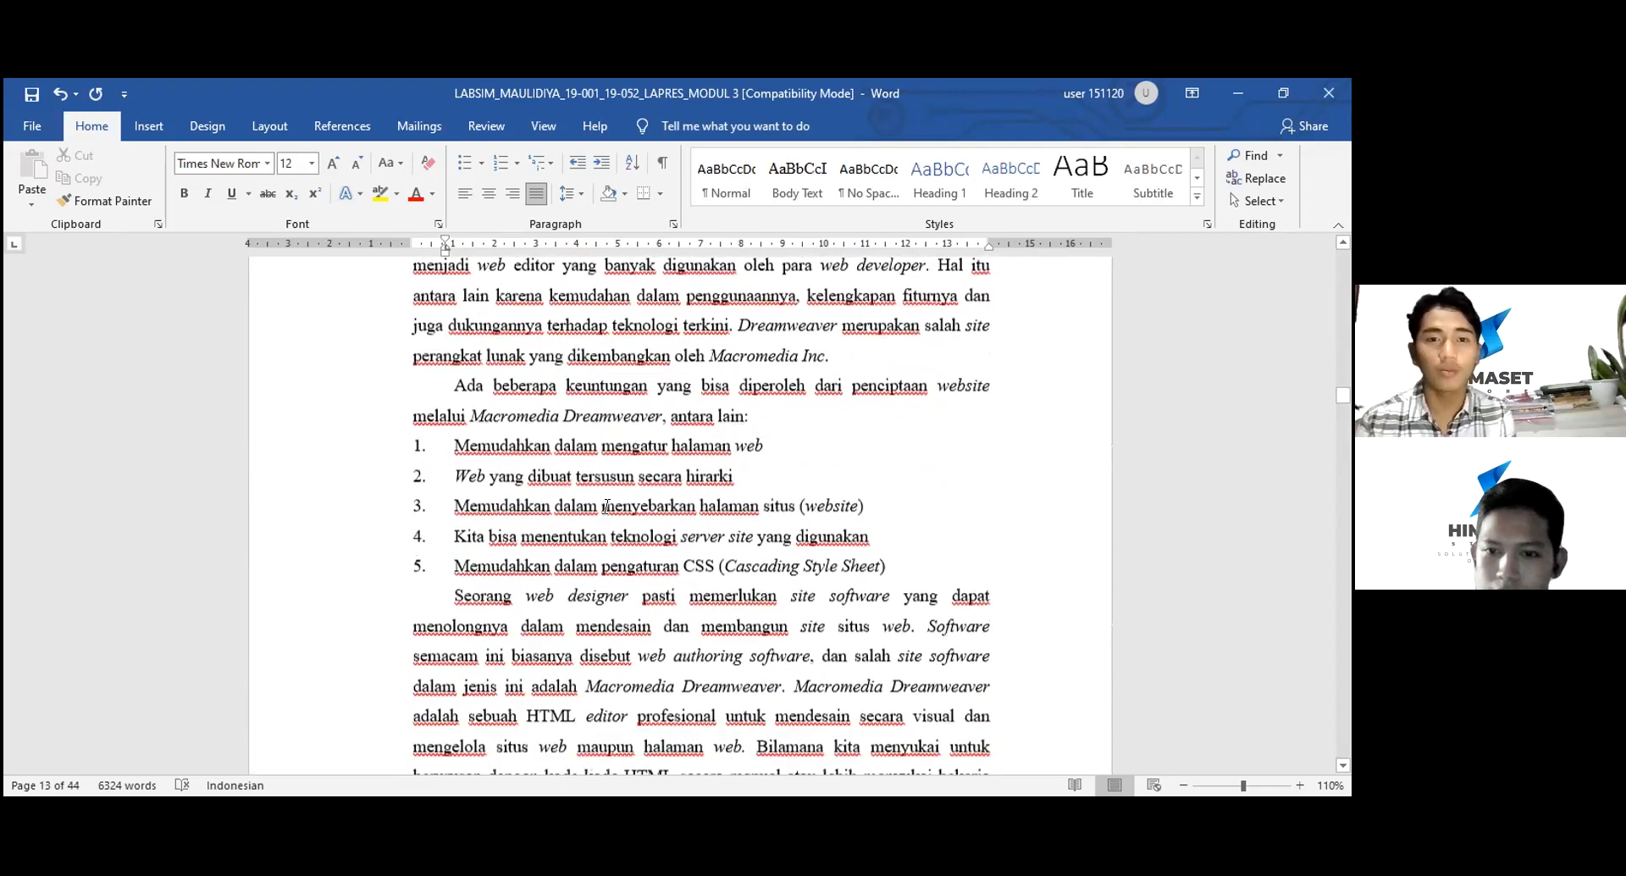
scroll(606, 507, down, 2)
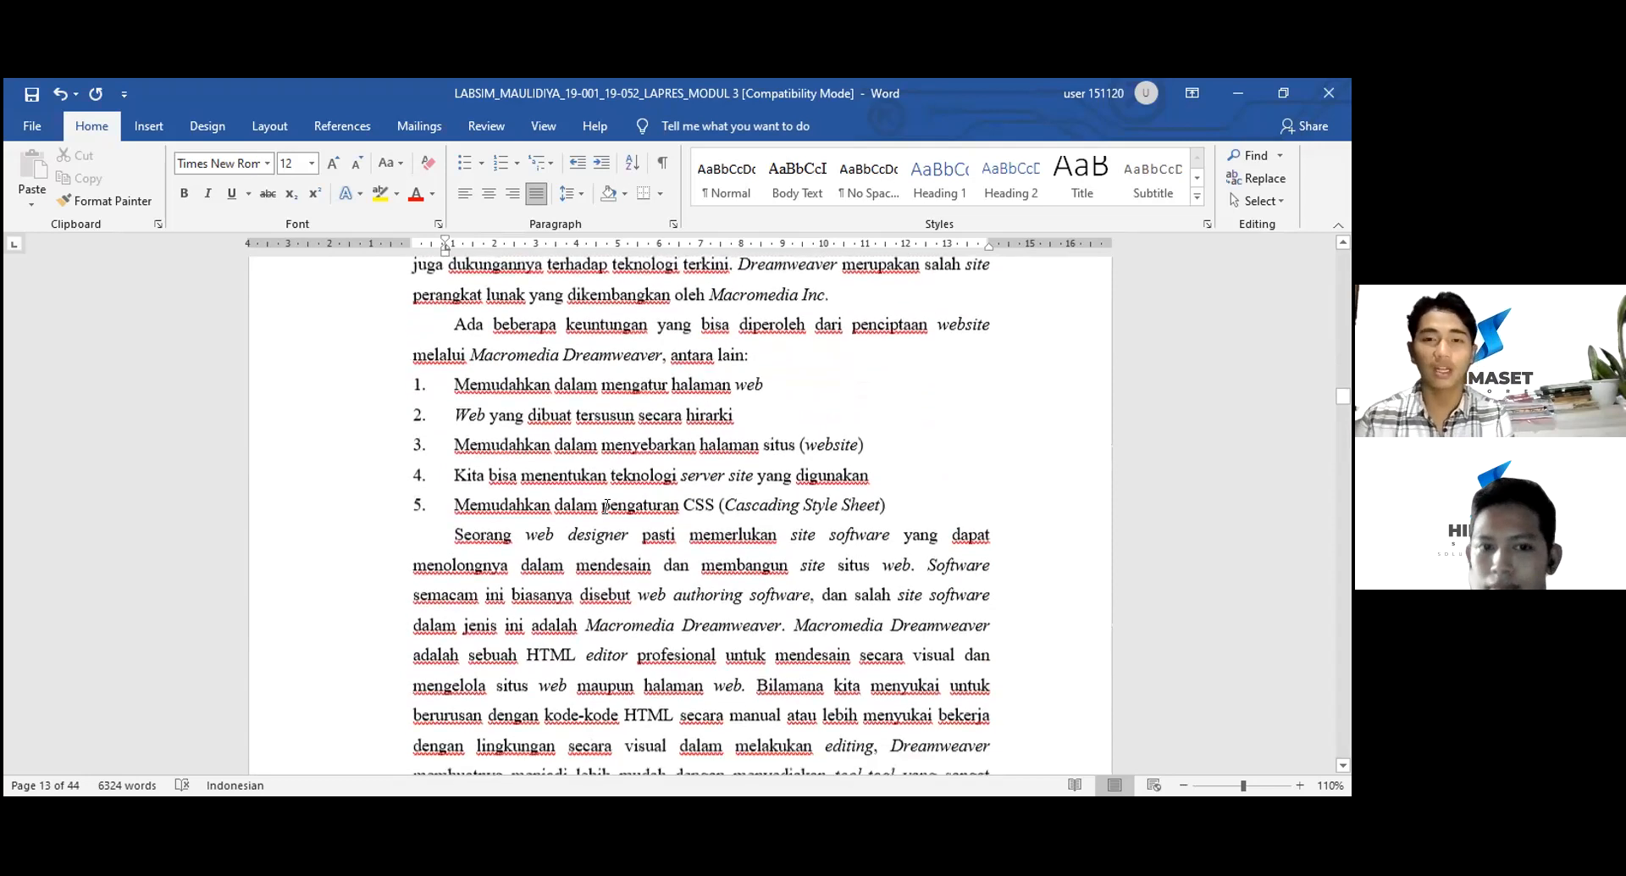
scroll(606, 507, up, 1)
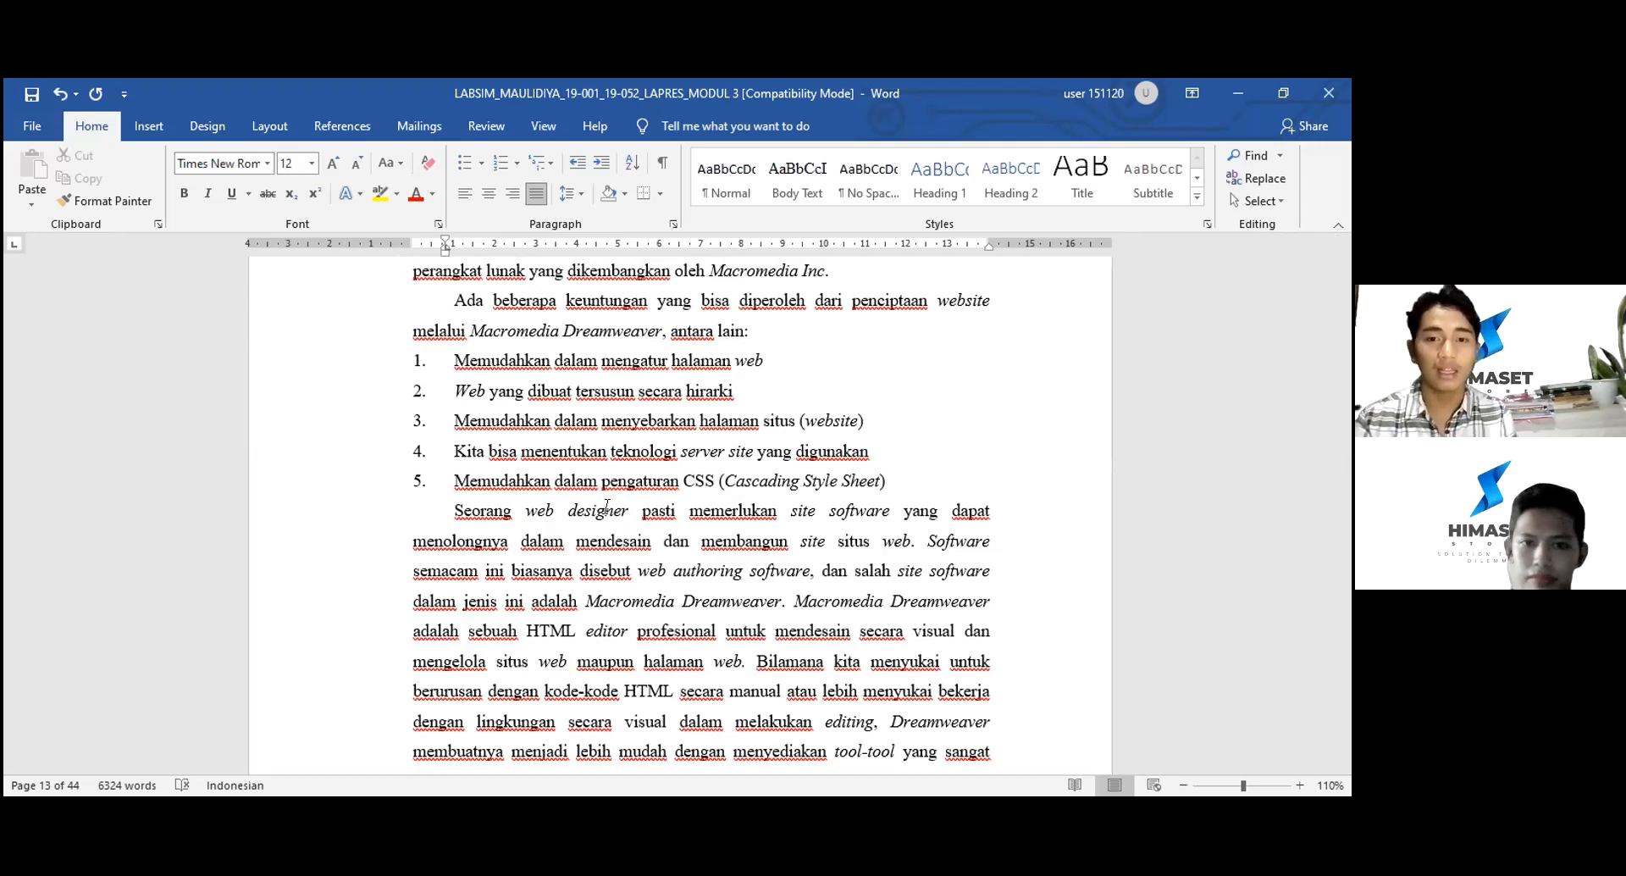
- Scroll through the Dreamweaver description to the bottom of page 19
scroll(607, 507, down, 1)
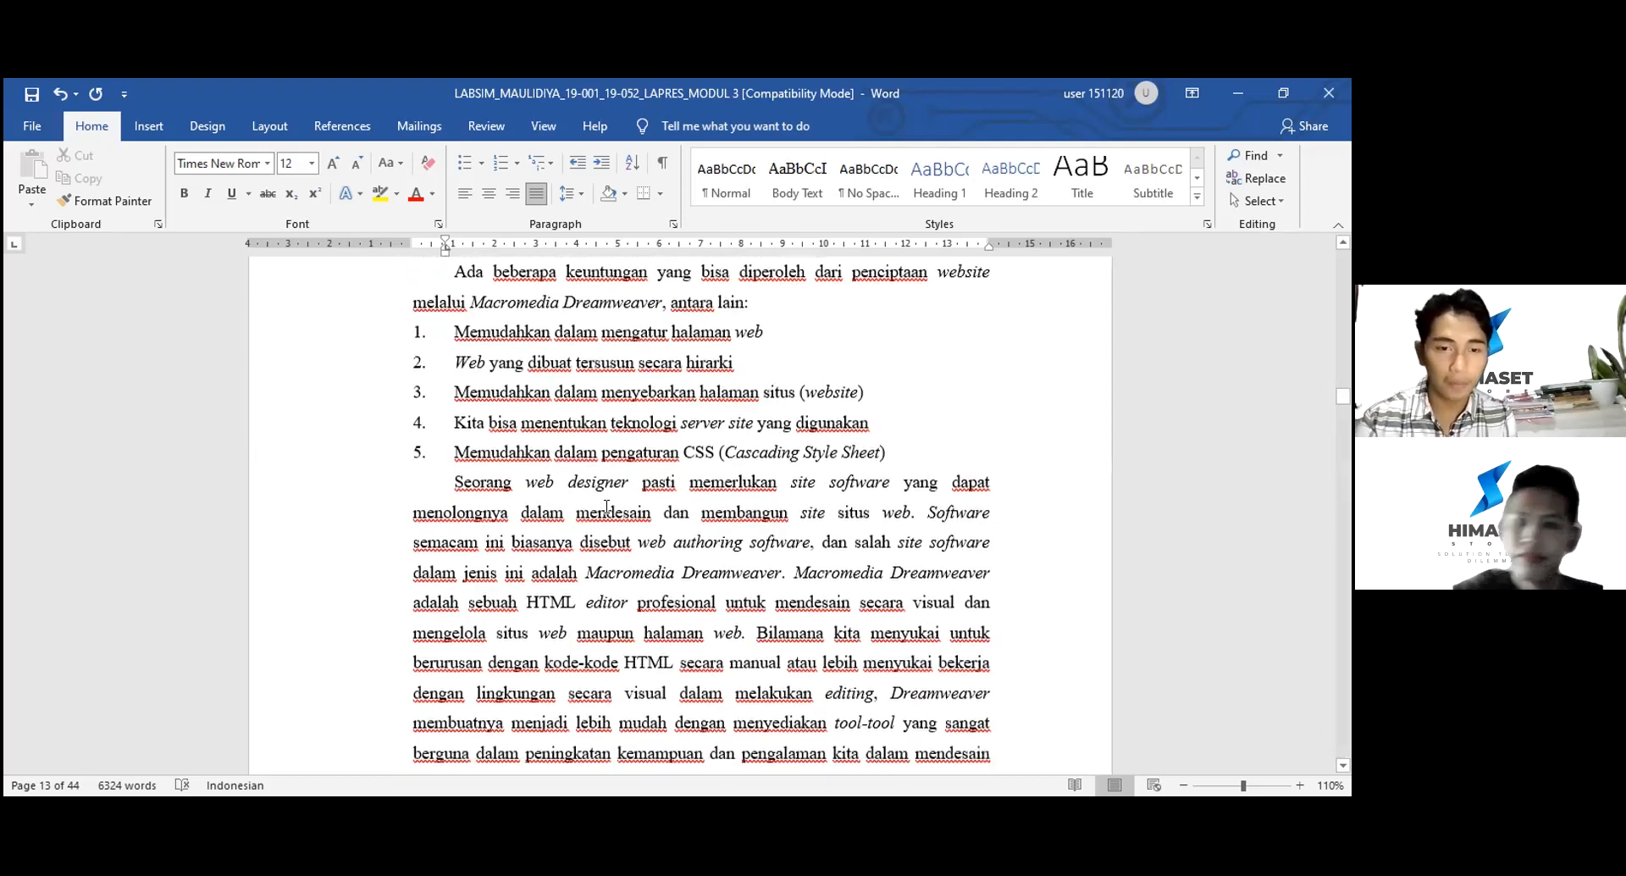
scroll(607, 507, down, 5)
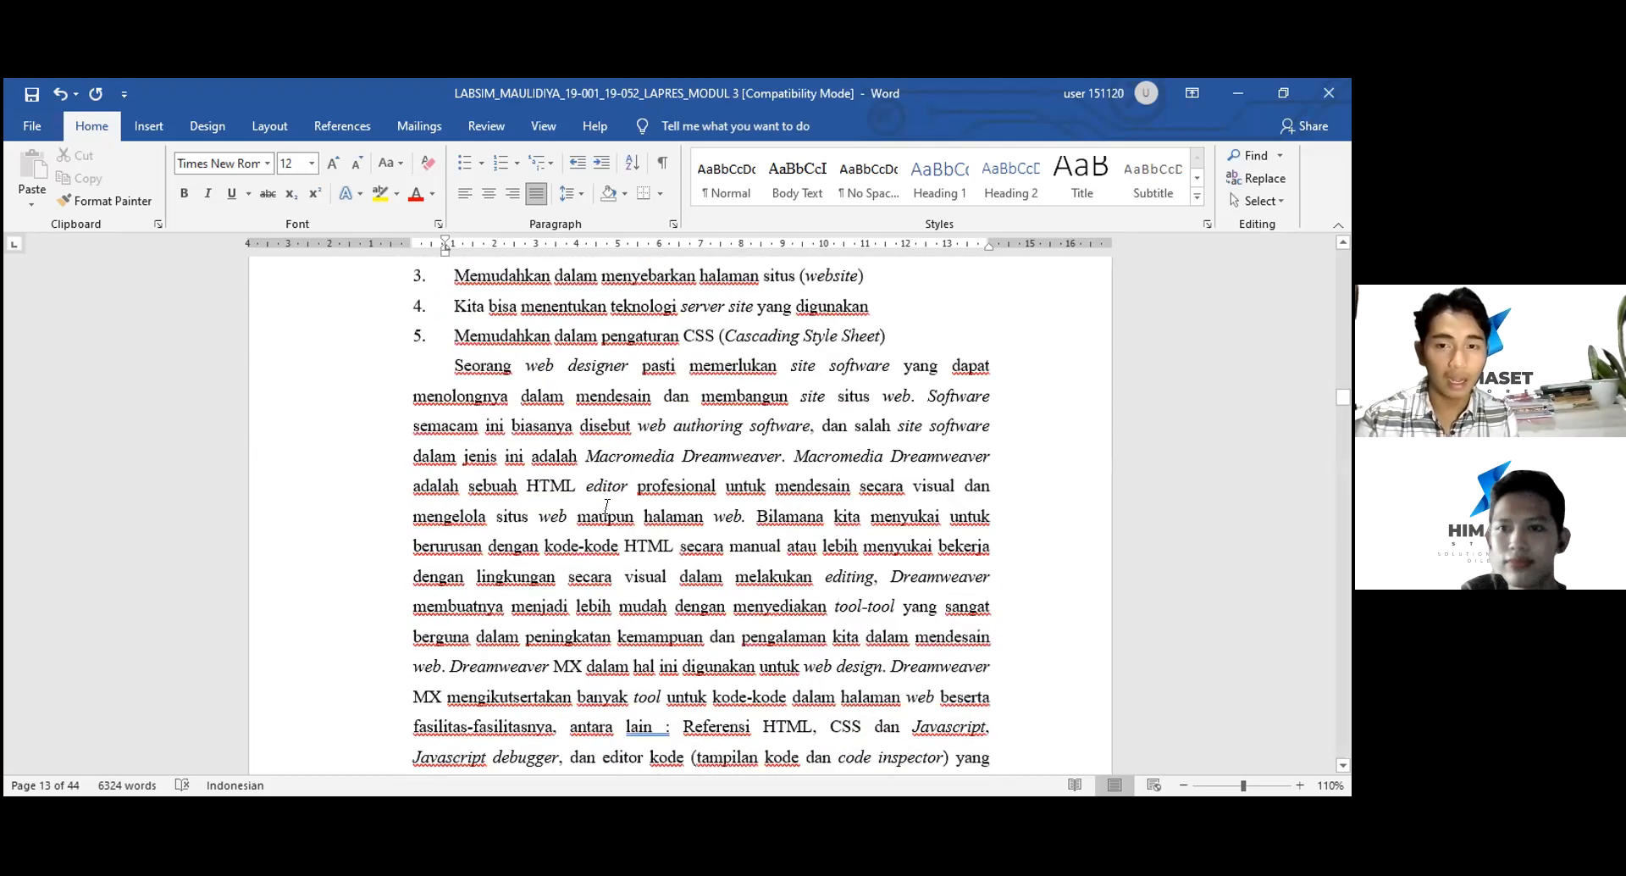
scroll(606, 507, down, 20)
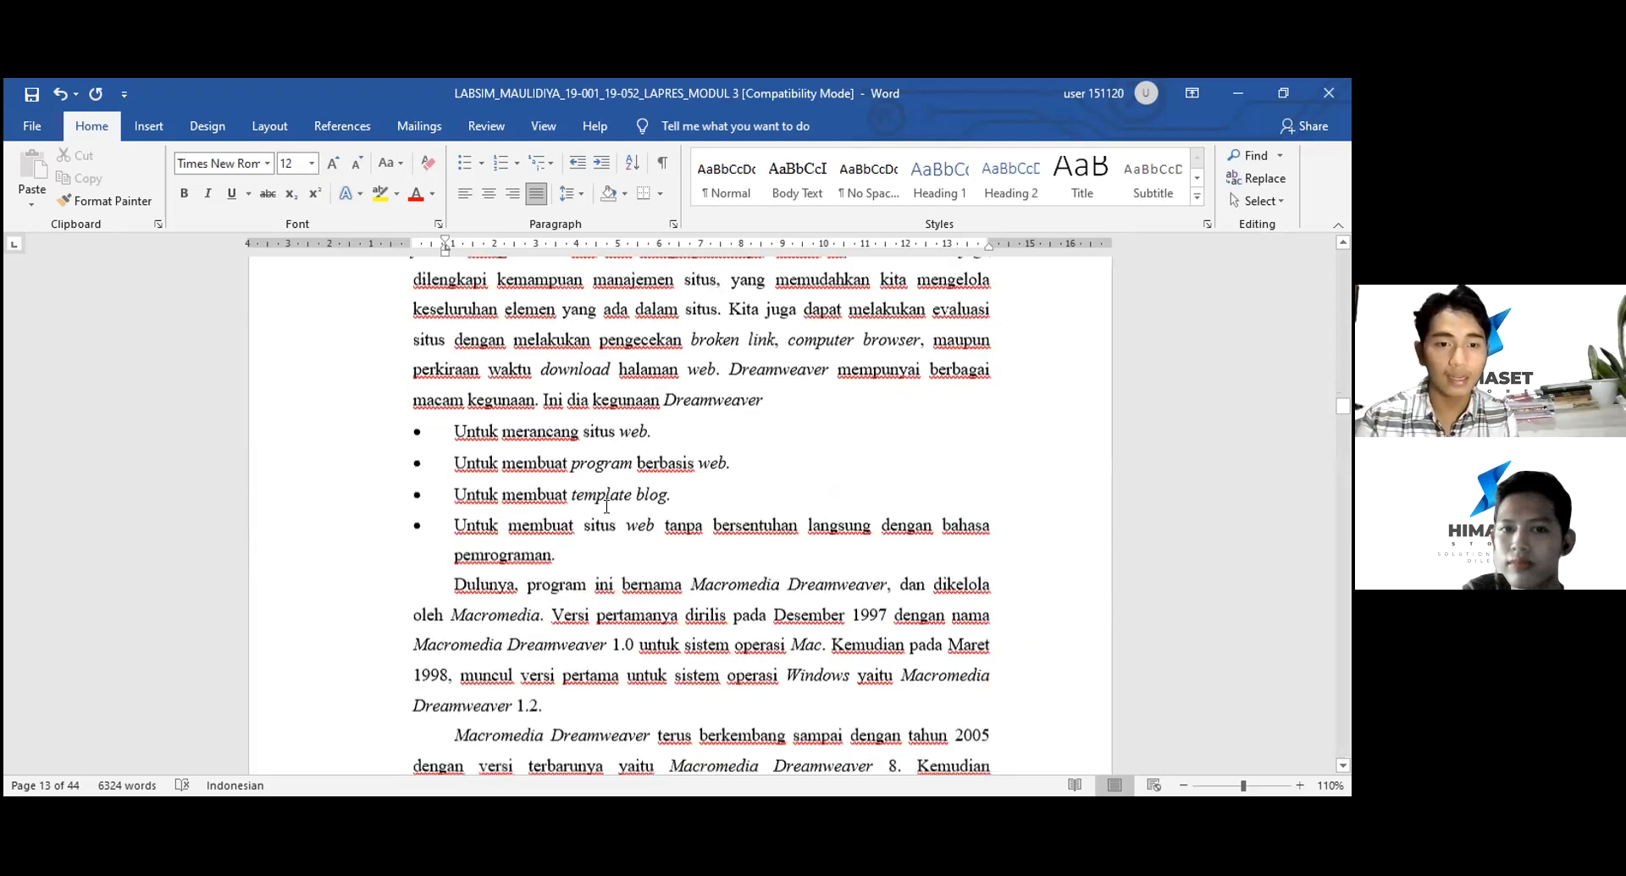
scroll(608, 513, down, 20)
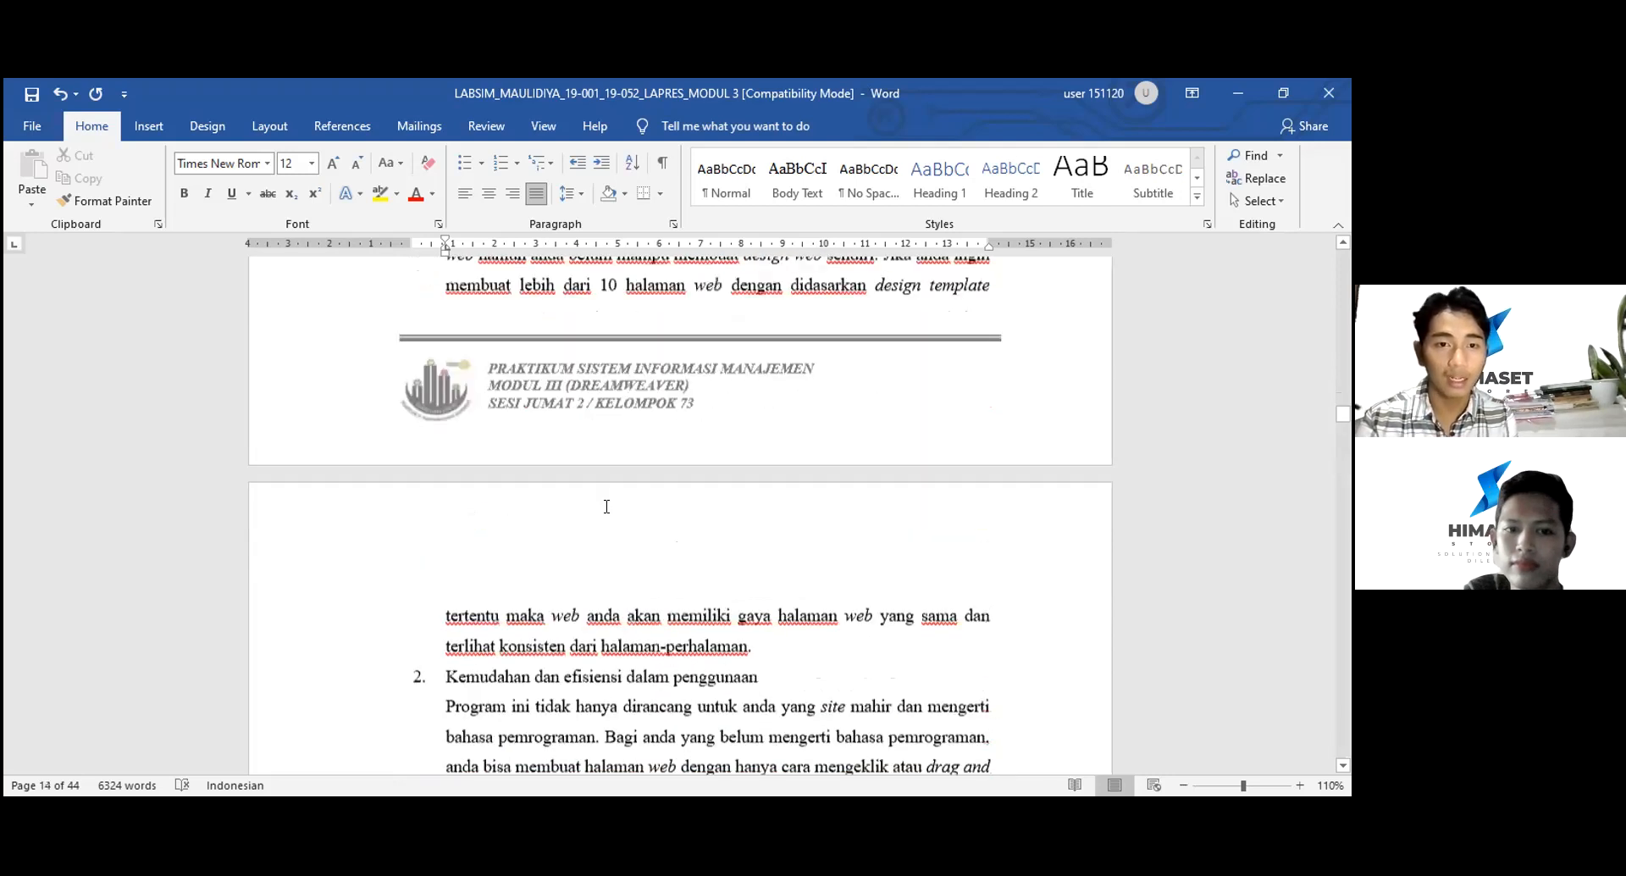
scroll(606, 506, down, 13)
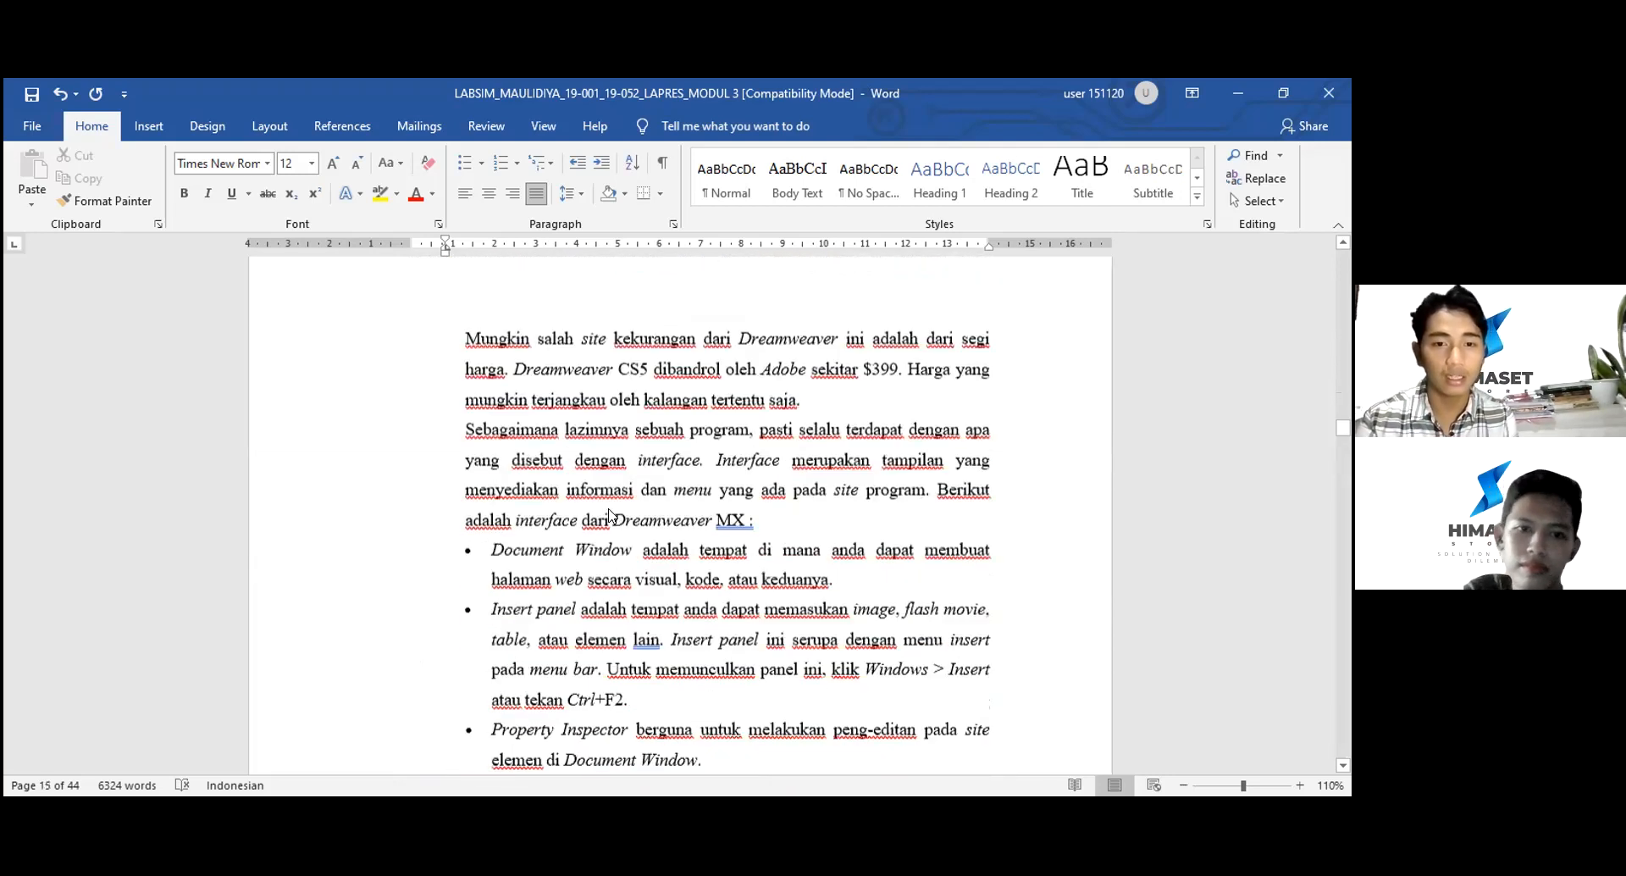
scroll(607, 507, down, 1)
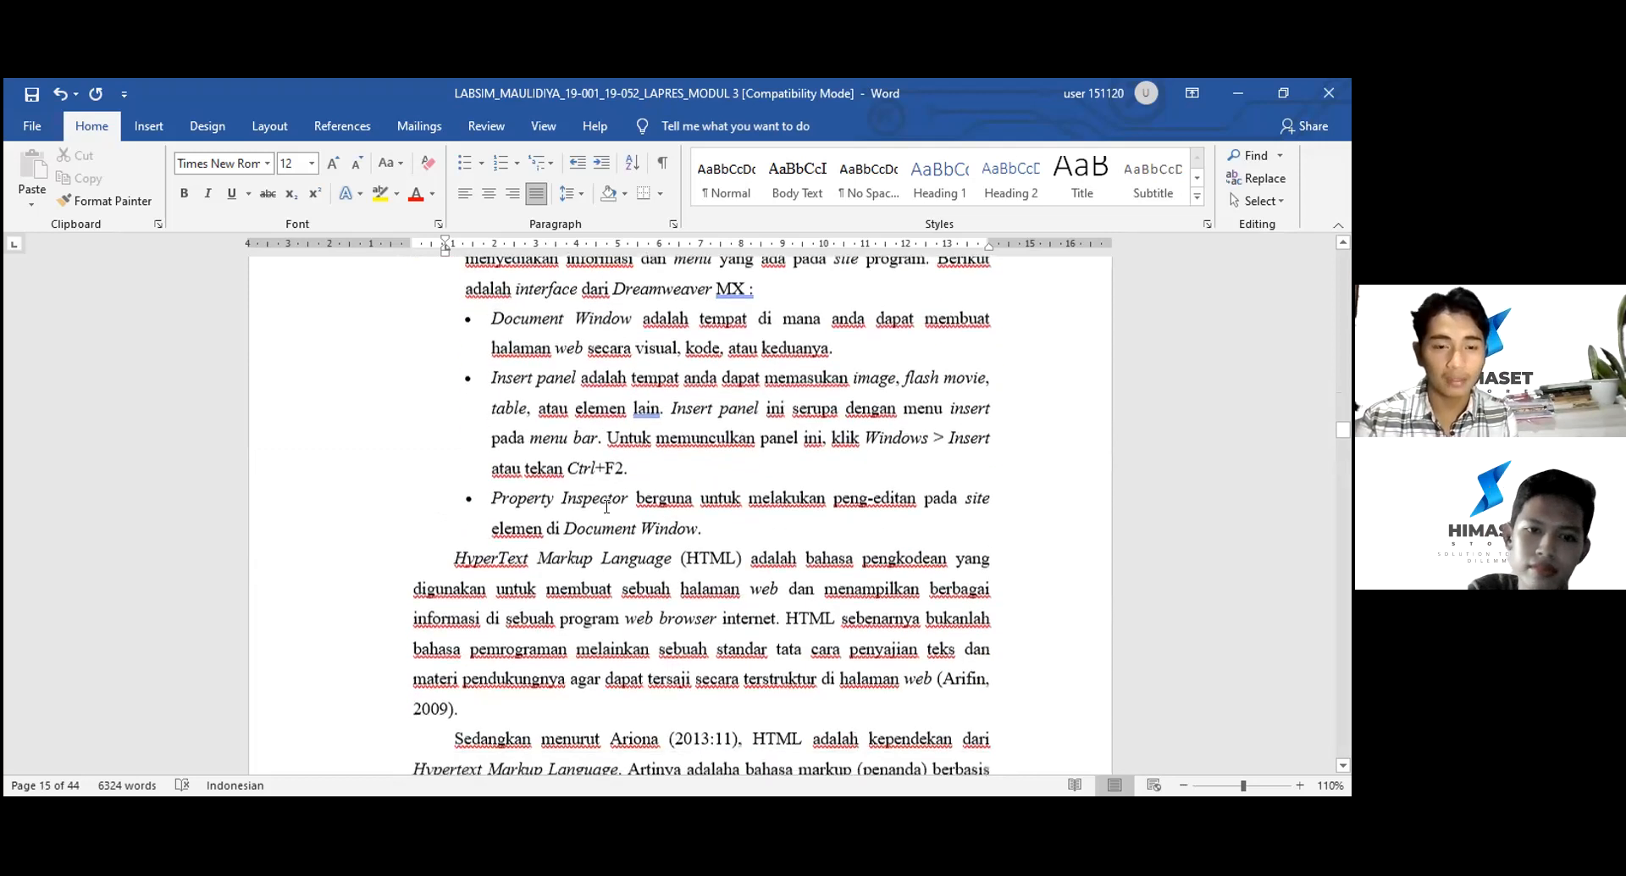
scroll(606, 506, down, 10)
scroll(607, 507, down, 5)
scroll(580, 456, down, 5)
scroll(580, 456, up, 2)
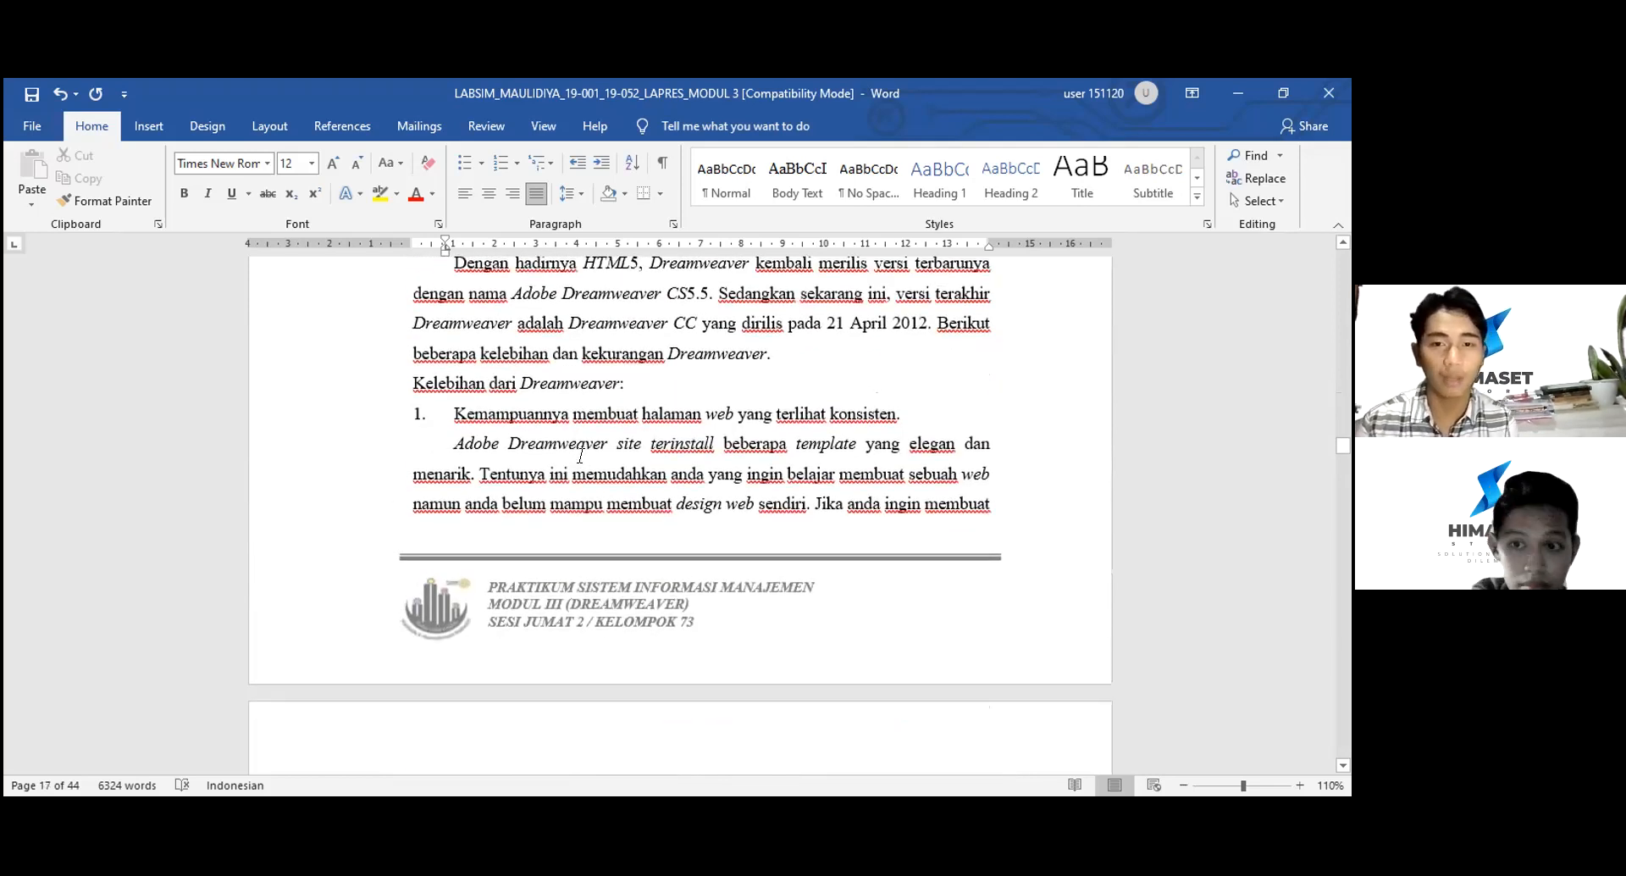
scroll(580, 455, down, 5)
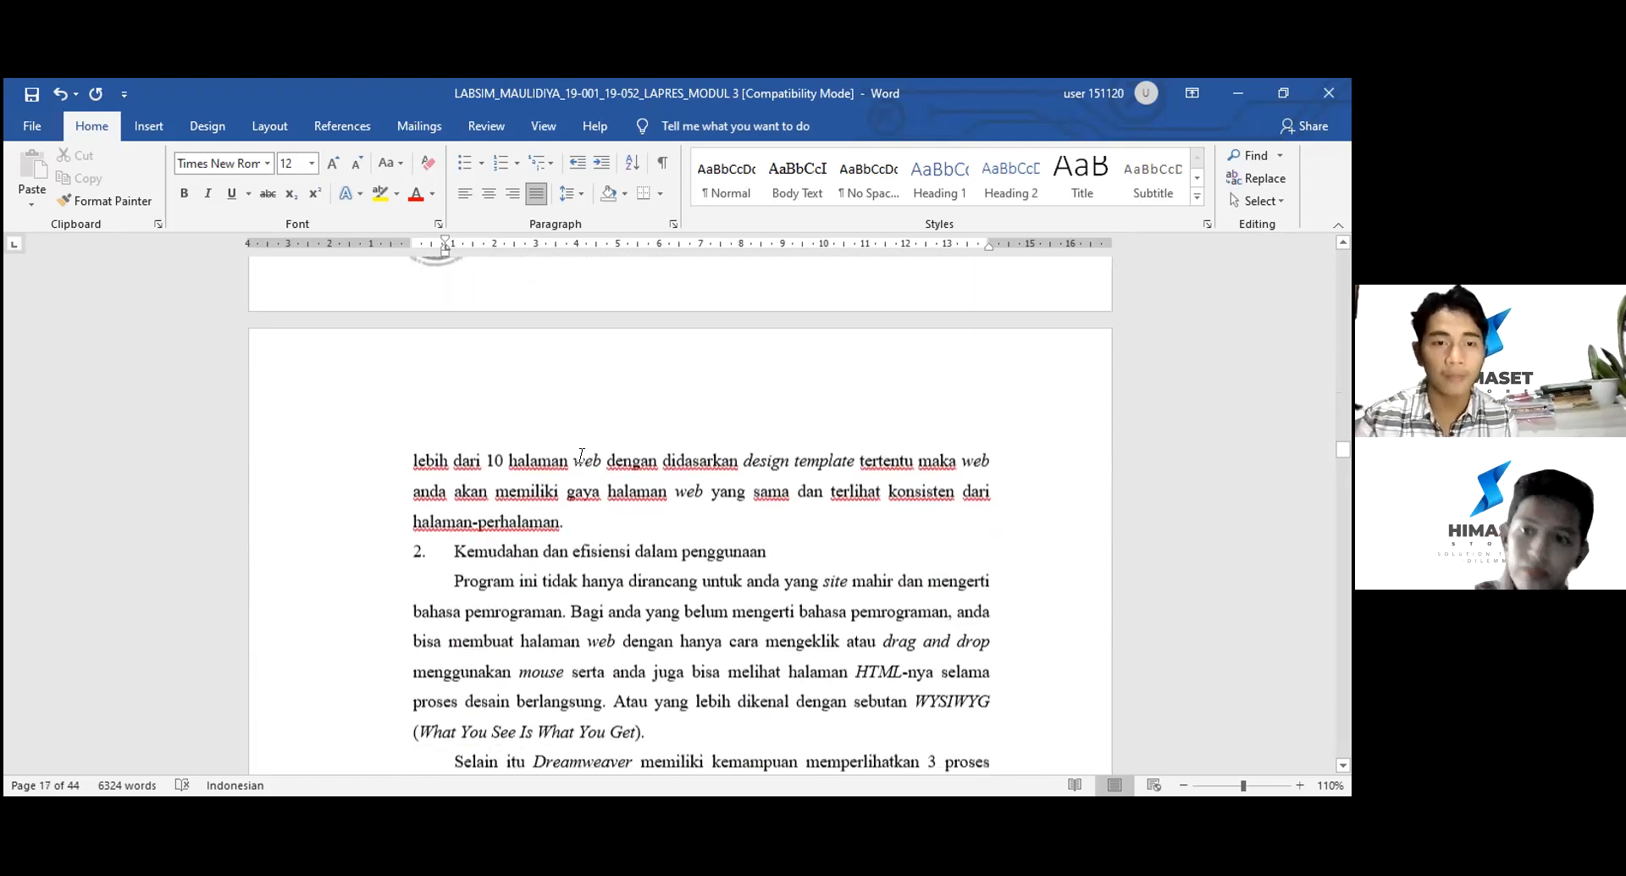
scroll(584, 454, down, 1)
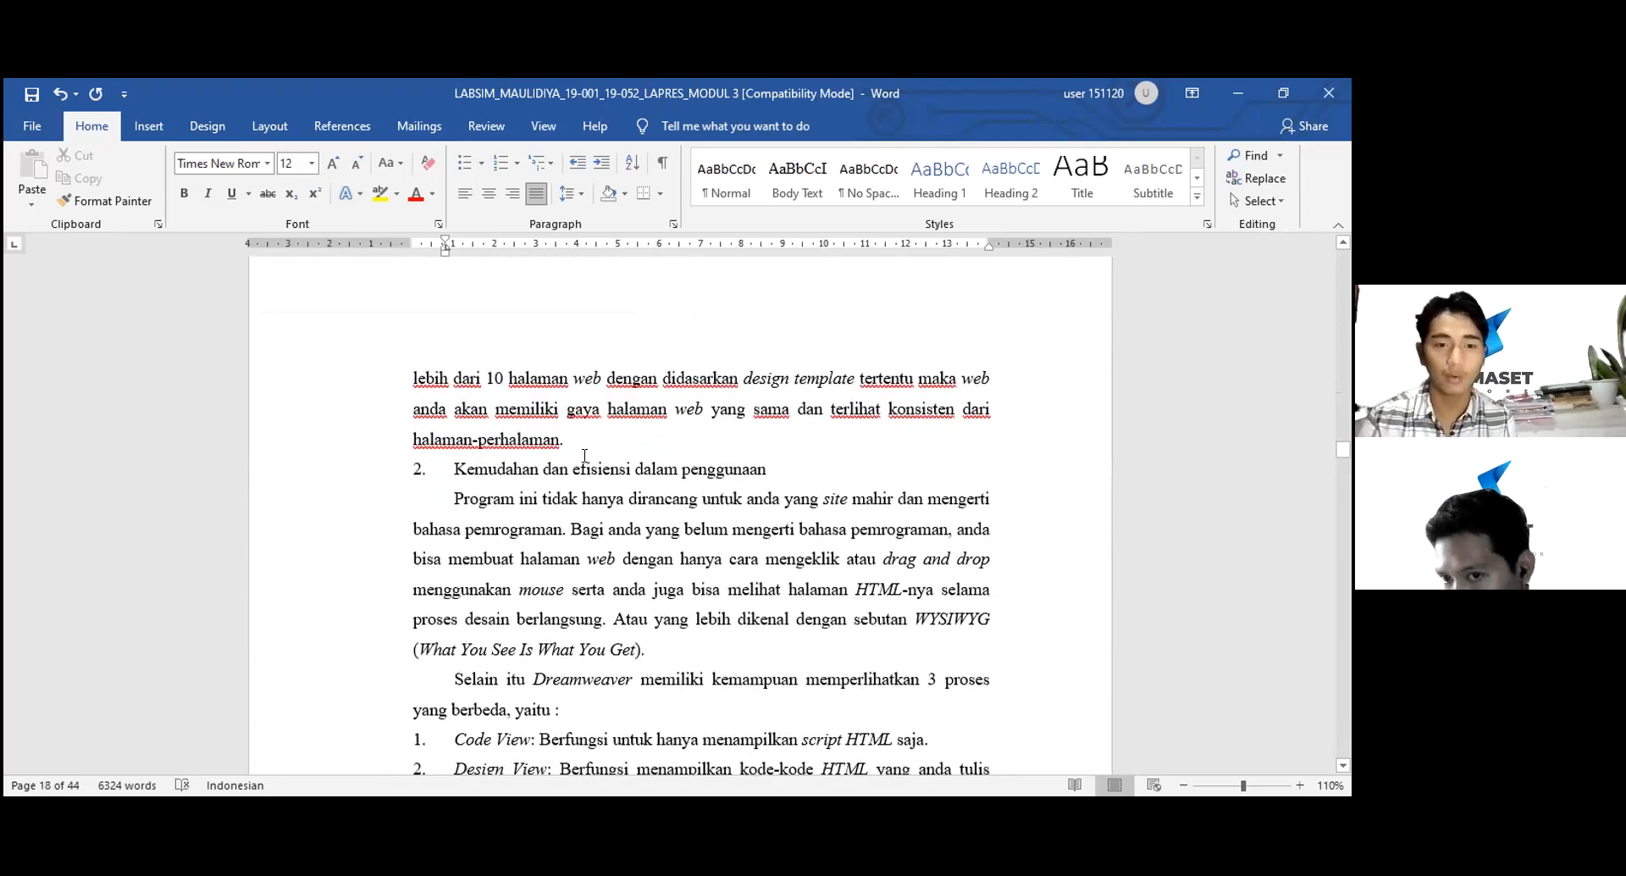
scroll(581, 455, down, 1)
scroll(584, 456, down, 1)
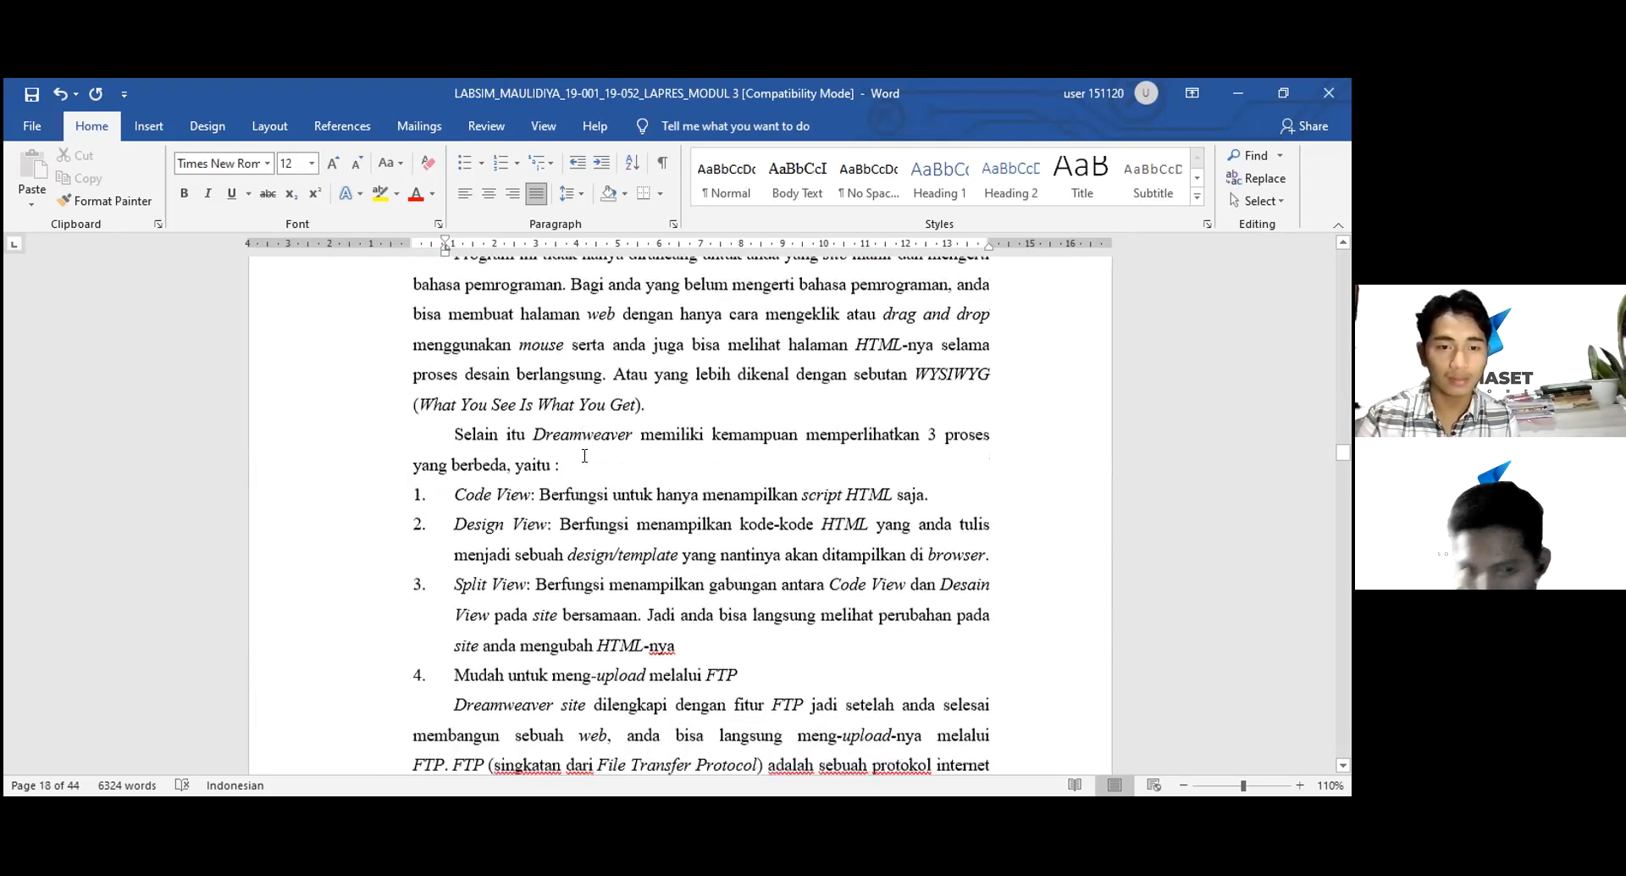
scroll(581, 456, down, 2)
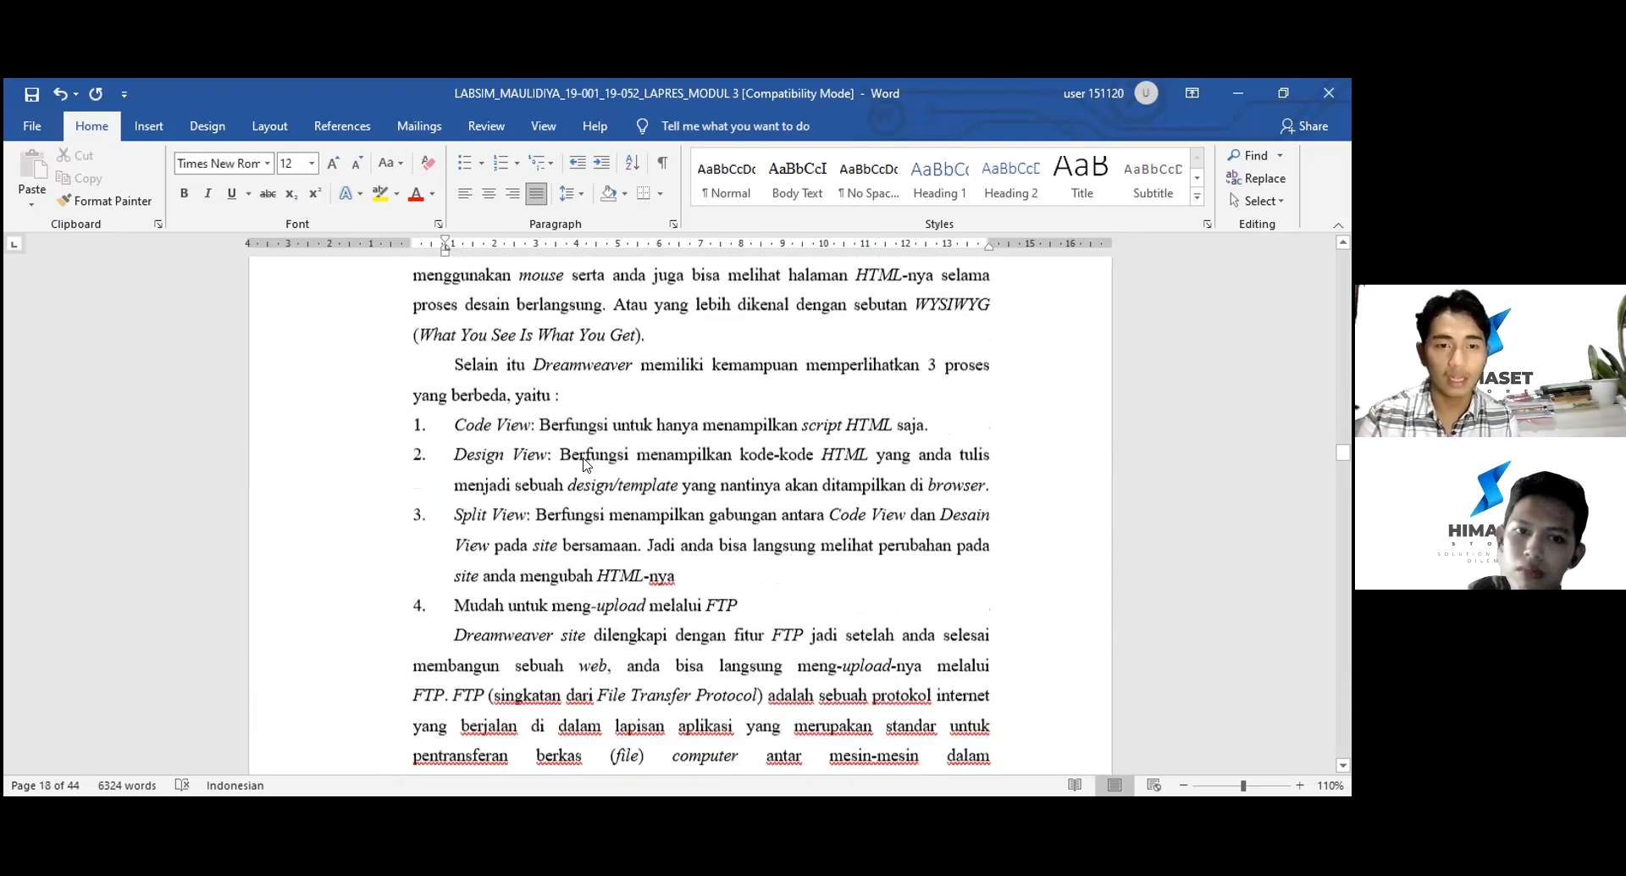
scroll(582, 455, down, 3)
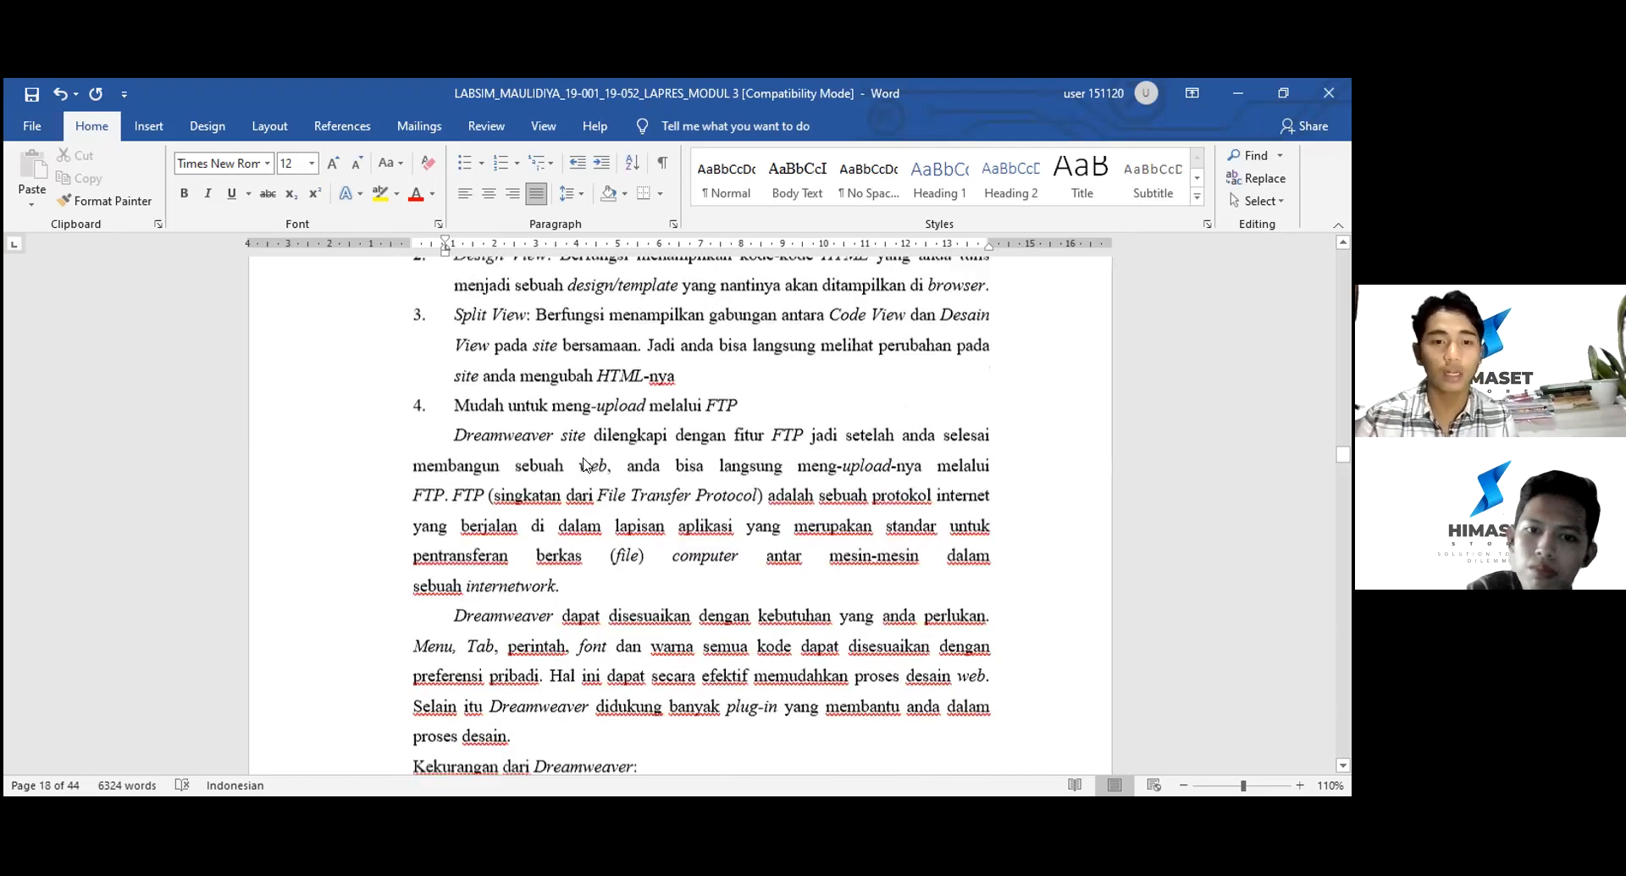
scroll(584, 456, down, 6)
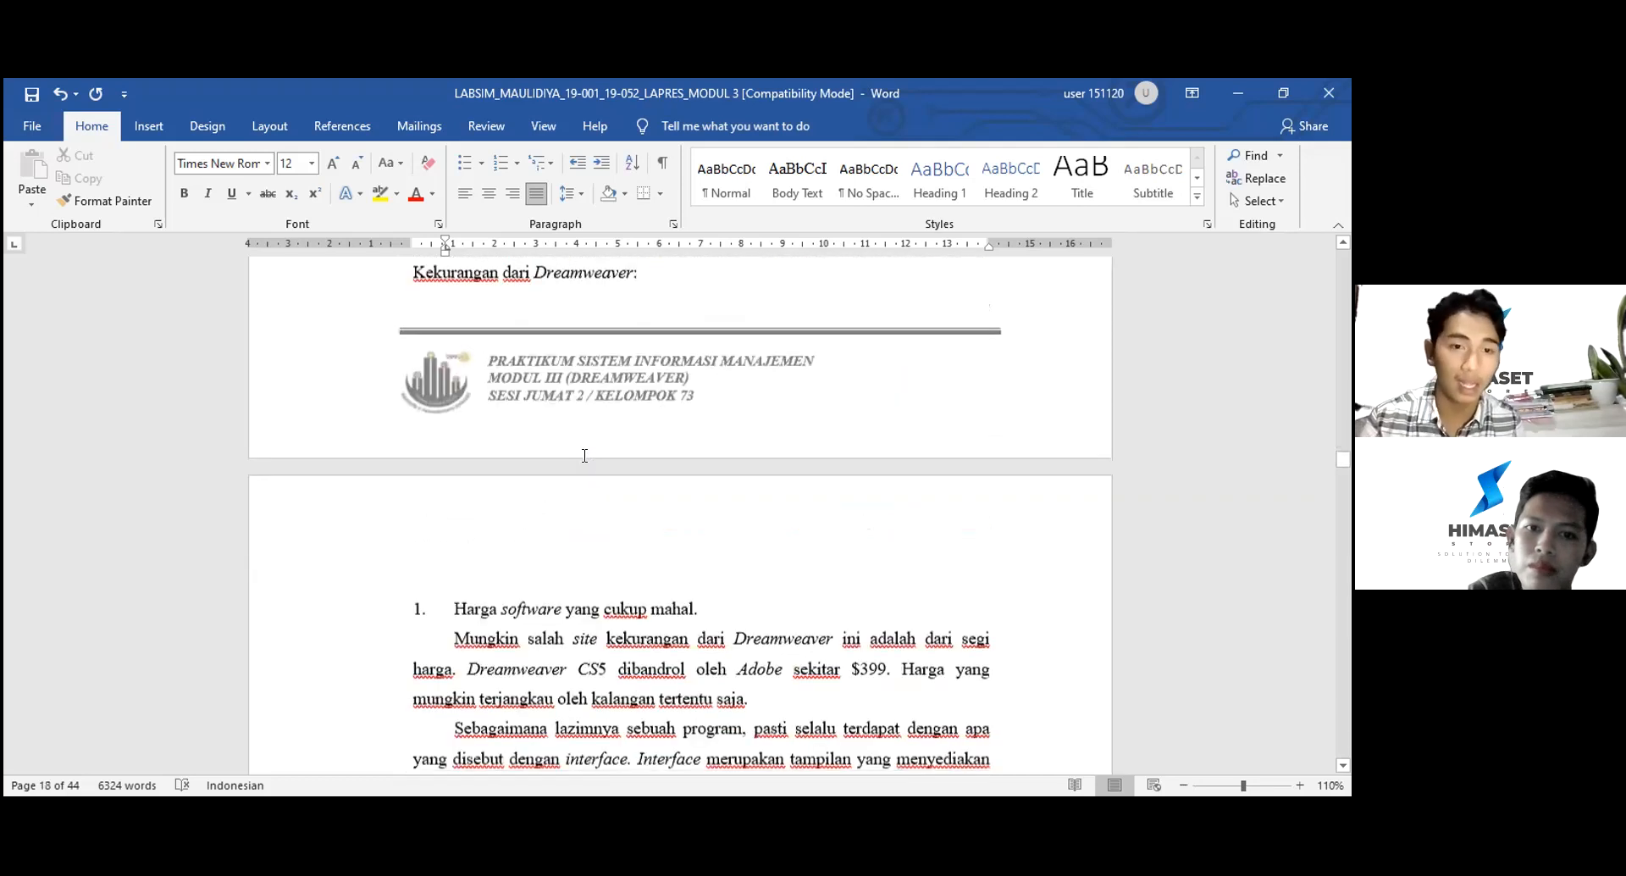
scroll(584, 456, down, 3)
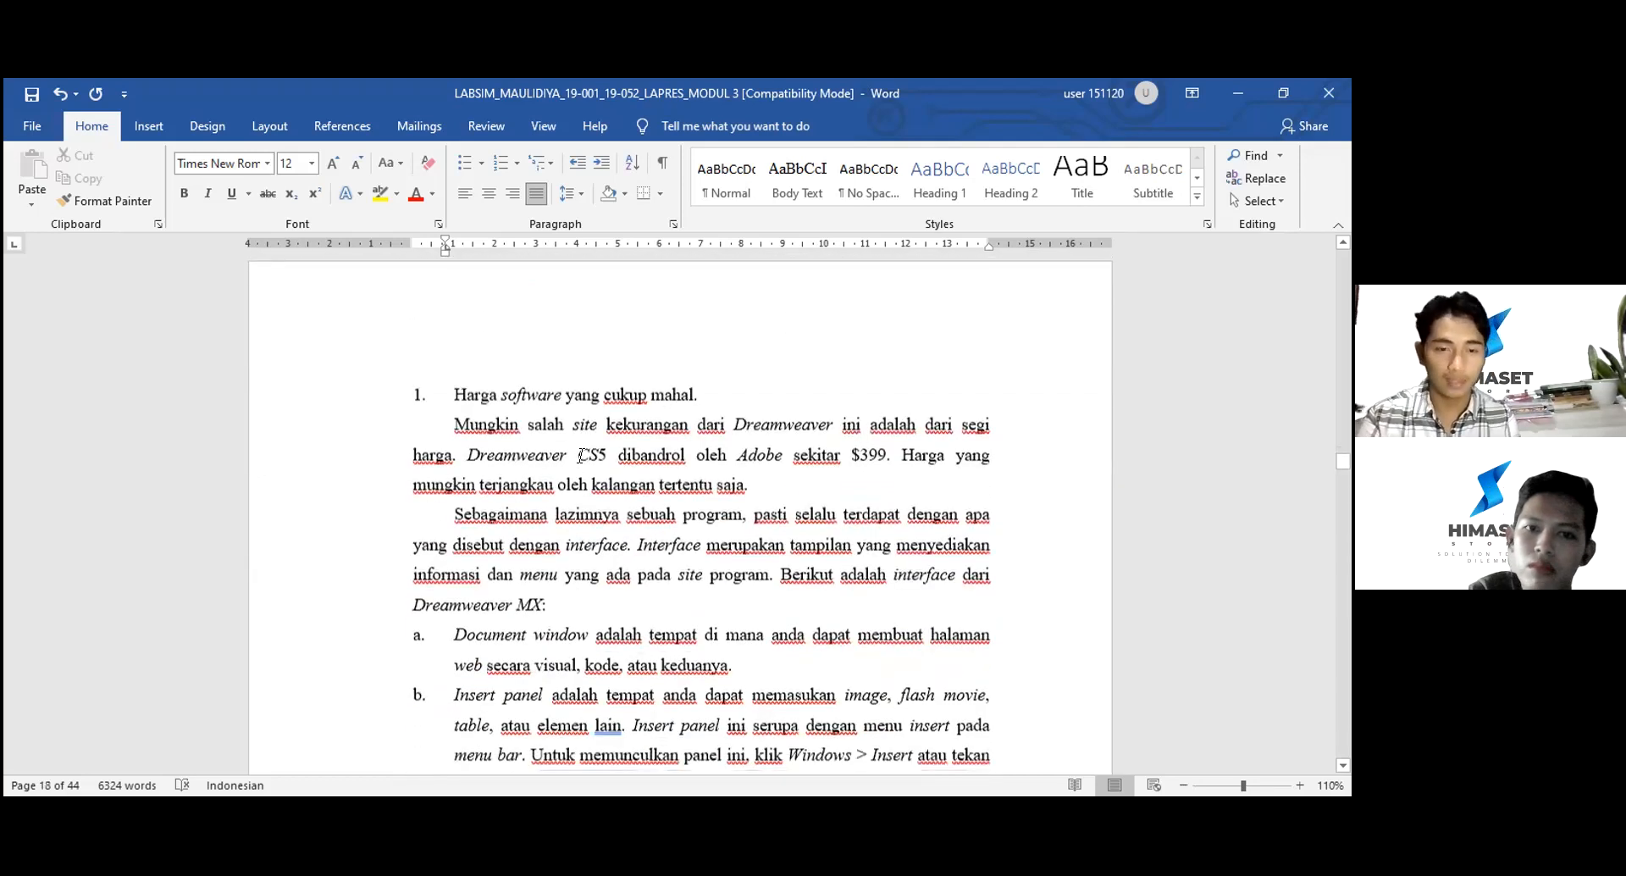
scroll(584, 456, down, 1)
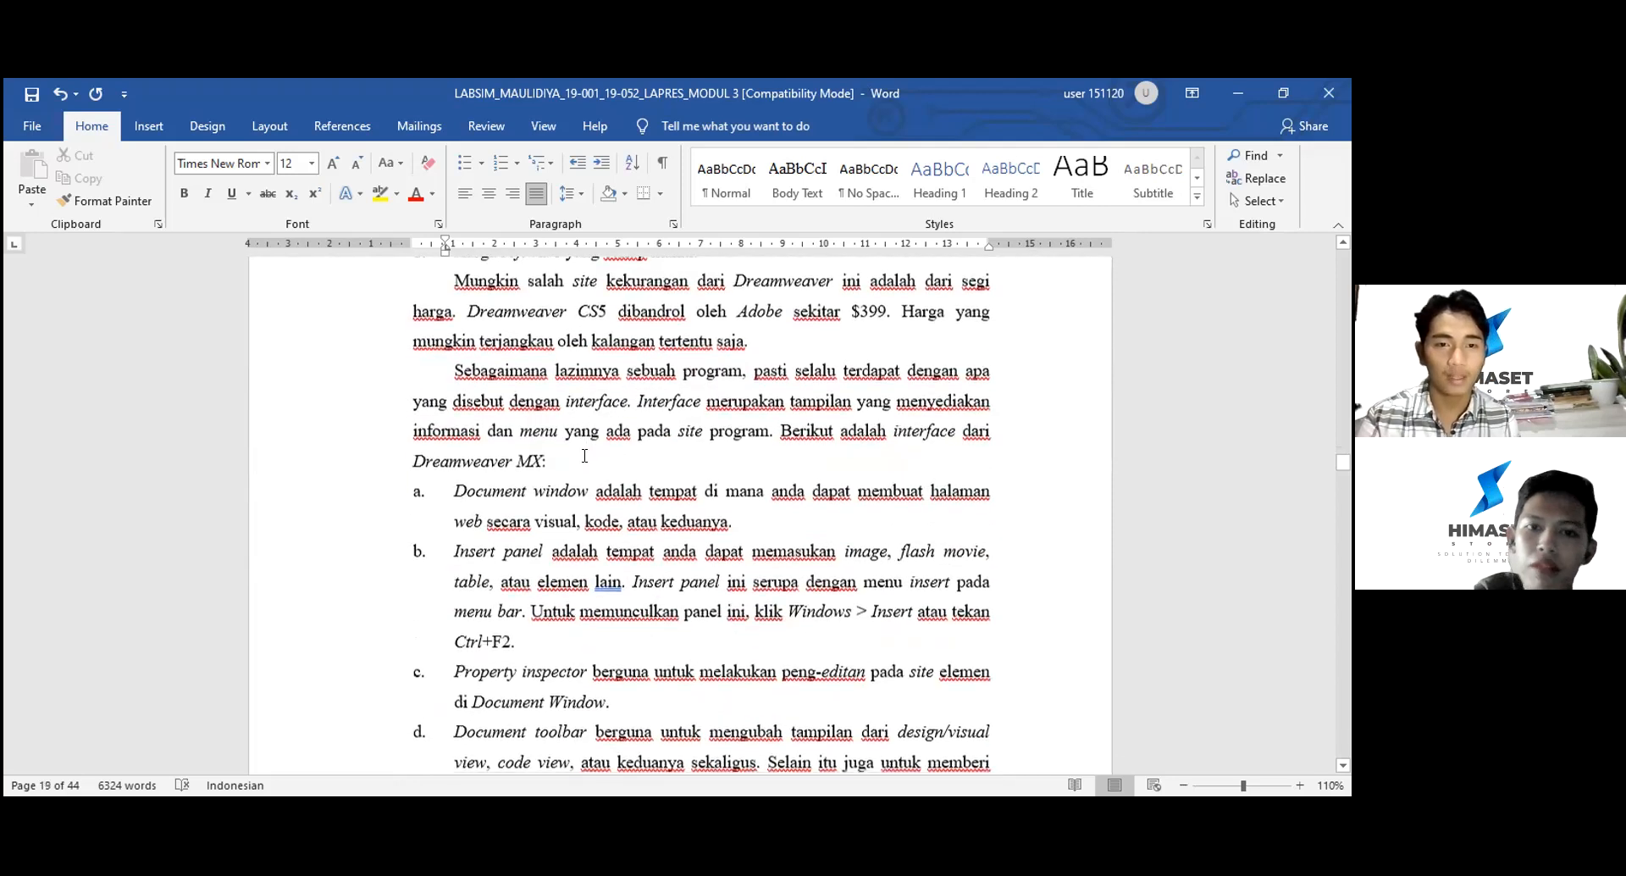
scroll(584, 455, down, 3)
scroll(585, 455, down, 3)
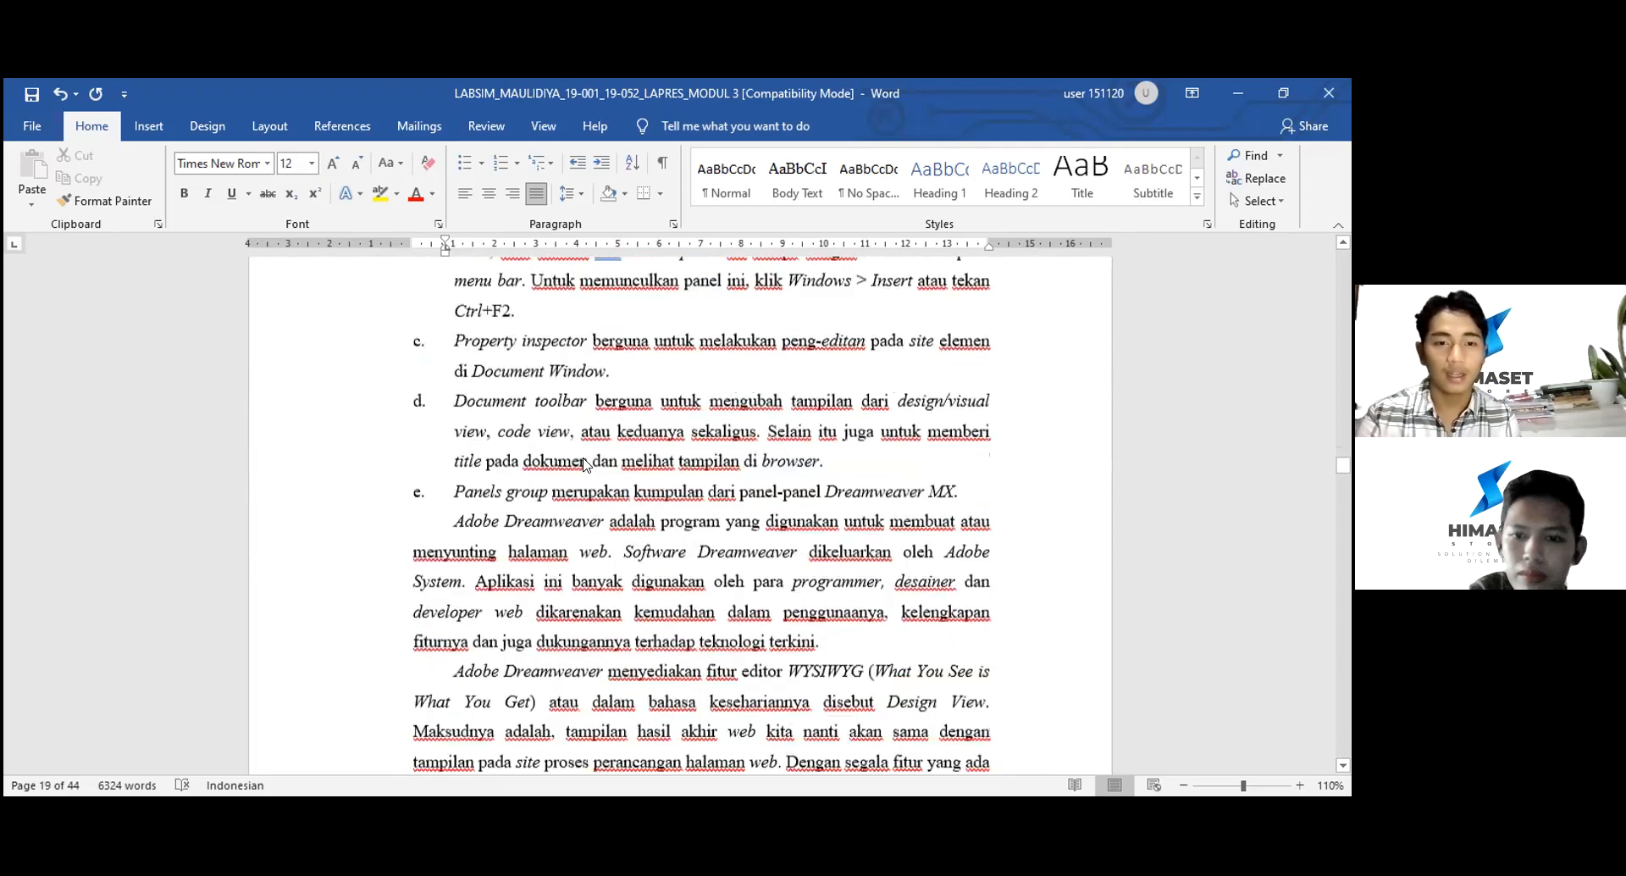
scroll(585, 456, down, 2)
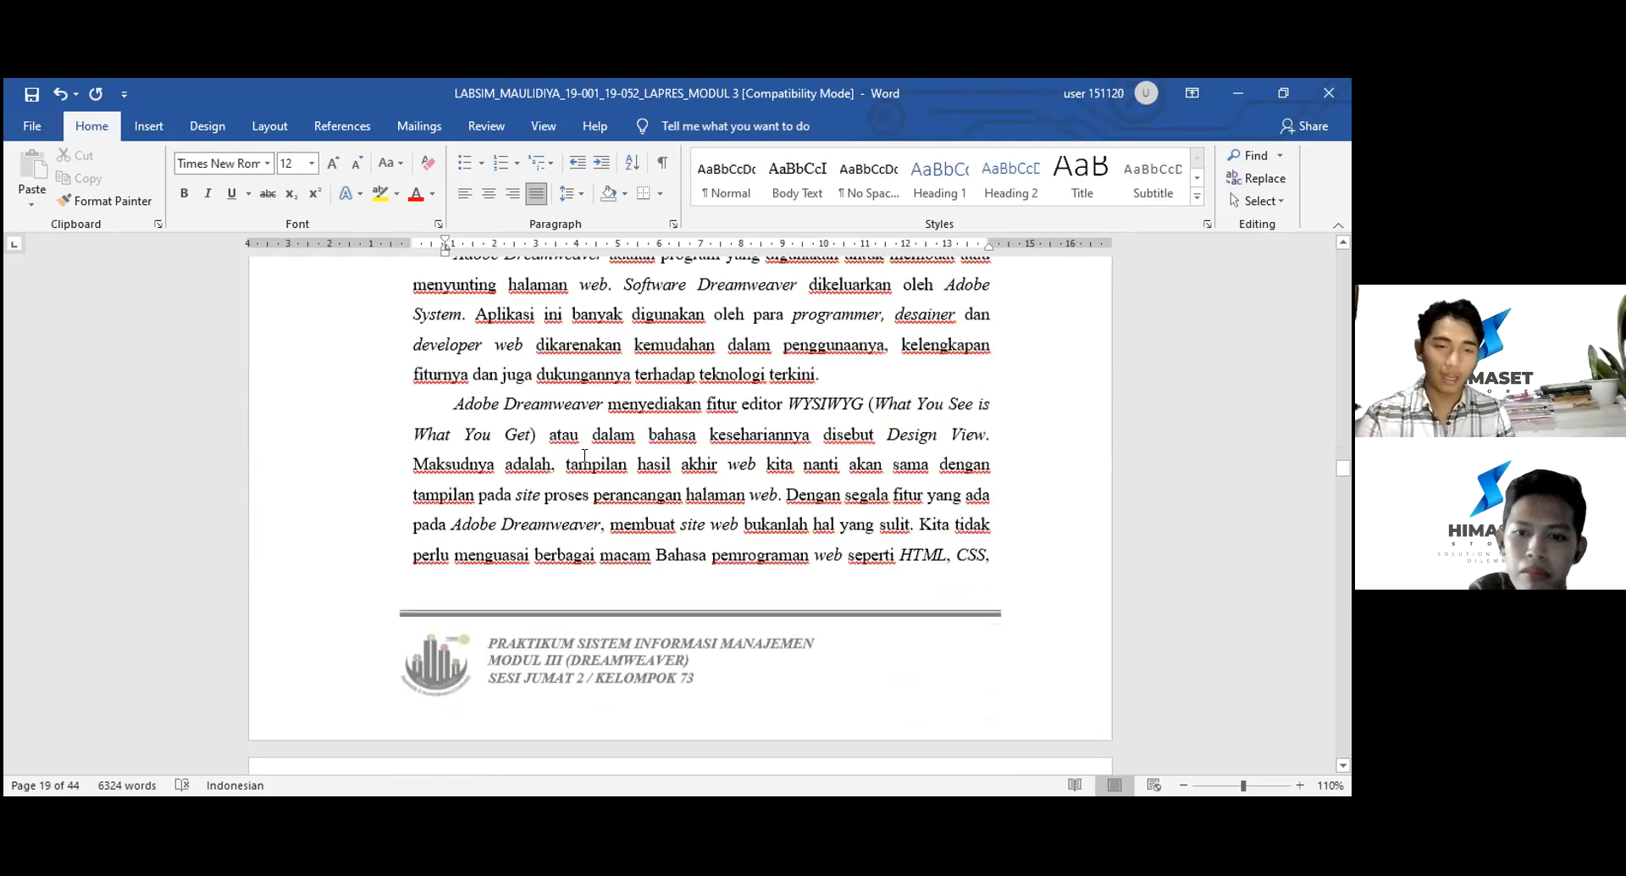
scroll(585, 456, down, 3)
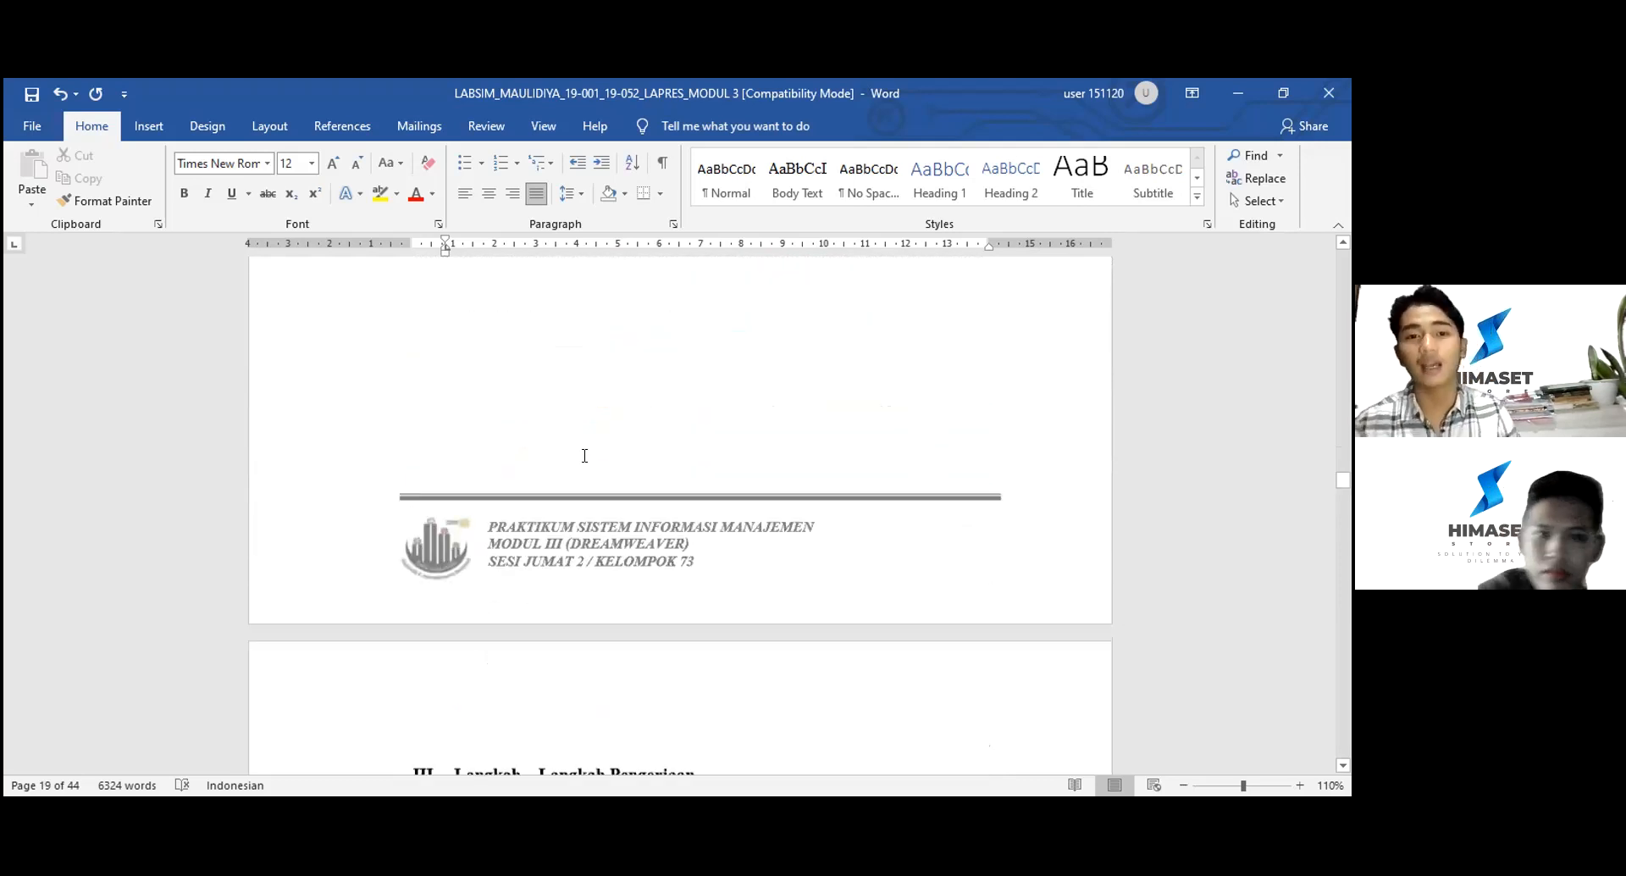
- Scroll to section III Langkah – Langkah Pengerjaan and the XAMPP Control Panel screenshot
scroll(584, 455, down, 5)
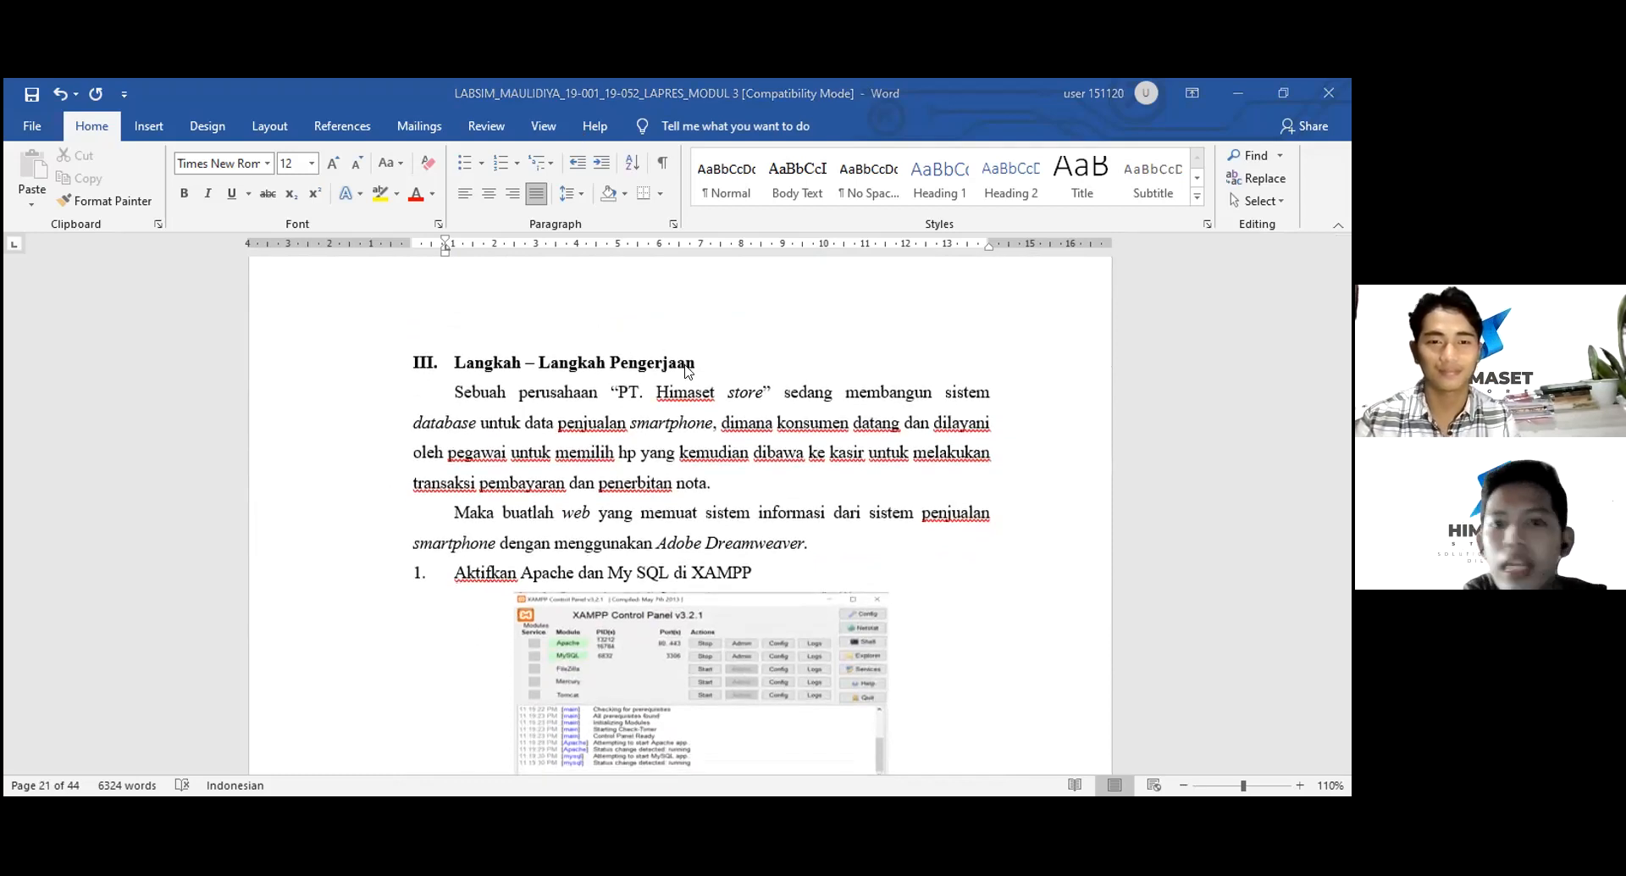
scroll(687, 371, down, 1)
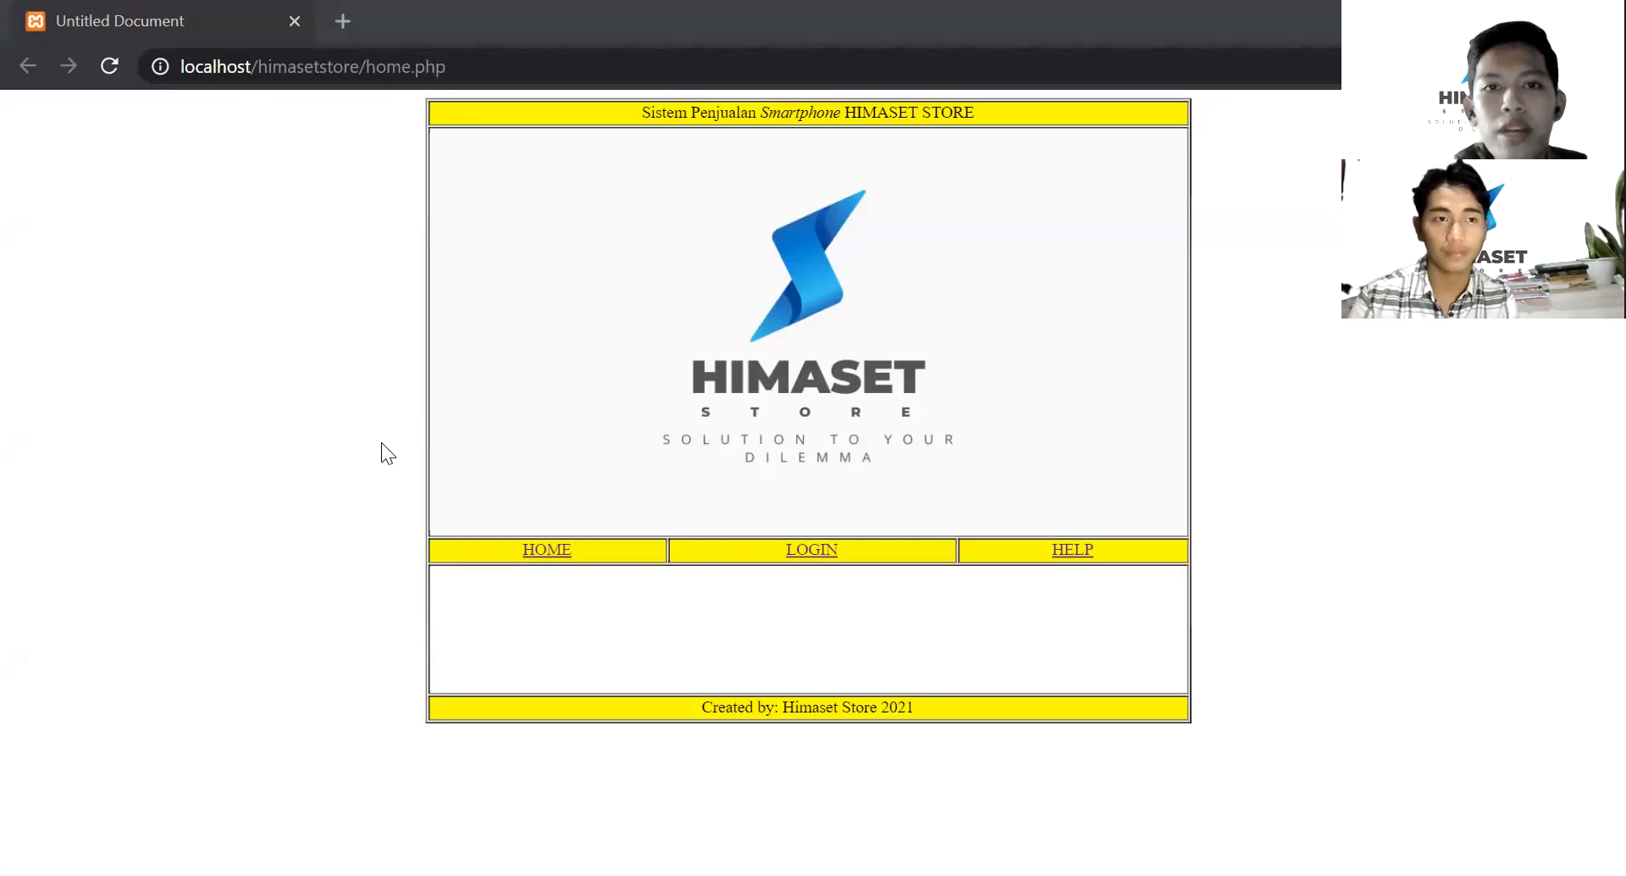
- Reload the Himaset Store home page, then open help.php with its Bantuan section
click(551, 558)
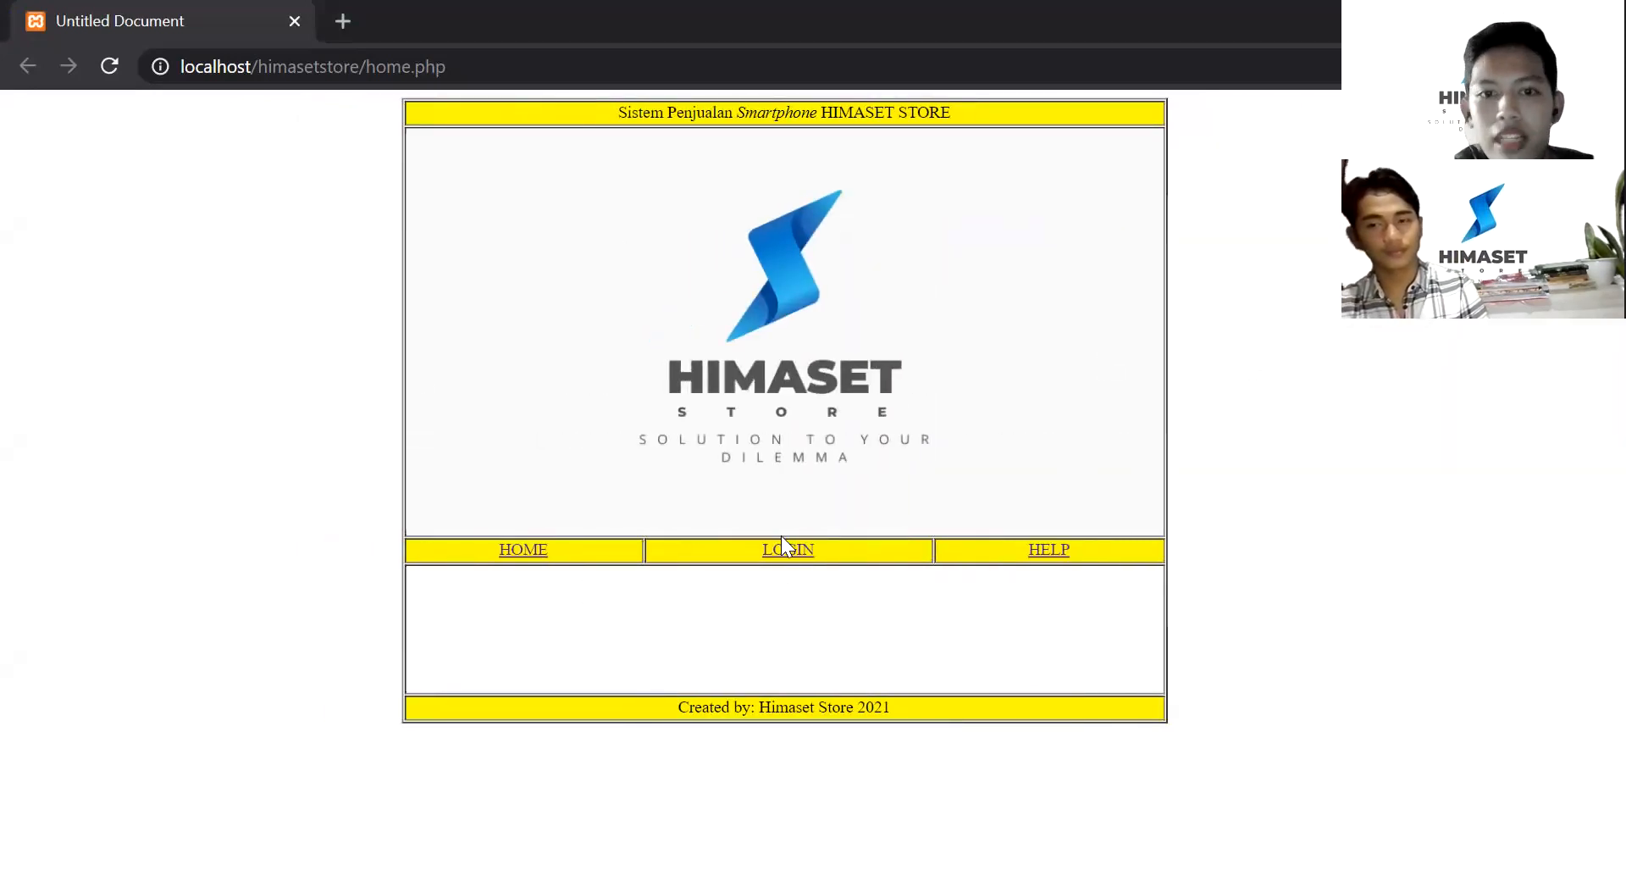
click(1050, 557)
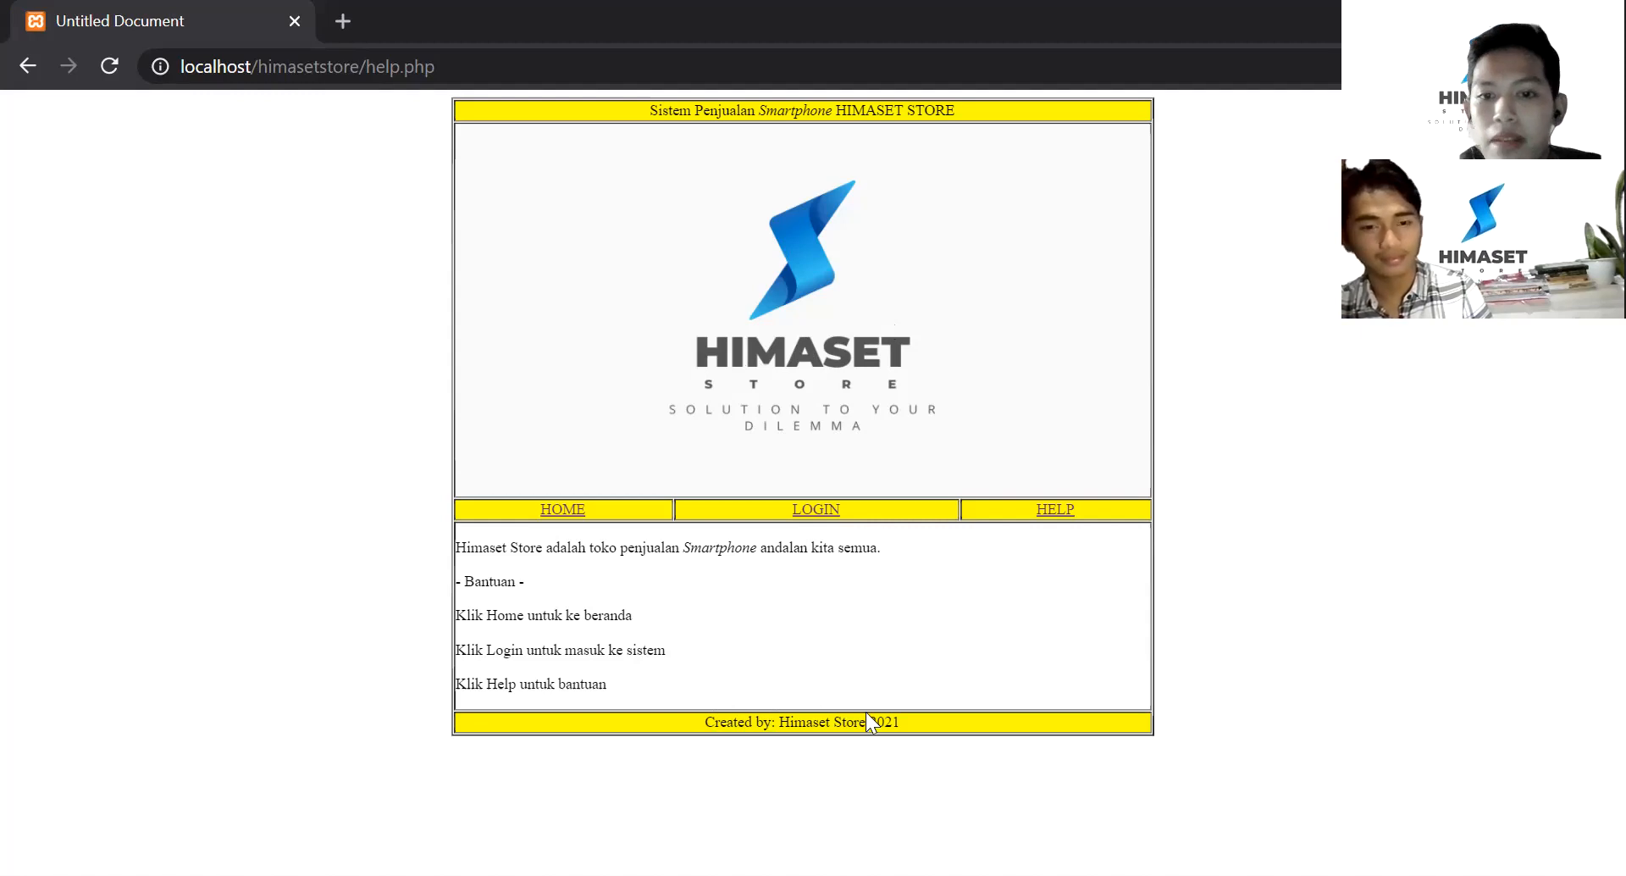
- Submit the login form with the autofilled credentials, landing on the gagal.php error page
click(817, 514)
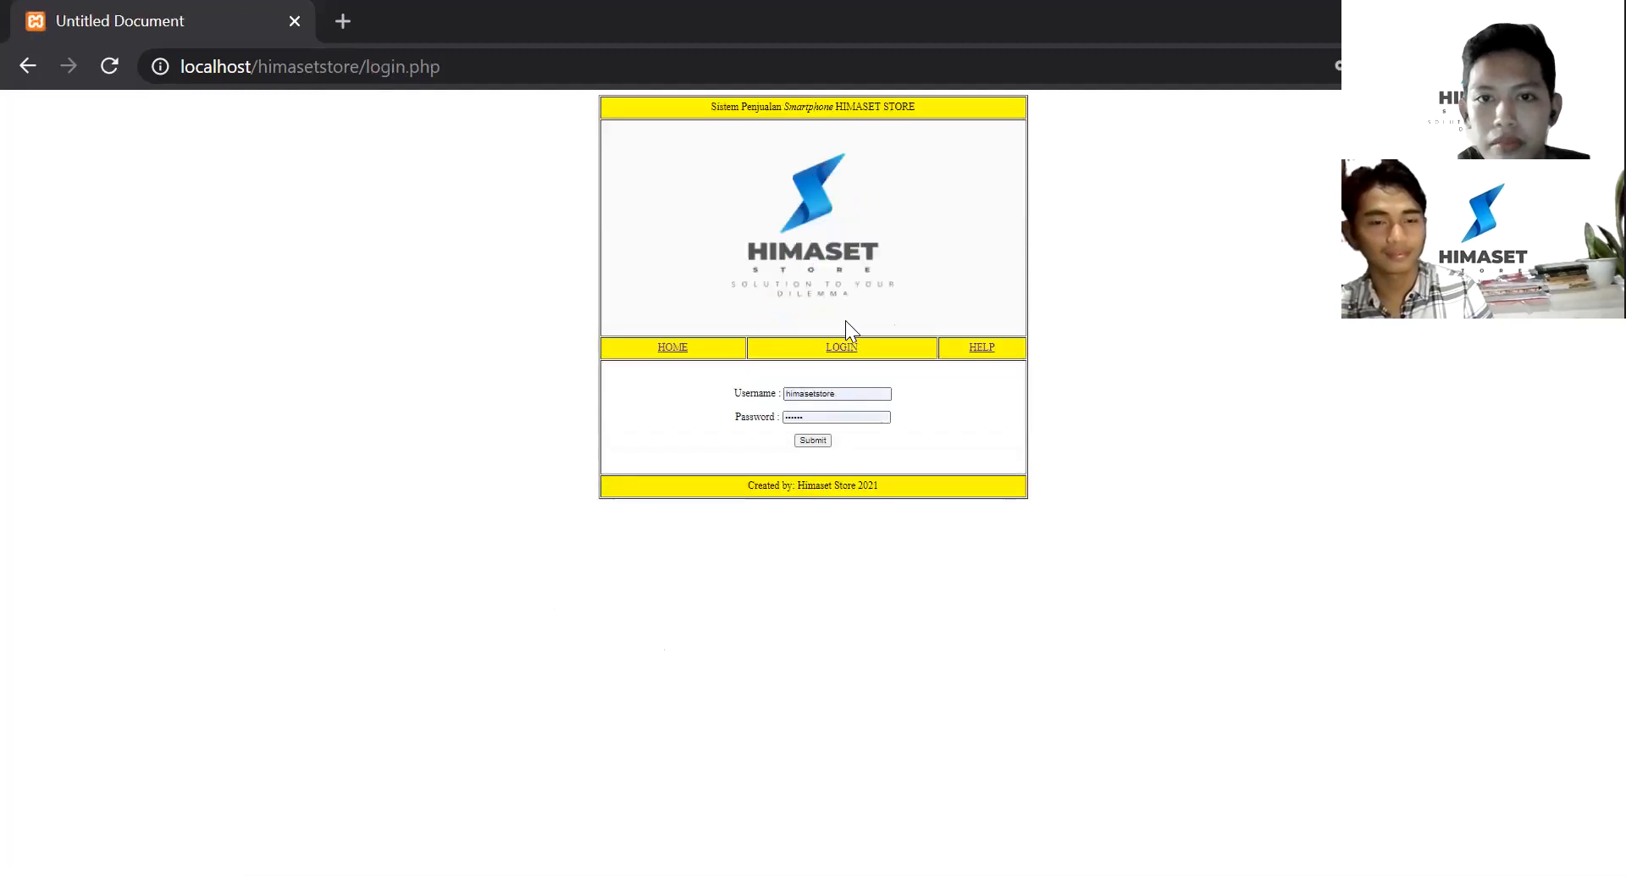
ctrl+scroll(852, 392, up, 3)
scroll(852, 392, up, 2)
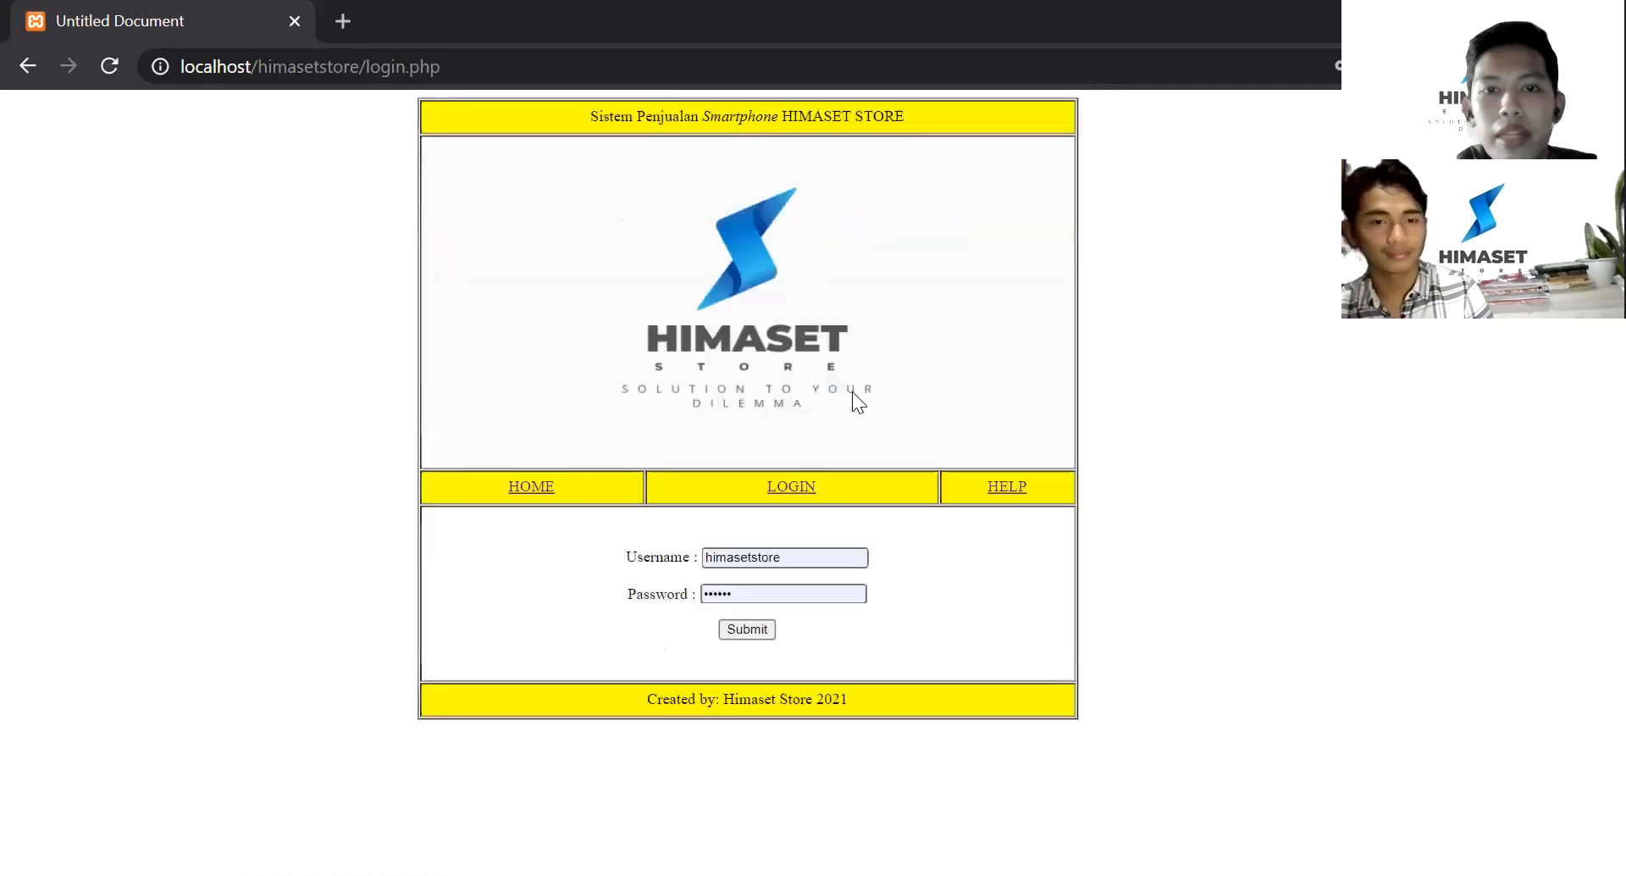
scroll(755, 213, right, 2)
scroll(755, 213, left, 2)
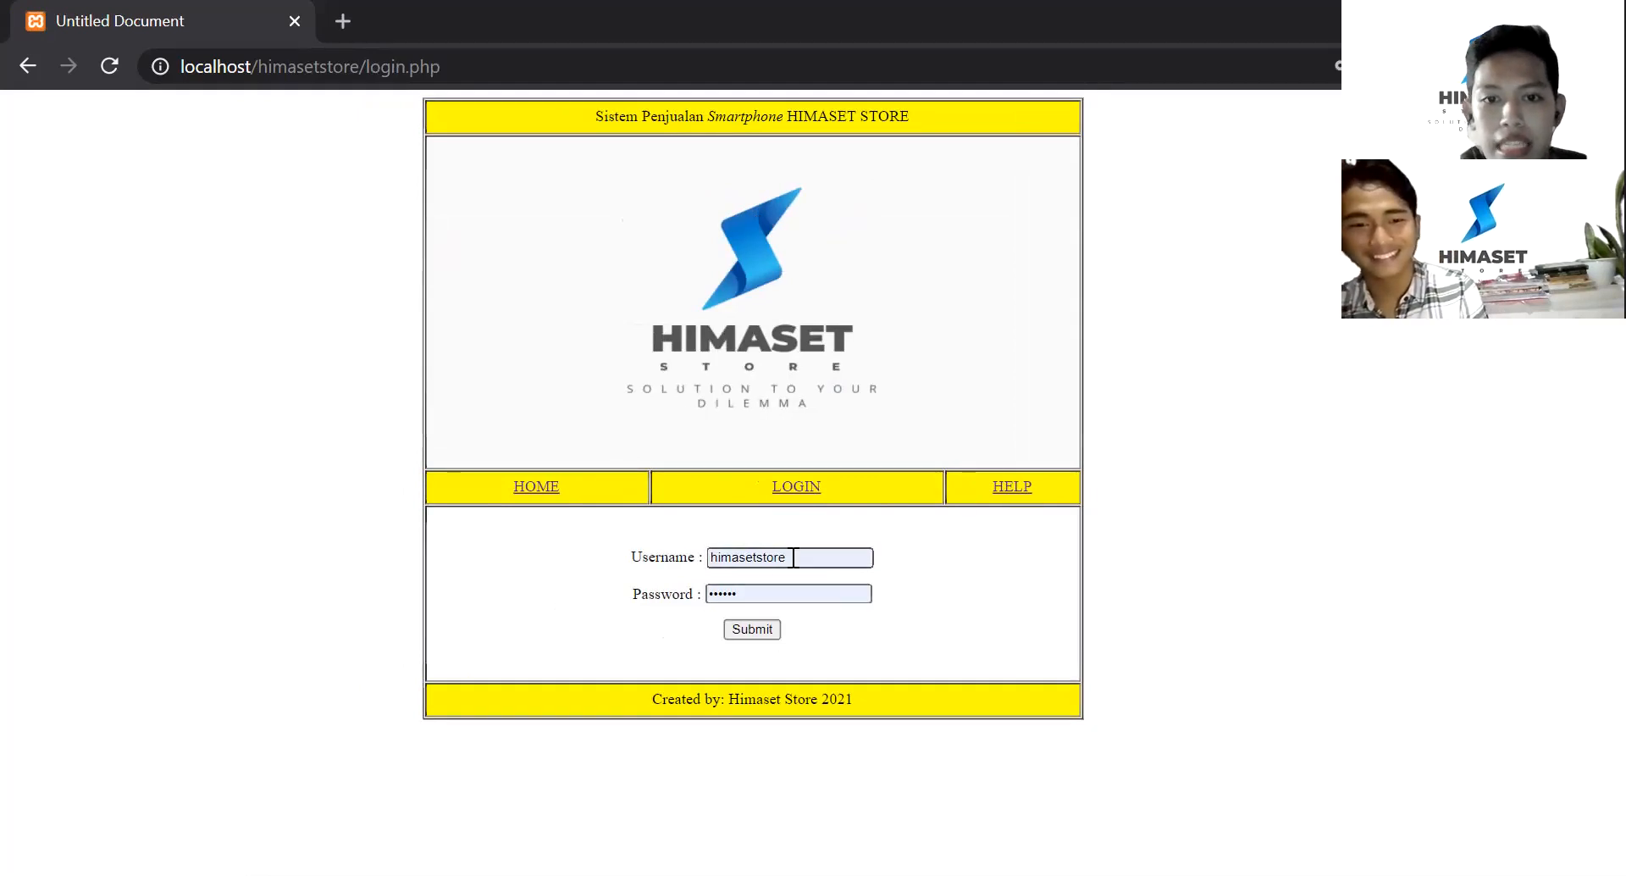
click(742, 630)
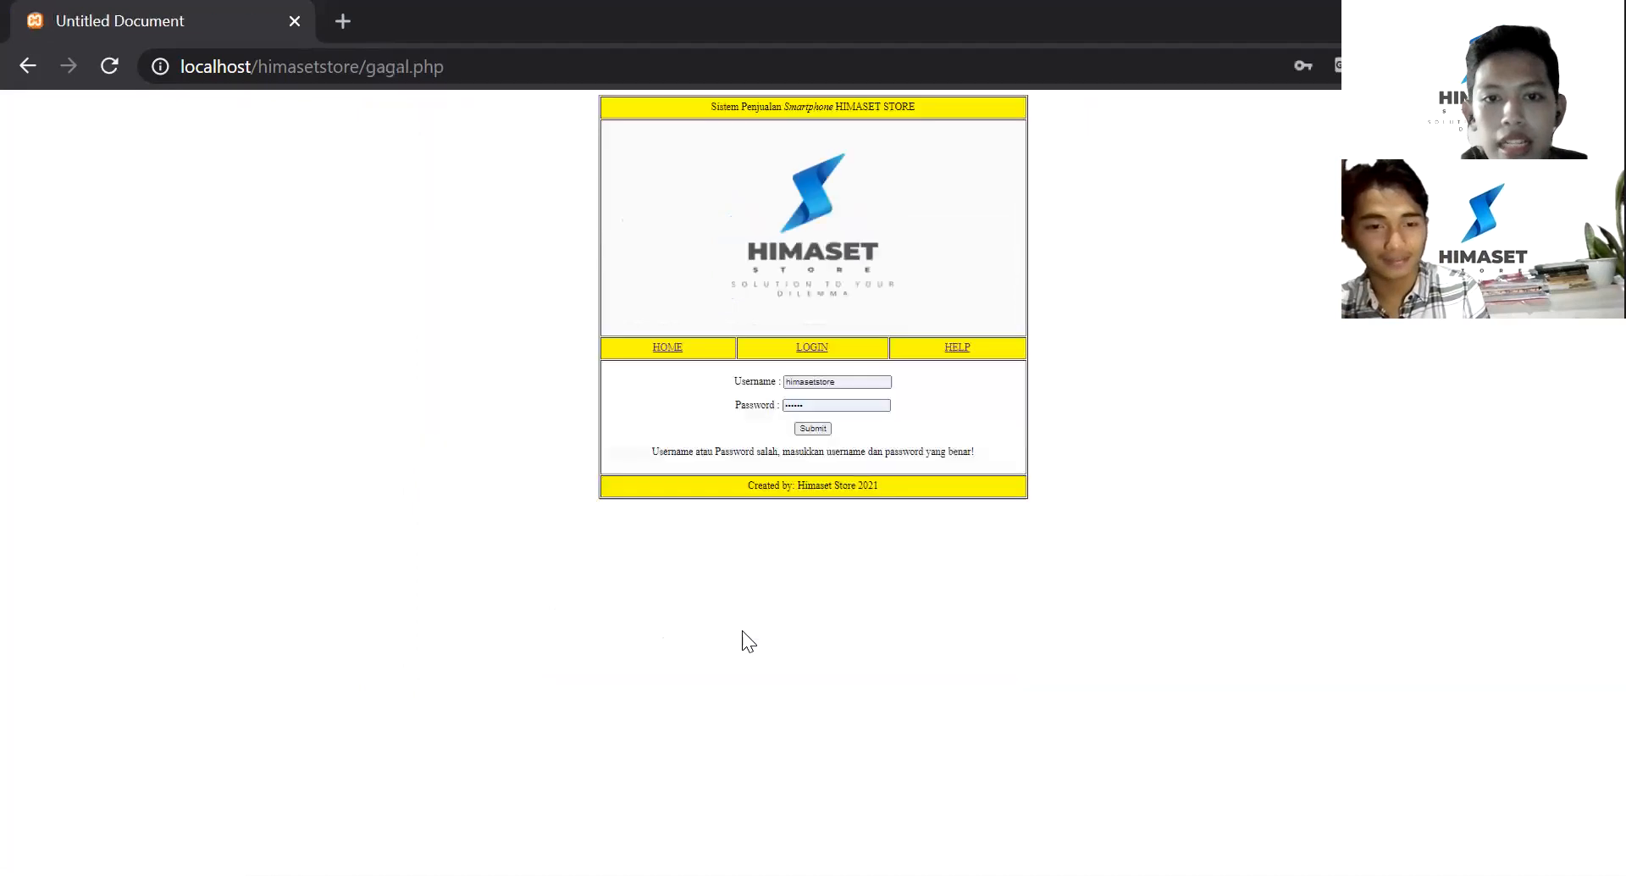
scroll(842, 340, up, 1)
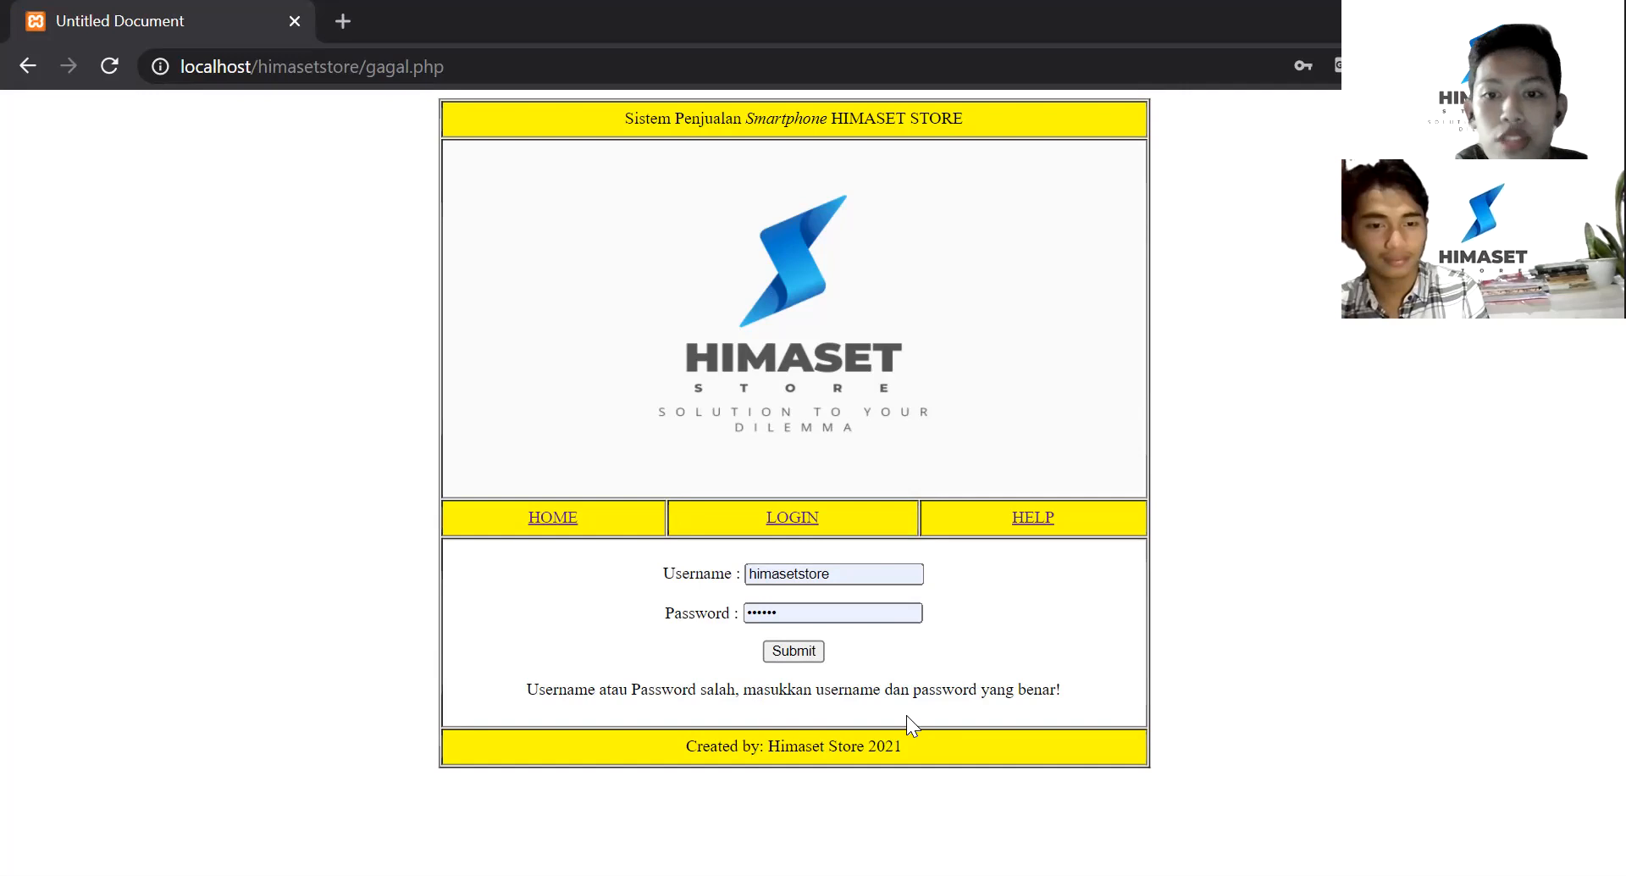
- Replace the login form's username with a new name and enter a new password
double_click(839, 570)
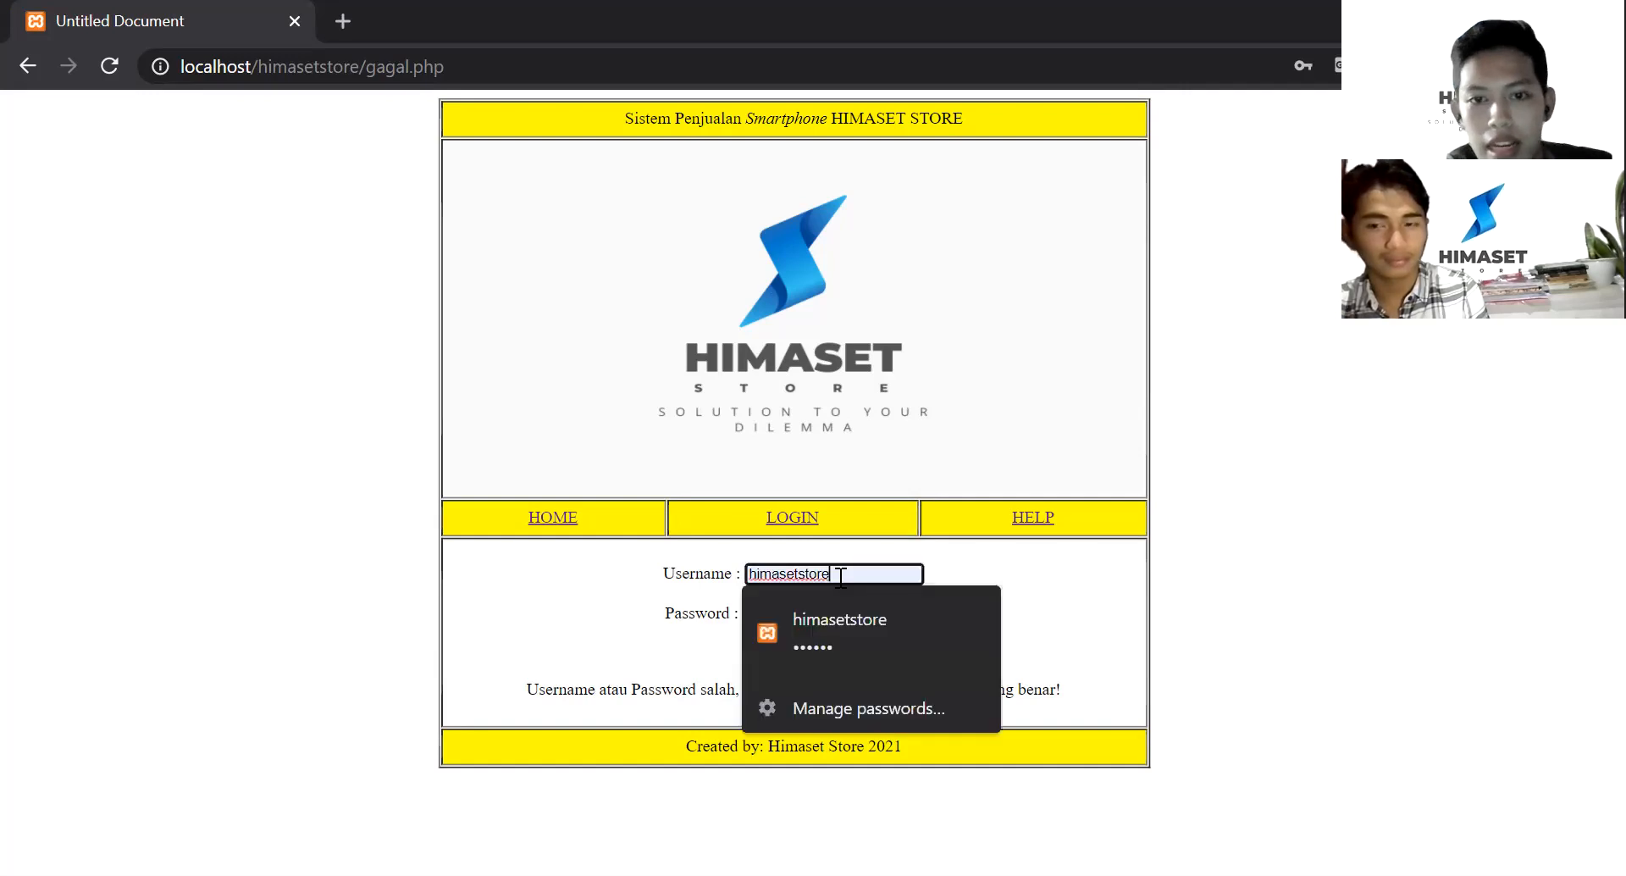
key(BackSpace)
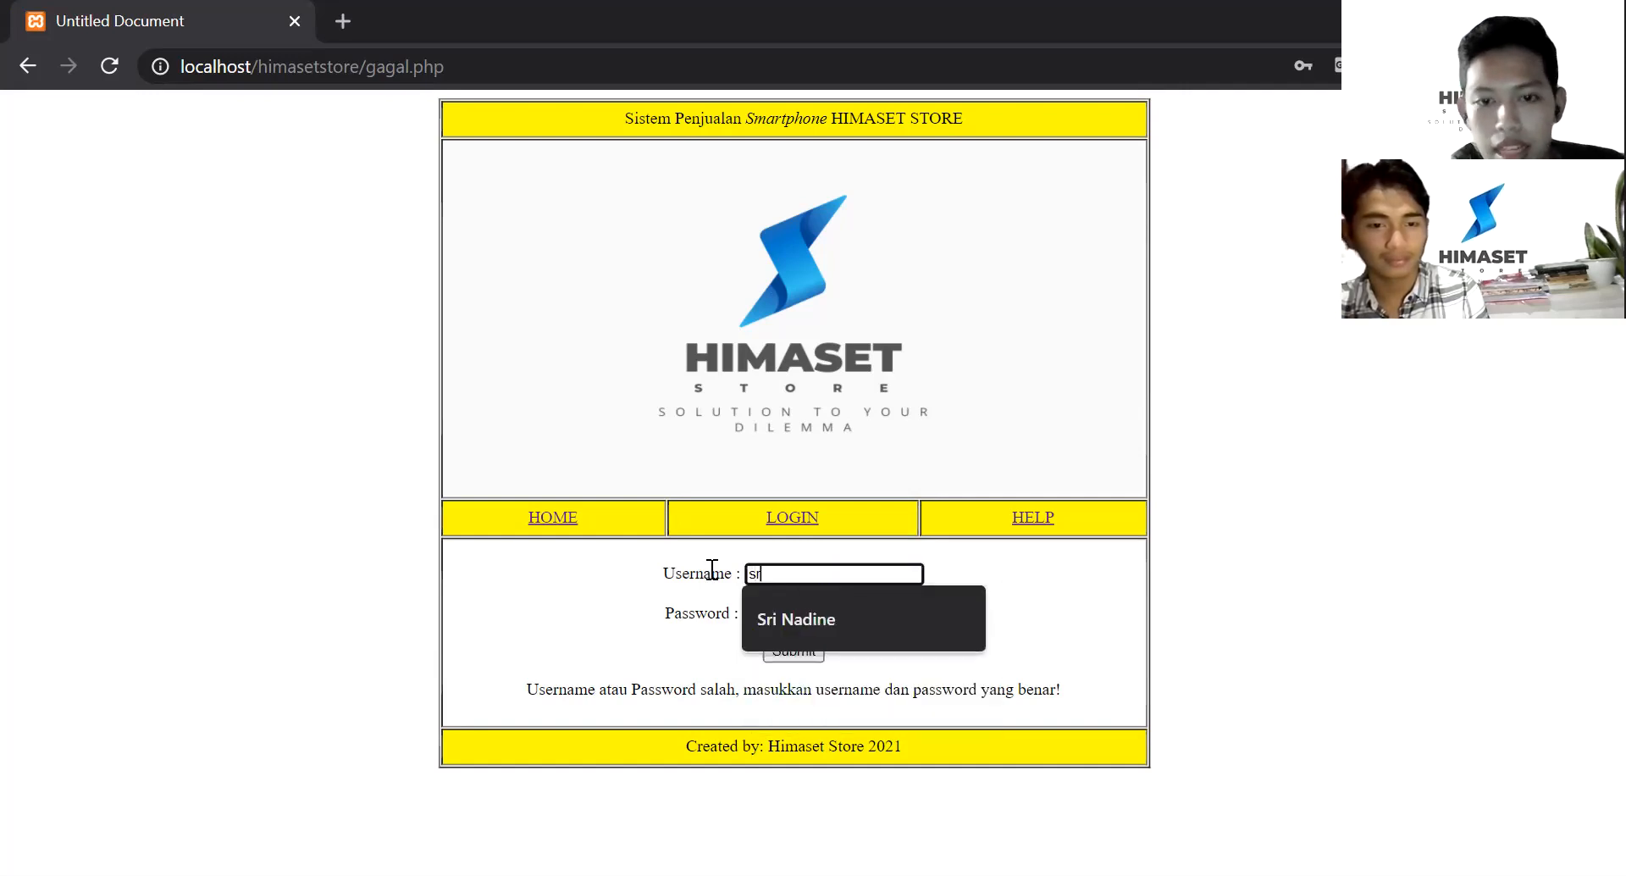
click(894, 627)
click(828, 611)
key(BackSpace)
key(BackSpace)
key(BackSpace)
key(BackSpace)
key(BackSpace)
key(BackSpace)
text(123)
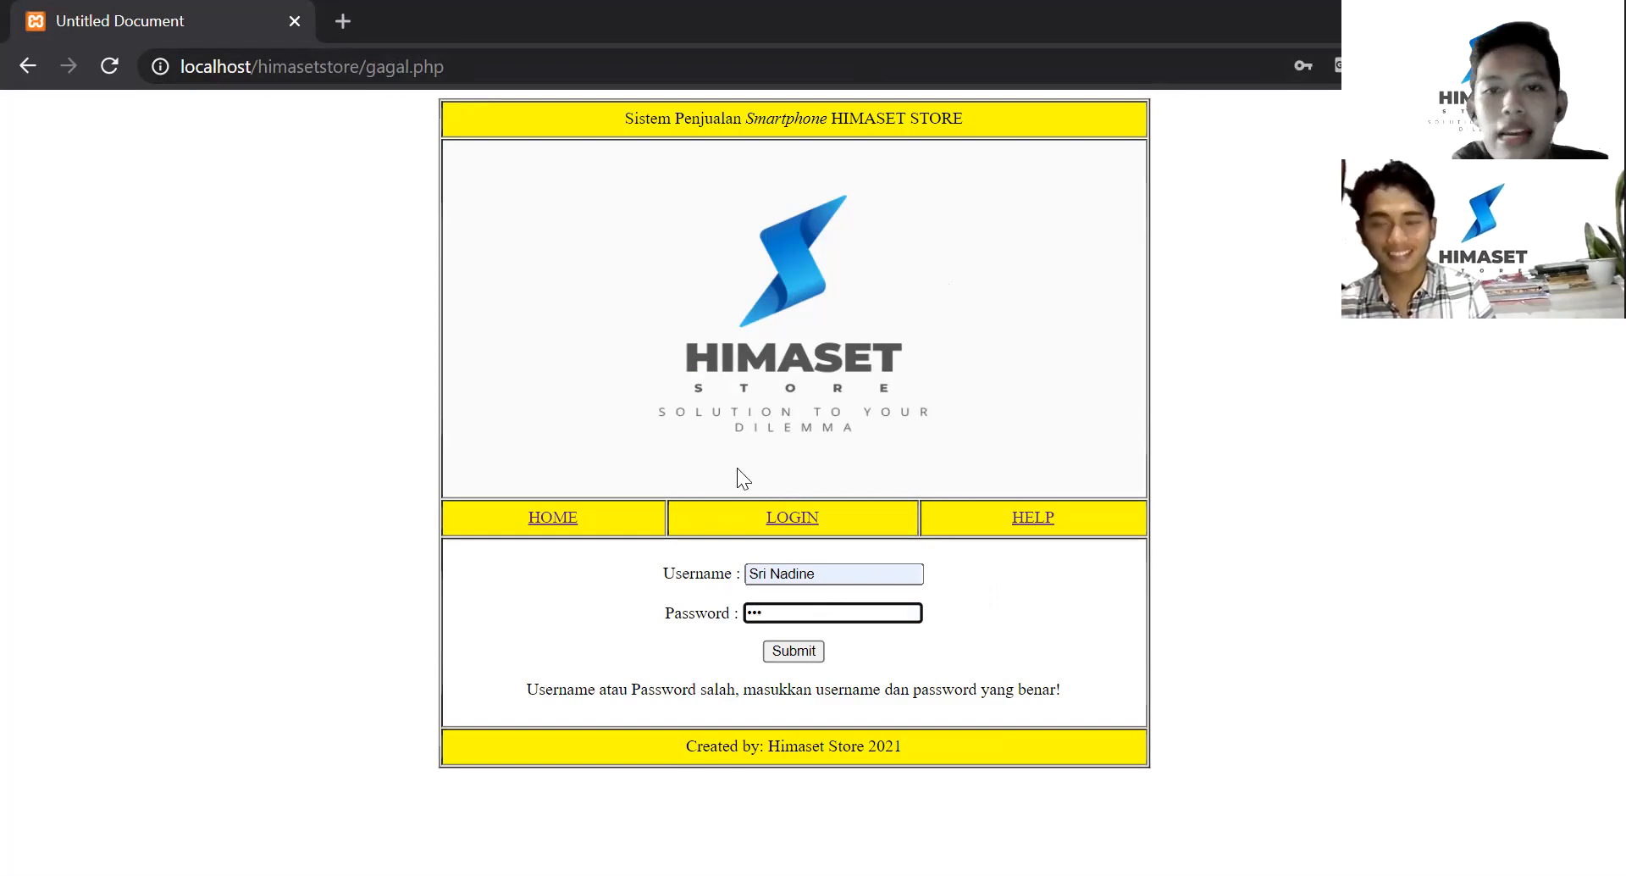
- Submit the new login and reach sukses.php with Input/Data links for HP, Kasir, Konsumen, Nota, Pegawai
click(794, 652)
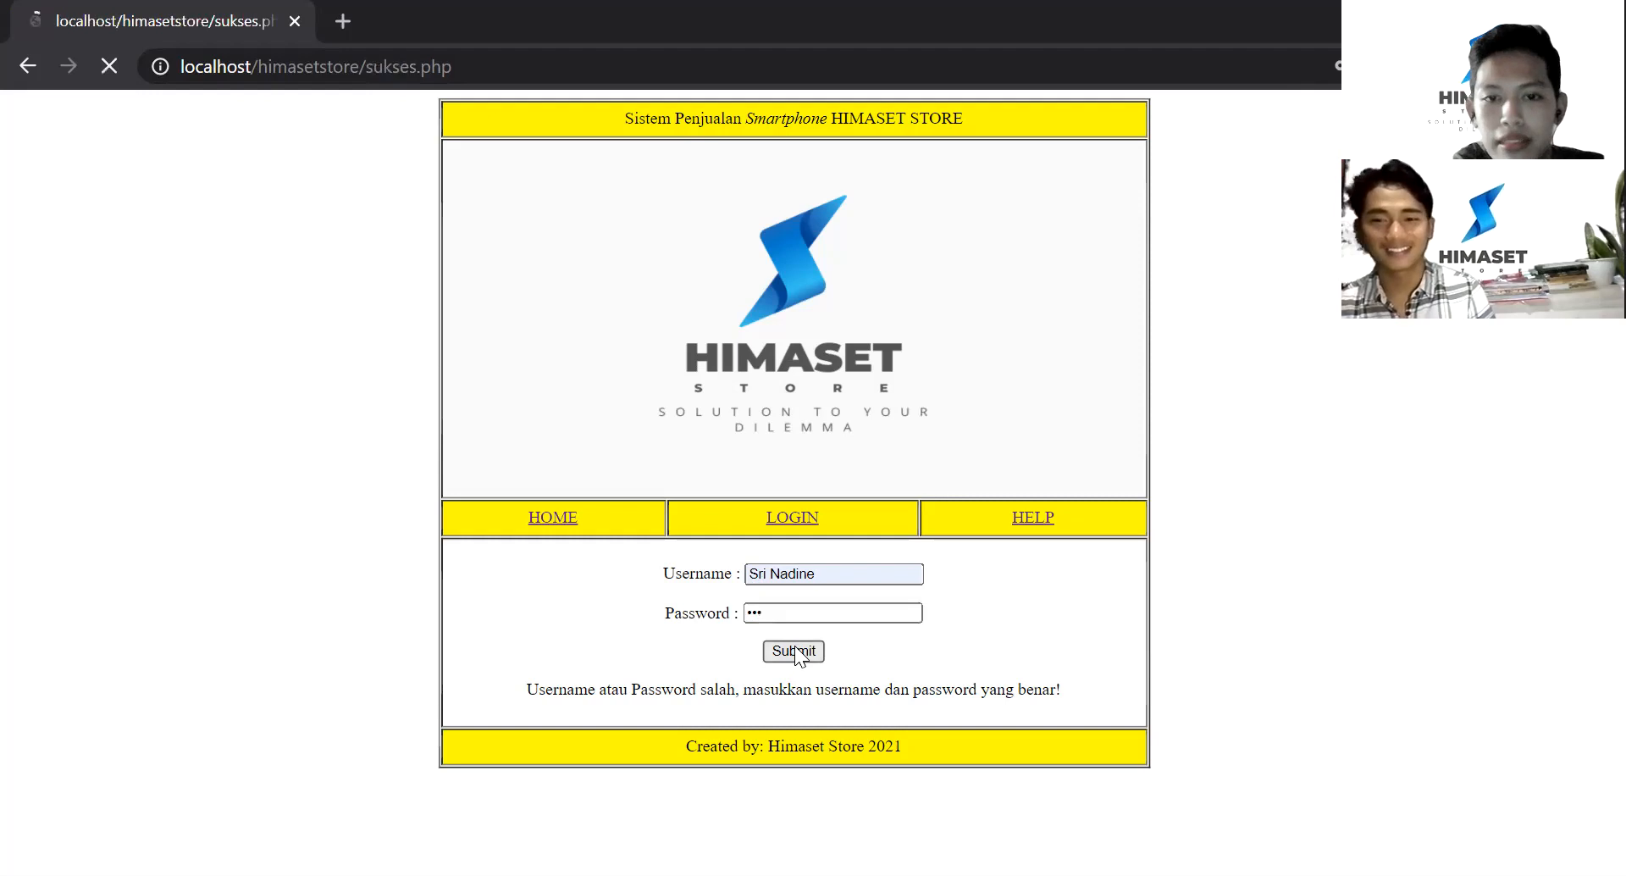
scroll(801, 391, down, 2)
scroll(802, 392, up, 2)
ctrl+scroll(801, 391, down, 3)
ctrl+scroll(801, 392, up, 3)
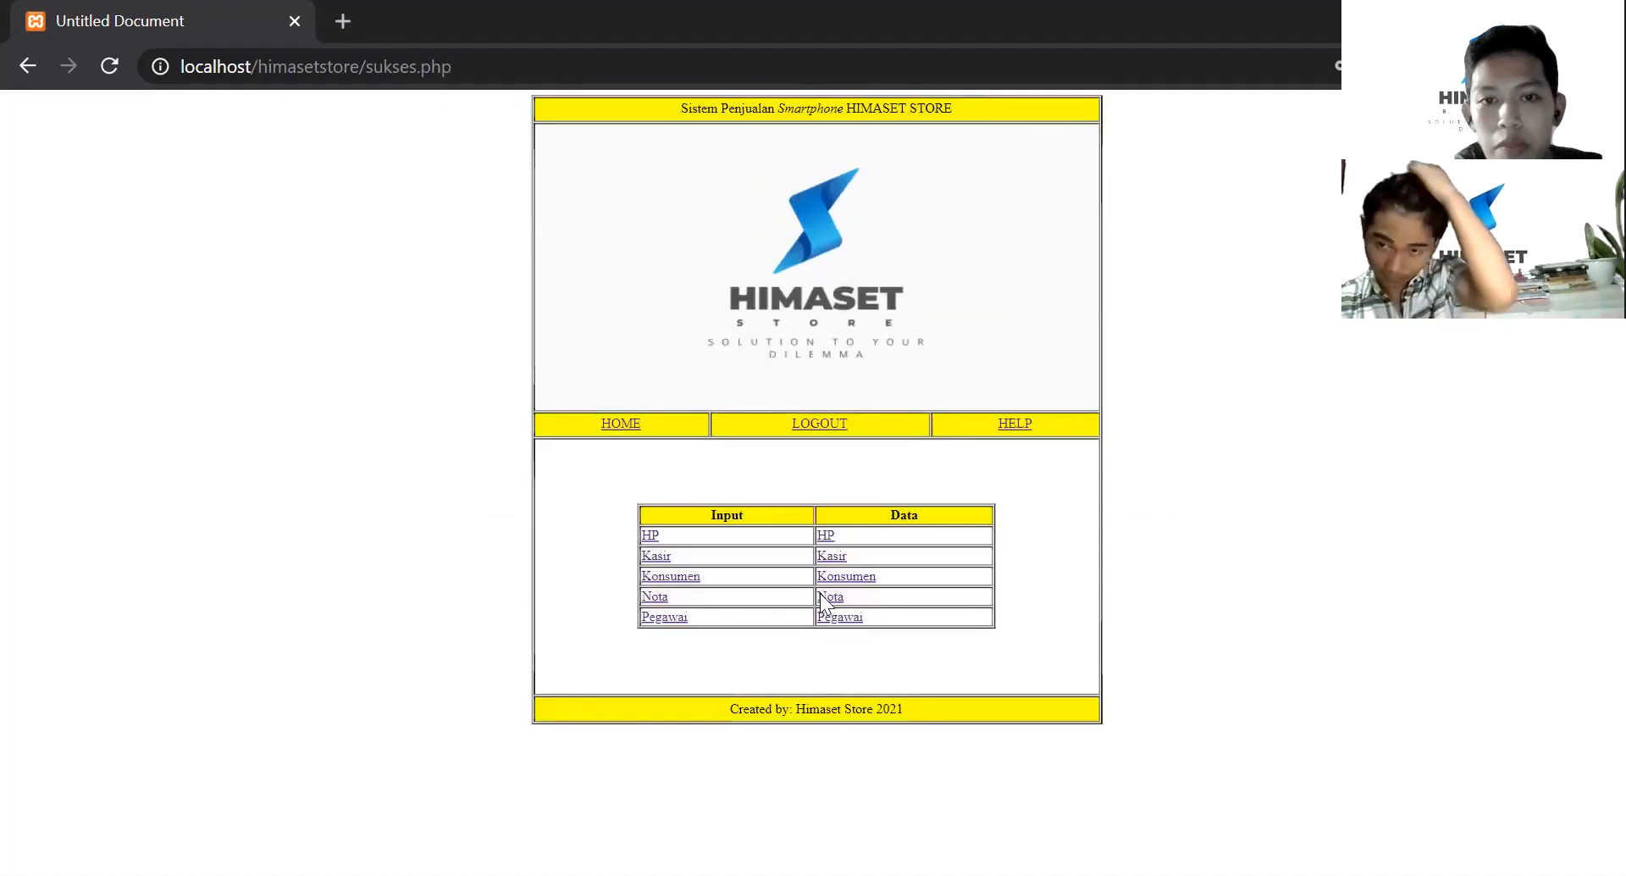
ctrl+scroll(892, 493, up, 1)
ctrl+scroll(737, 424, up, 2)
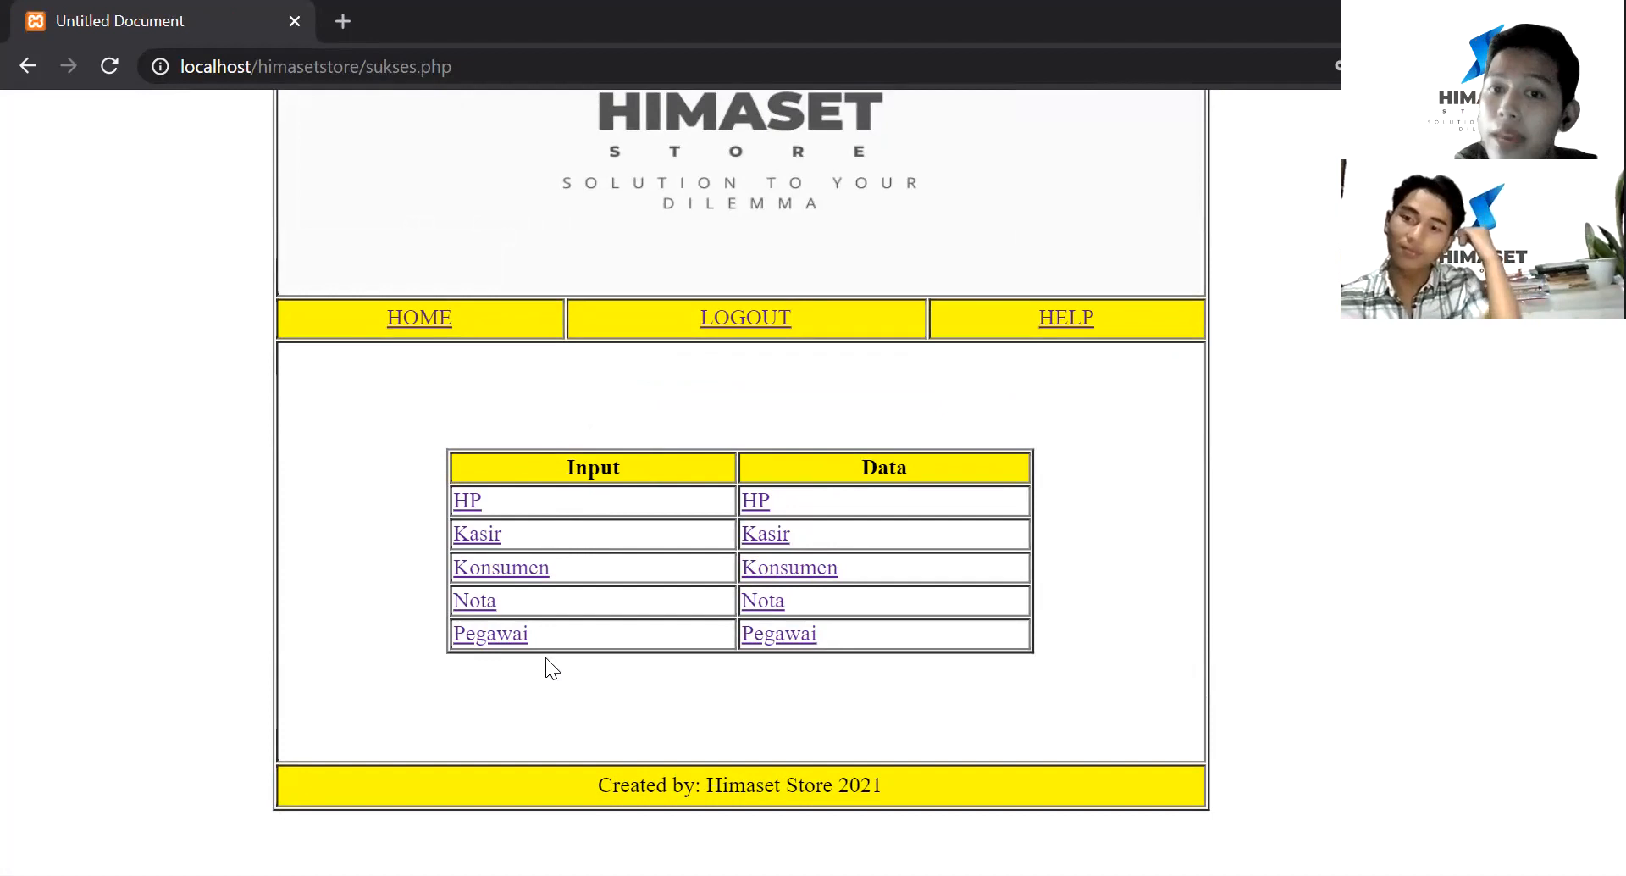
click(469, 501)
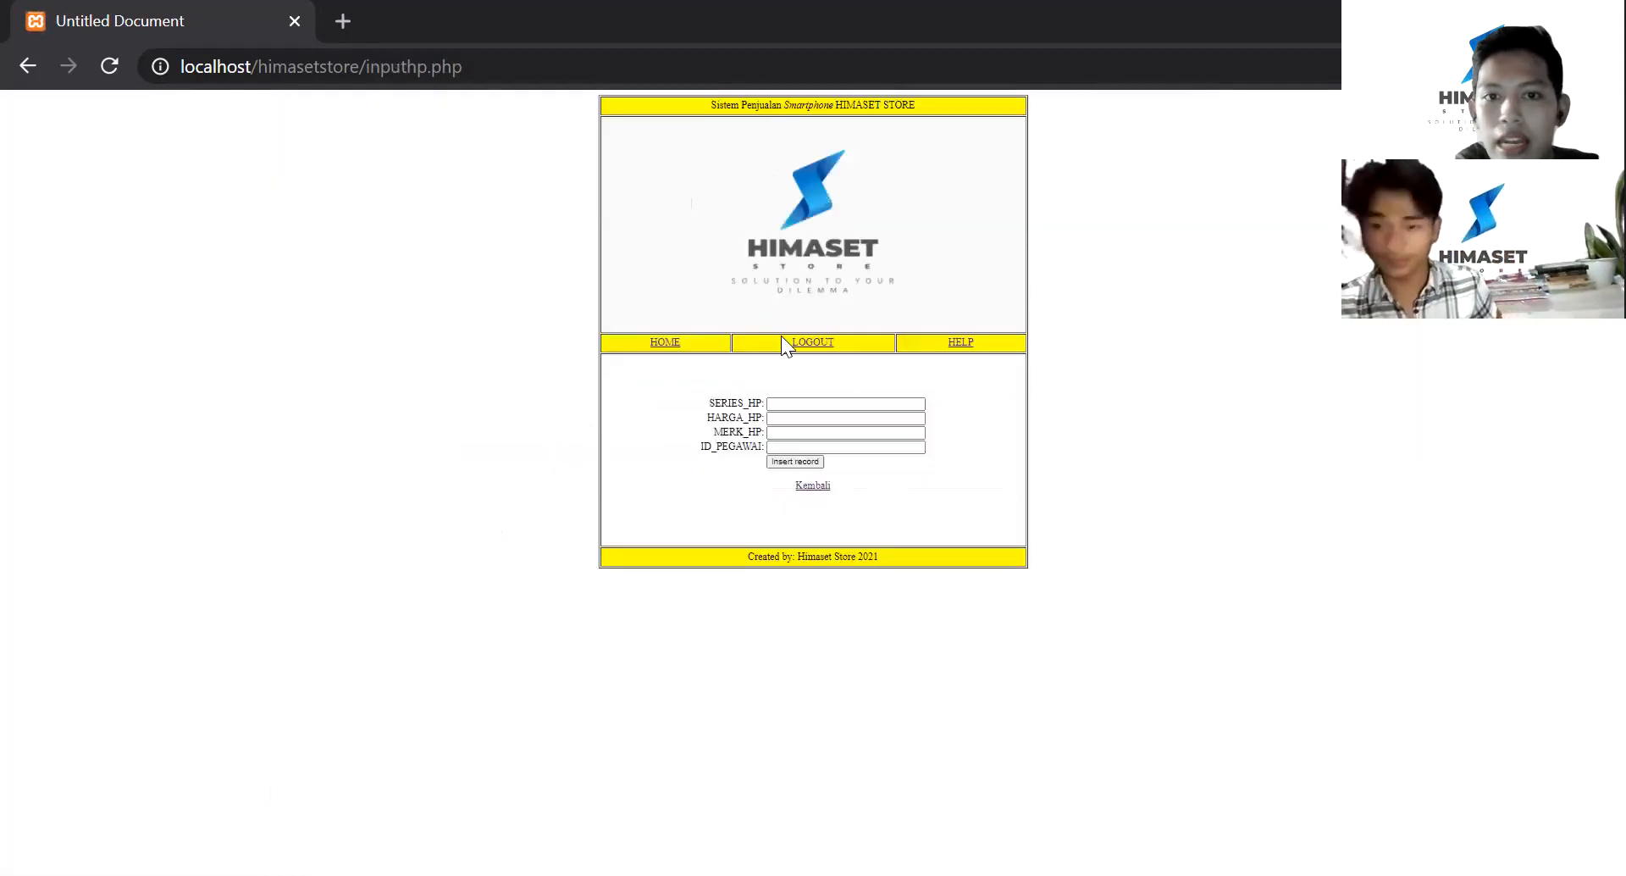
key(ctrl+plus)
key(ctrl+plus)
key(ctrl+plus)
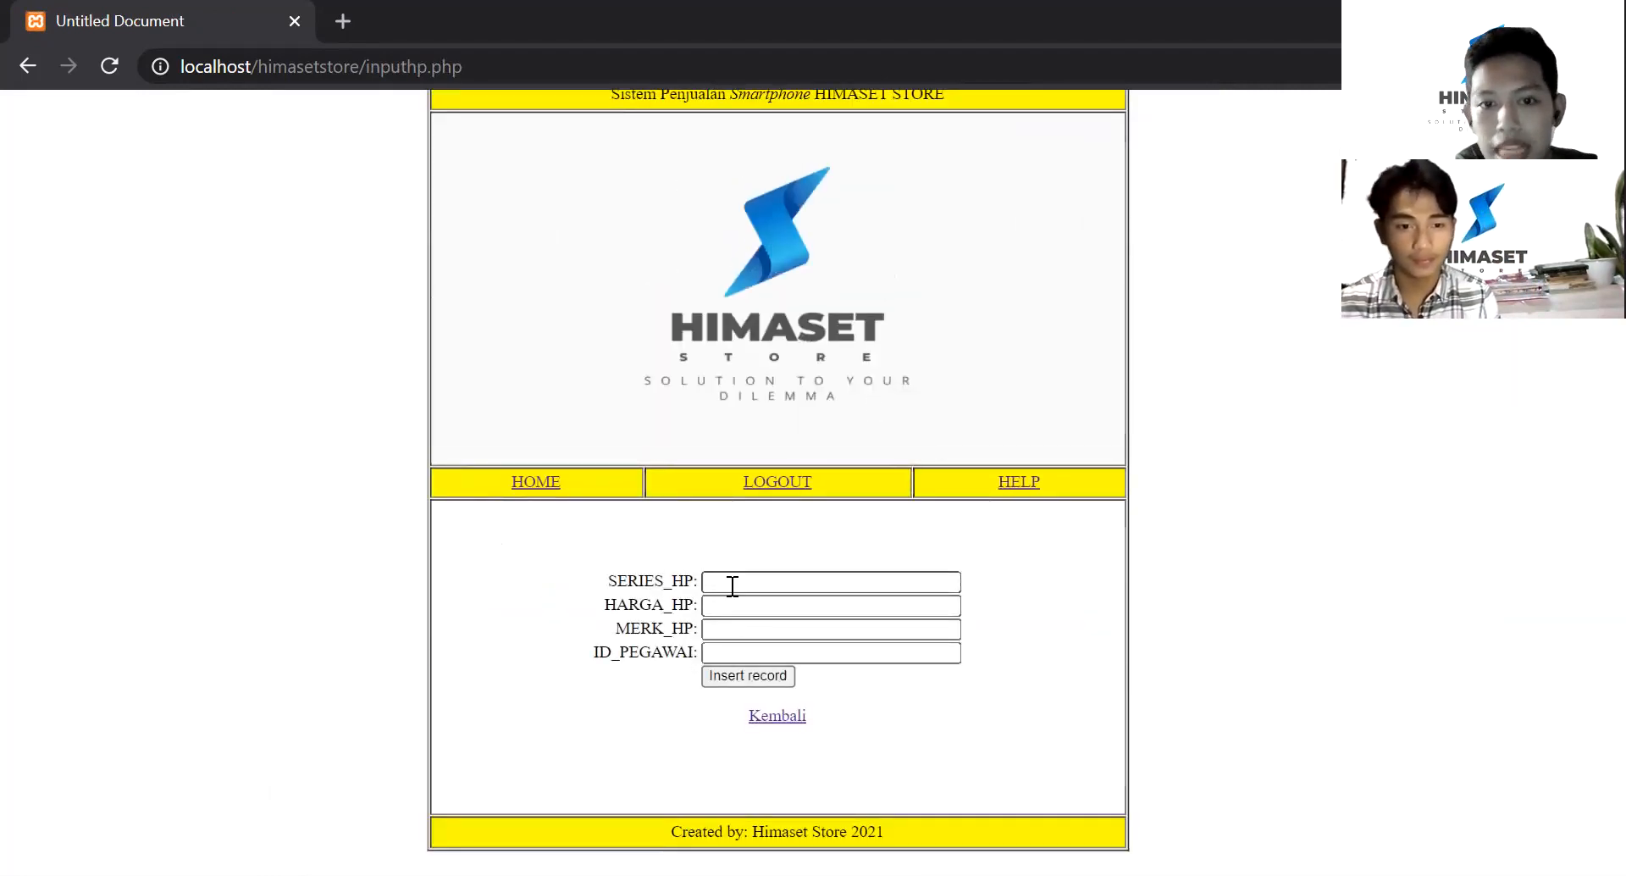
click(786, 724)
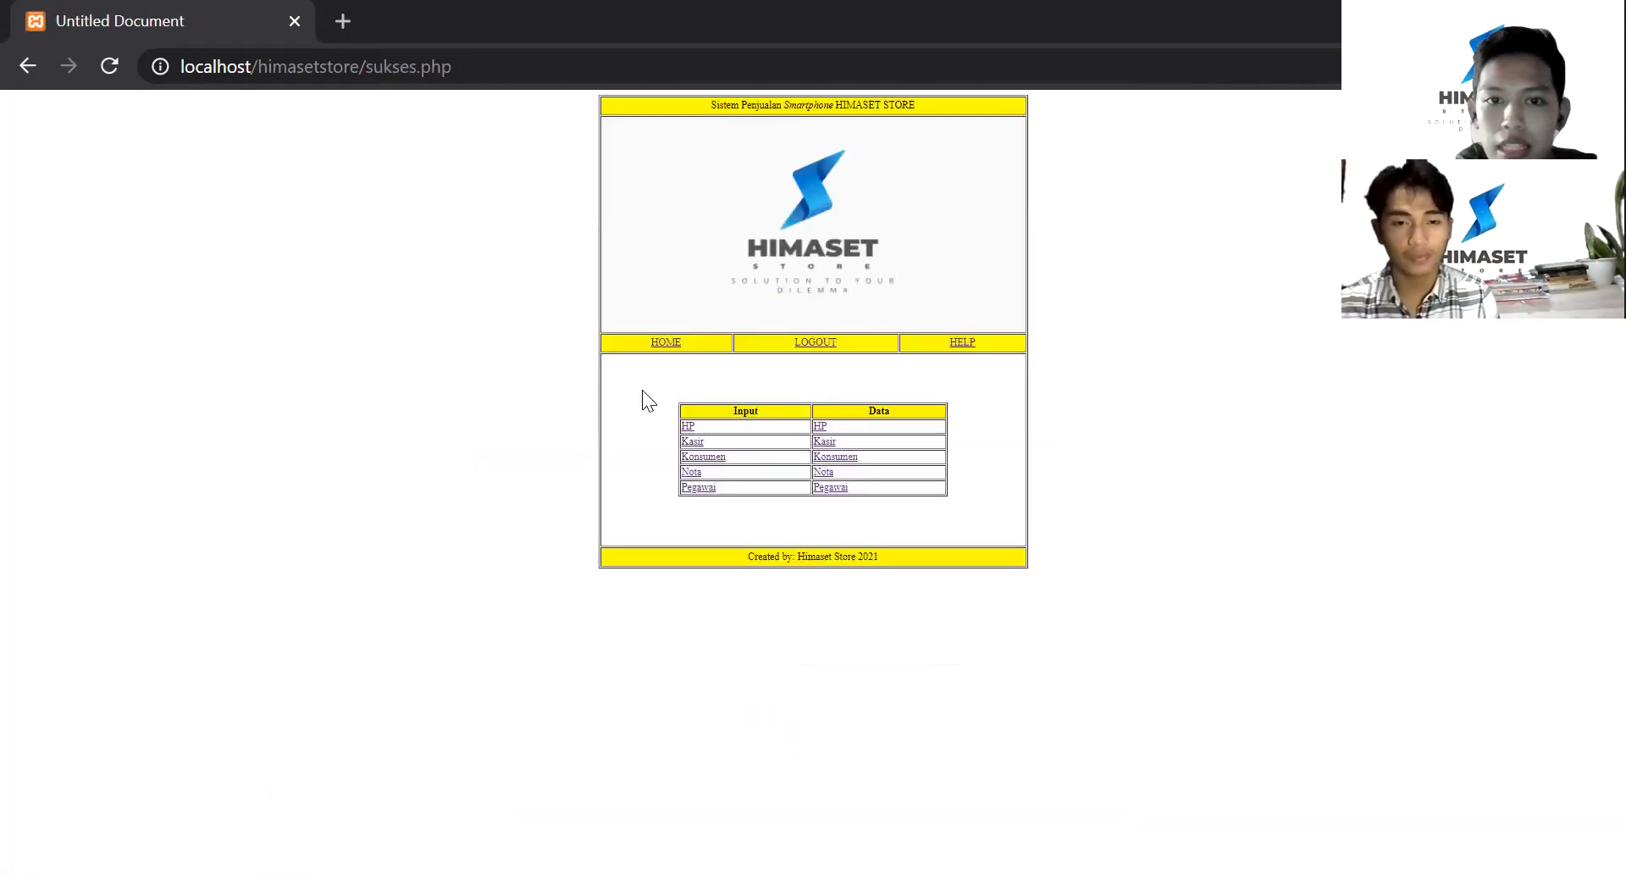
click(692, 442)
scroll(881, 390, up, 2)
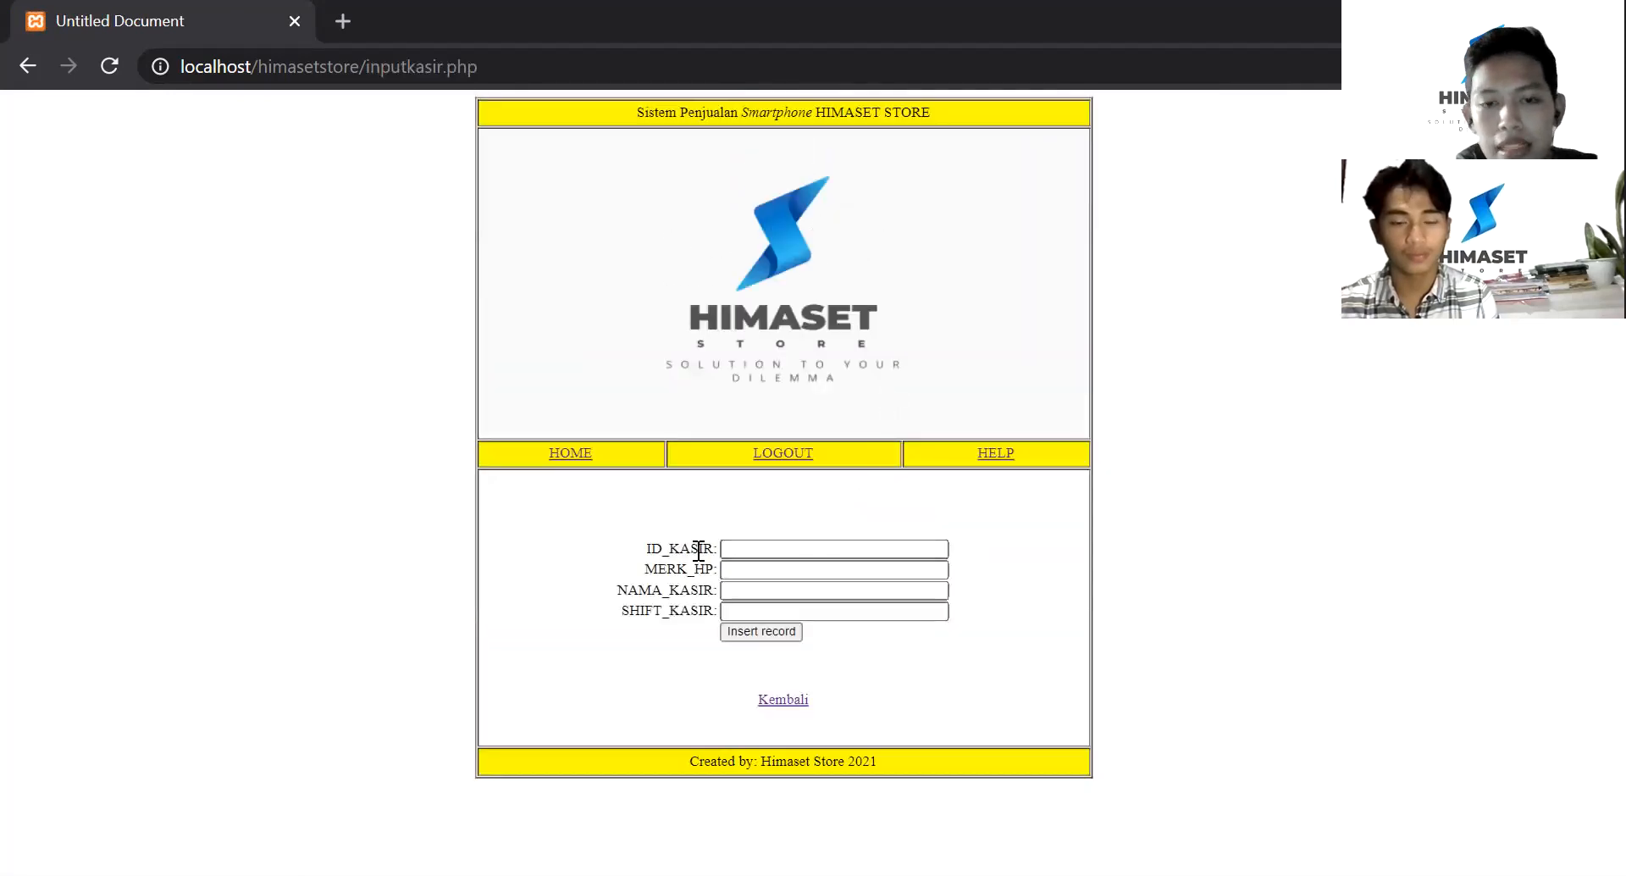
click(793, 718)
click(699, 495)
scroll(801, 483, up, 3)
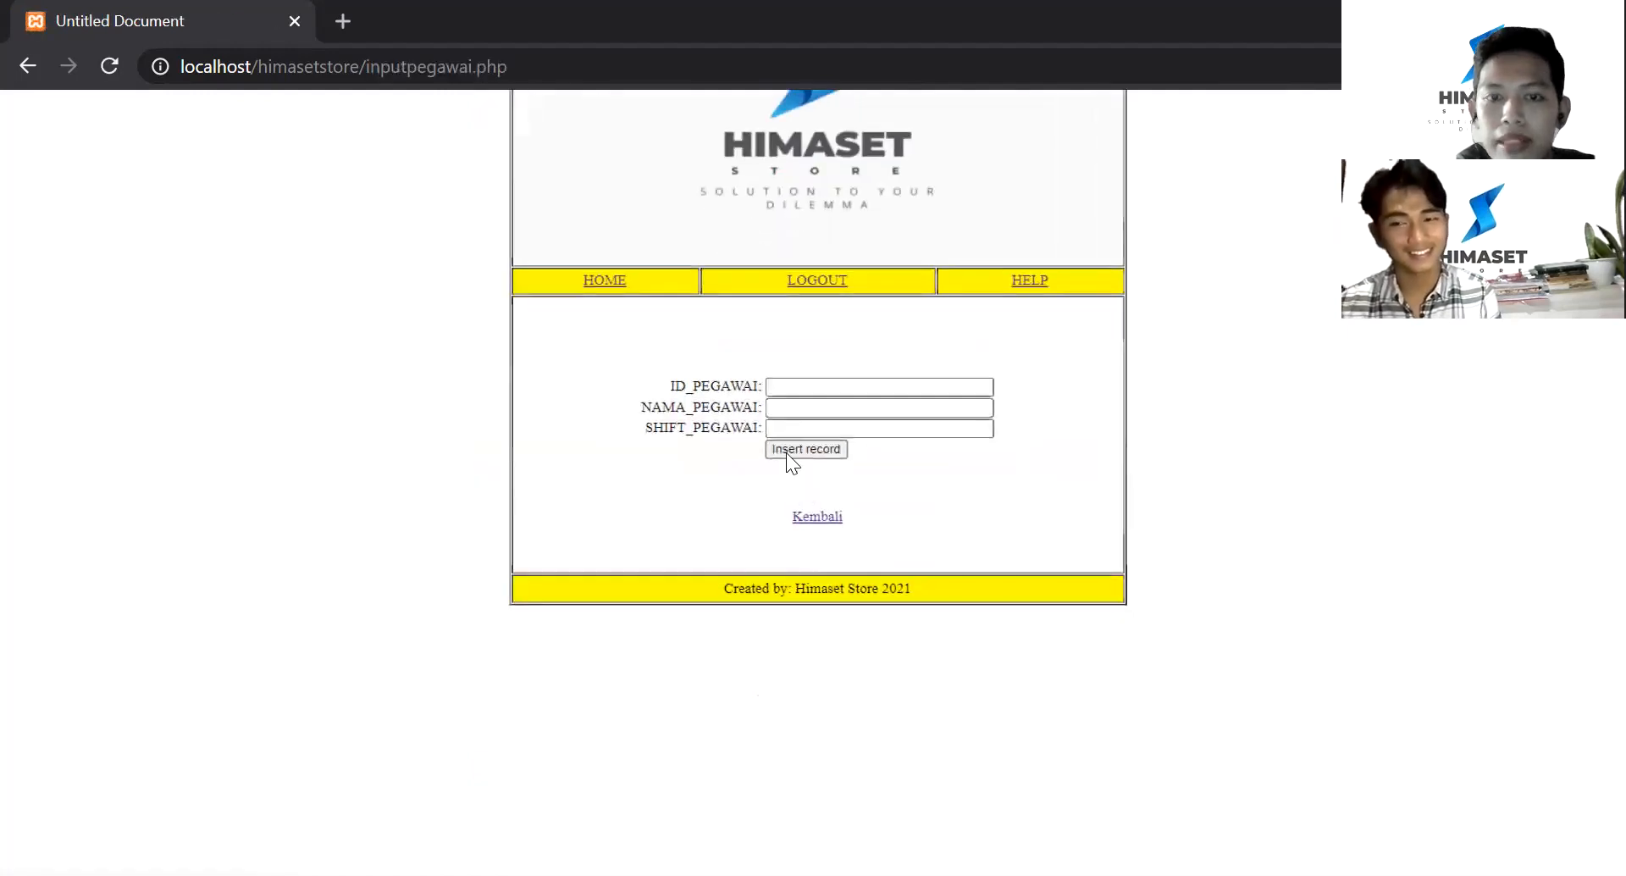
click(827, 518)
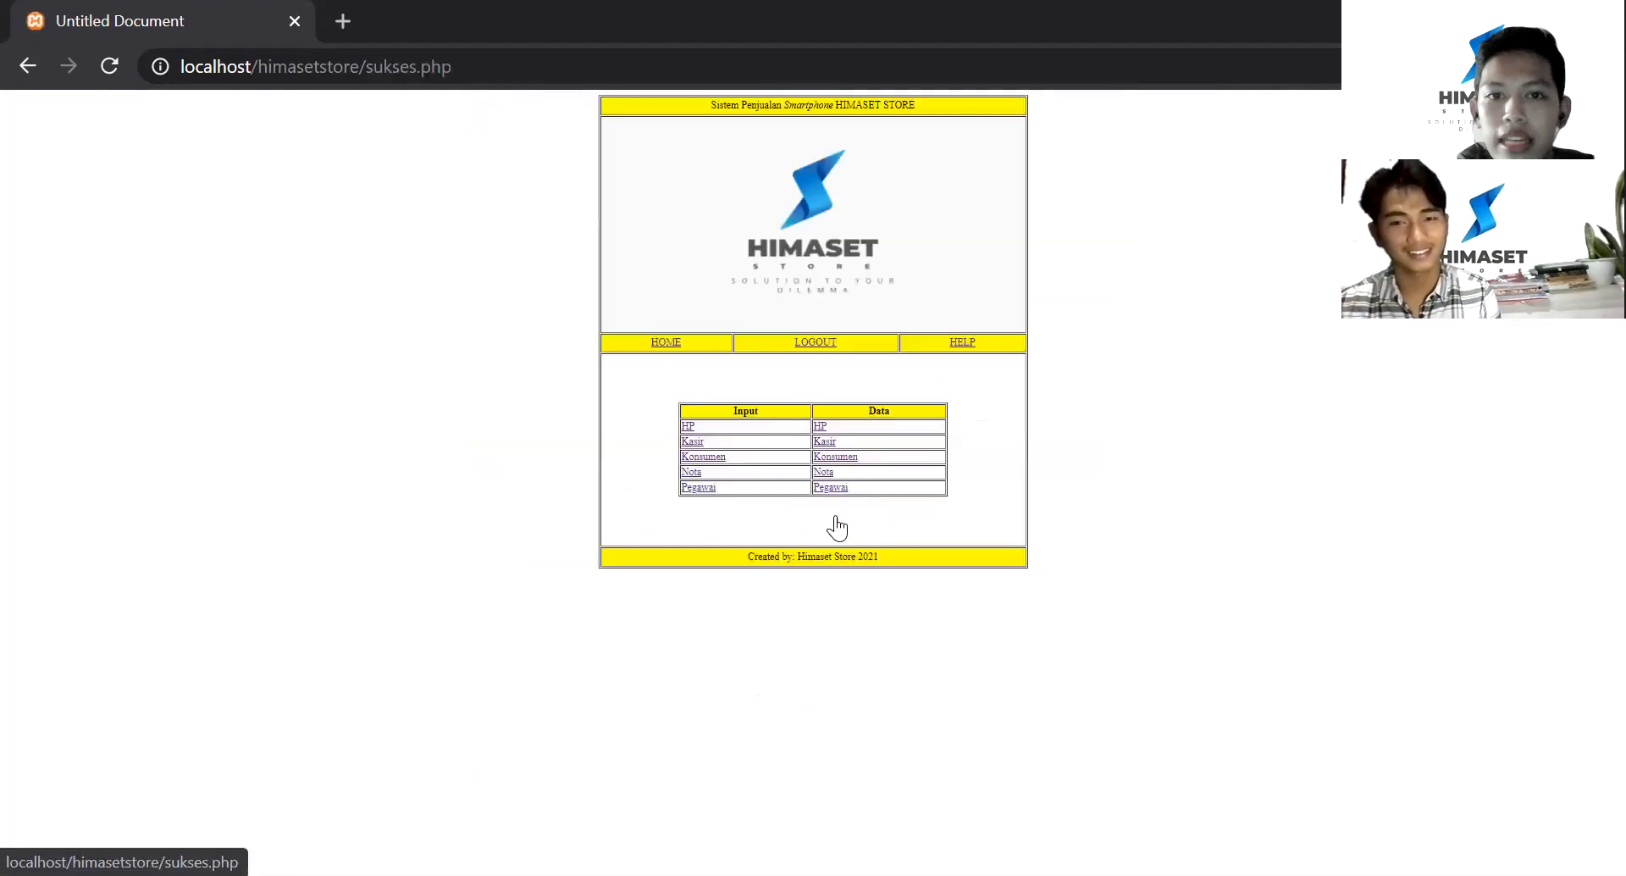
scroll(776, 379, up, 3)
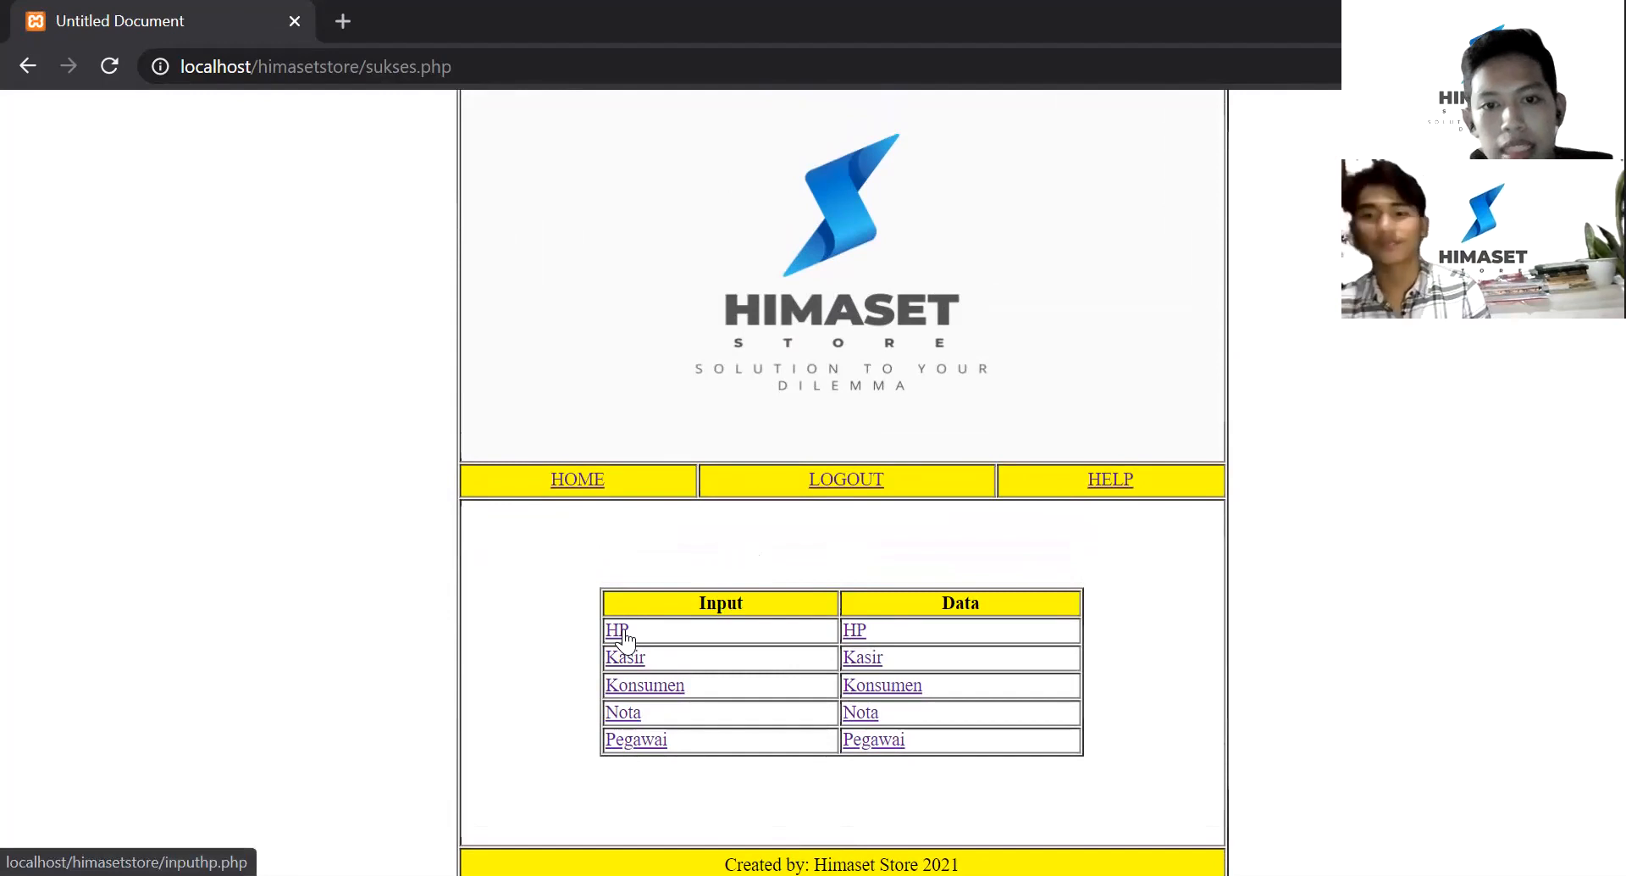
- In the HIMASET STORE HP input form, enter A52 as SERIES_HP
click(618, 631)
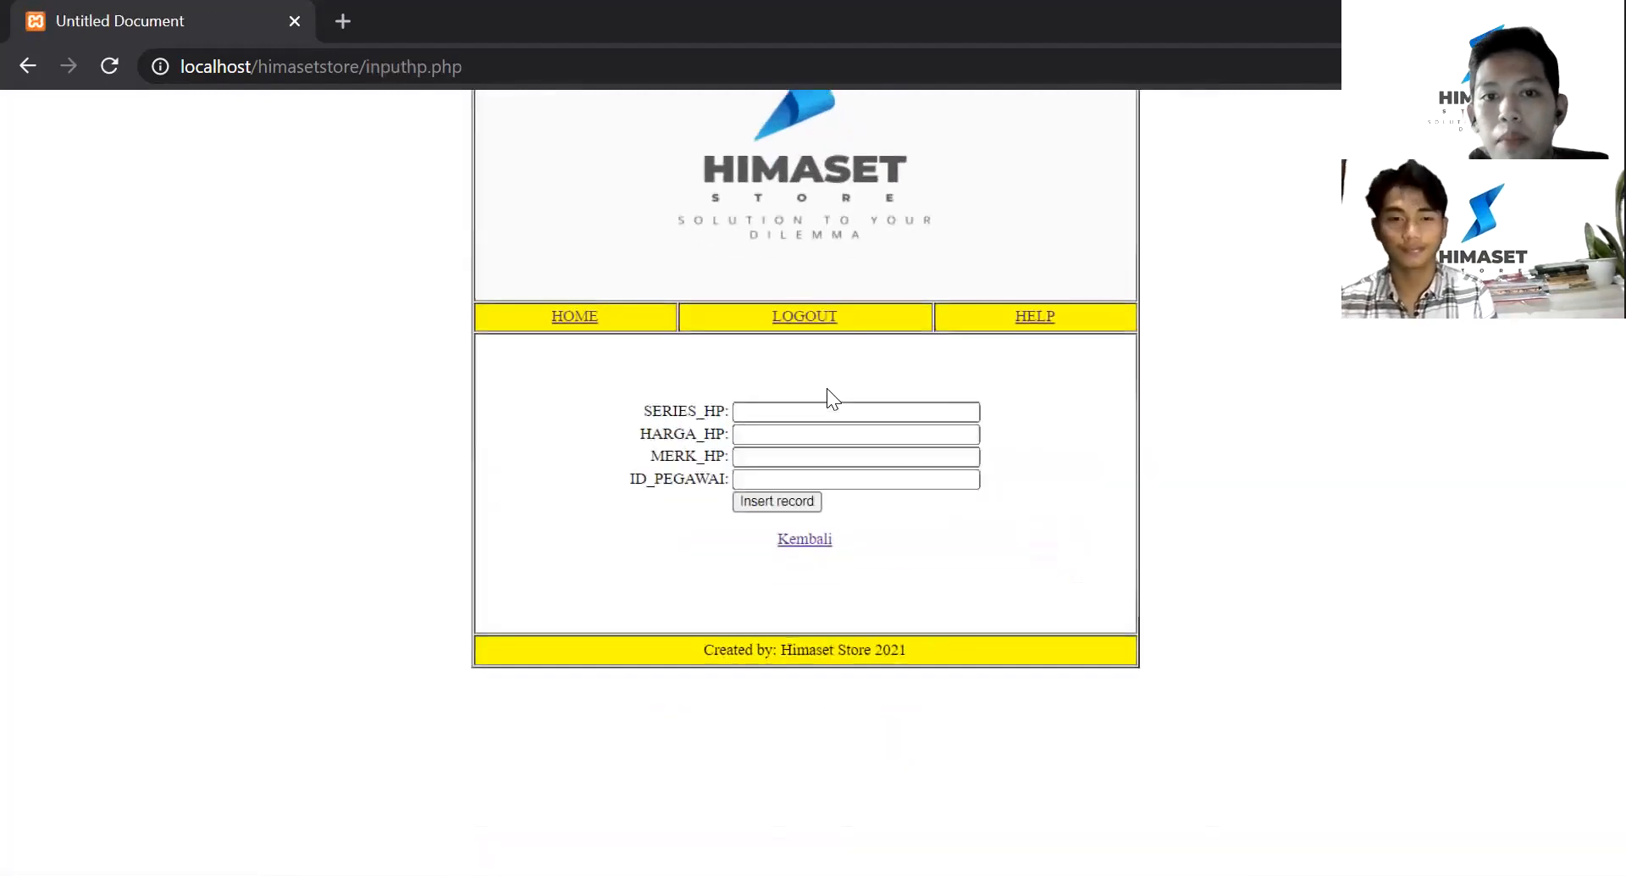
click(778, 575)
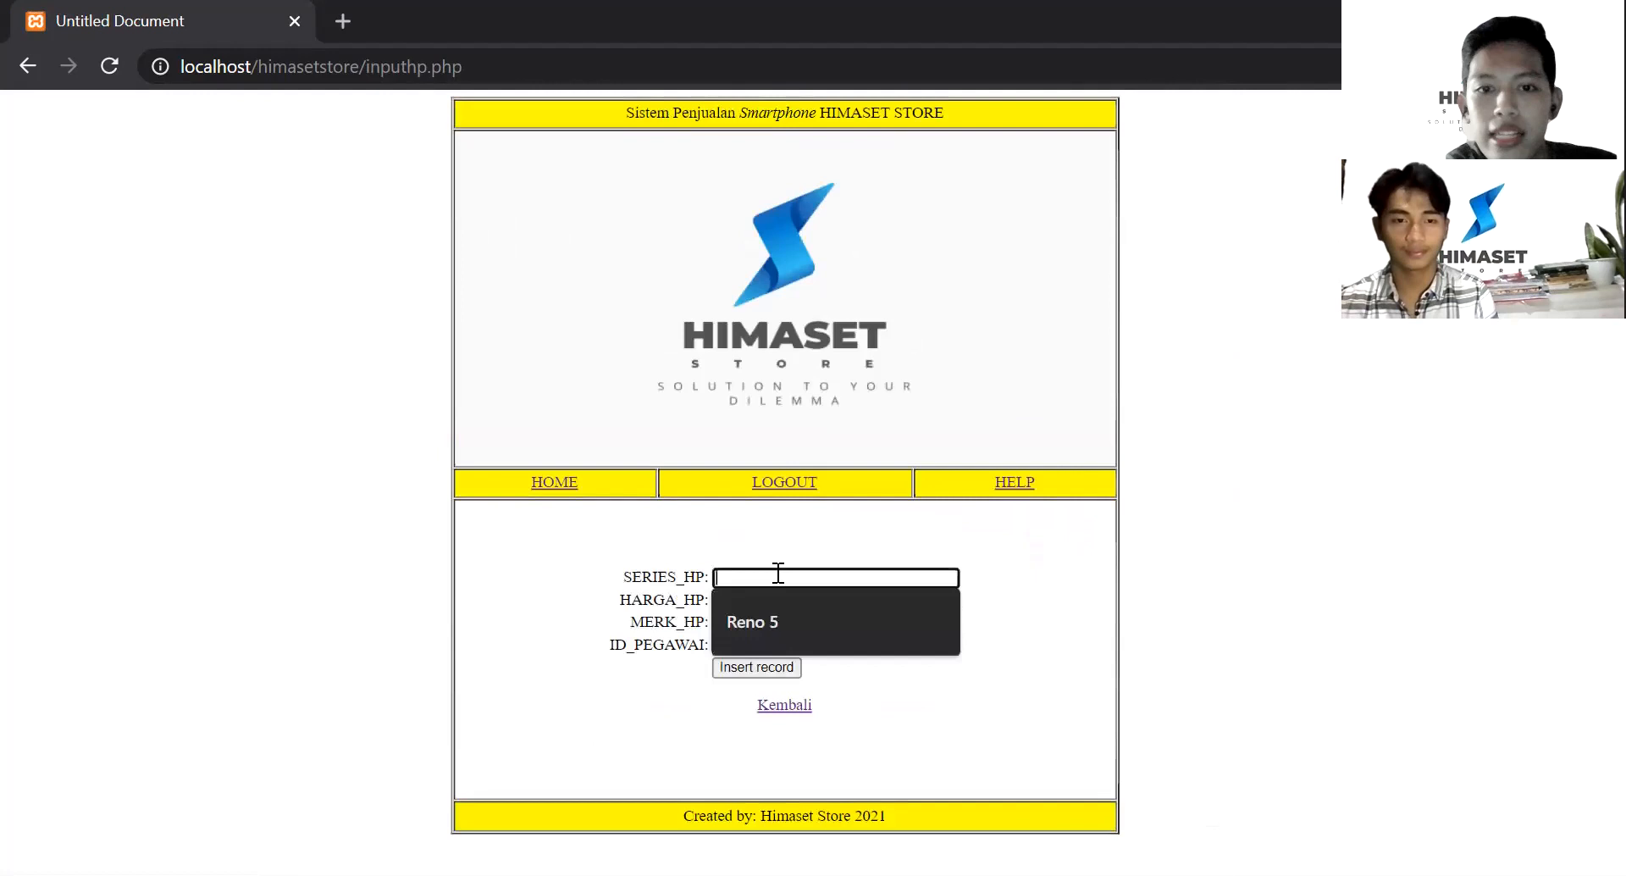
click(1009, 540)
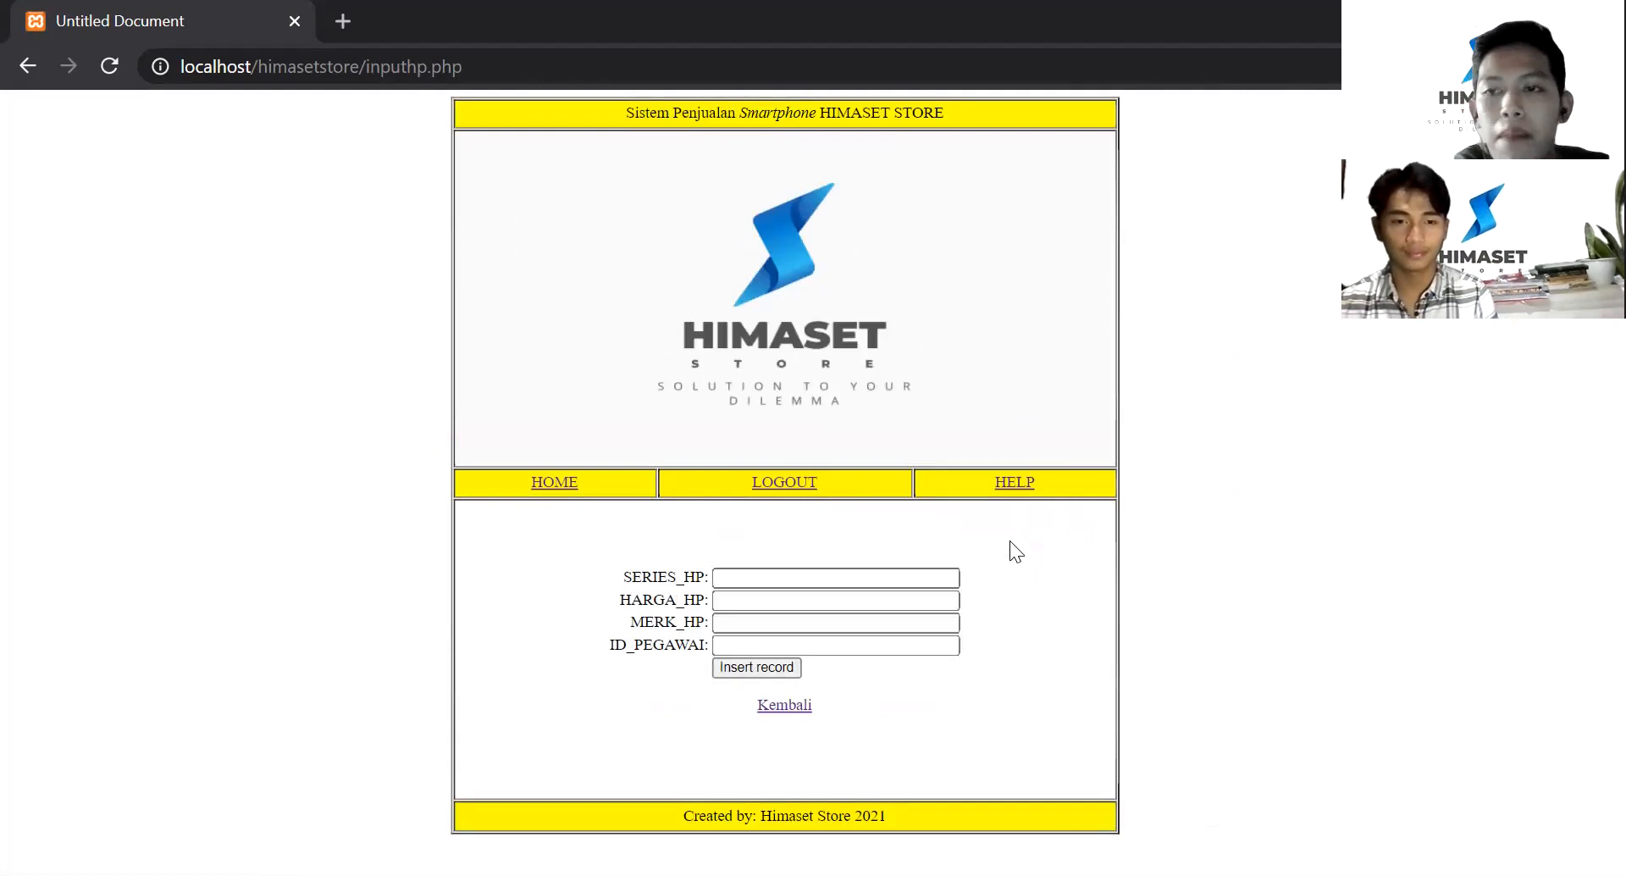
click(804, 579)
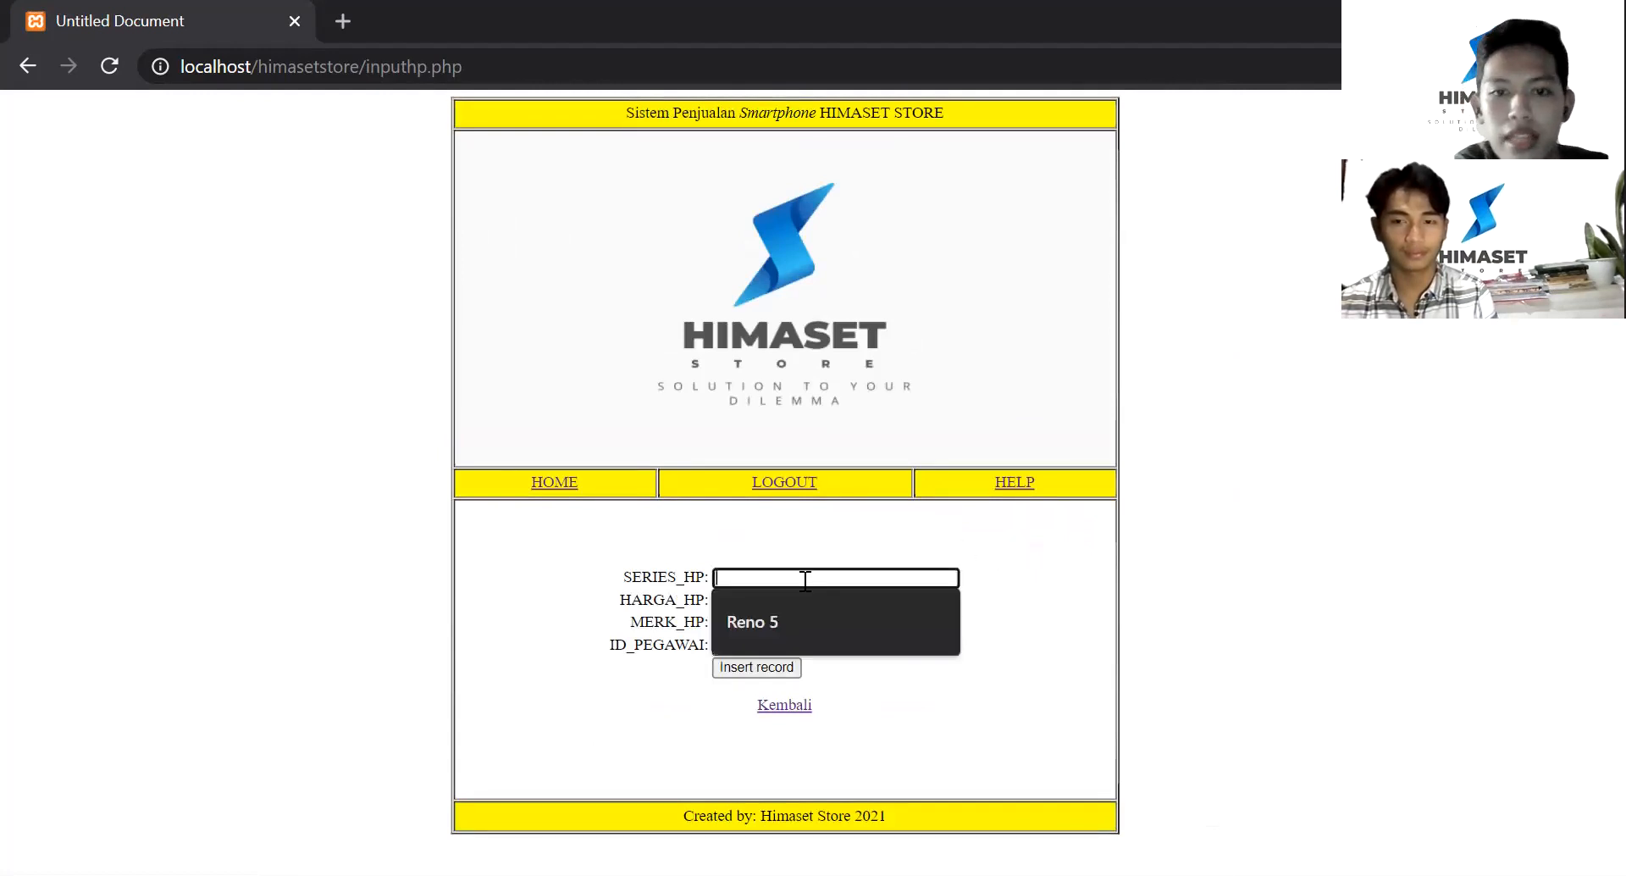
text(A52)
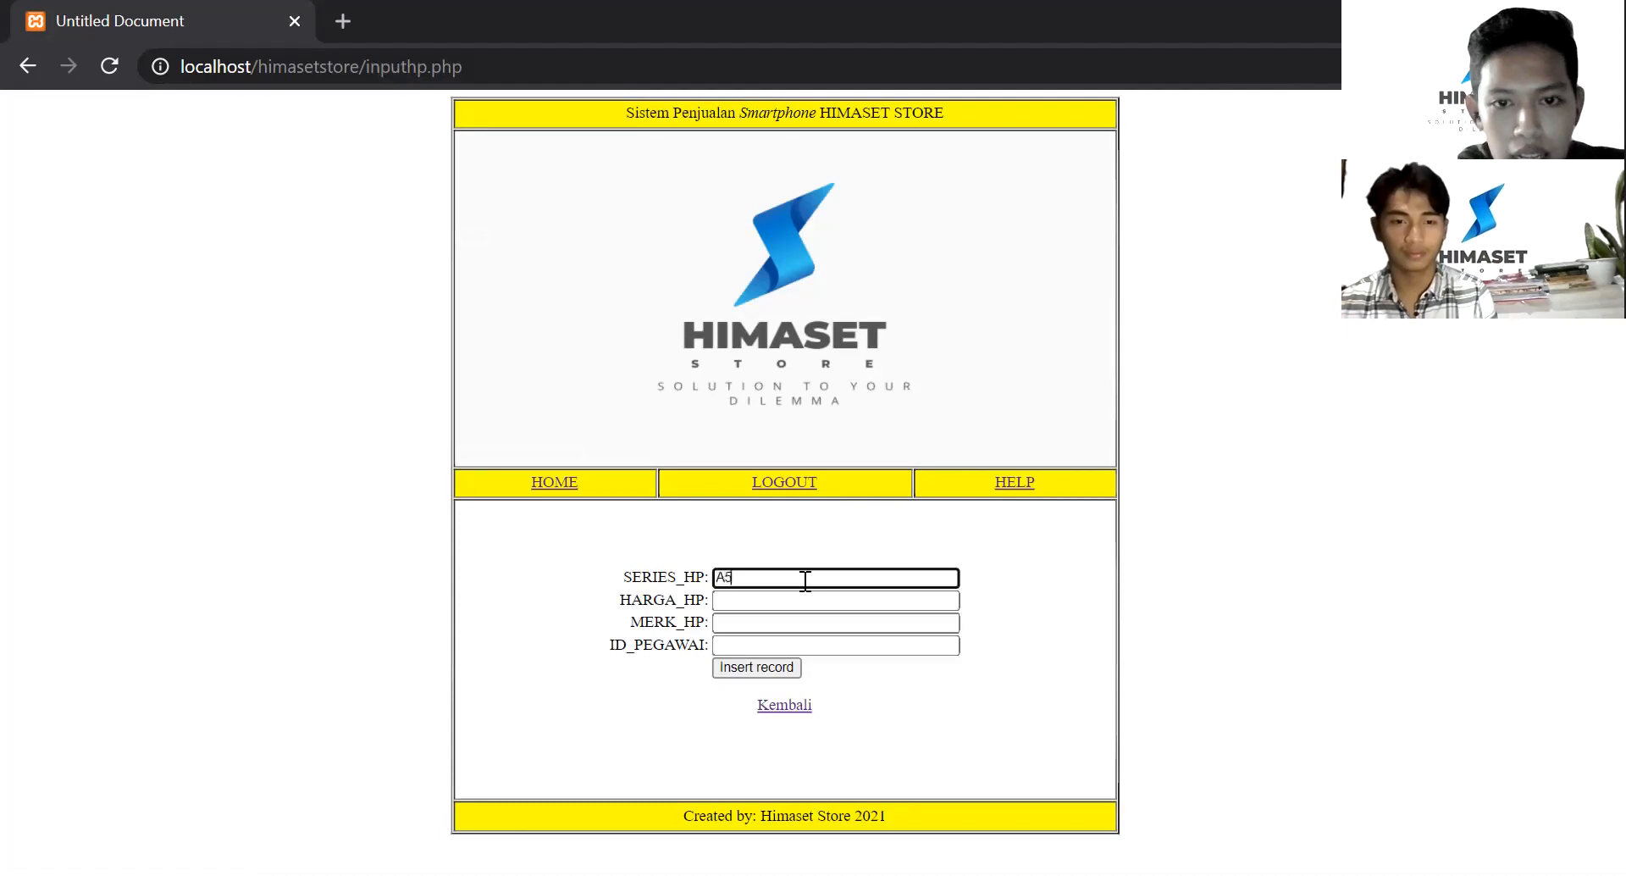
- Fill price Rp. 5.000.000, brand Samsung 6, employee ID 103, then insert the record
click(786, 600)
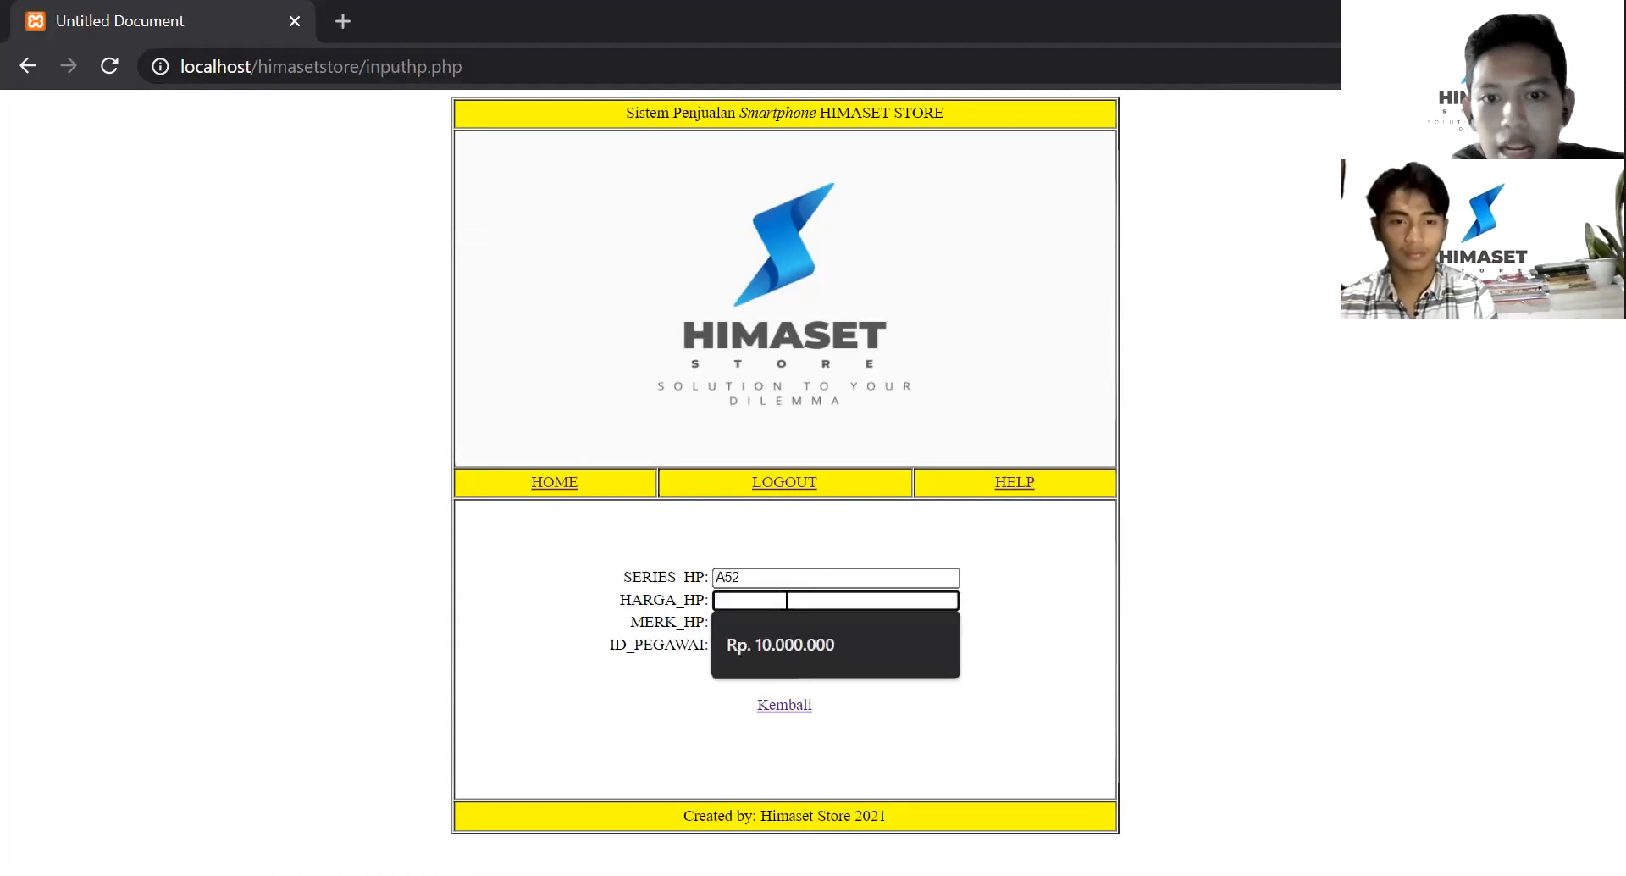
text(Rp. )
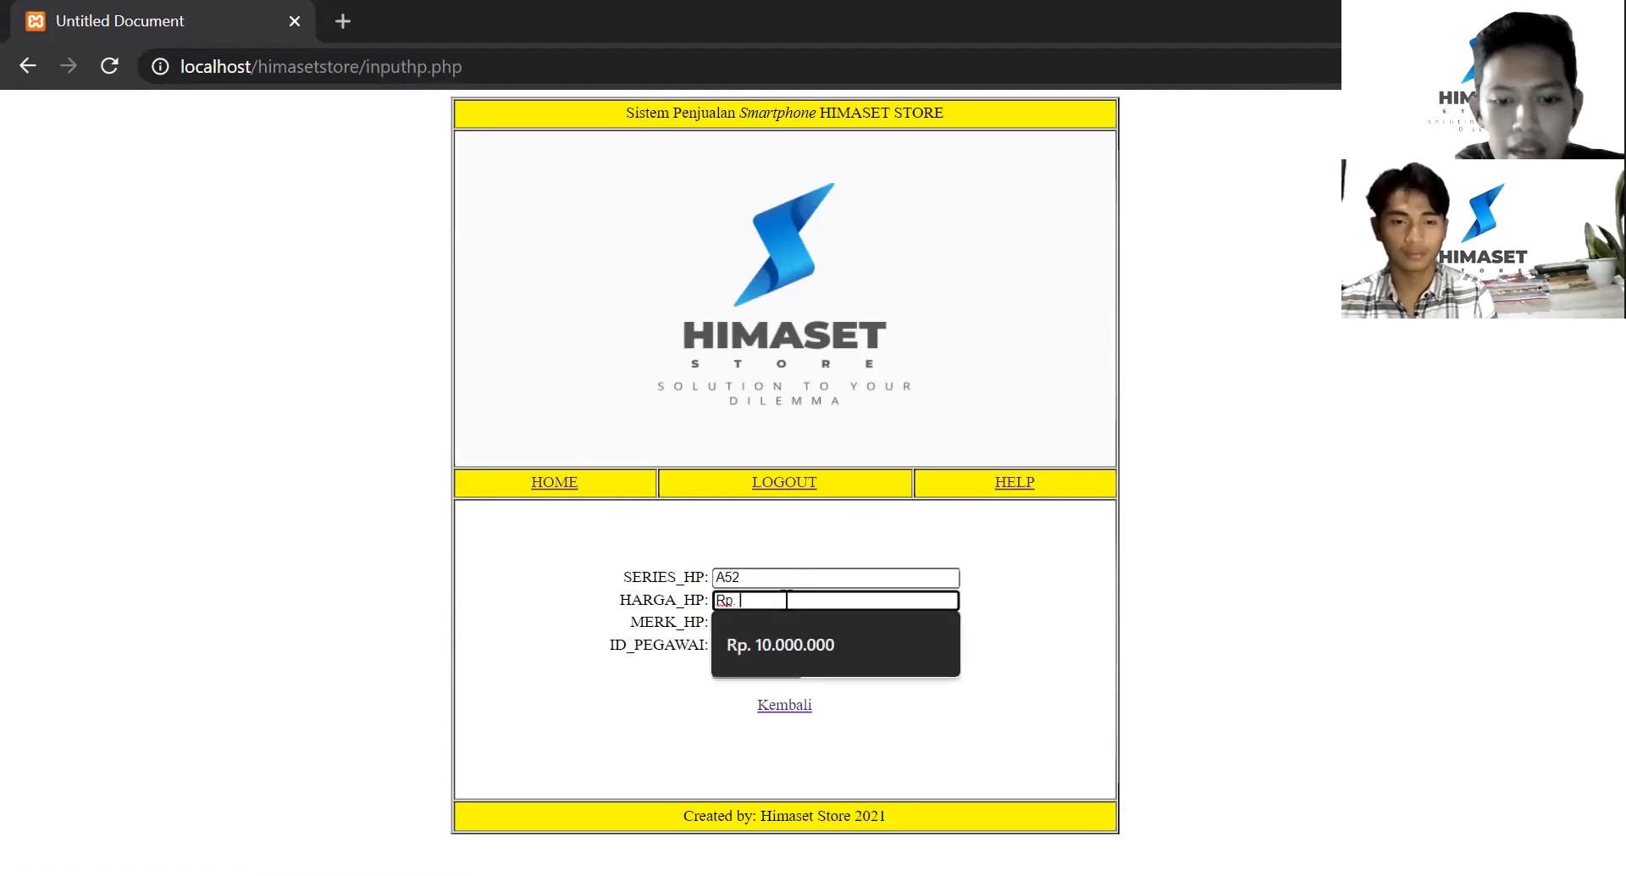
text(5.000.000)
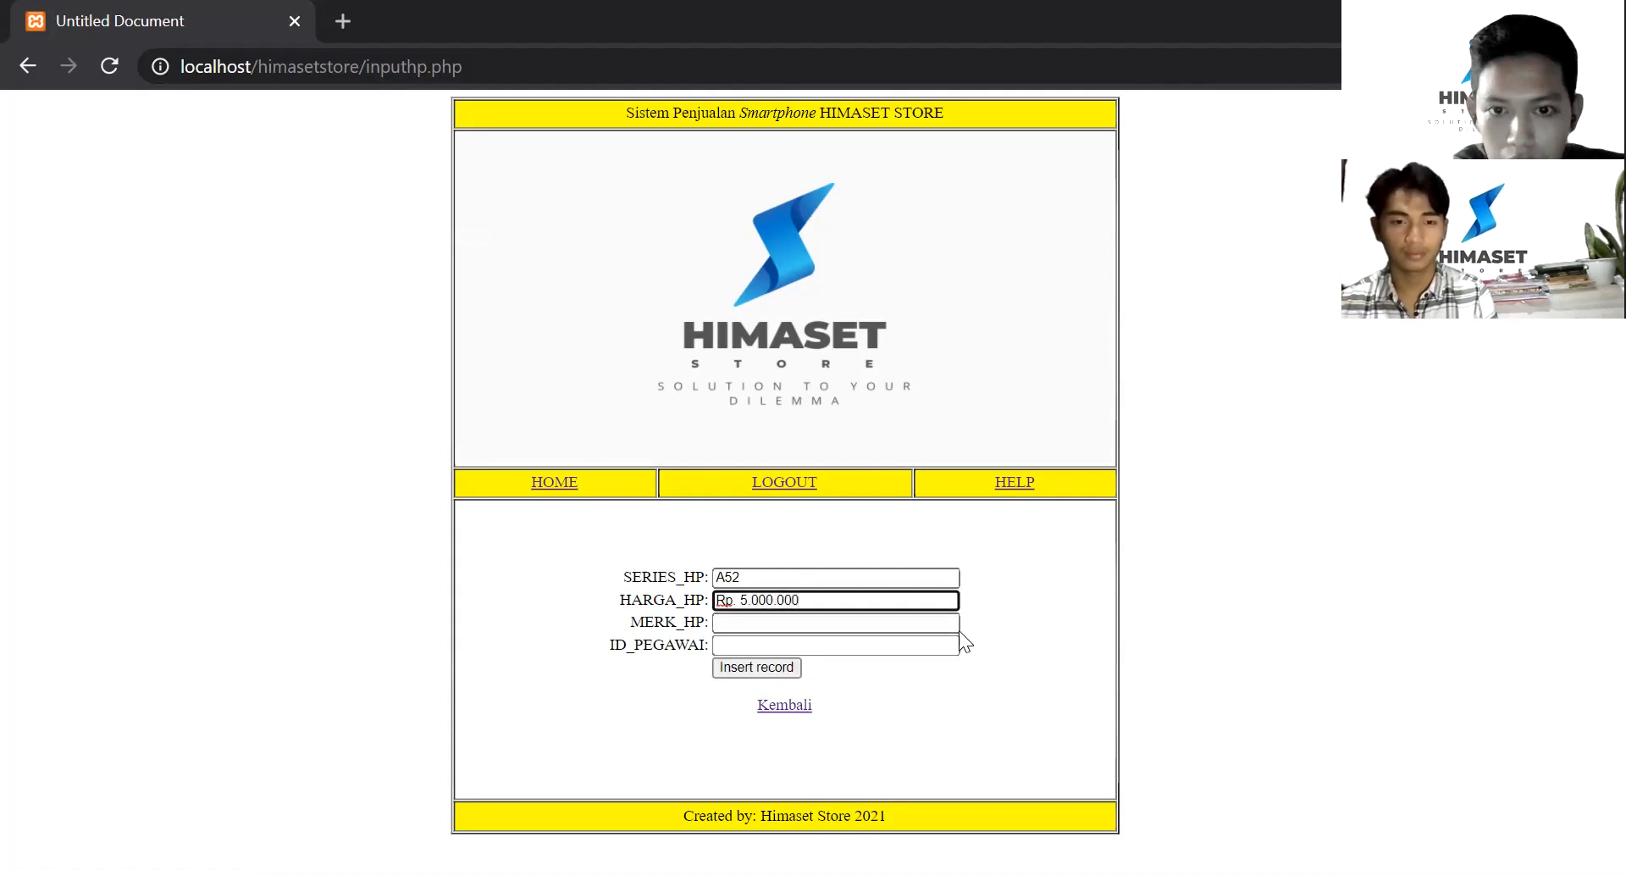
click(854, 624)
text(s)
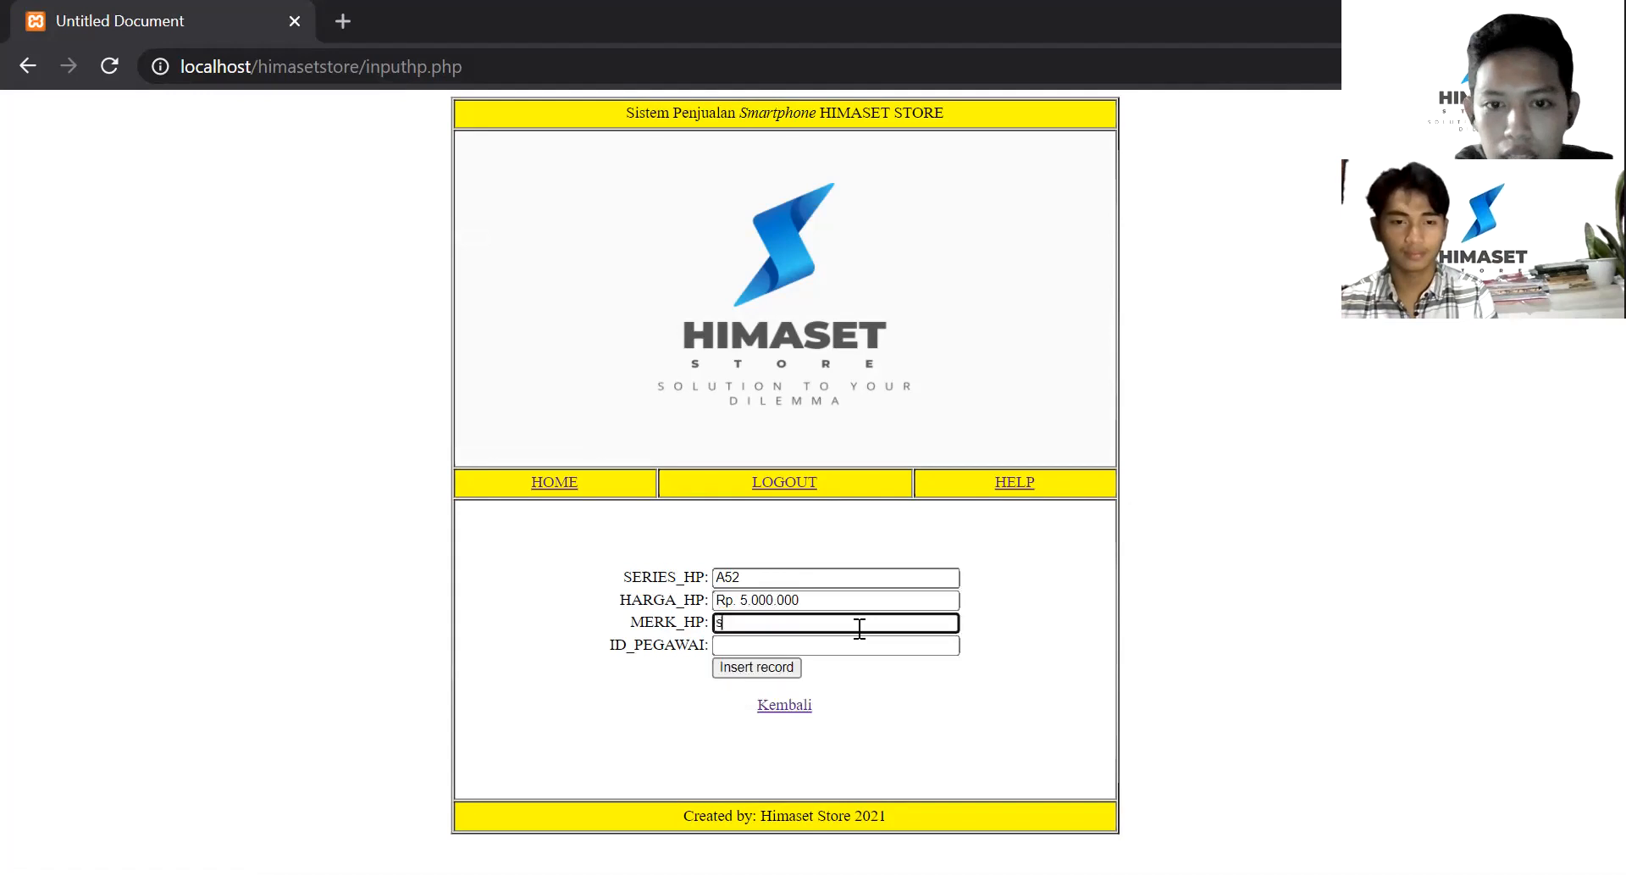
text(Samsung)
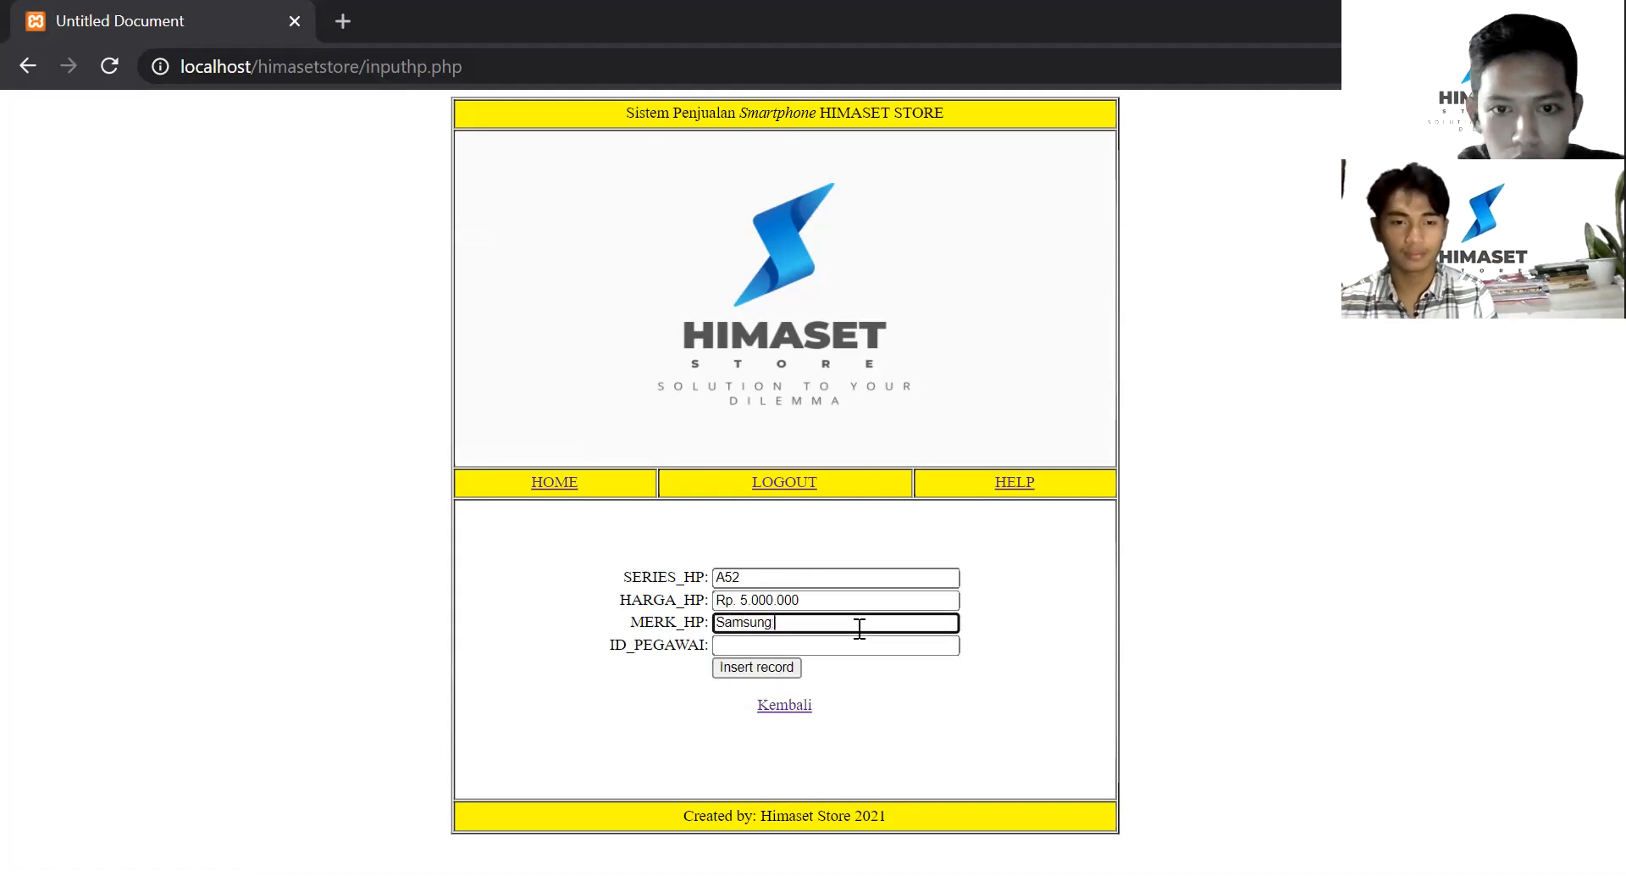
text( 6)
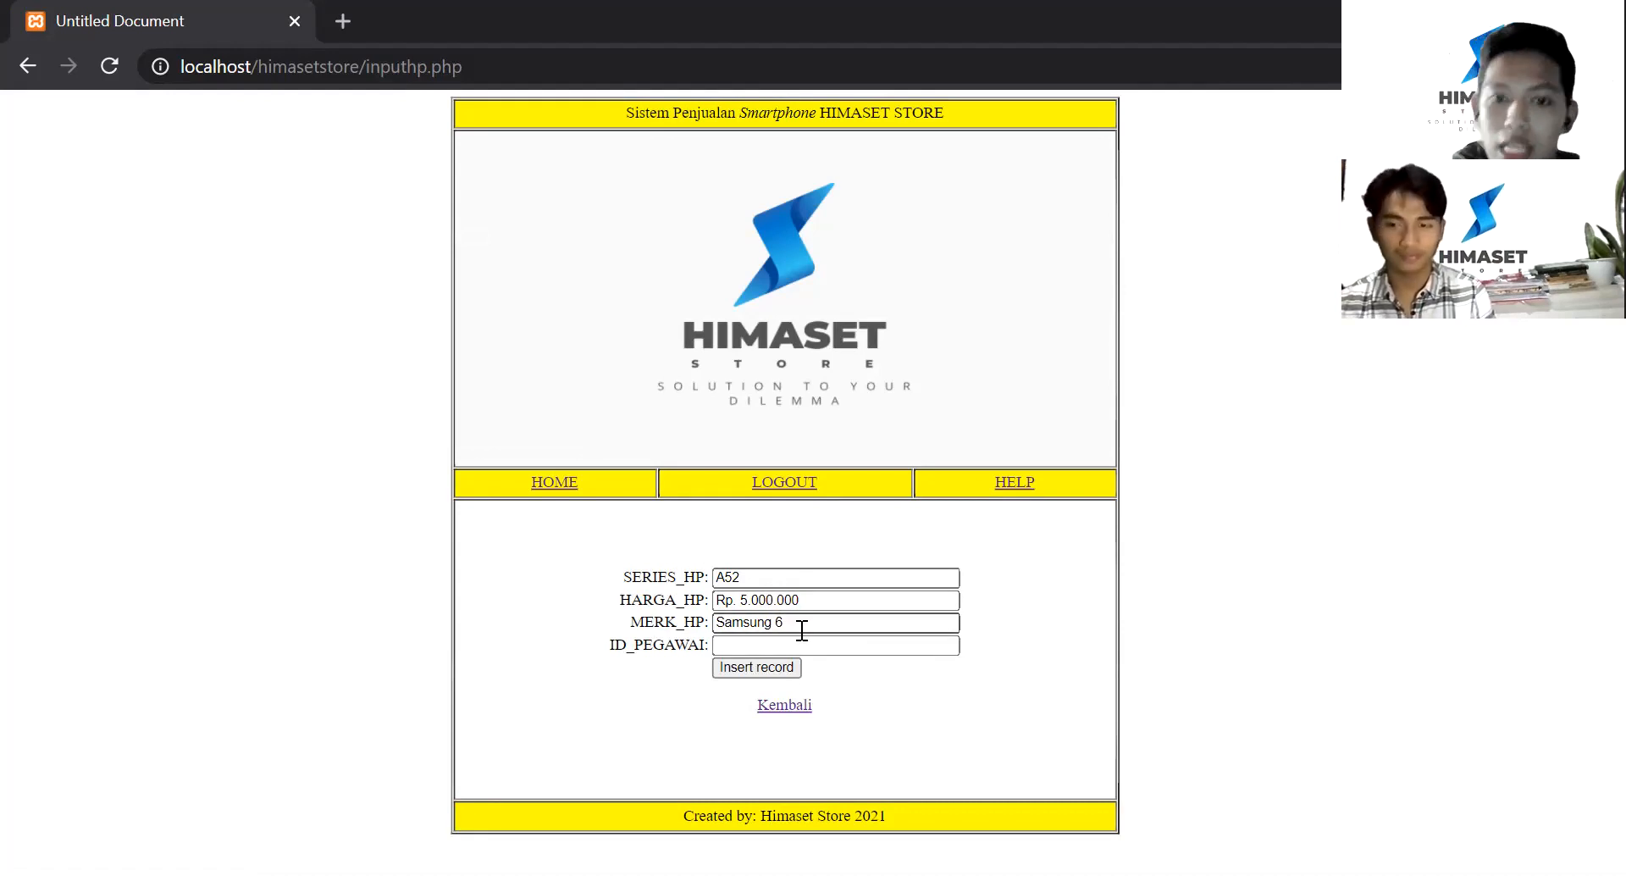
click(809, 646)
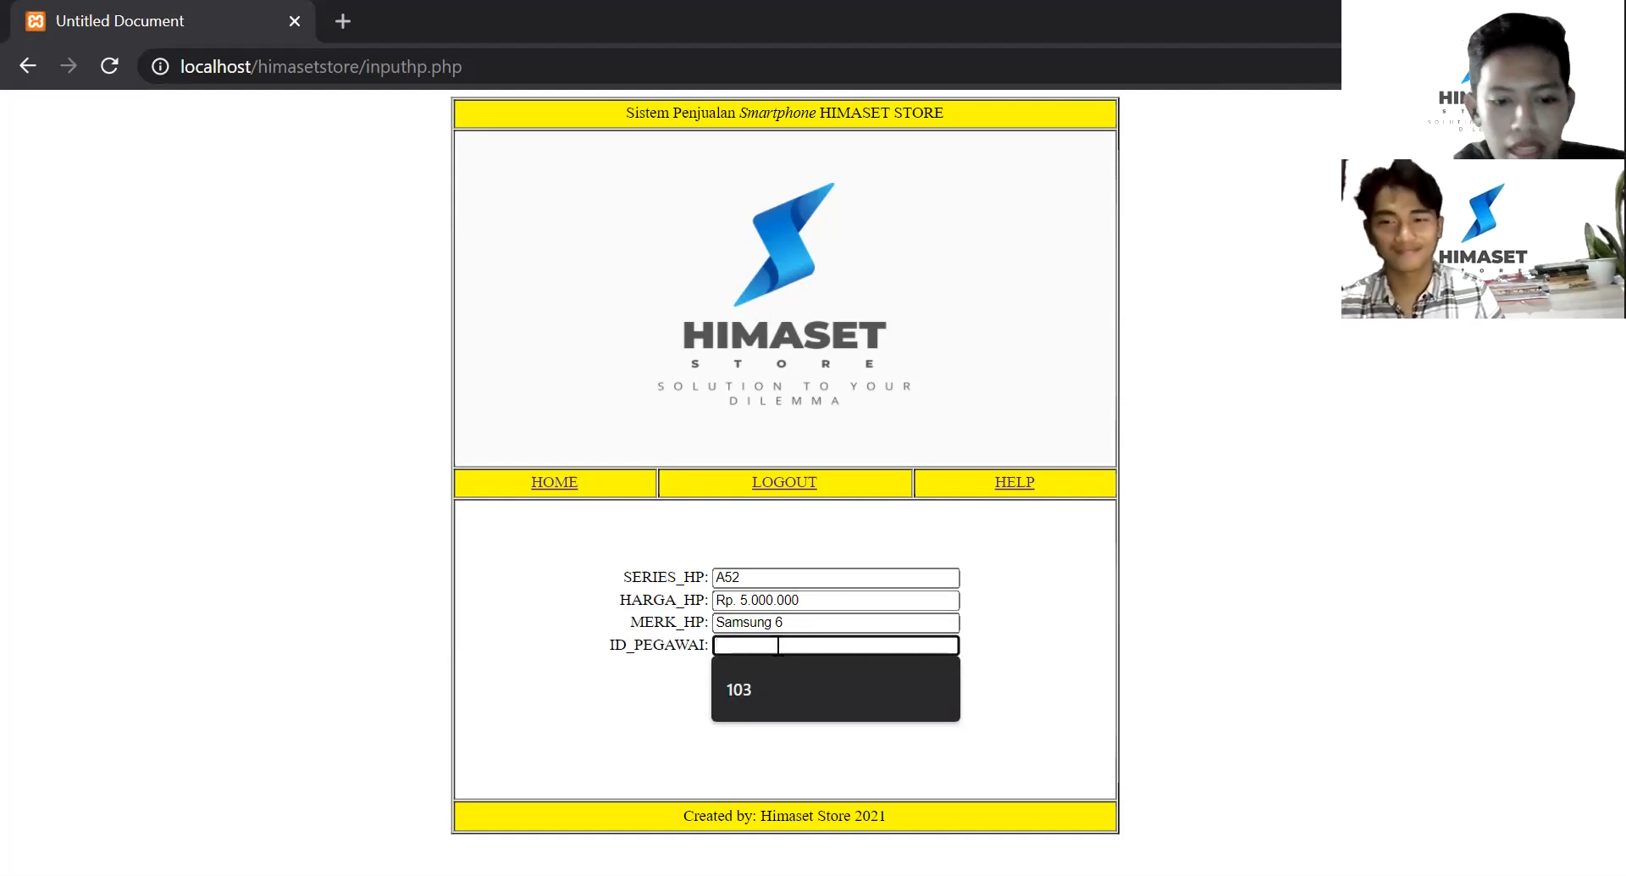
click(755, 674)
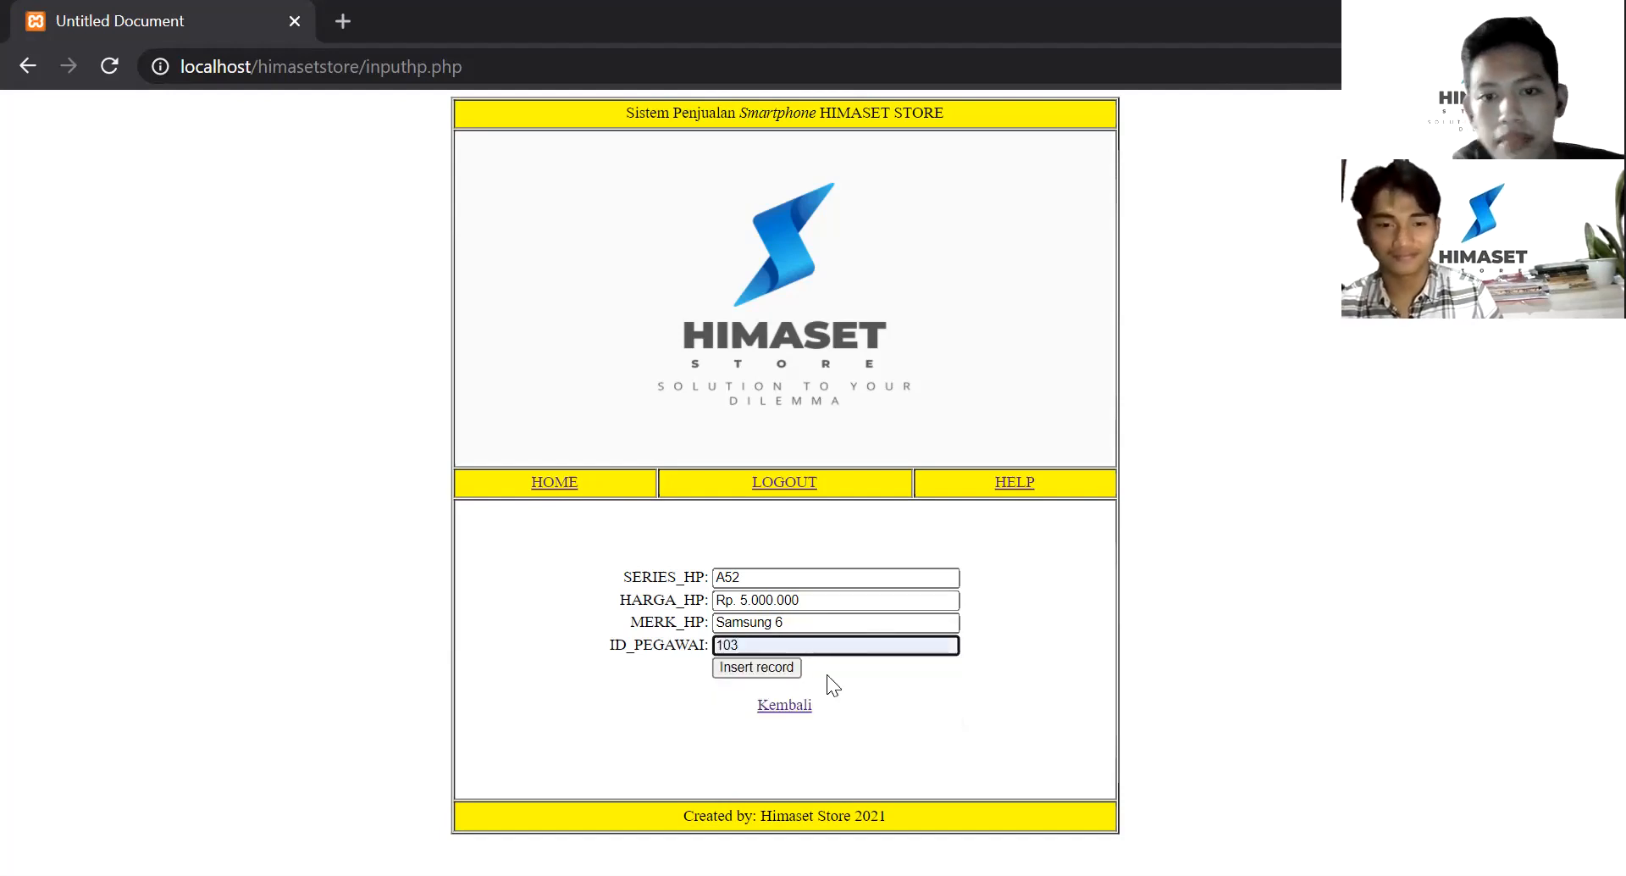
click(784, 670)
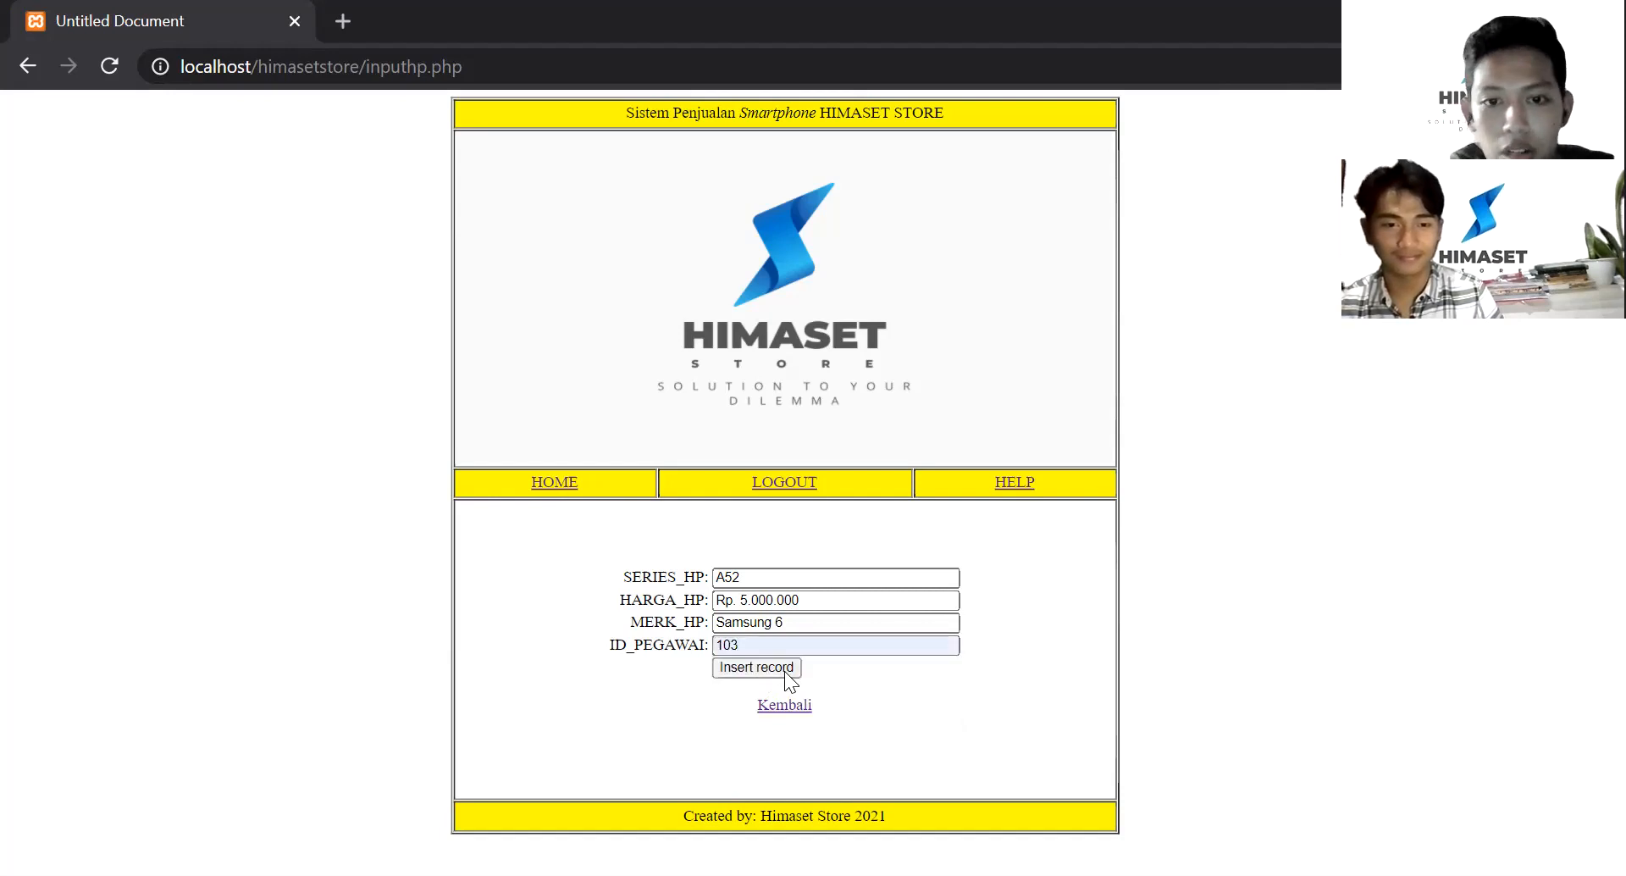
scroll(942, 451, up, 3)
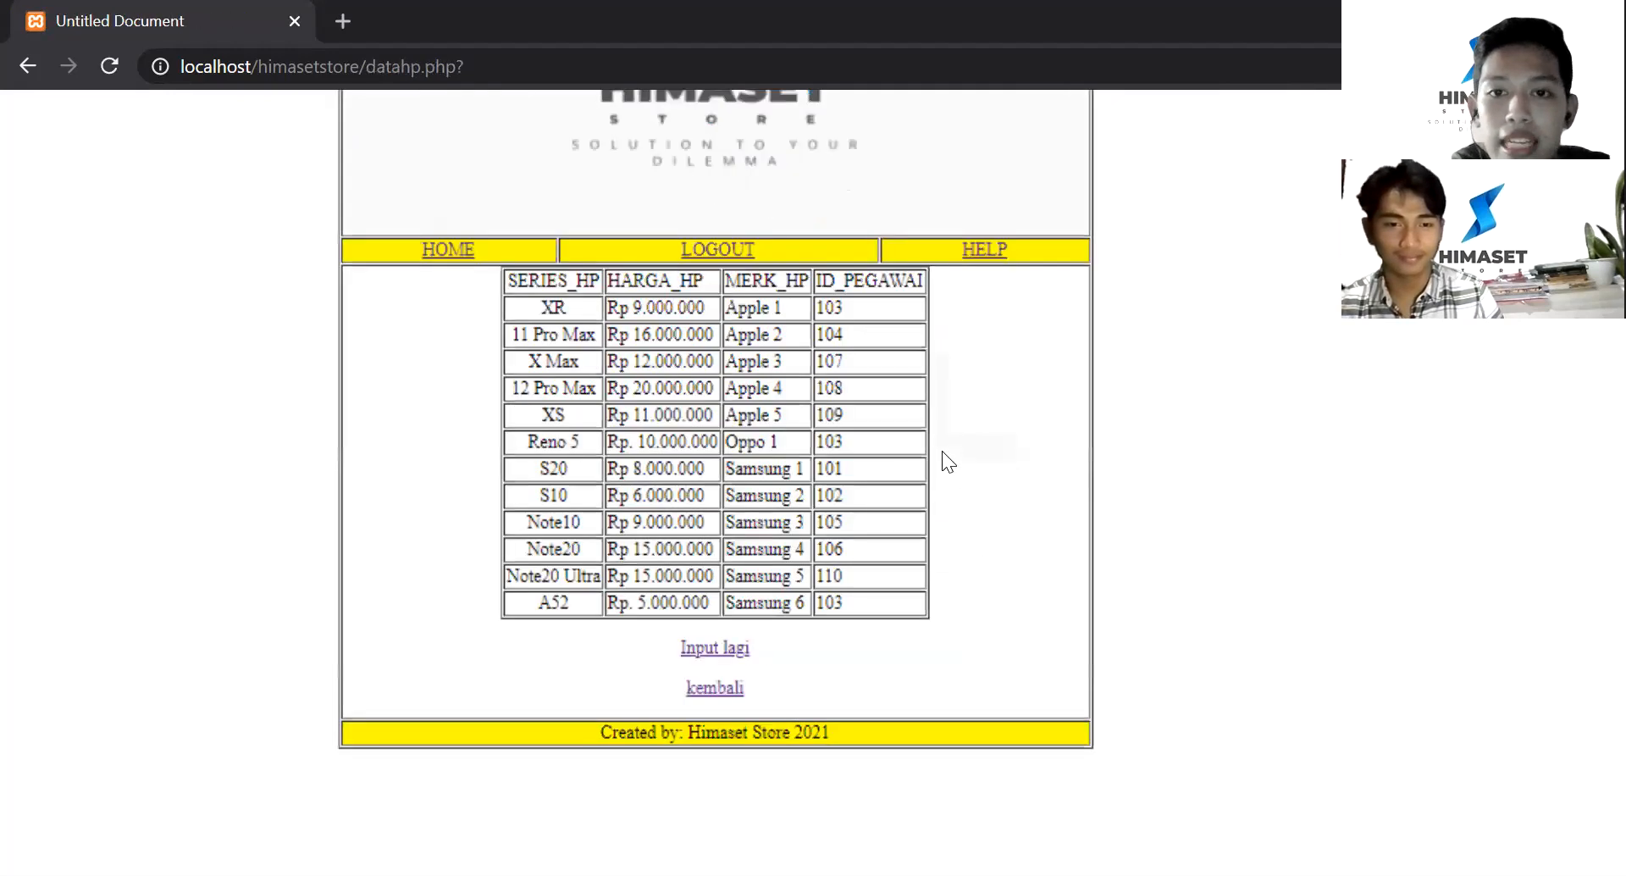
scroll(791, 514, up, 2)
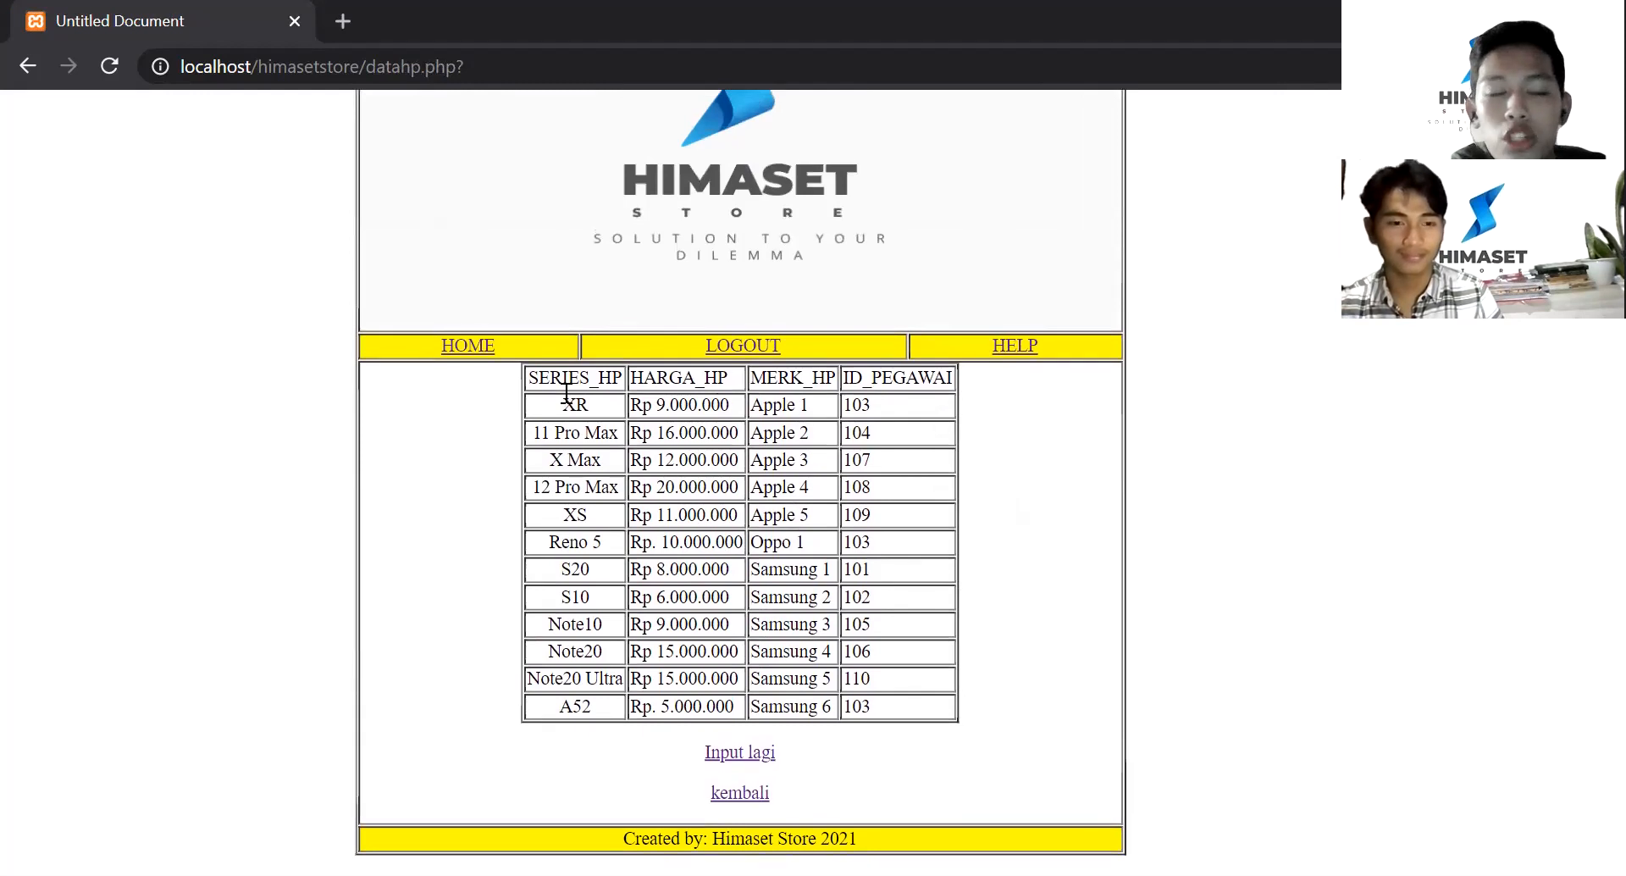
scroll(793, 387, up, 2)
scroll(793, 388, down, 3)
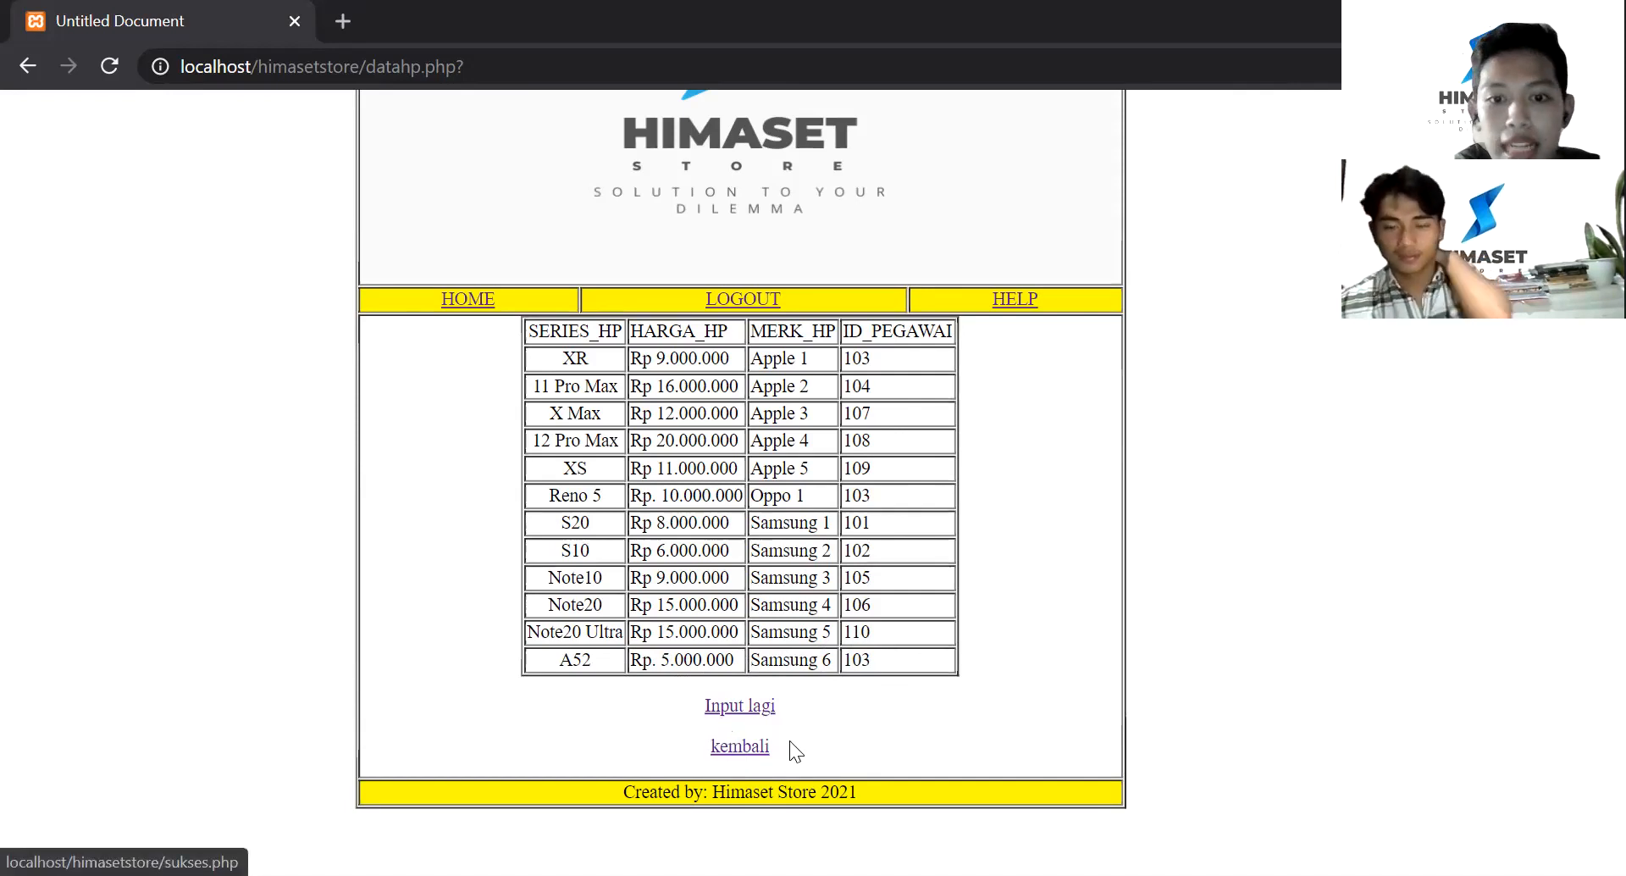
- Go back to sukses.php, view the ten-customer Data Konsumen table, then return to the menu
click(740, 749)
scroll(948, 487, up, 5)
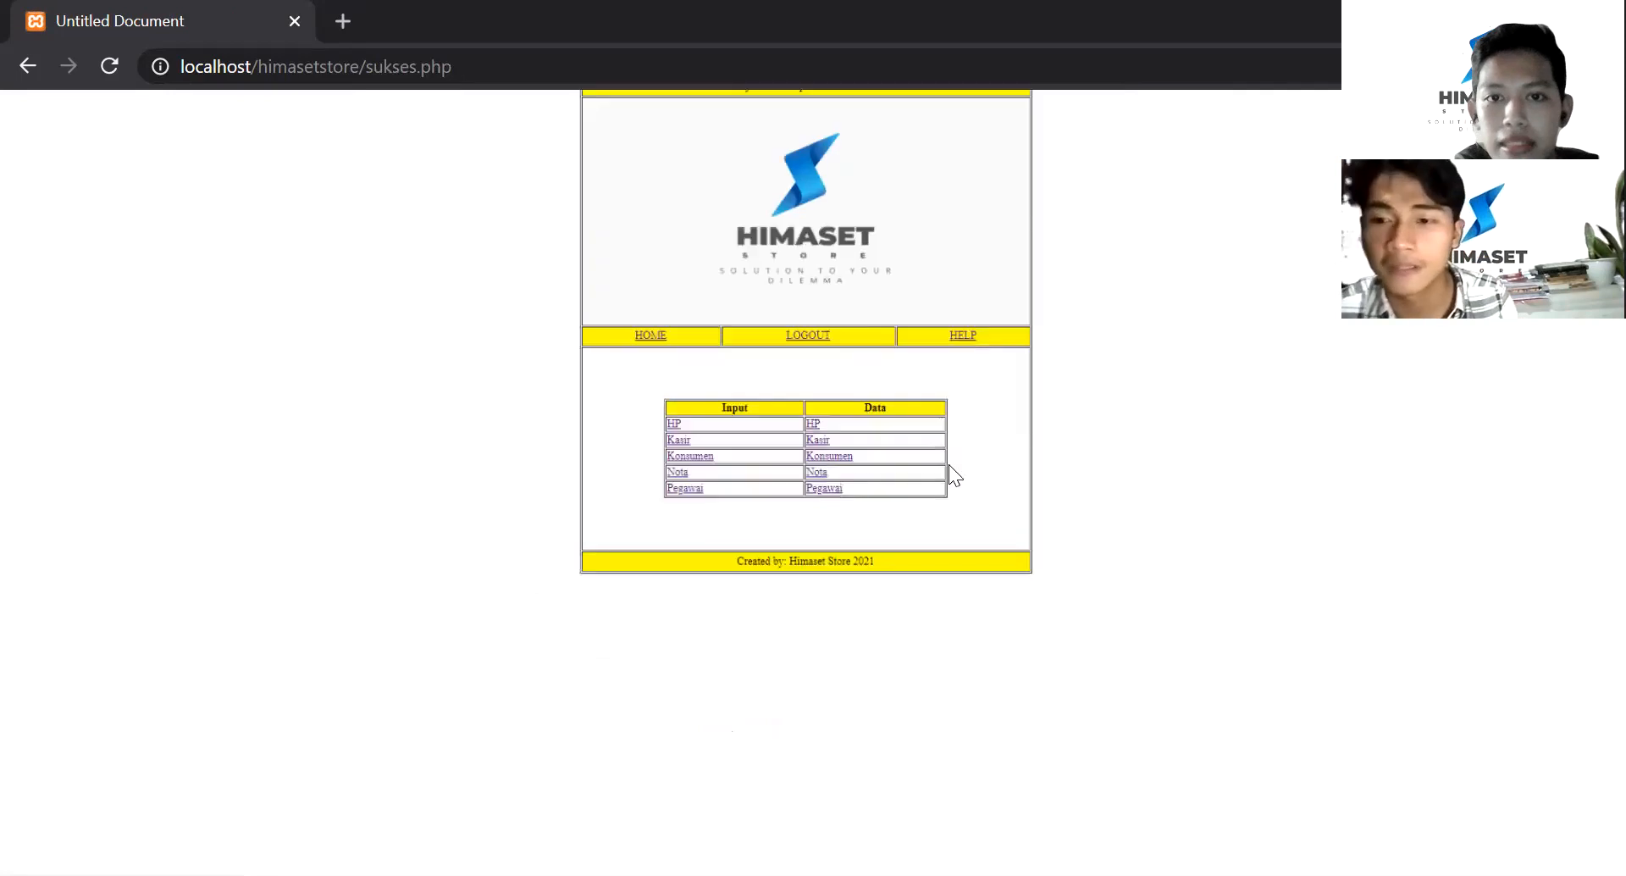
scroll(753, 486, down, 1)
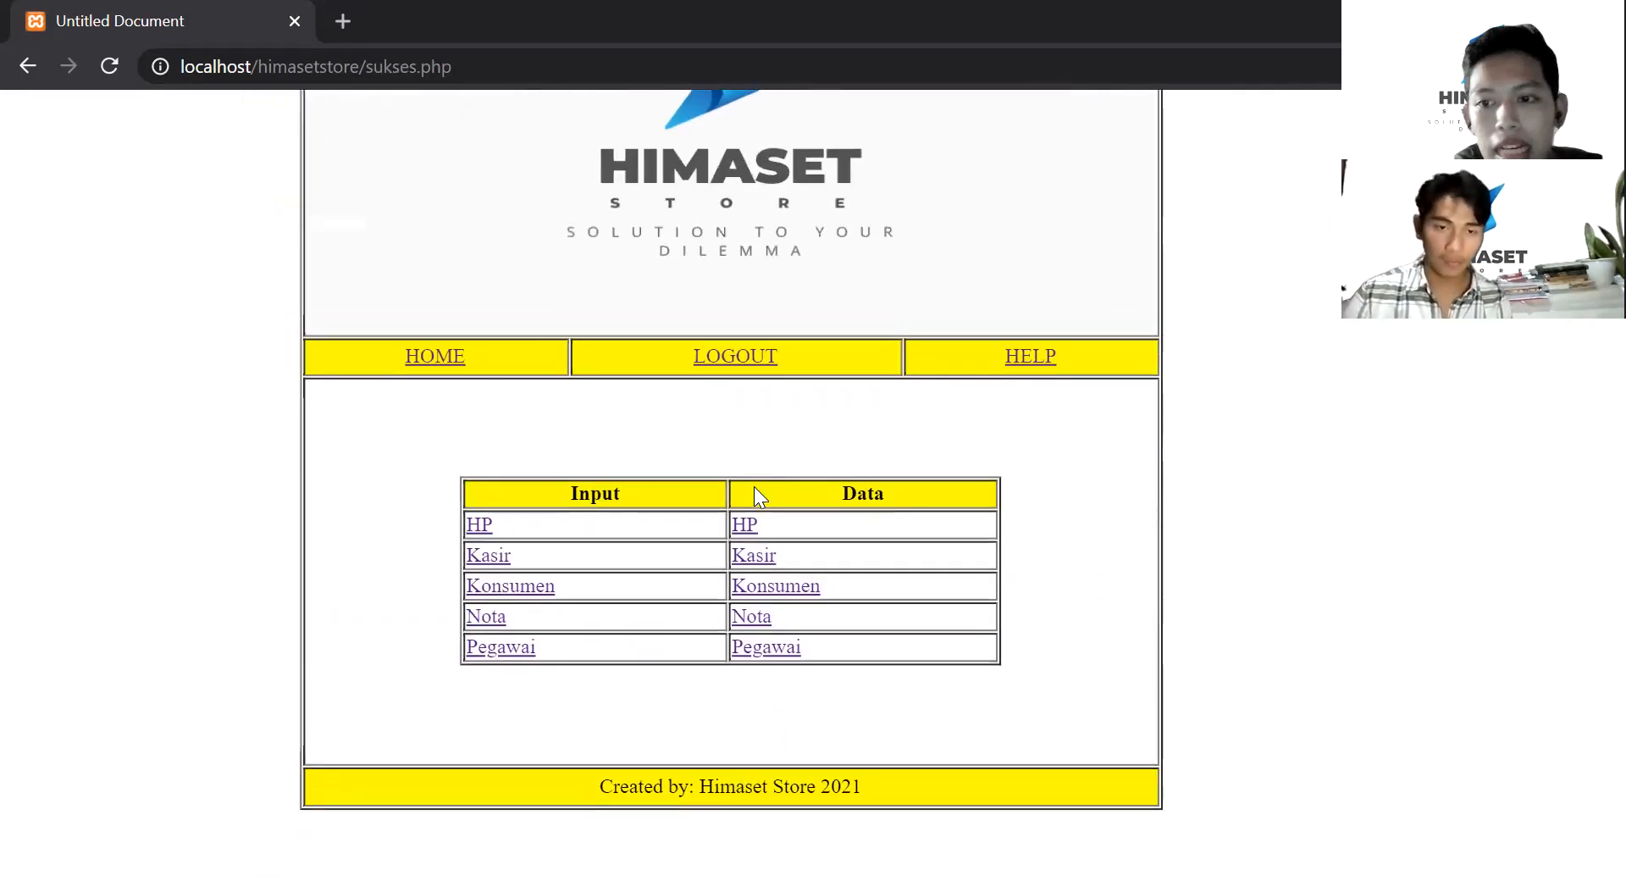
scroll(753, 486, up, 2)
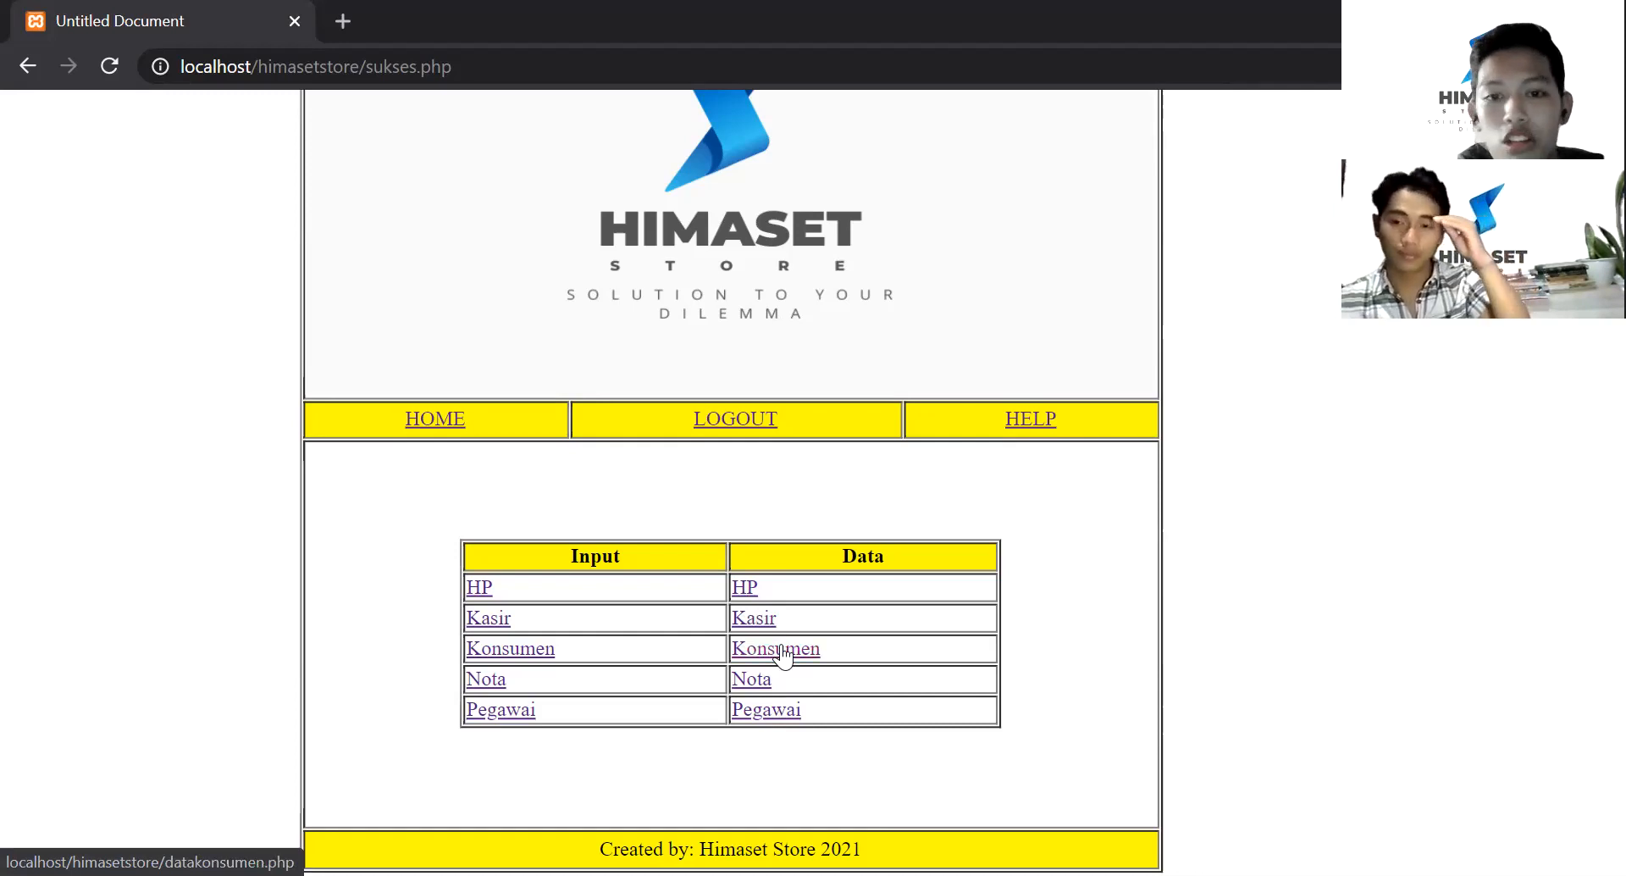
click(783, 655)
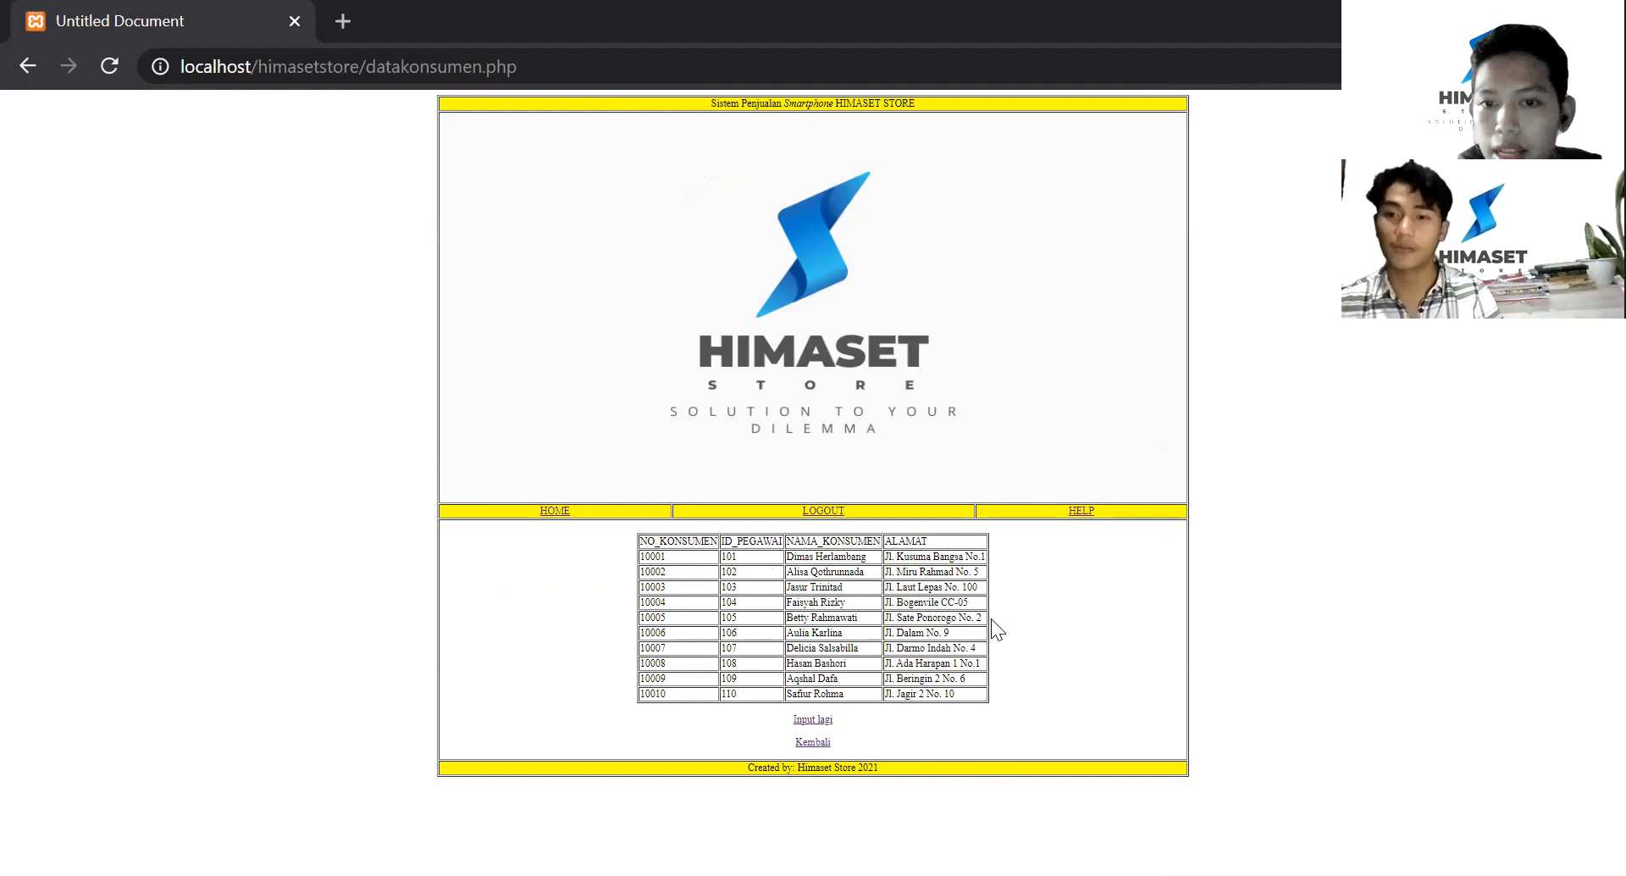
click(814, 746)
scroll(903, 408, up, 3)
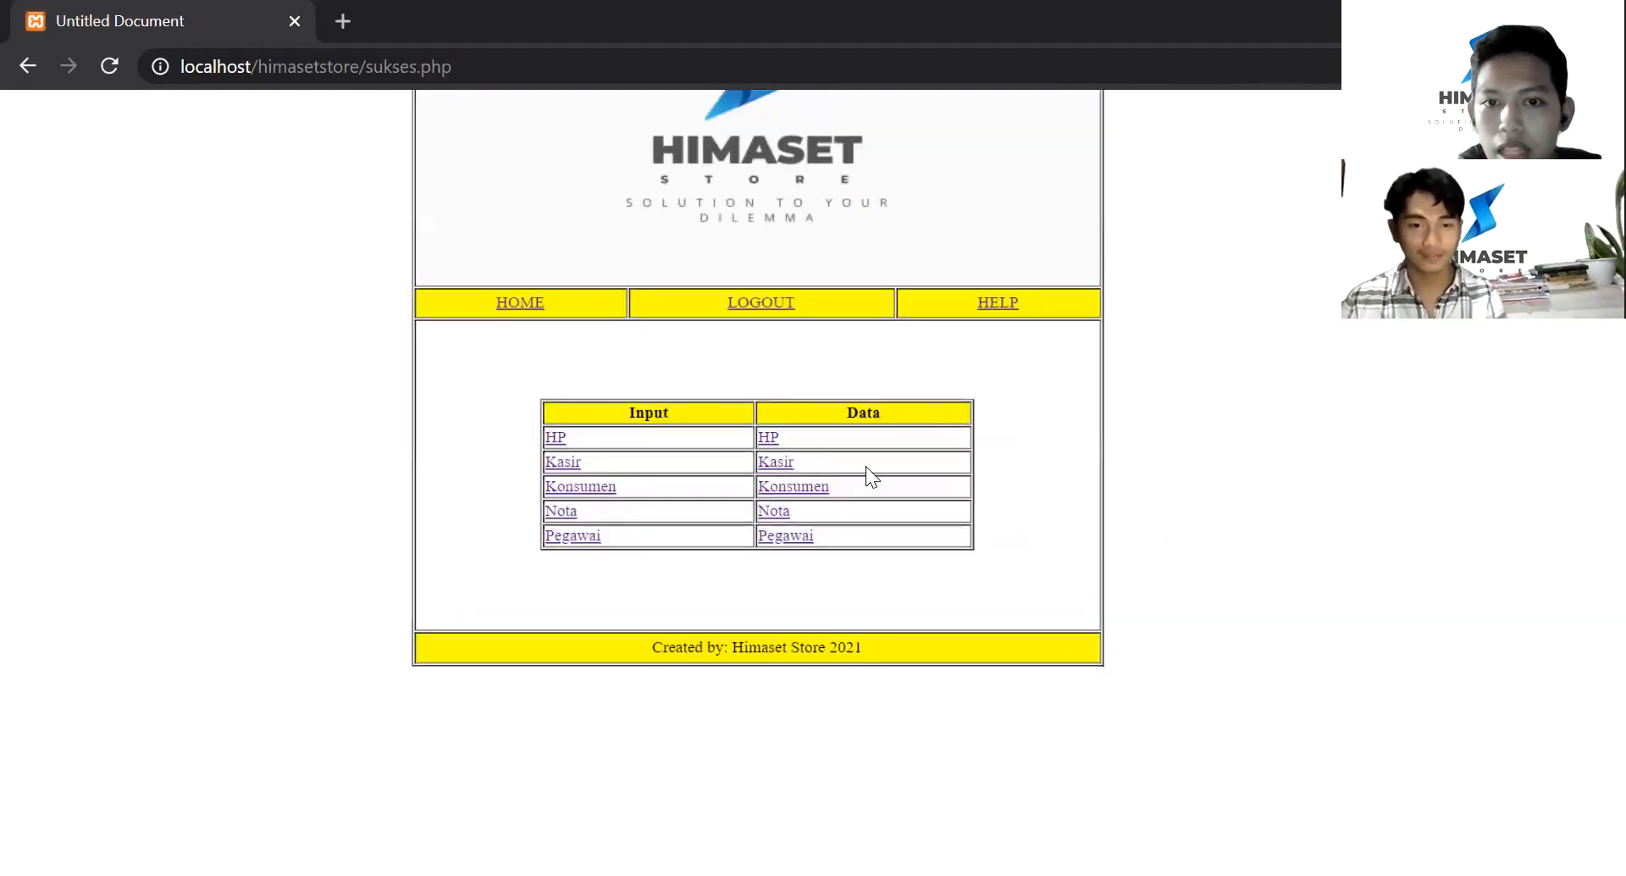
click(774, 513)
scroll(875, 570, up, 3)
scroll(875, 571, up, 1)
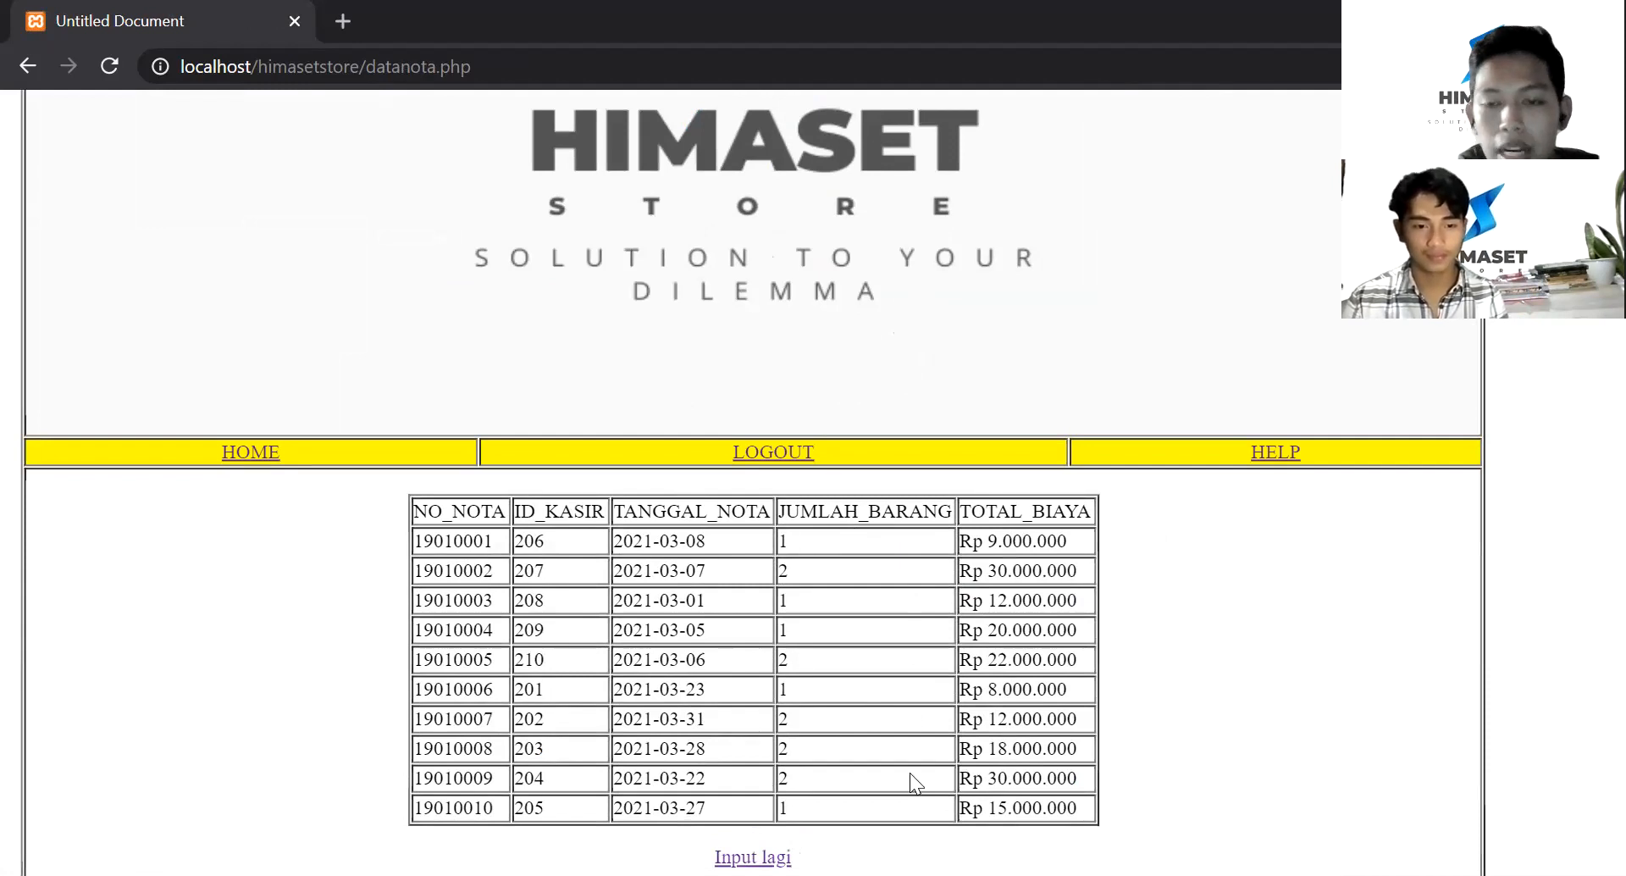
scroll(912, 559, down, 2)
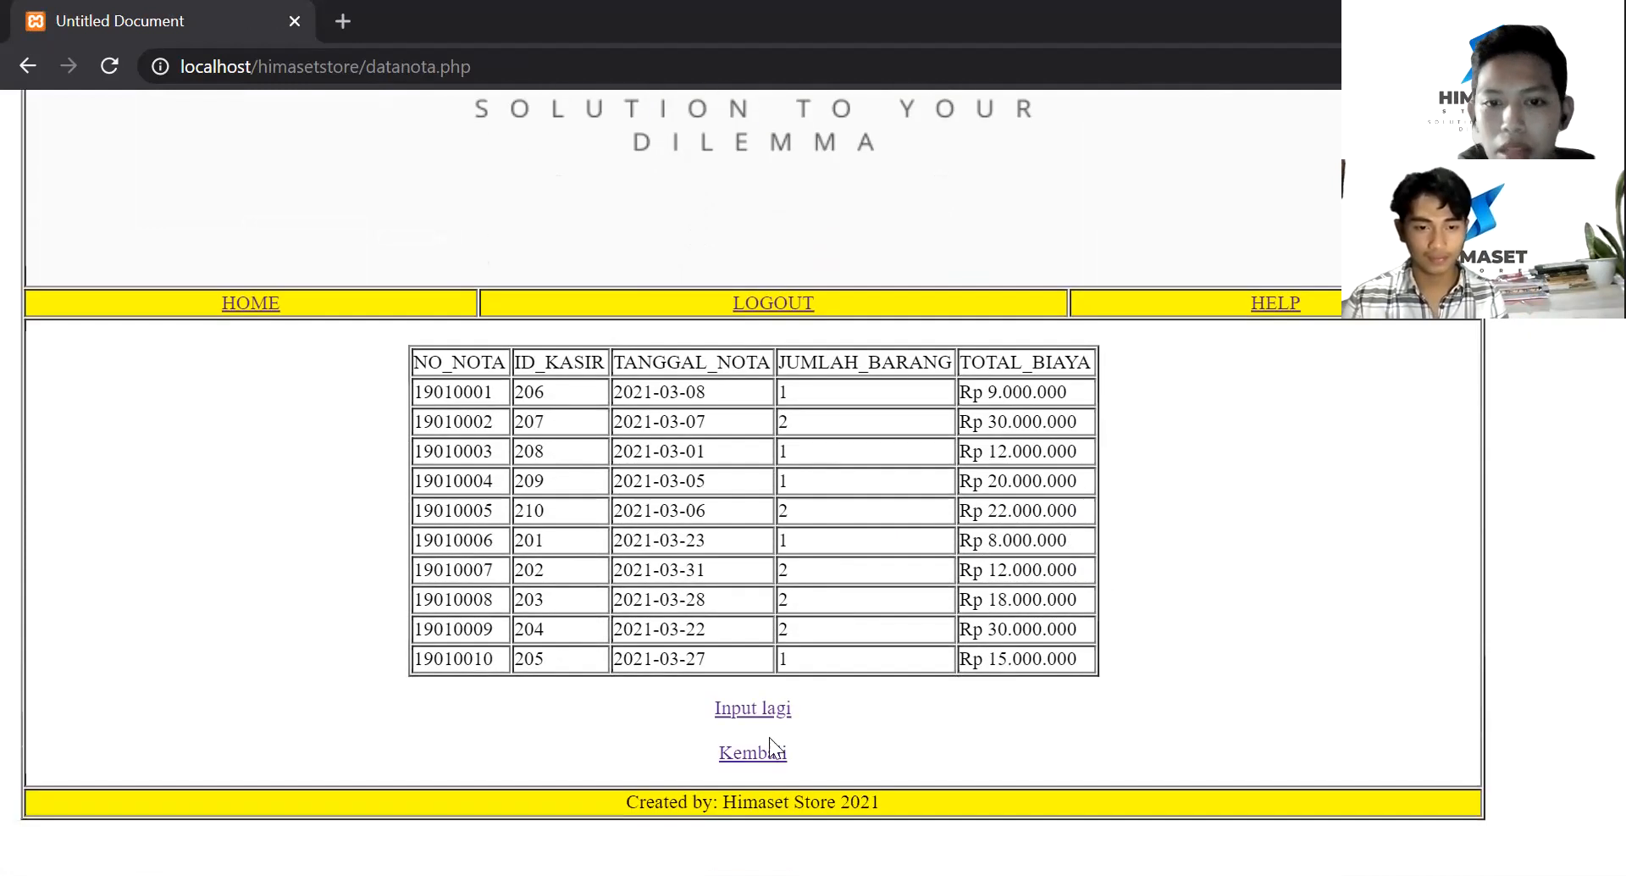
click(765, 753)
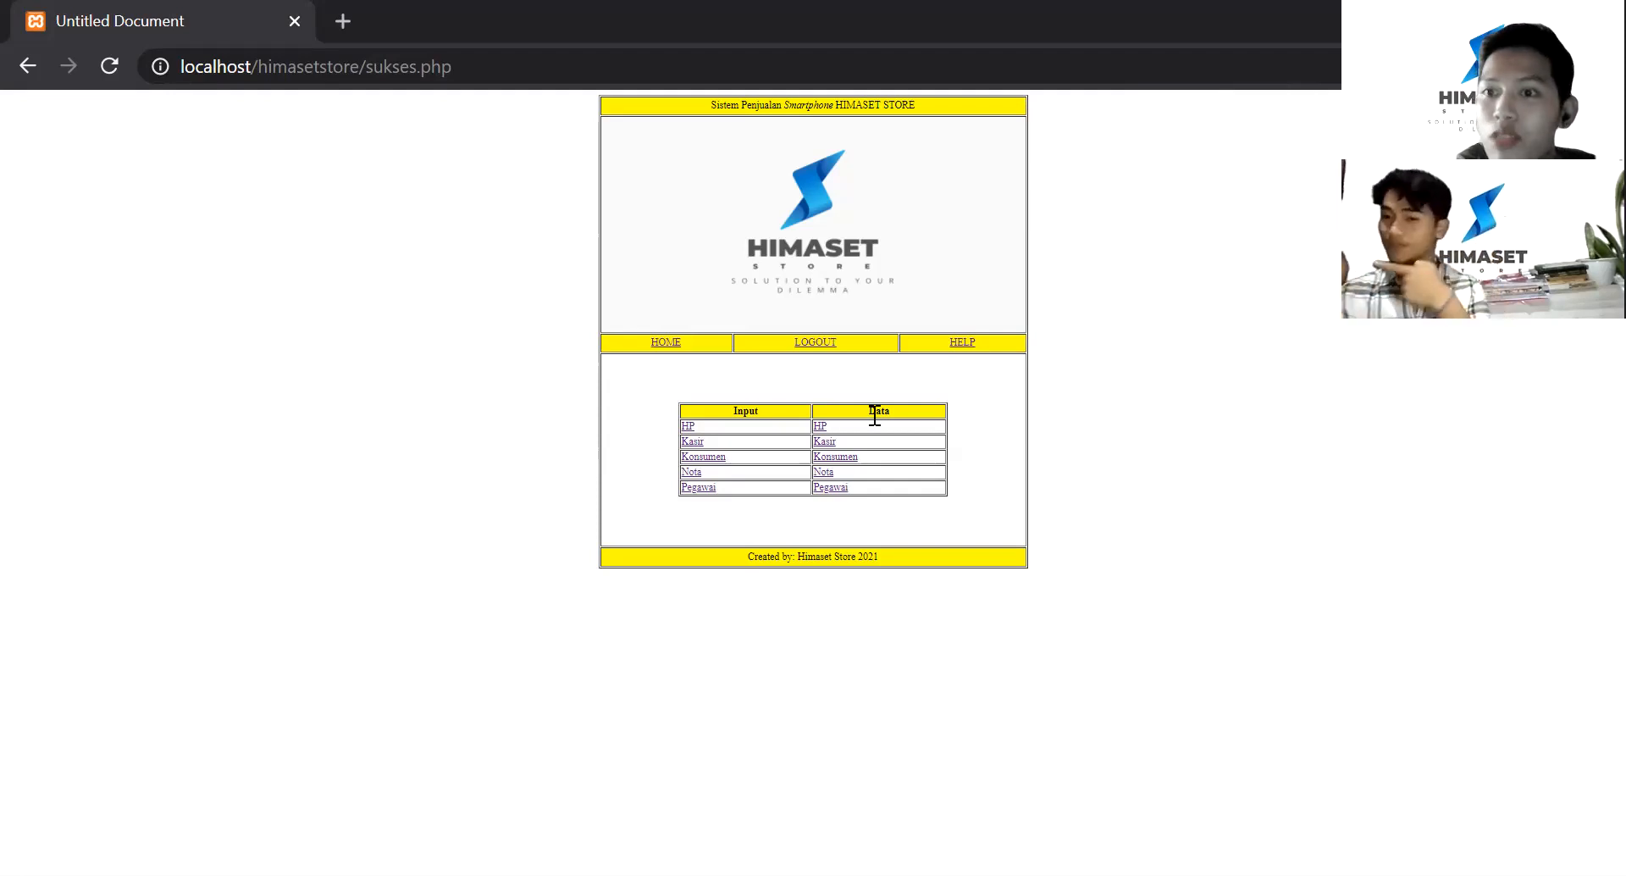
- Sign out of HIMASET STORE via LOGOUT and the Log out link on logout.php
click(829, 345)
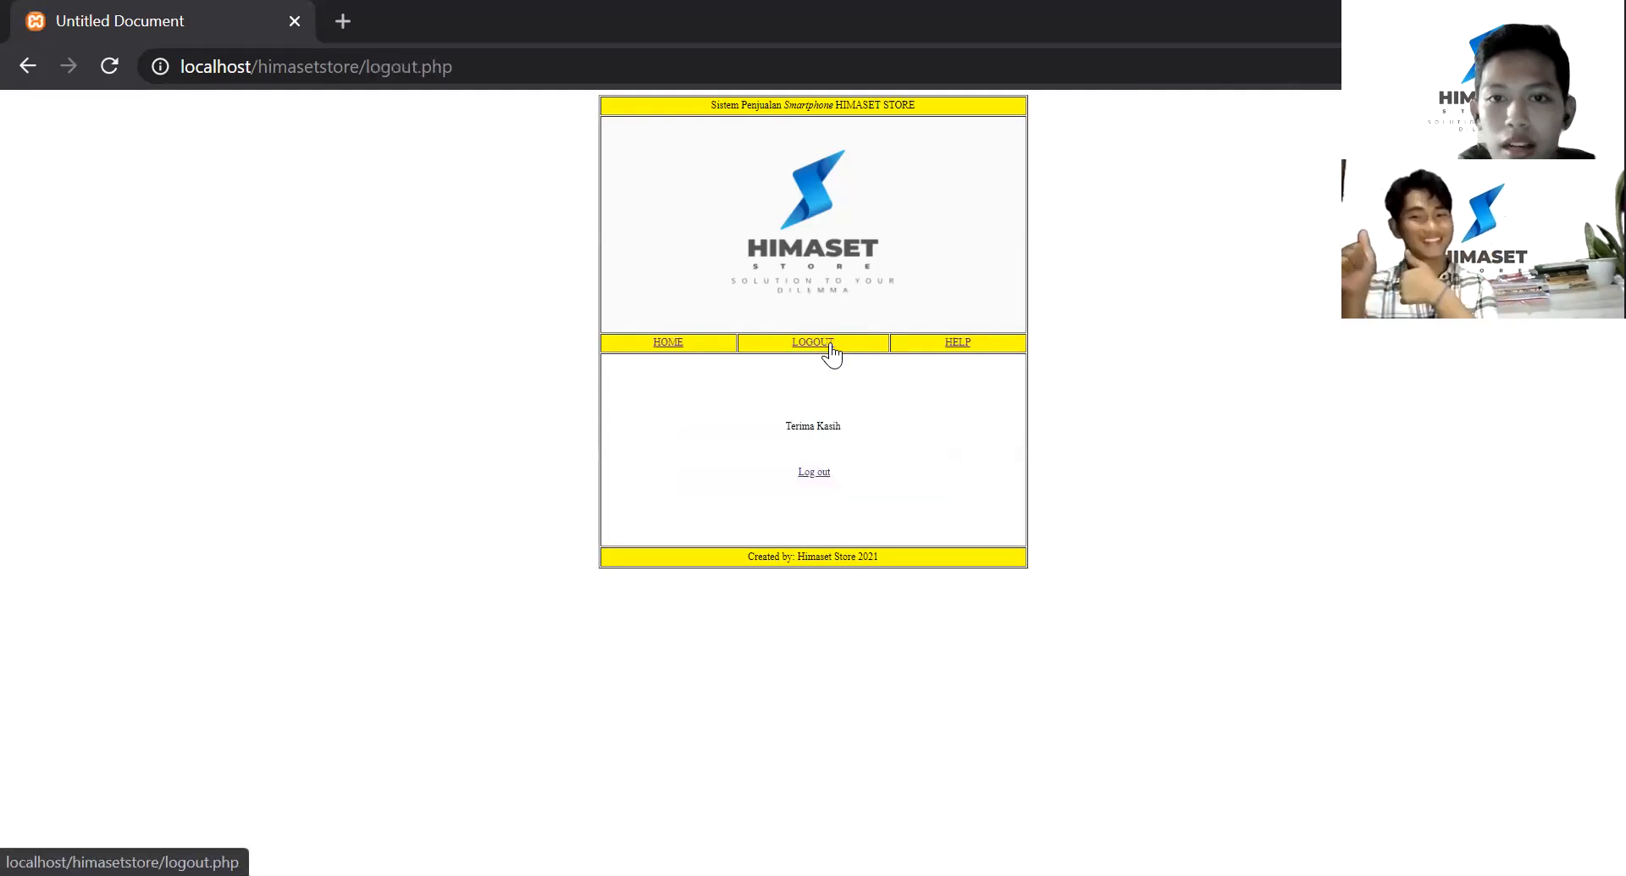
ctrl+scroll(859, 399, up, 5)
scroll(859, 400, up, 2)
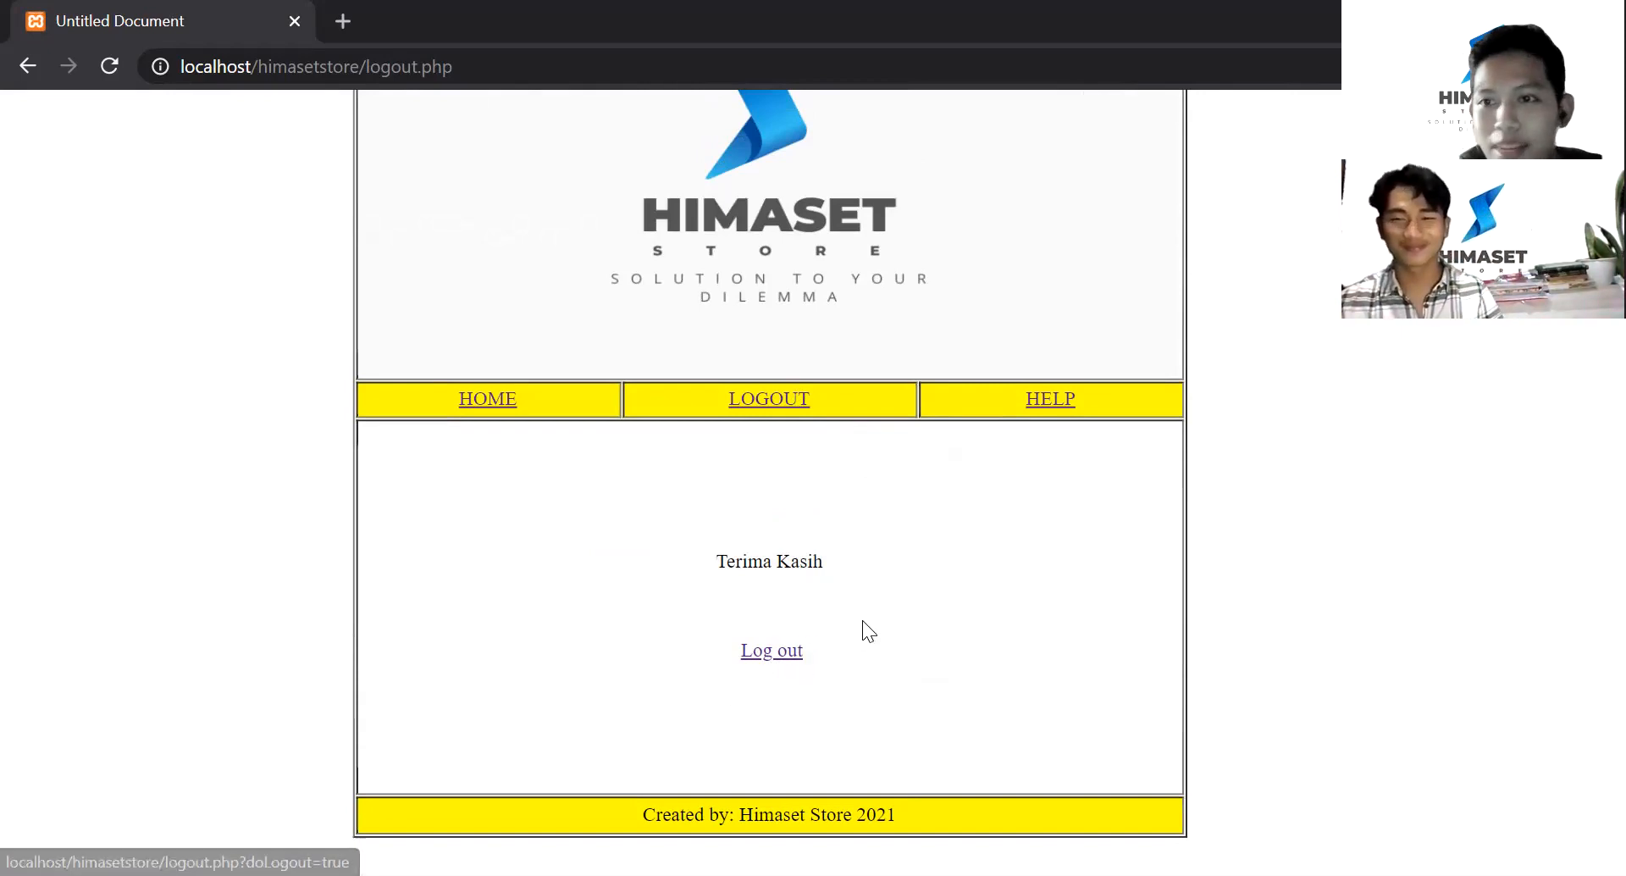
click(783, 654)
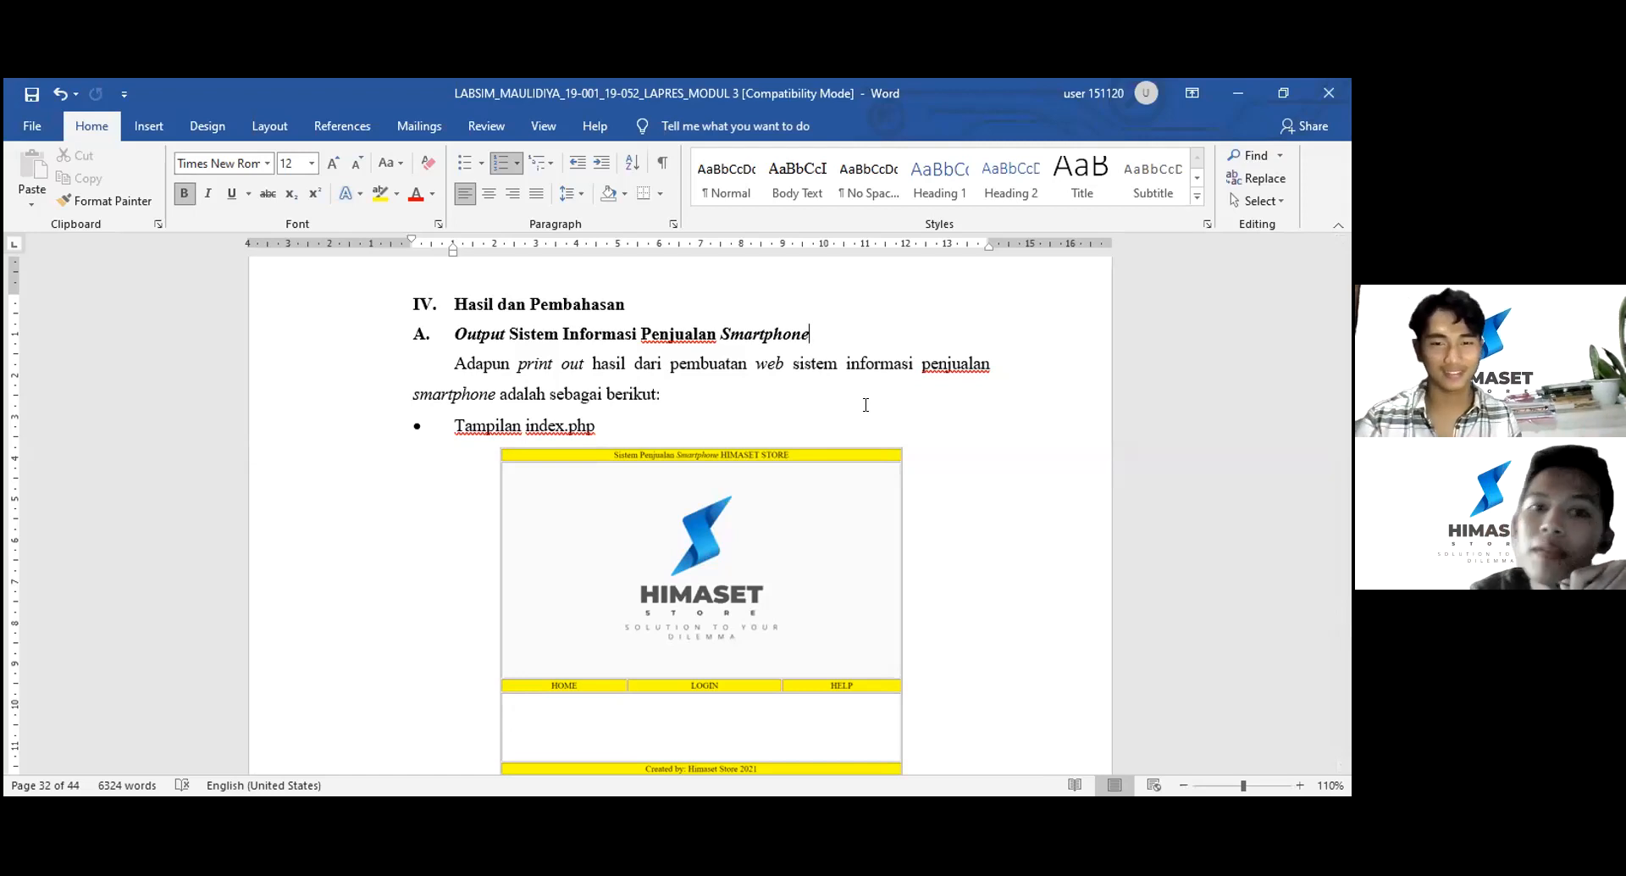
- Scroll through figures Gambar 4.6–4.19 down to the B. Analisa Output heading
scroll(865, 404, down, 1)
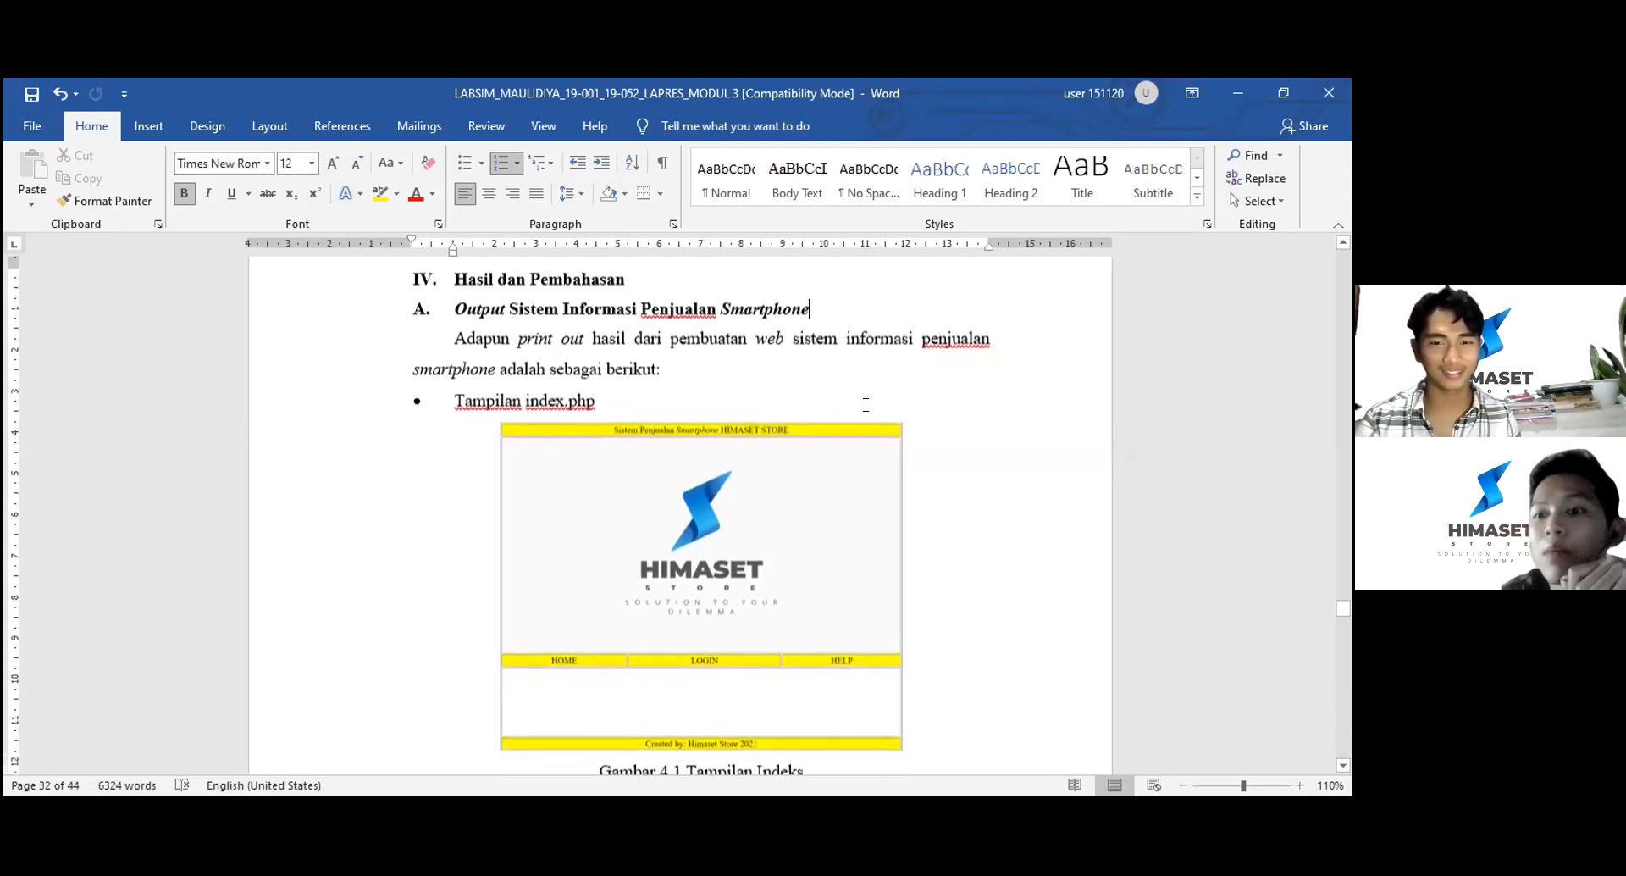
scroll(865, 405, down, 1)
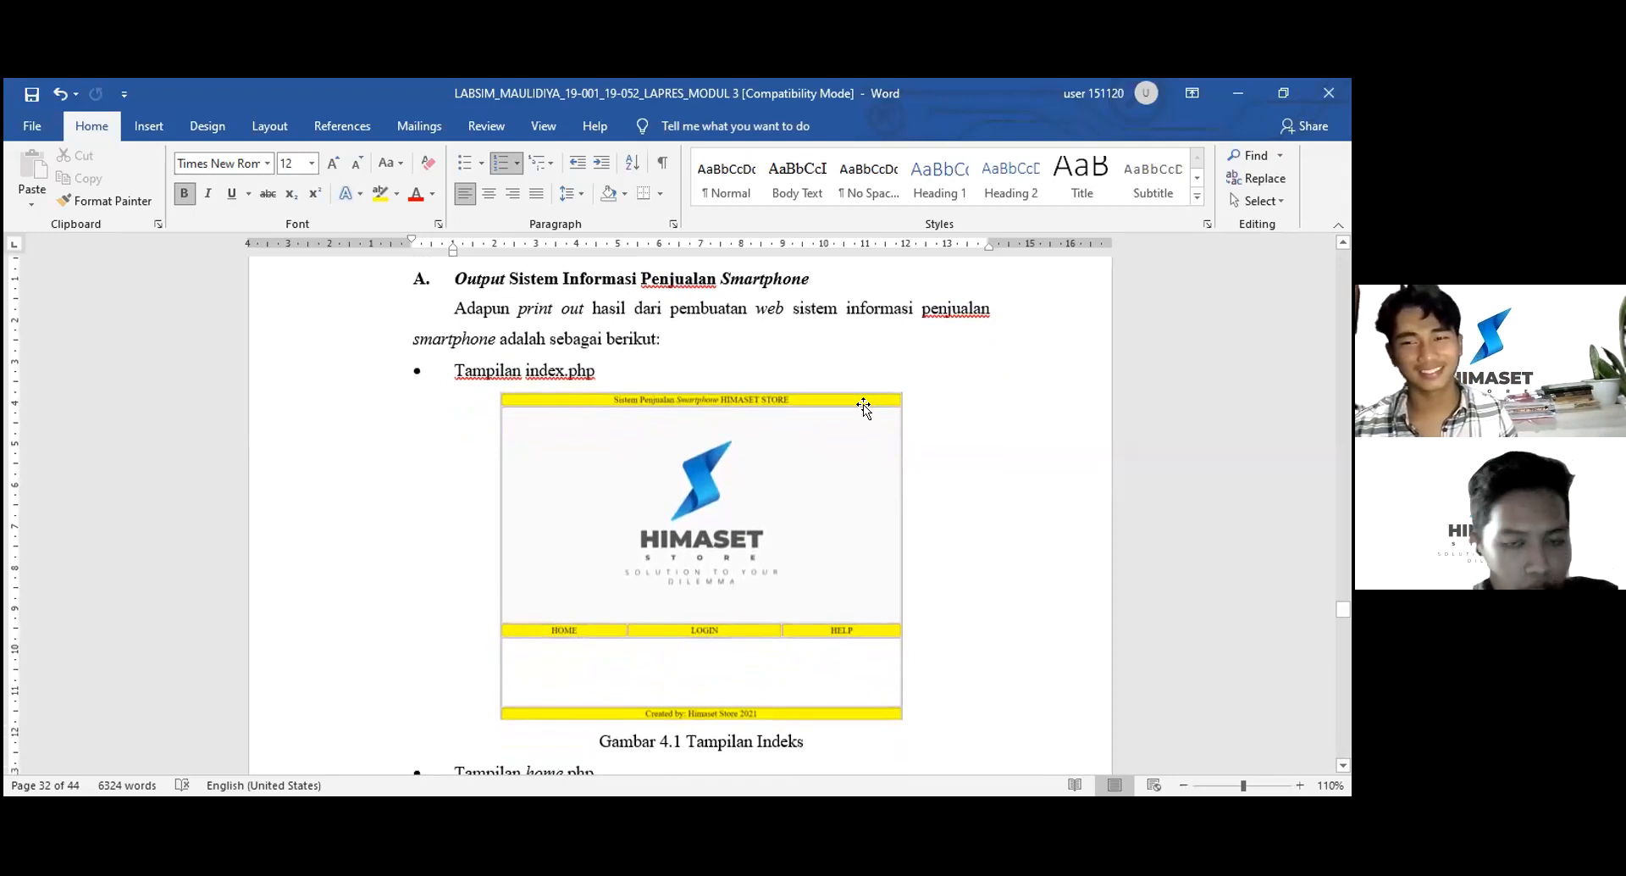
scroll(864, 407, down, 5)
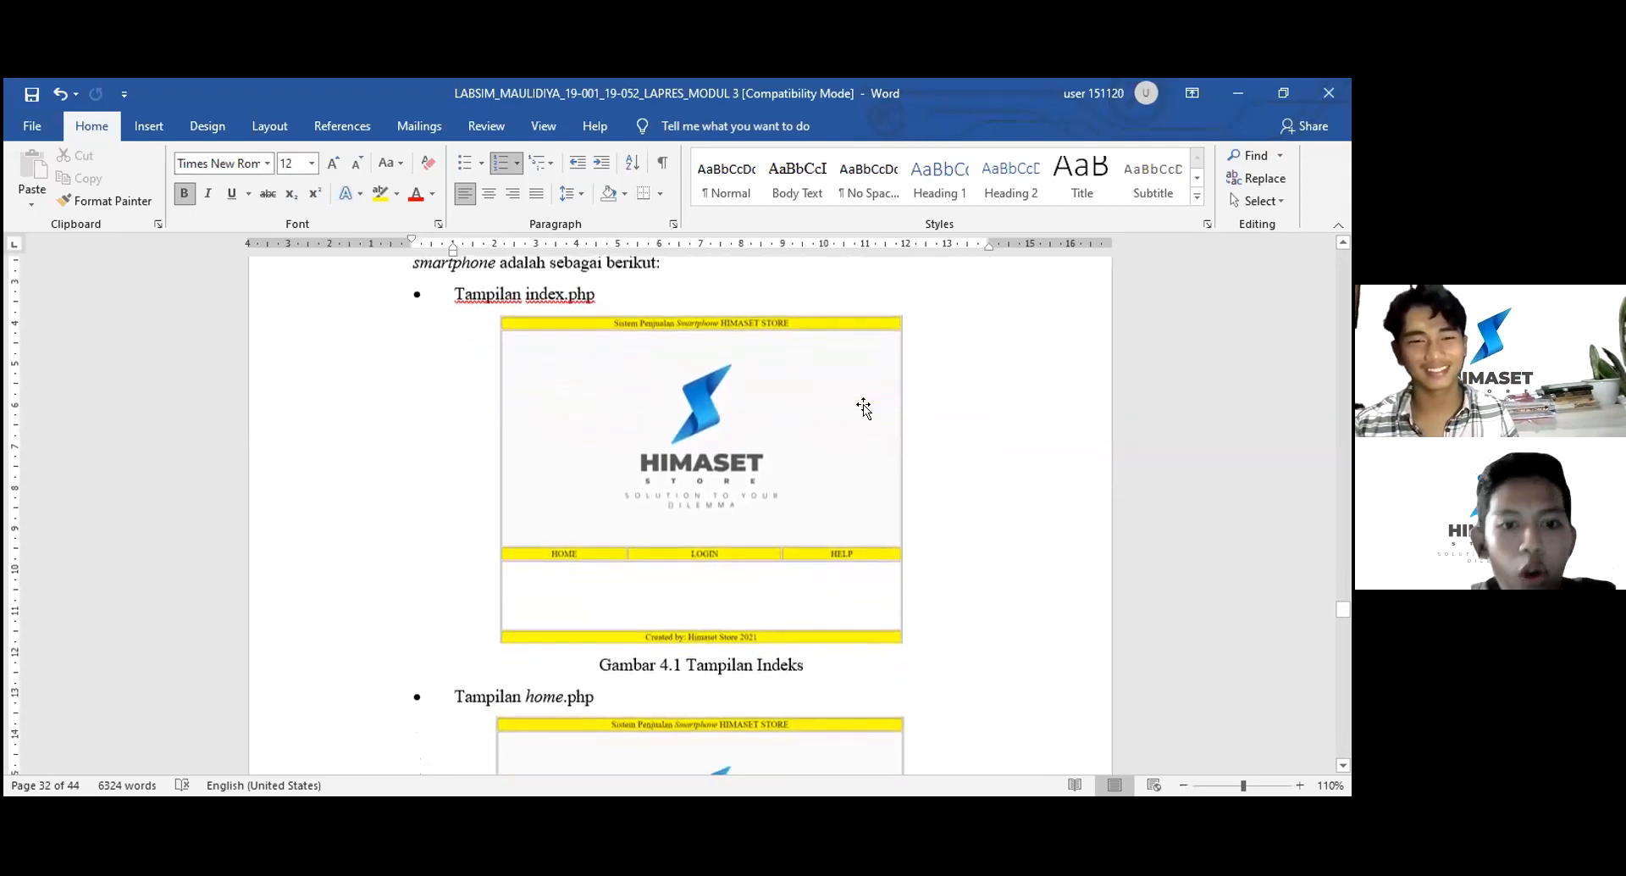
scroll(863, 407, down, 15)
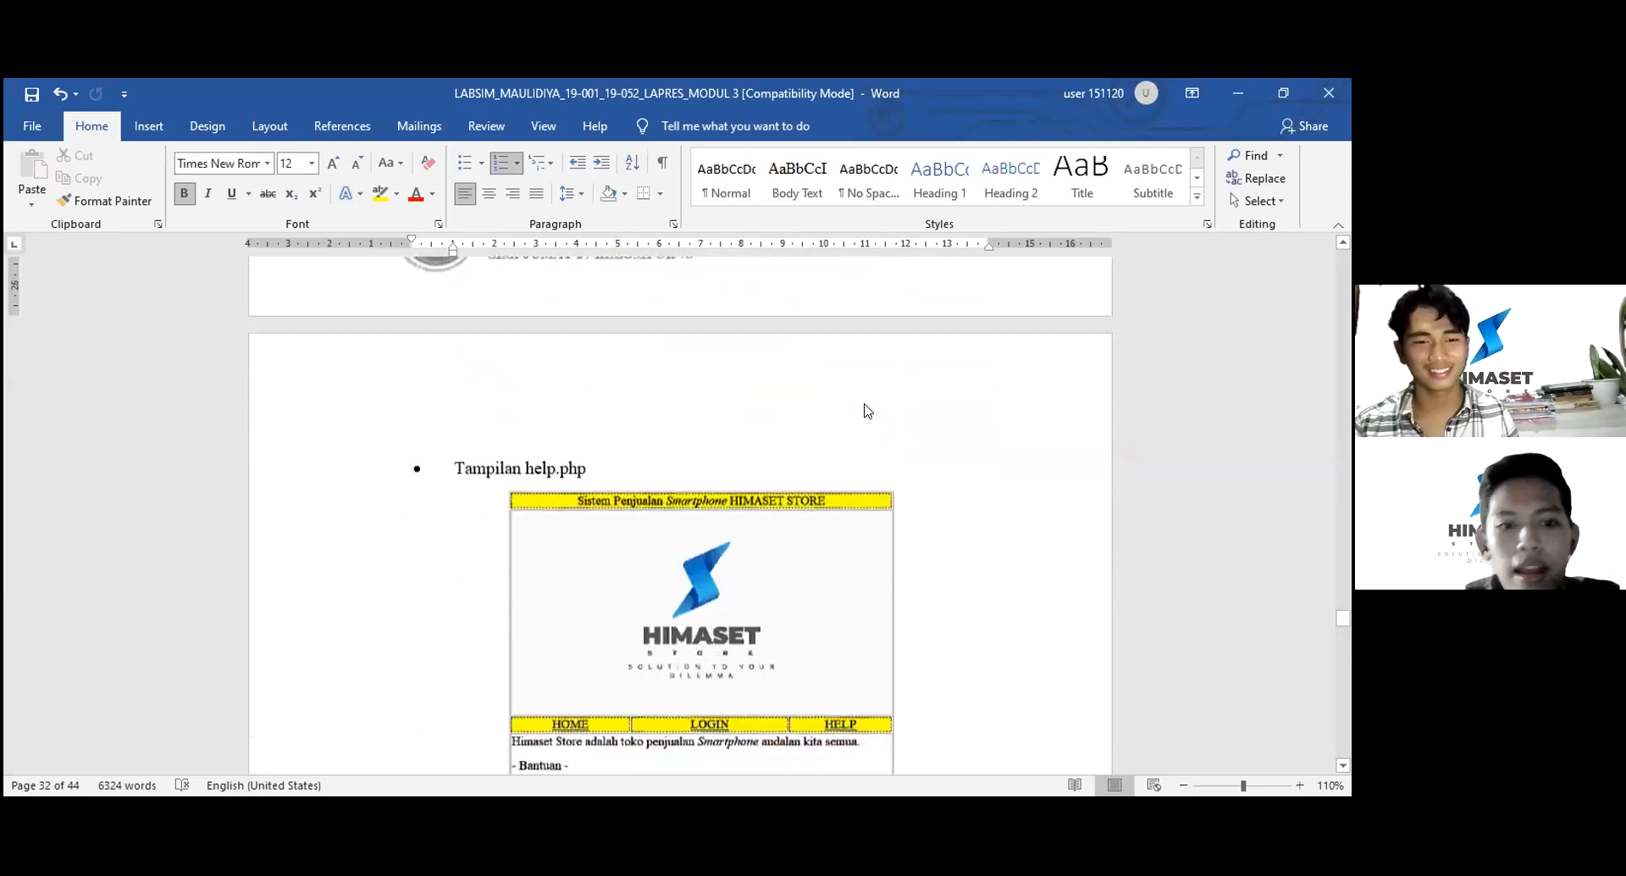
scroll(864, 406, down, 3)
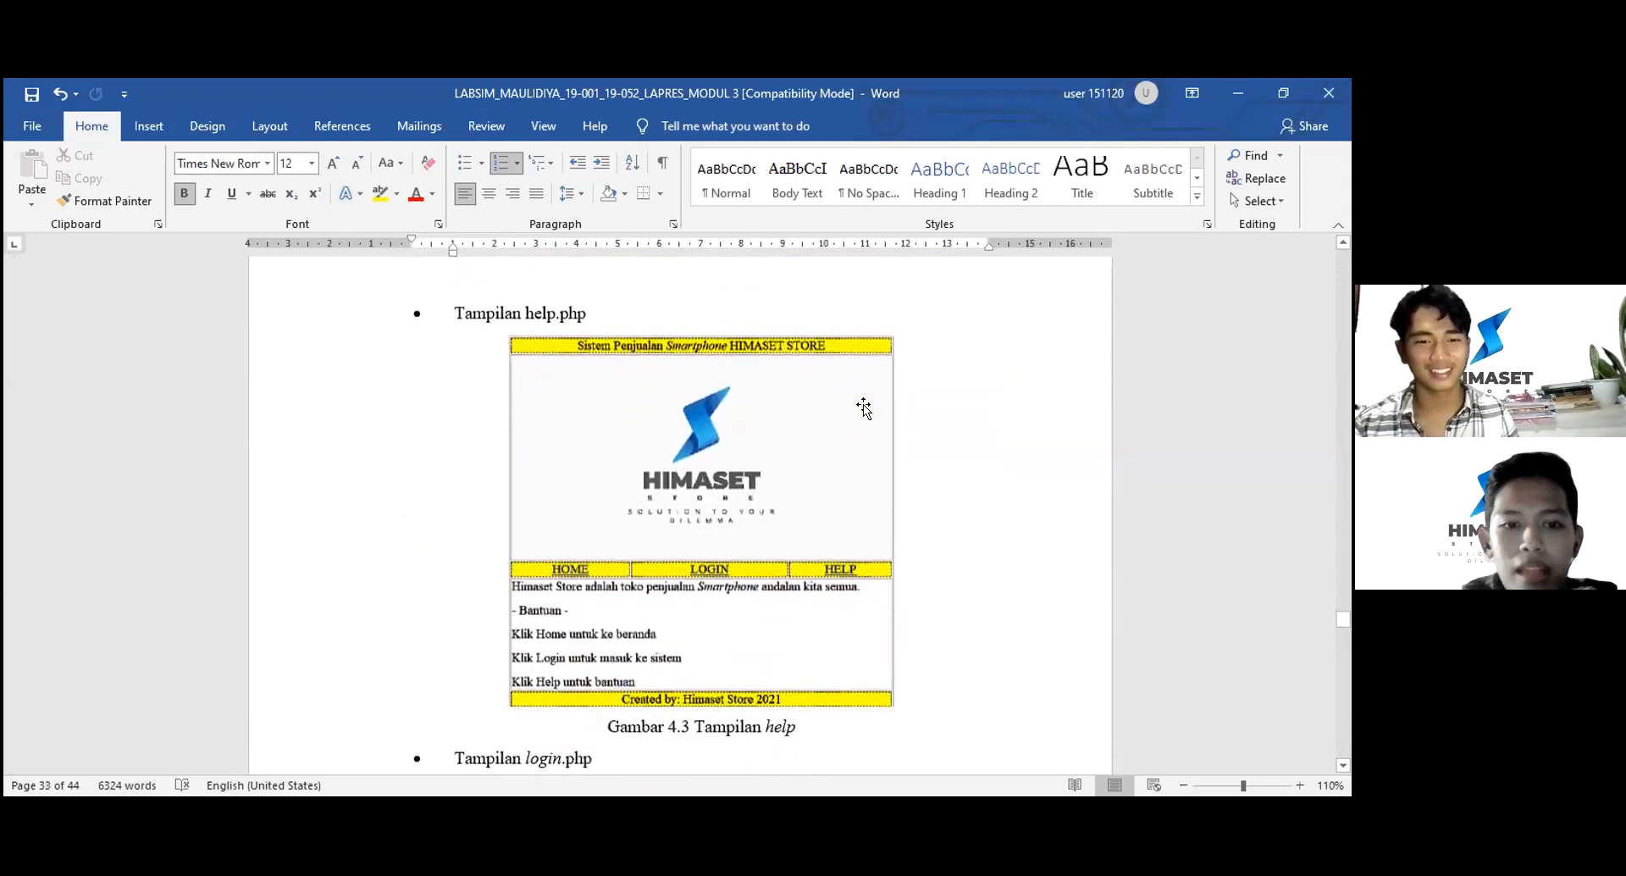
scroll(863, 407, down, 10)
scroll(864, 407, down, 3)
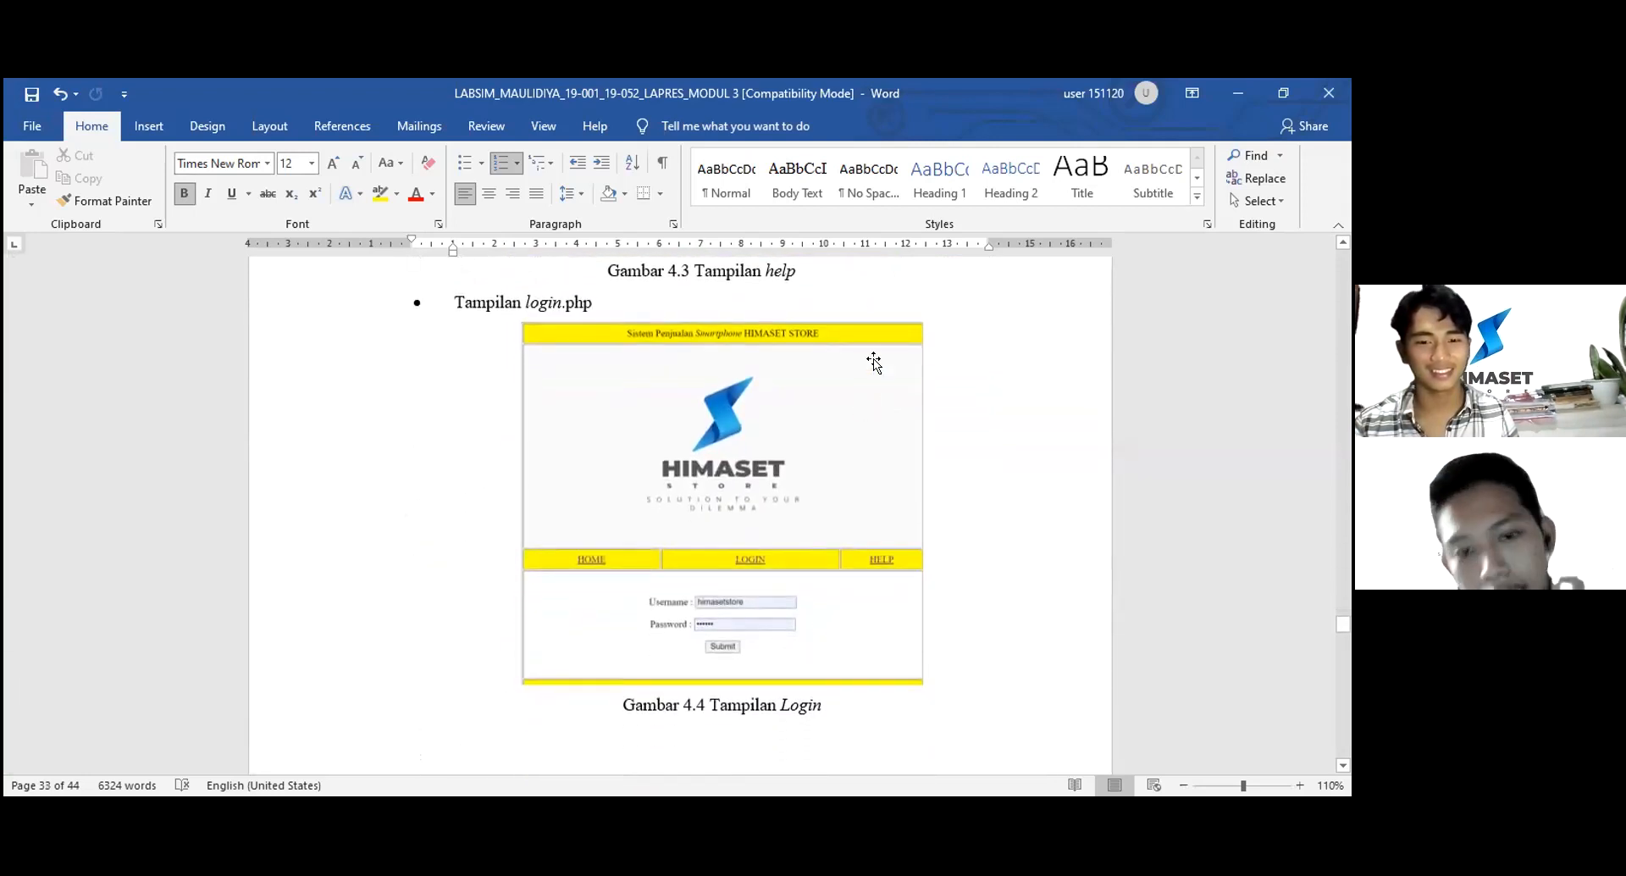
scroll(872, 372, down, 8)
scroll(875, 365, down, 6)
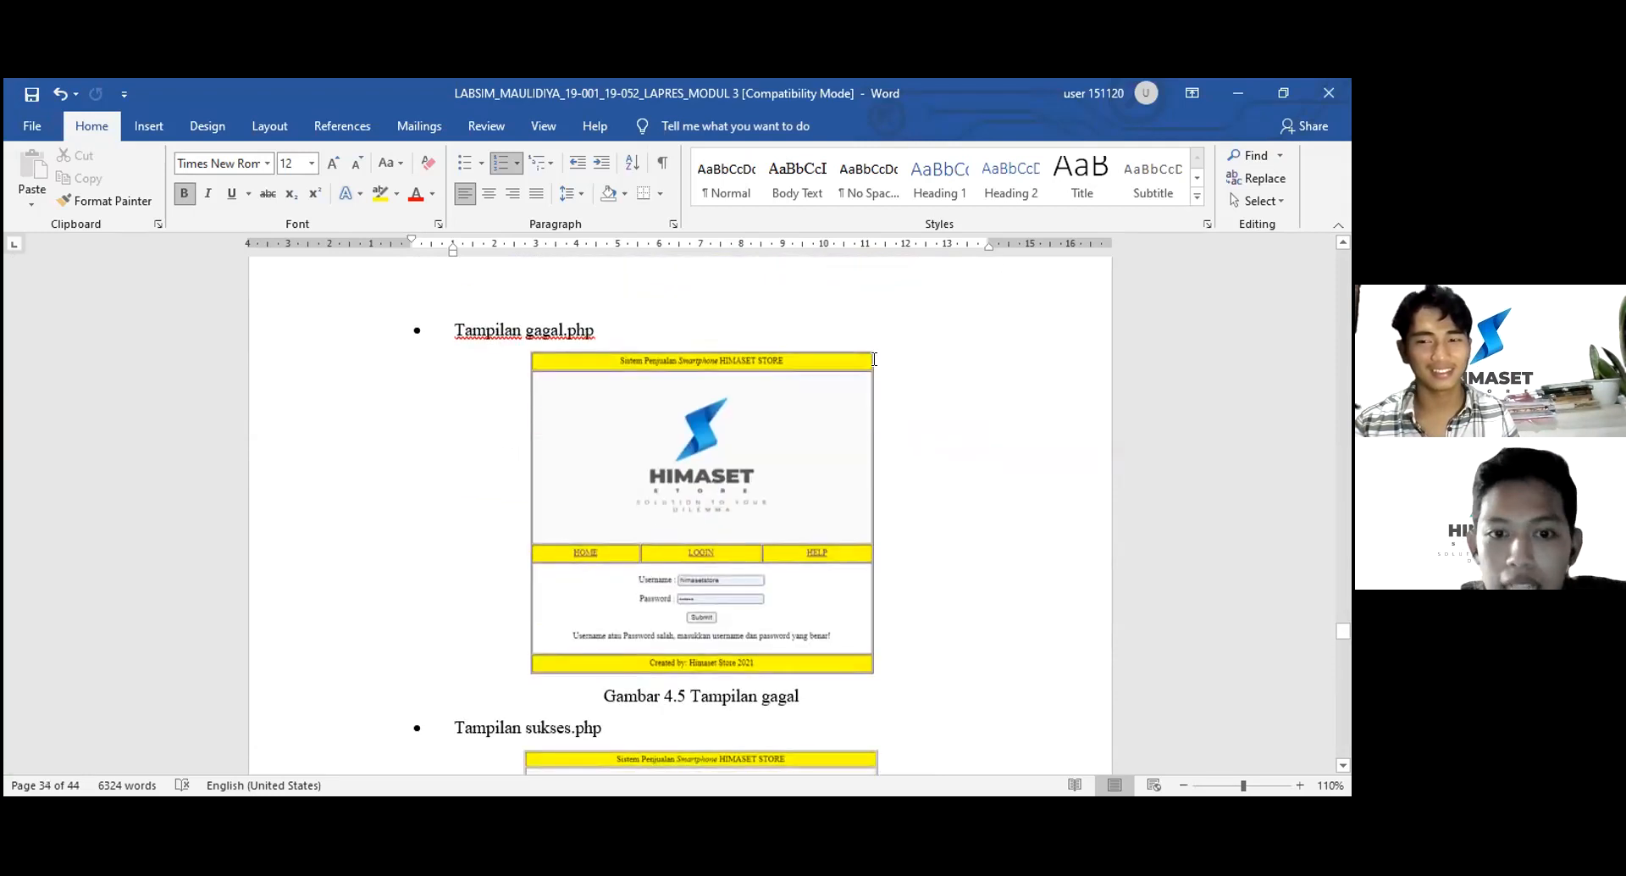
scroll(874, 358, down, 8)
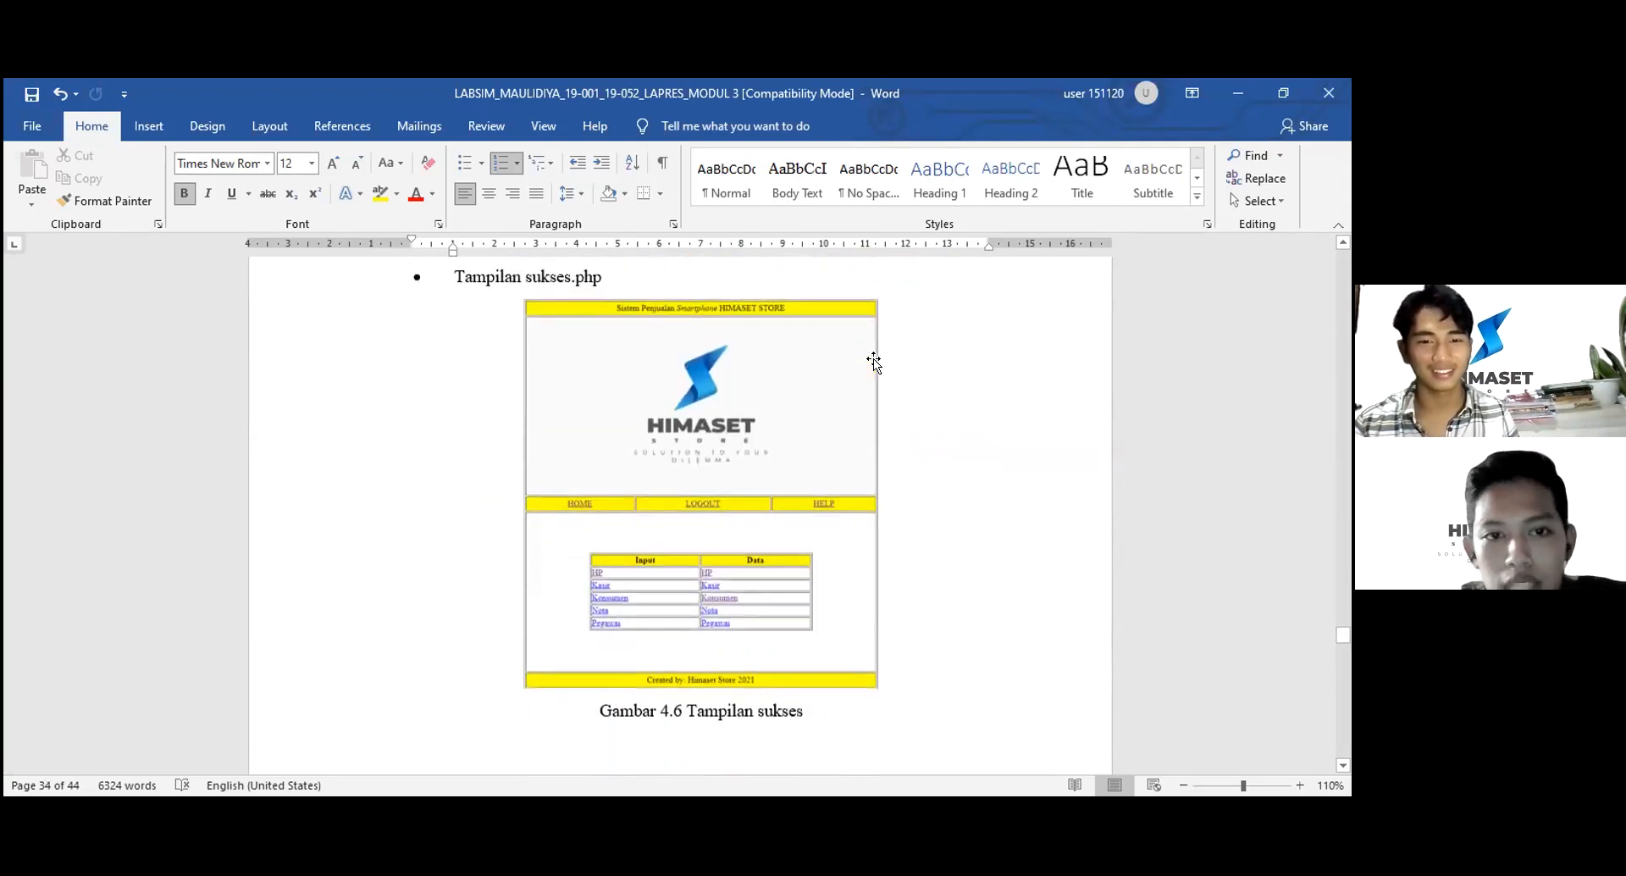
scroll(874, 362, down, 14)
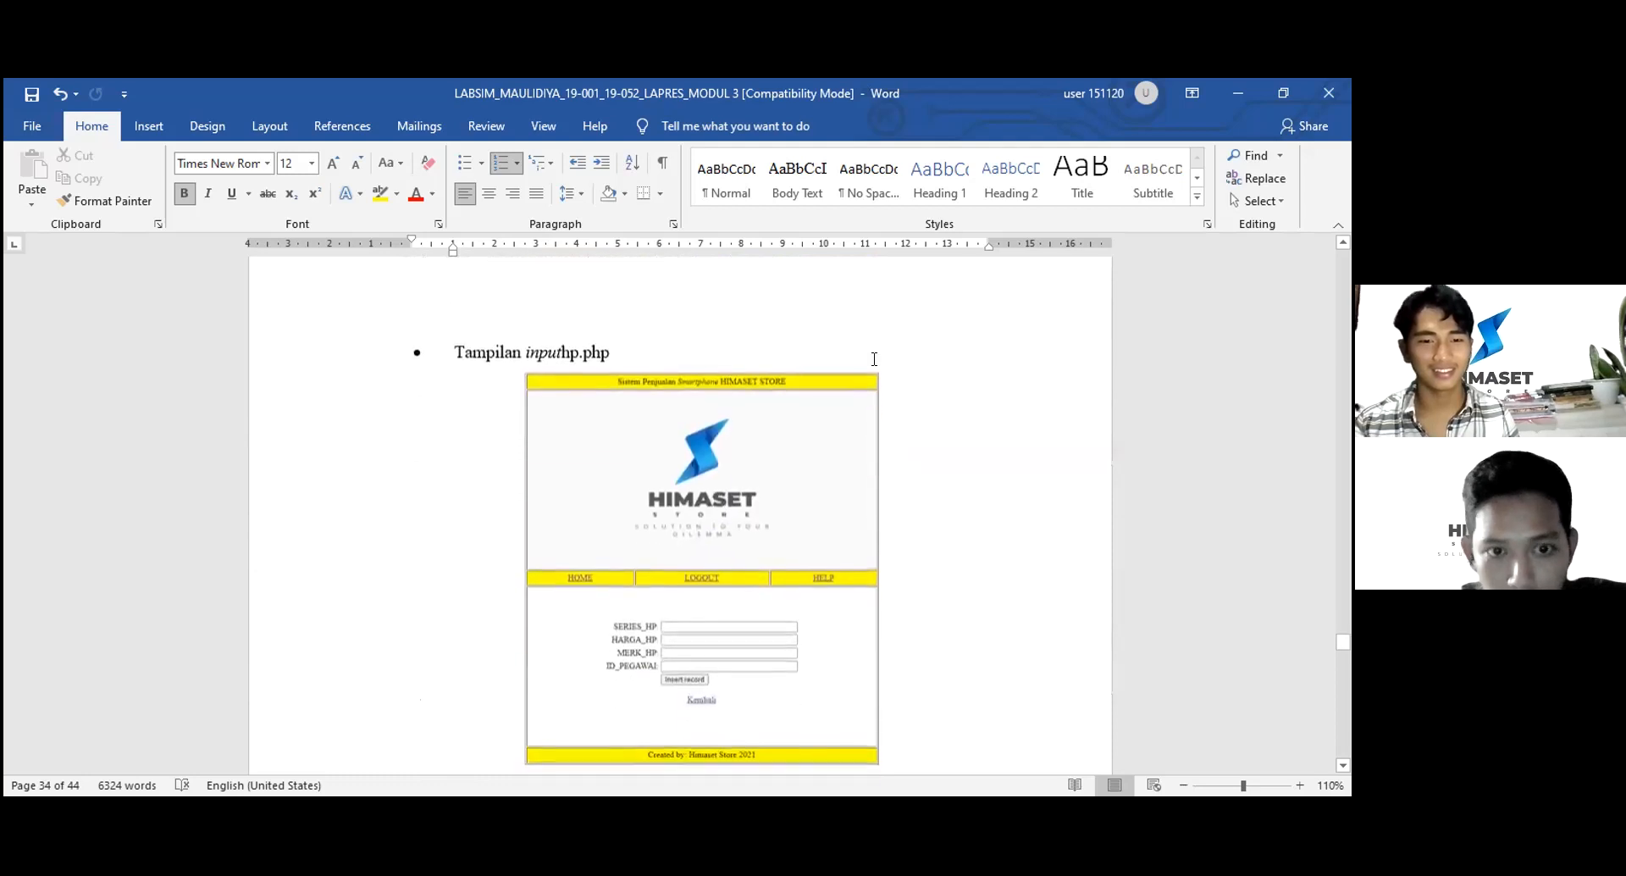
scroll(874, 362, down, 1)
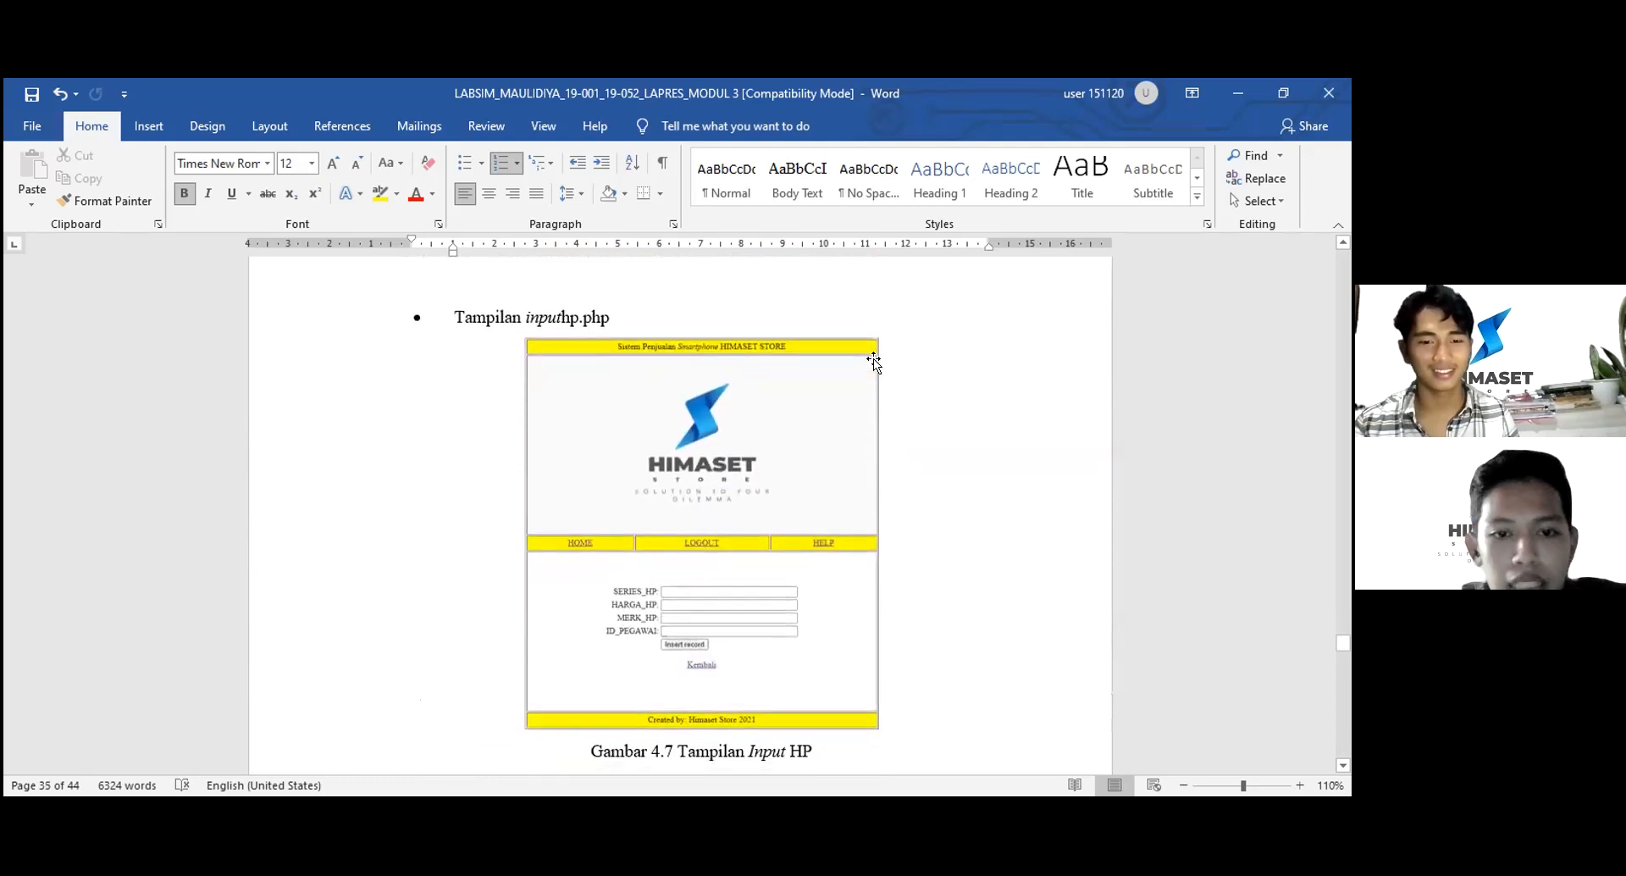
scroll(873, 362, down, 11)
scroll(873, 360, up, 2)
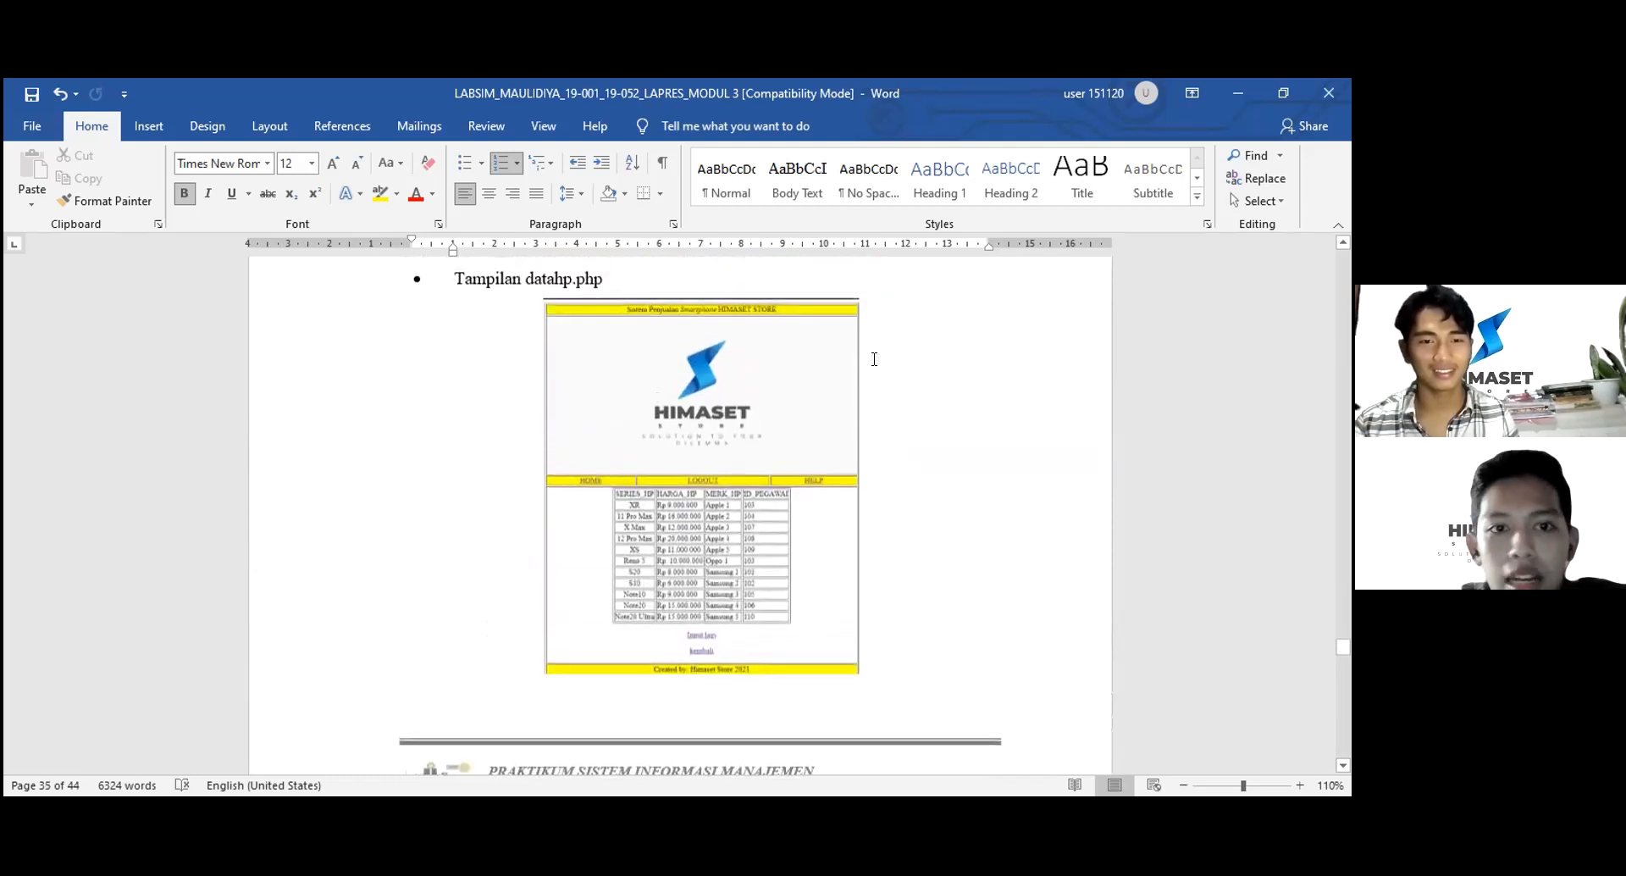
scroll(874, 359, down, 12)
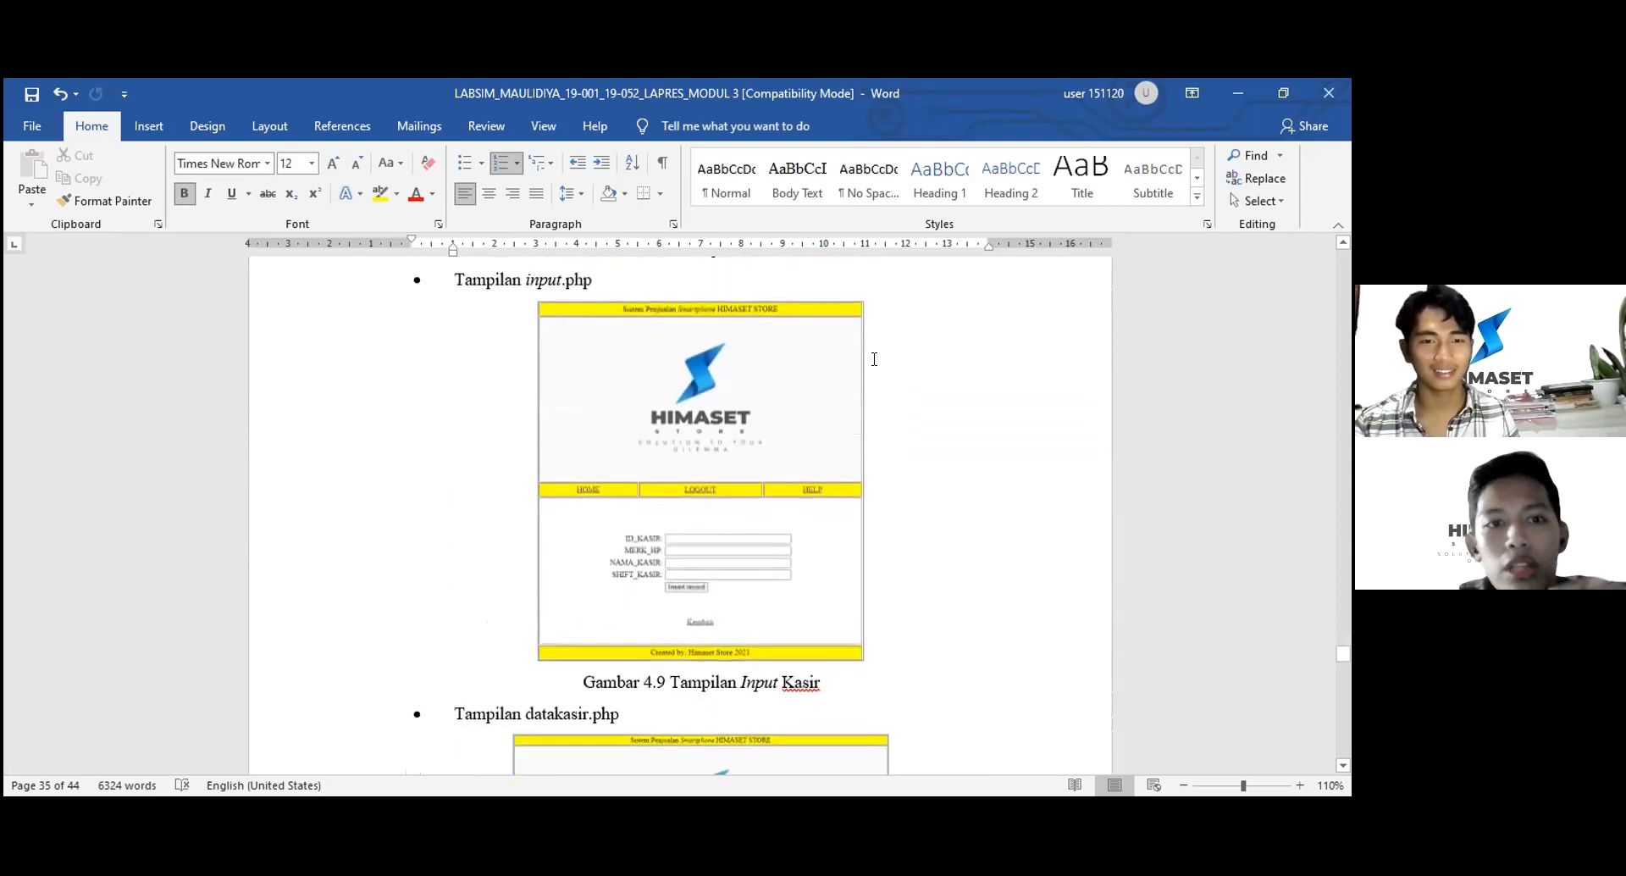
scroll(874, 359, down, 1)
scroll(874, 359, up, 6)
scroll(874, 361, down, 9)
scroll(874, 363, down, 8)
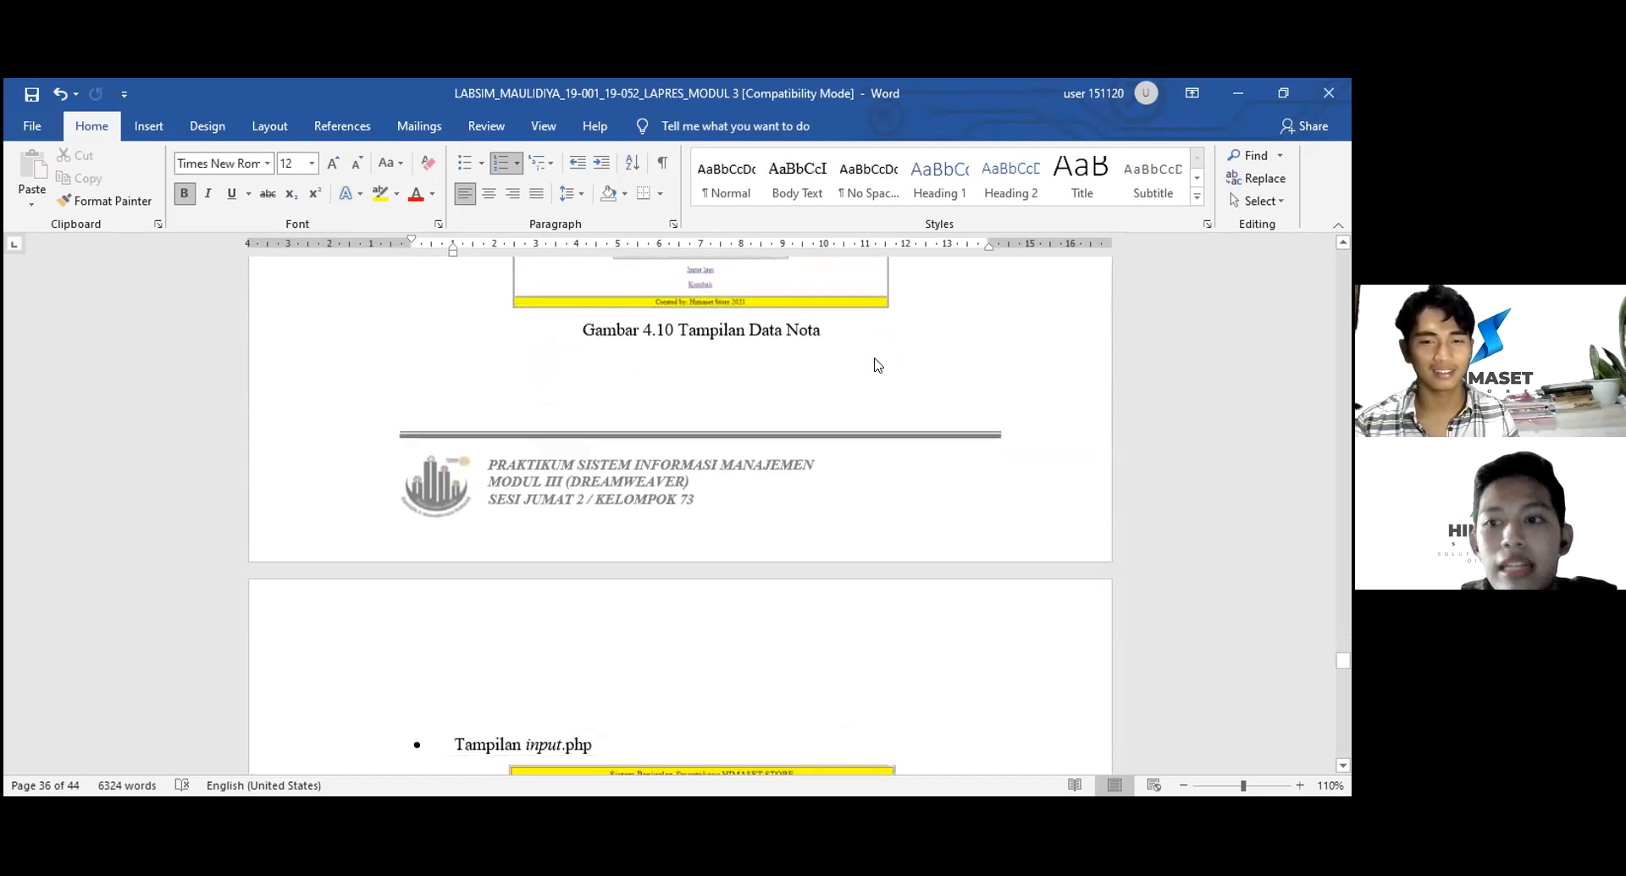
scroll(876, 364, down, 7)
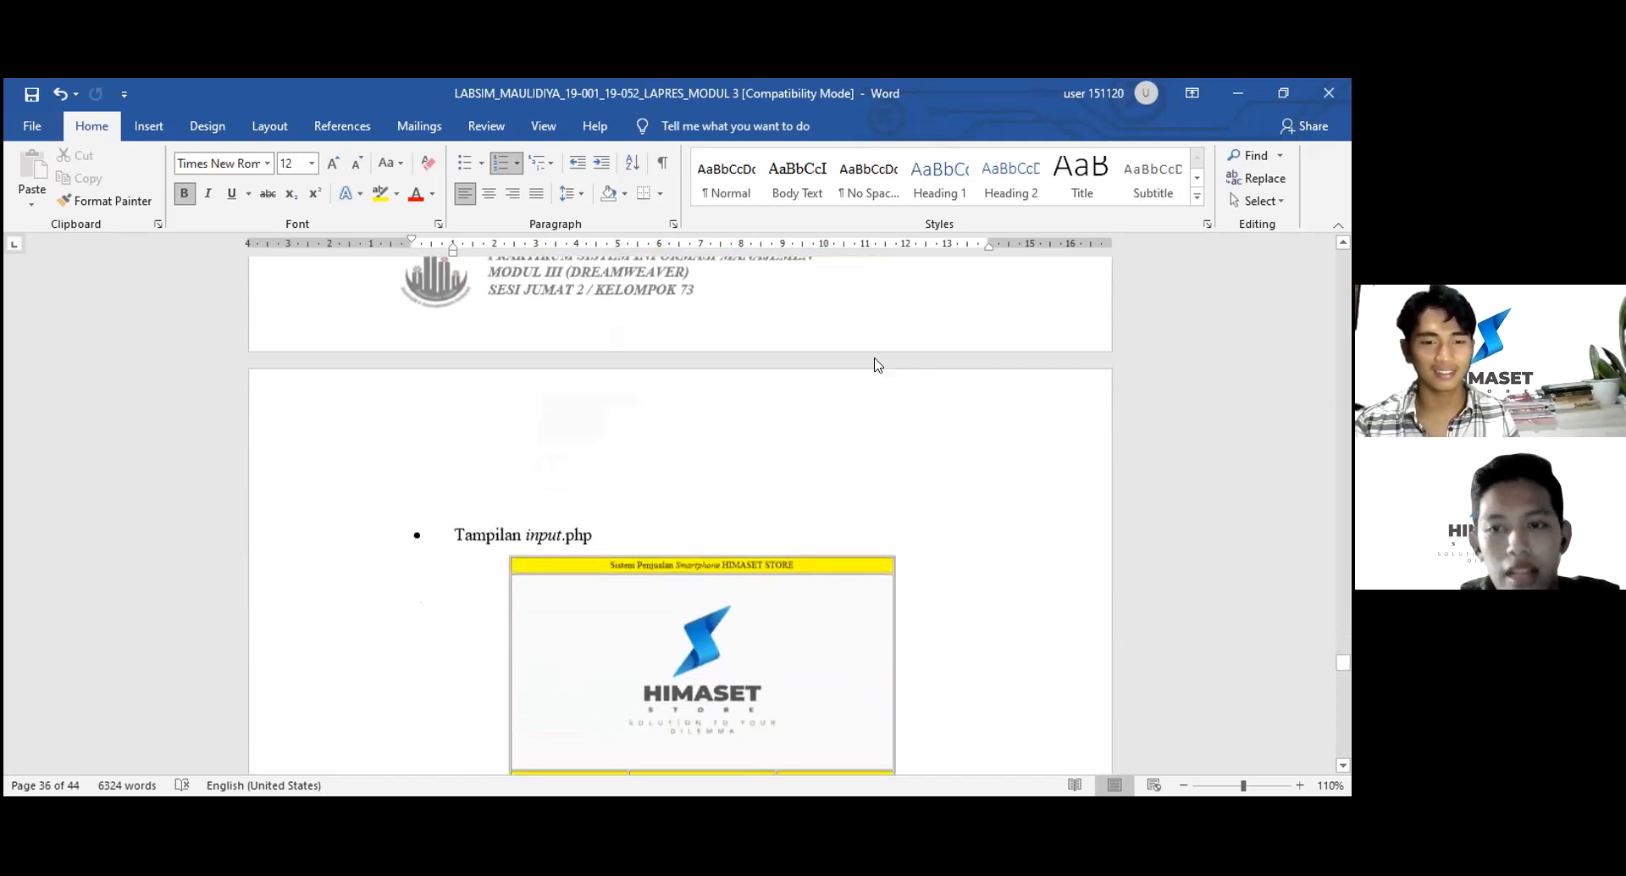
scroll(876, 364, down, 15)
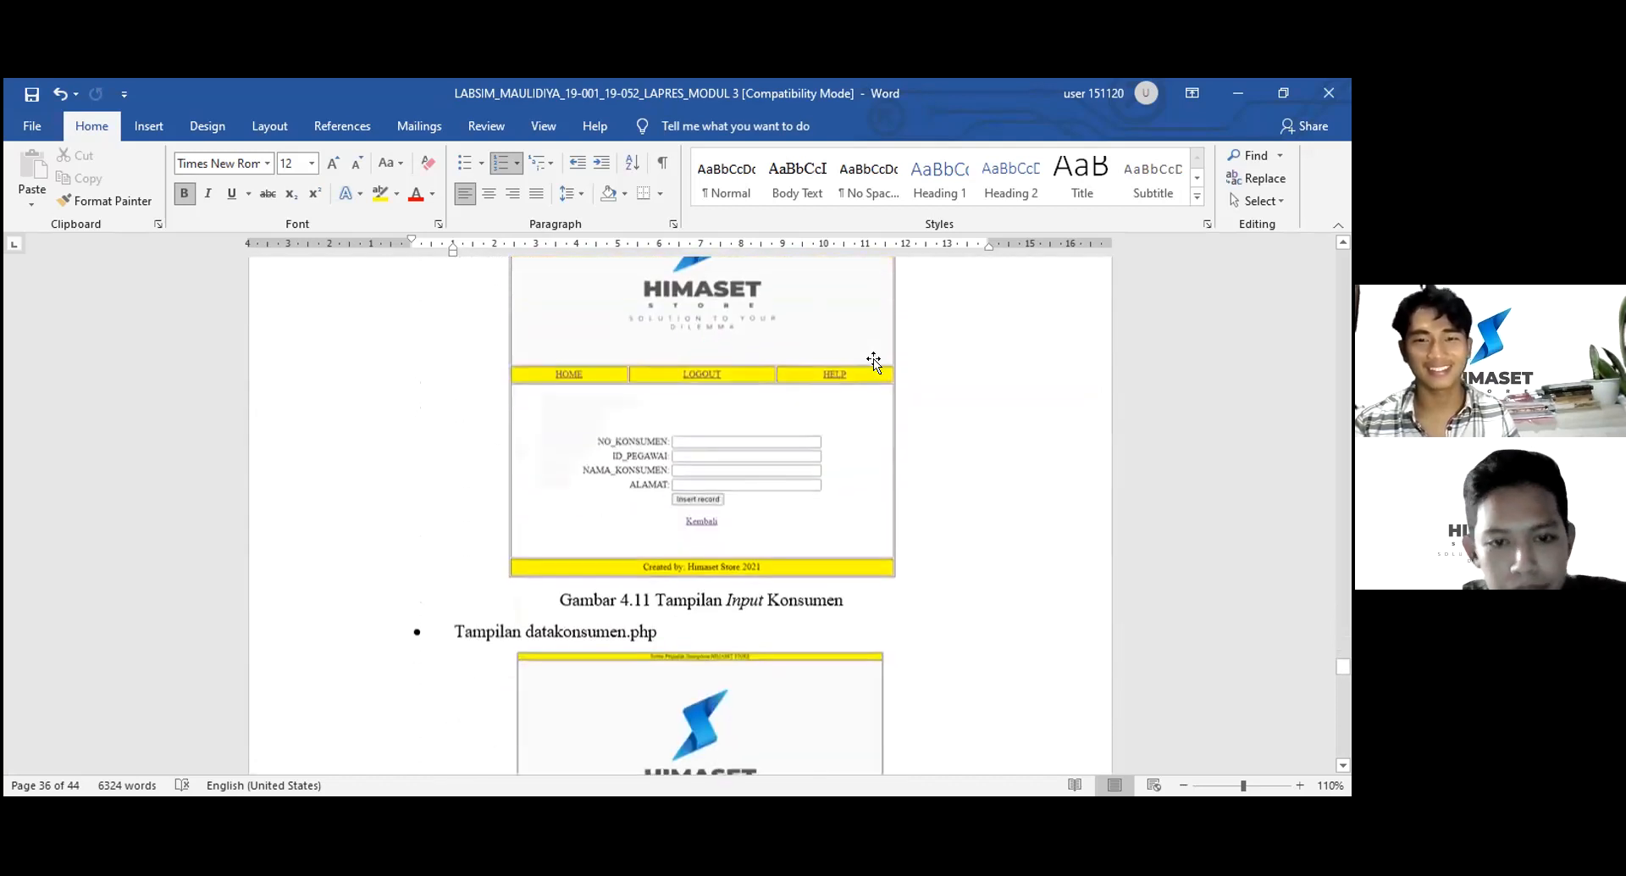
scroll(875, 360, down, 20)
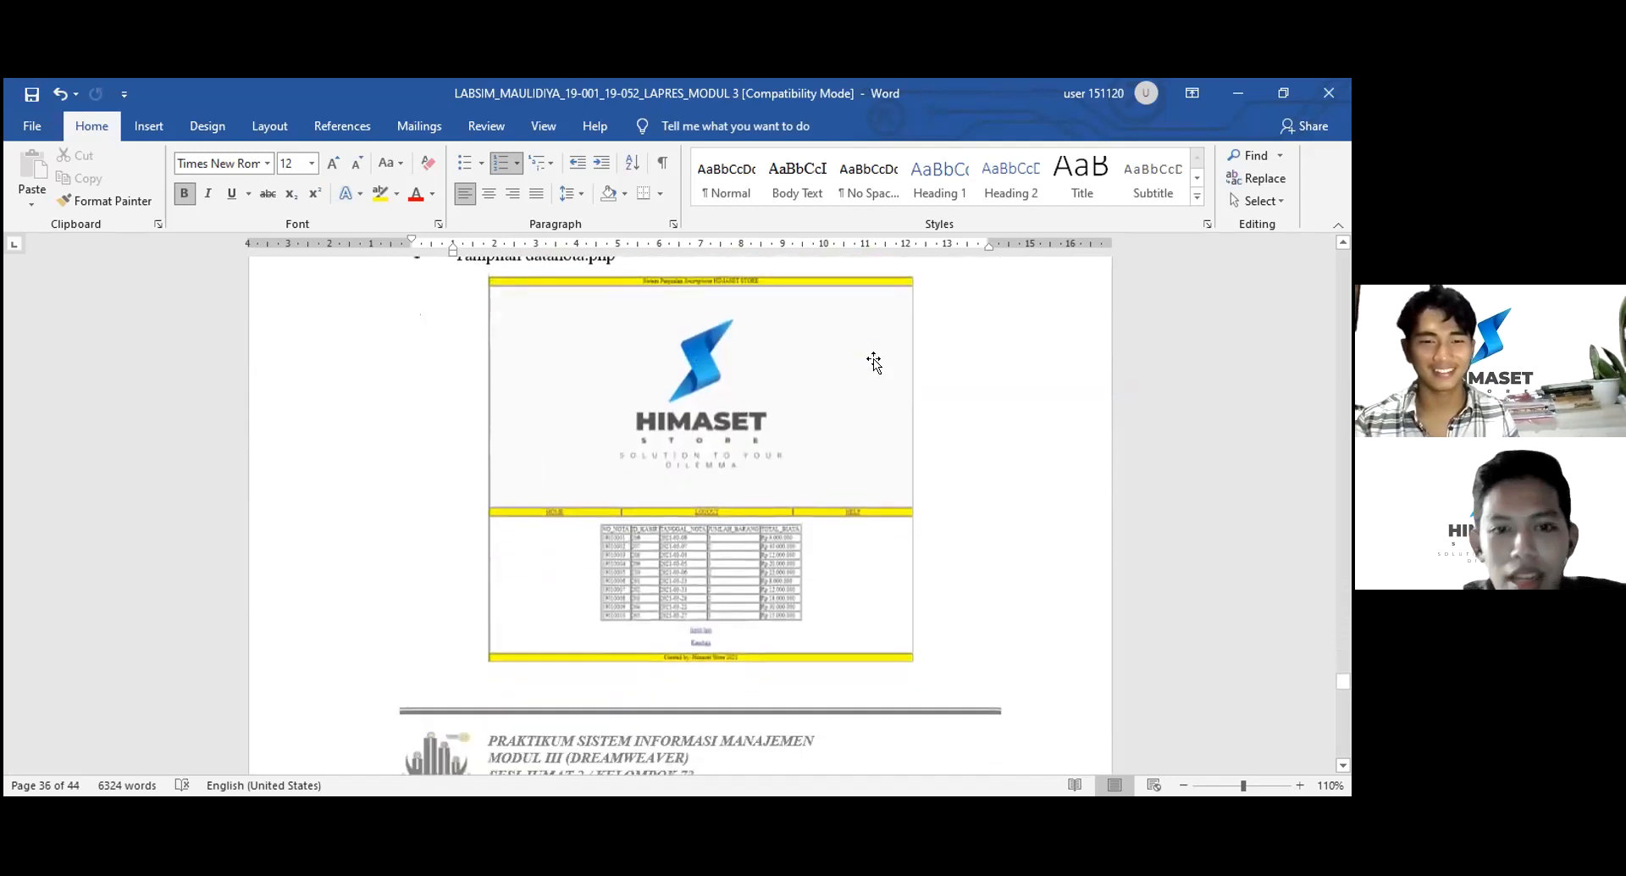
scroll(878, 365, down, 20)
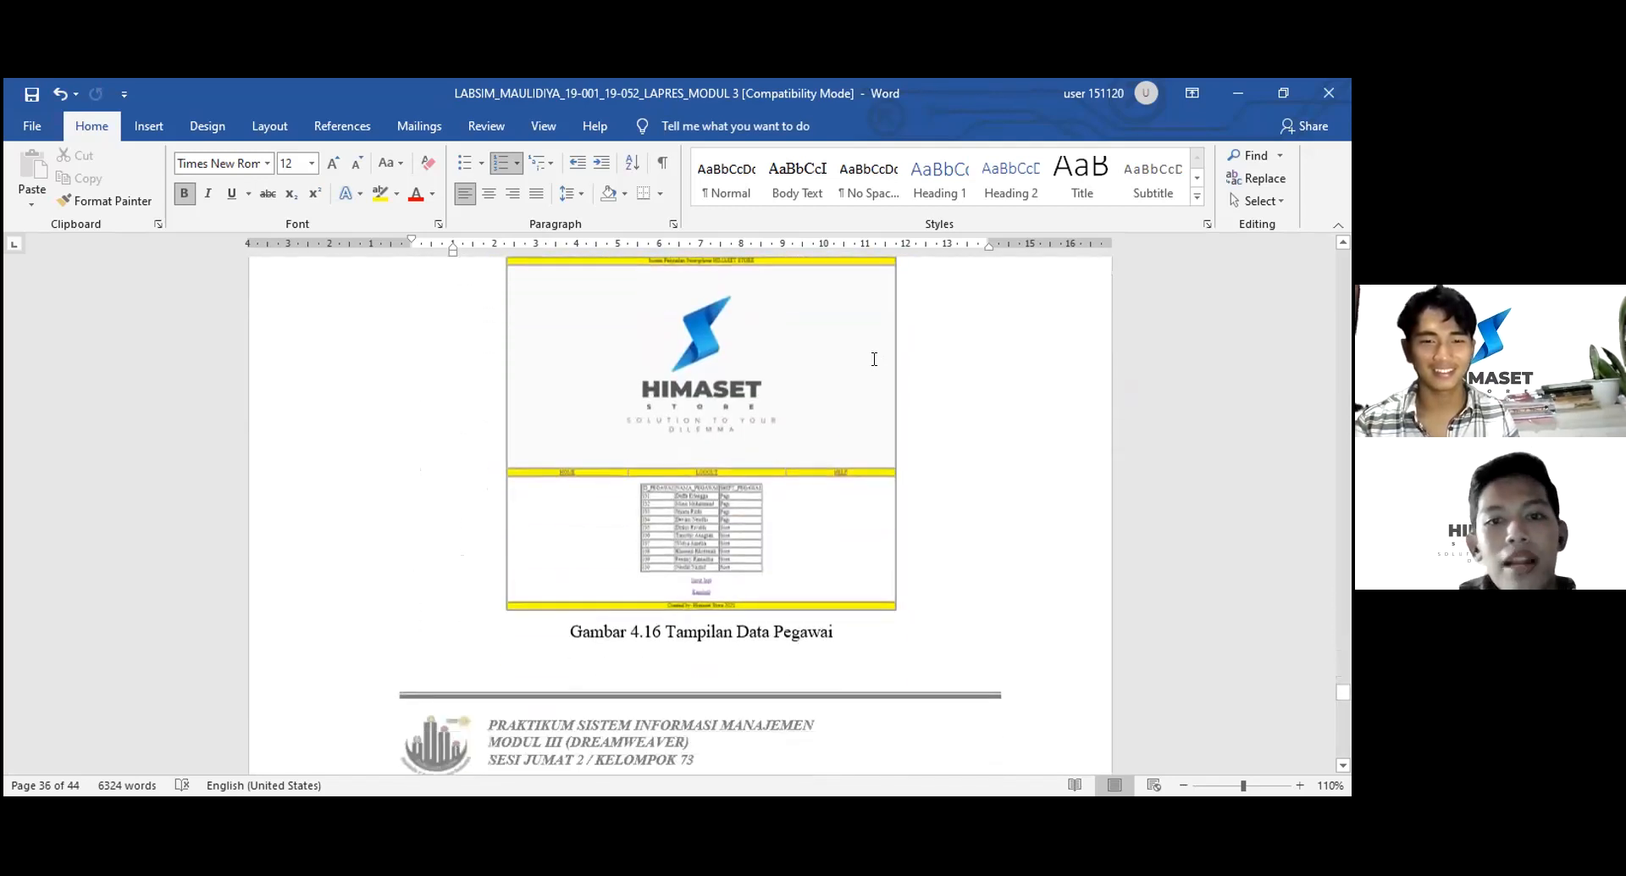
scroll(876, 364, down, 15)
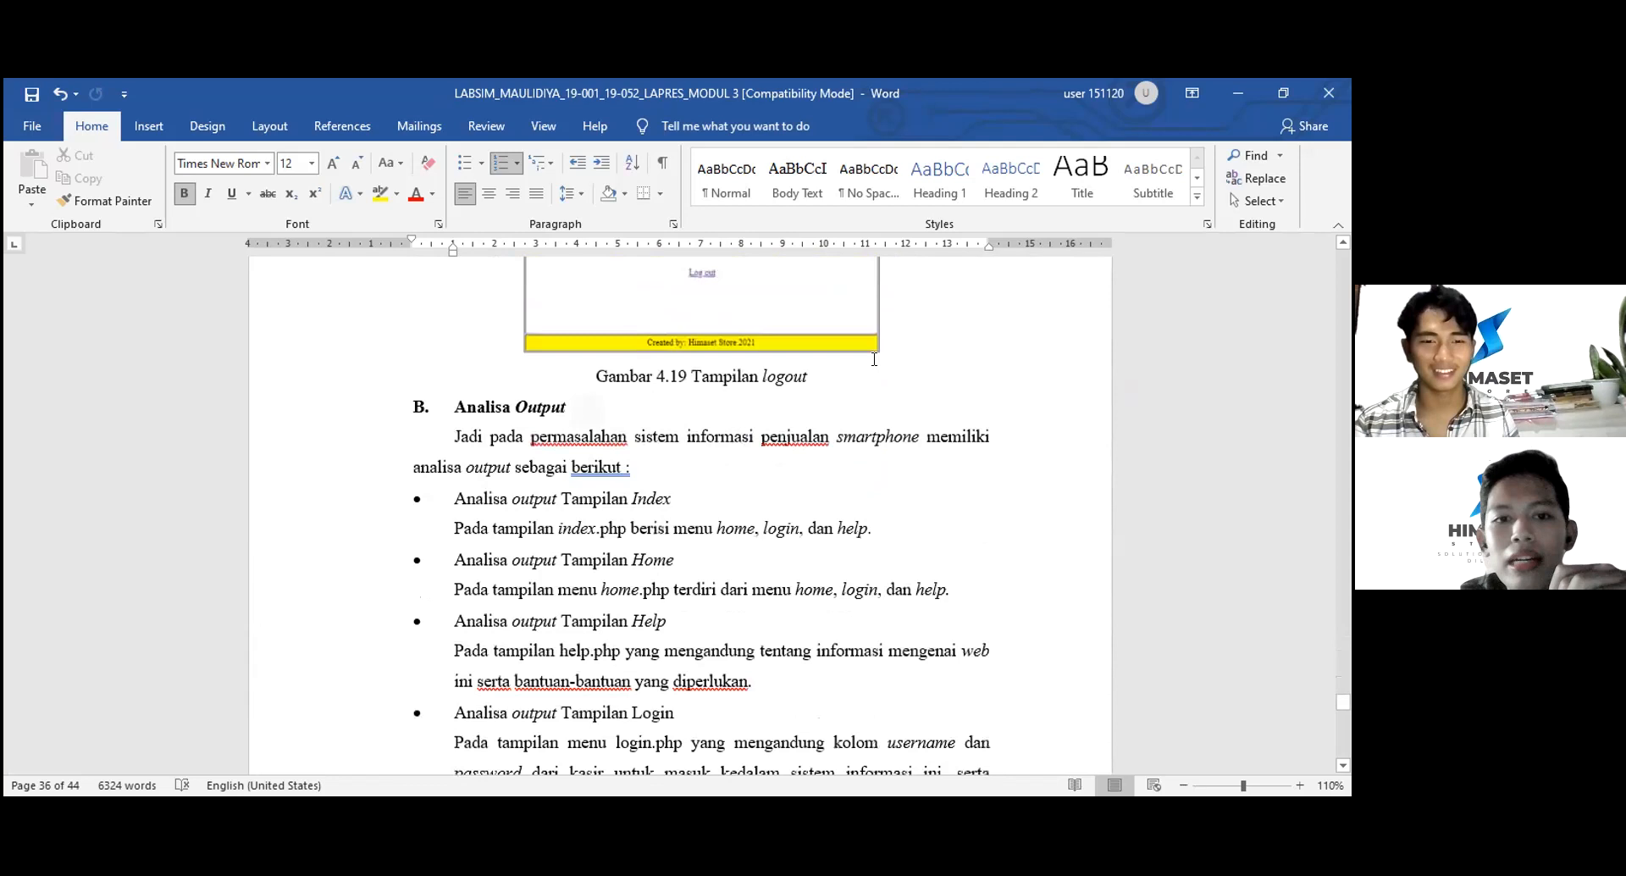
- Scroll past the page footer to the success-versus-failure page analysis bullet
scroll(874, 359, up, 3)
scroll(874, 359, down, 2)
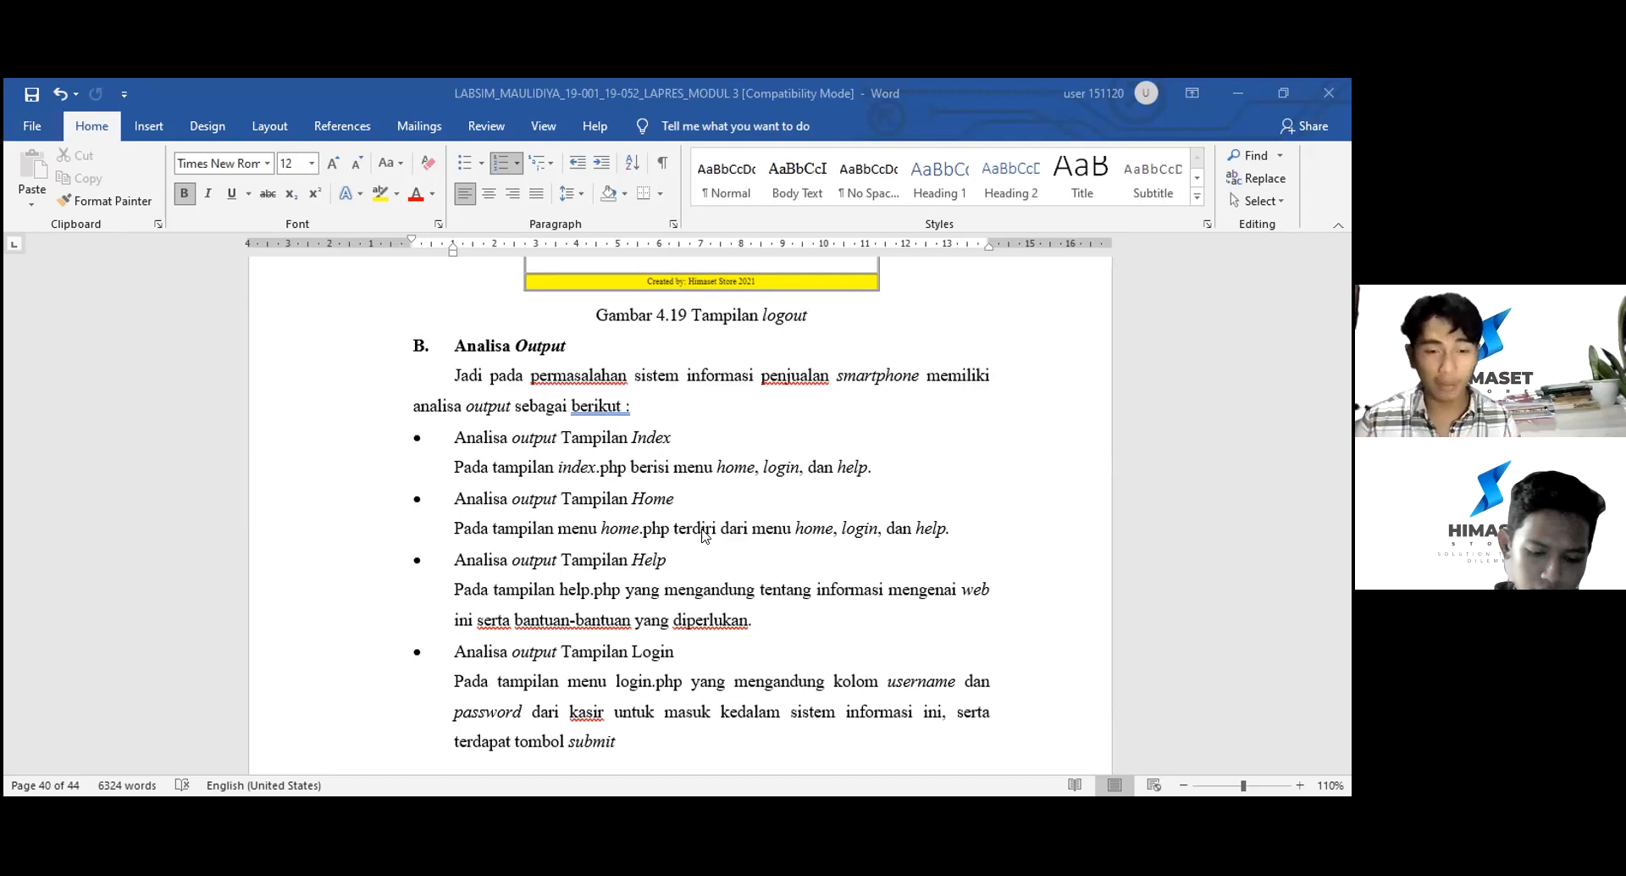
scroll(701, 534, down, 3)
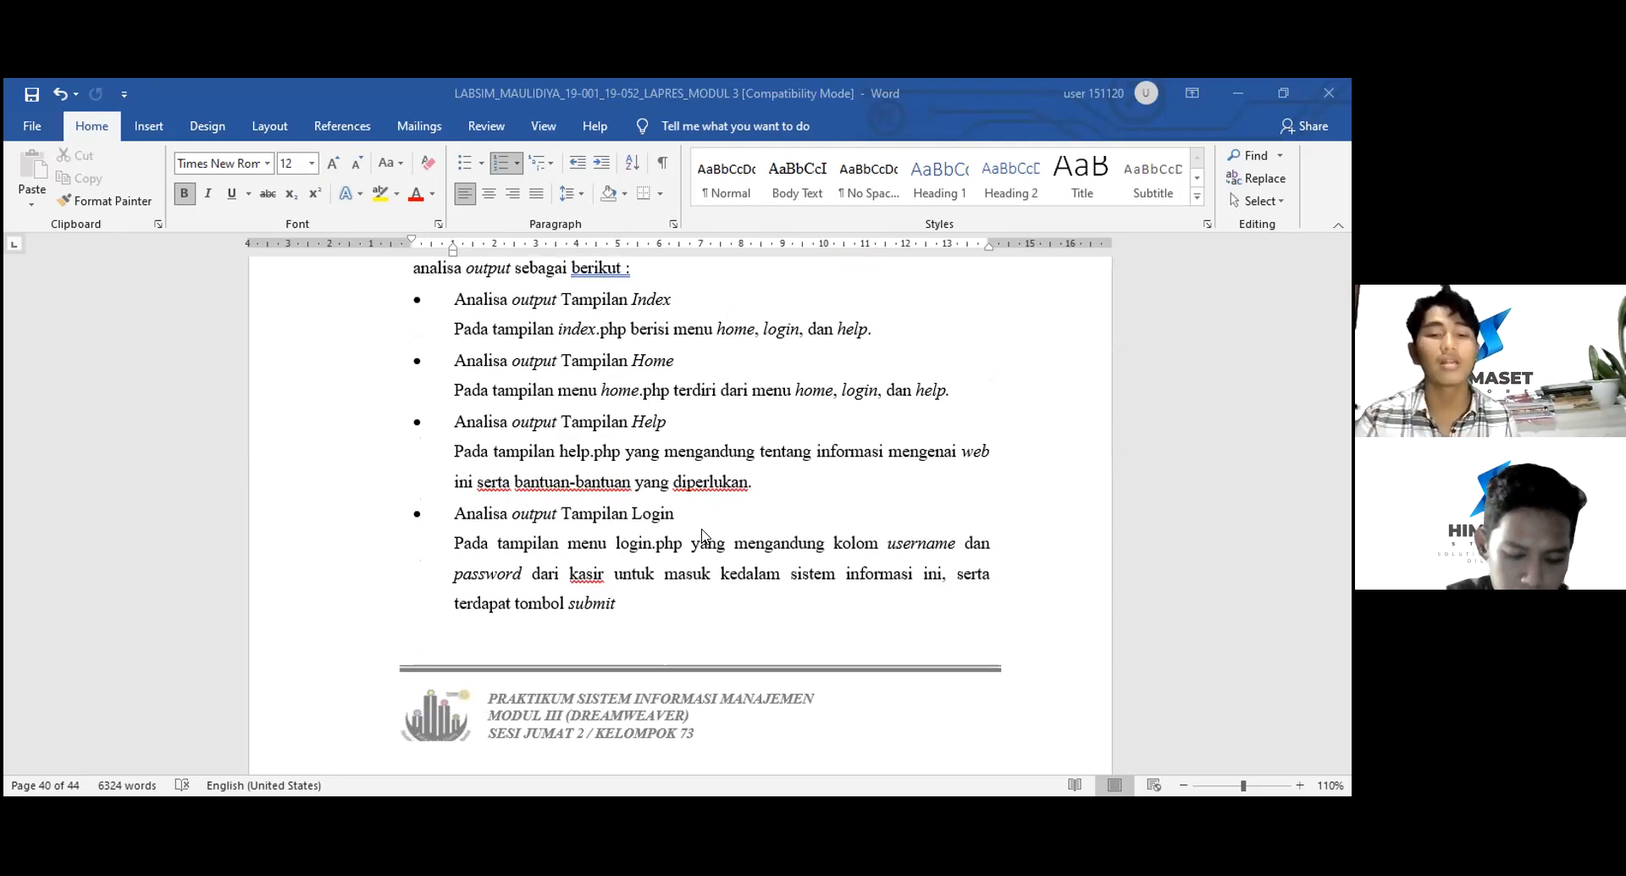
scroll(701, 534, down, 6)
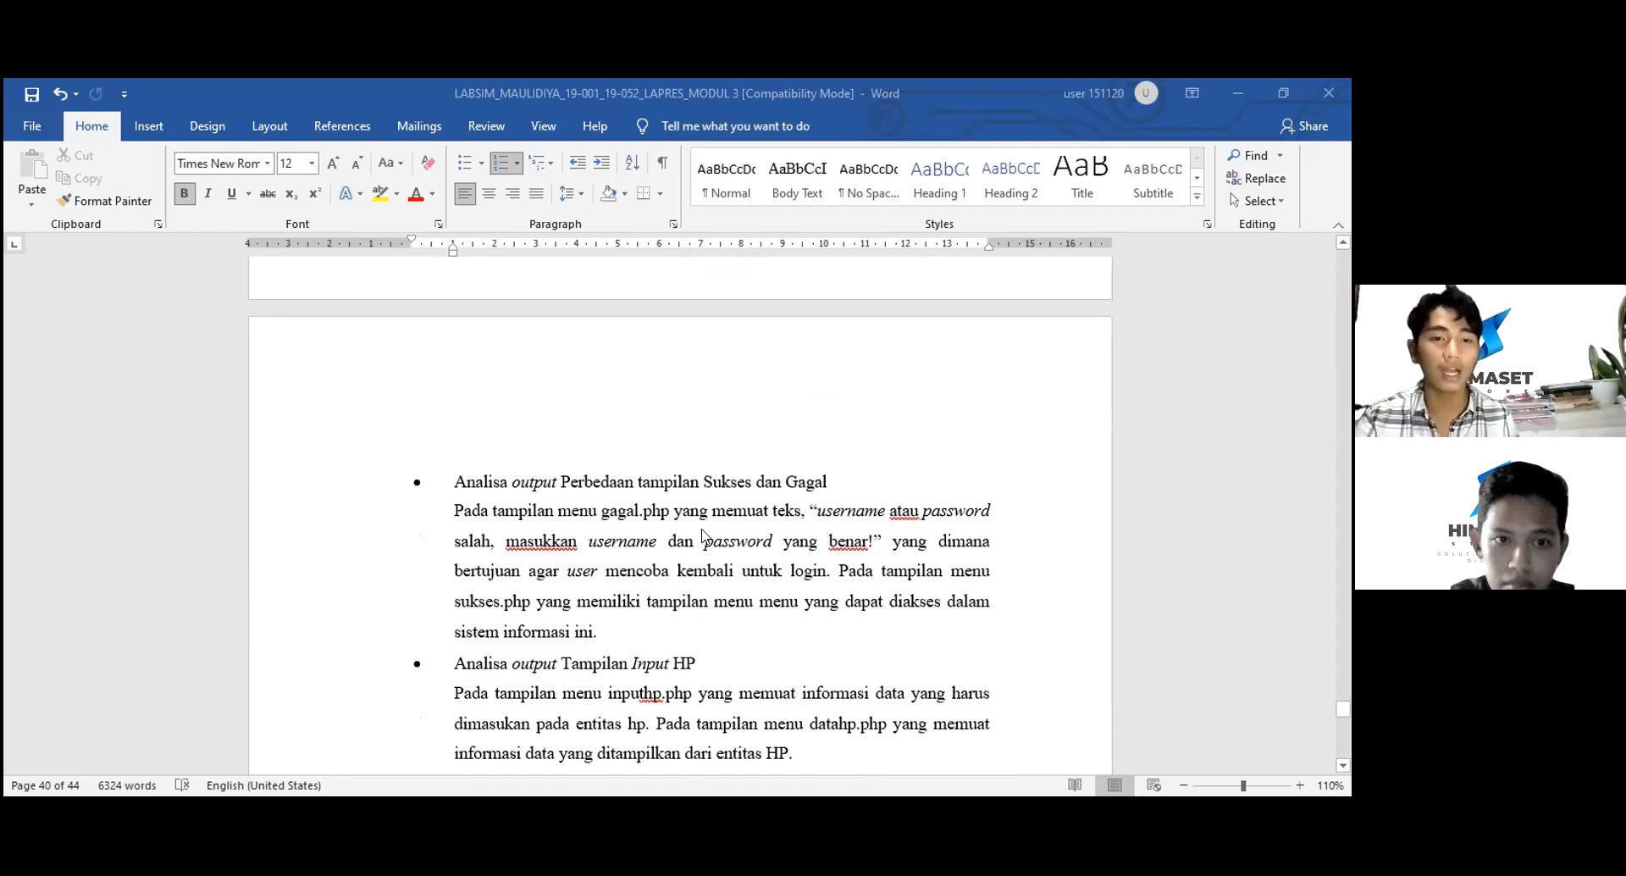
- Scroll past the Input HP and Data HP analyses to the Kasir, Konsumen and Nota bullets
scroll(702, 534, down, 1)
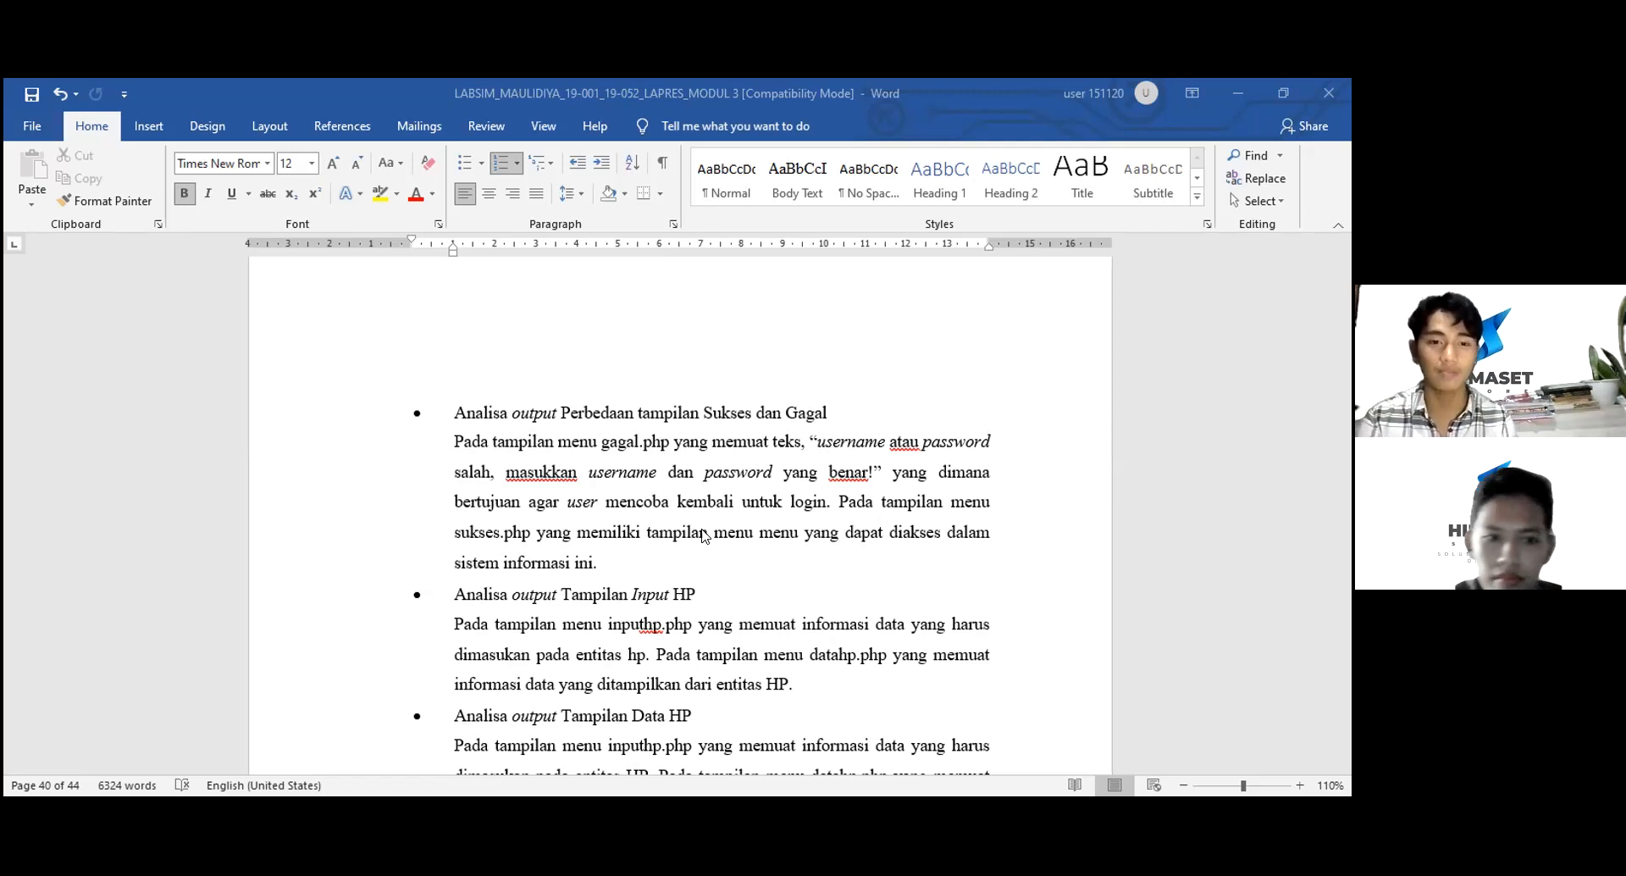
scroll(702, 535, down, 3)
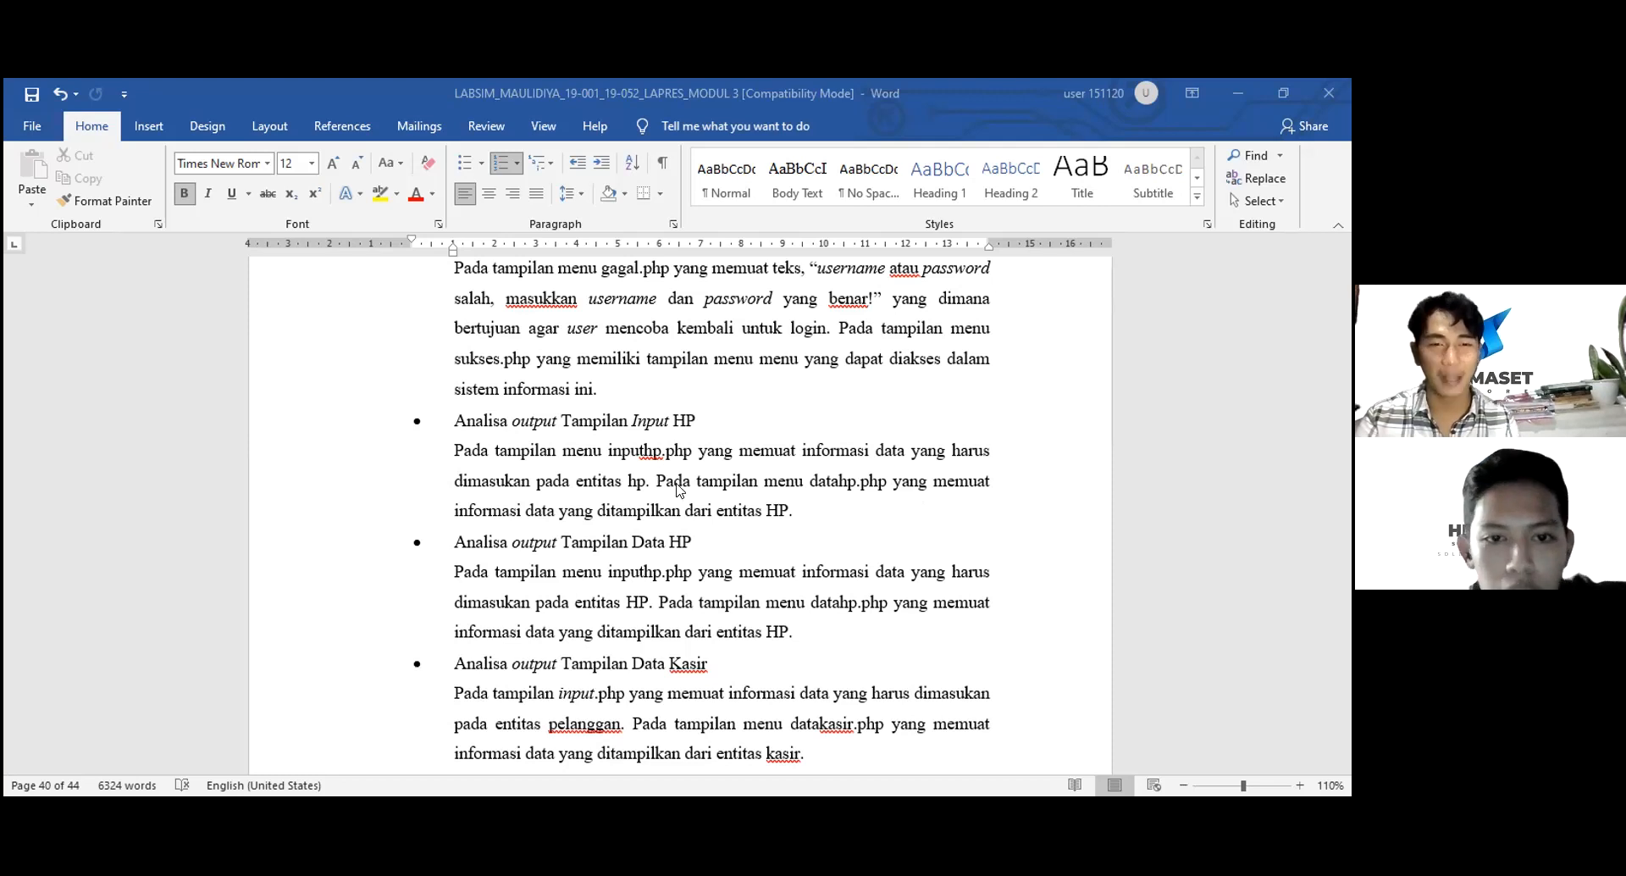
scroll(677, 489, down, 5)
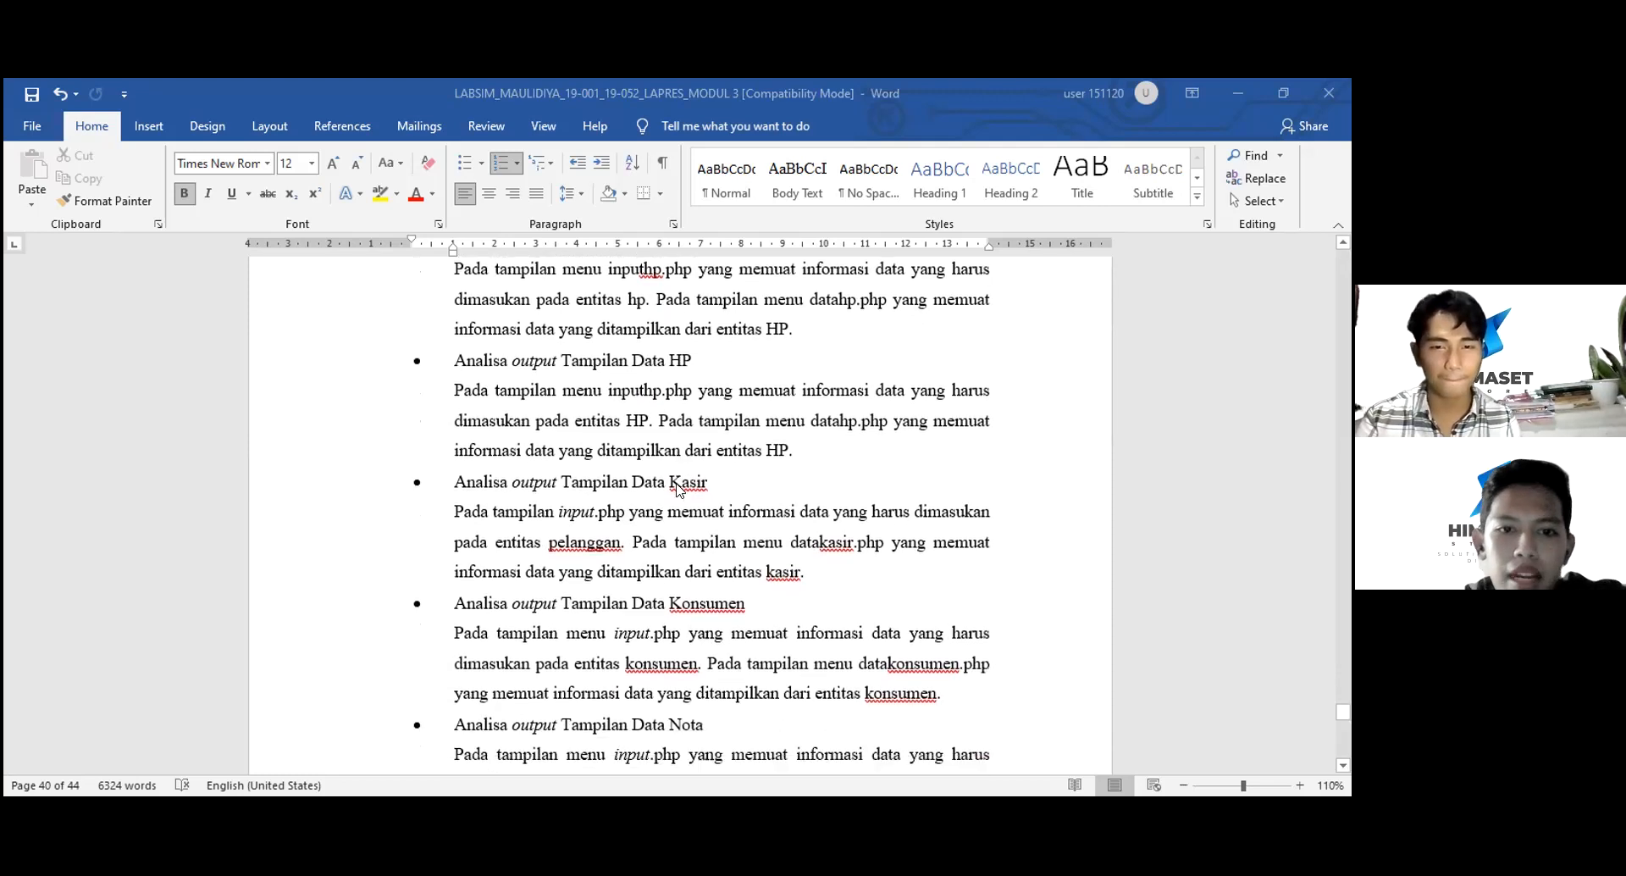
scroll(678, 489, down, 1)
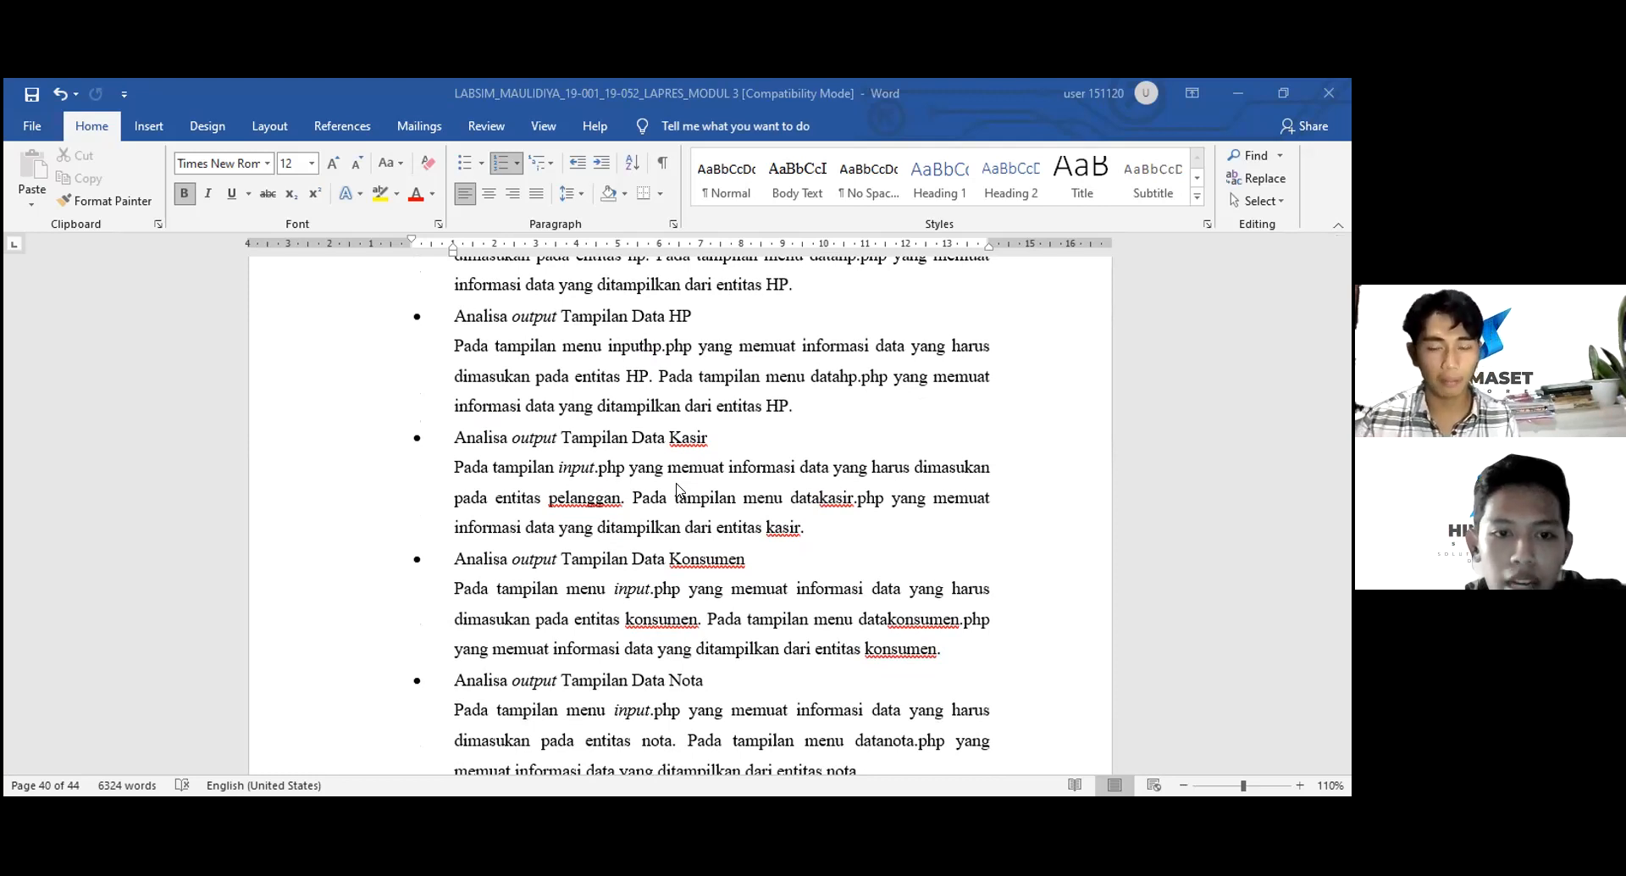
- Scroll past the Nota bullet to the Pegawai and Logout output analyses
scroll(678, 489, down, 3)
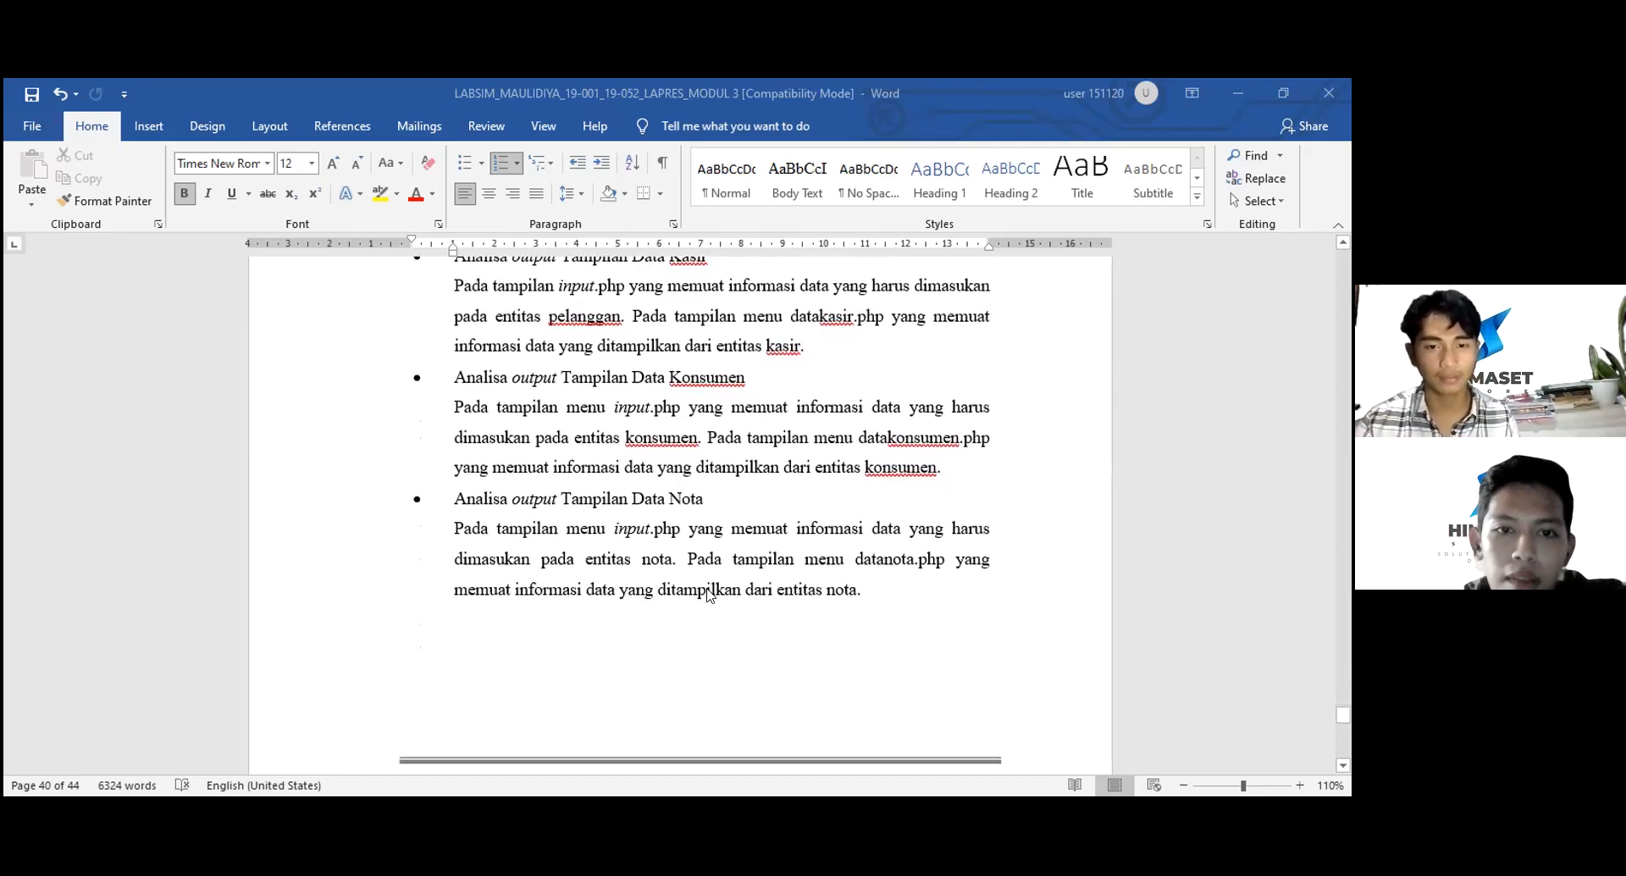
scroll(734, 549, up, 2)
scroll(734, 548, up, 1)
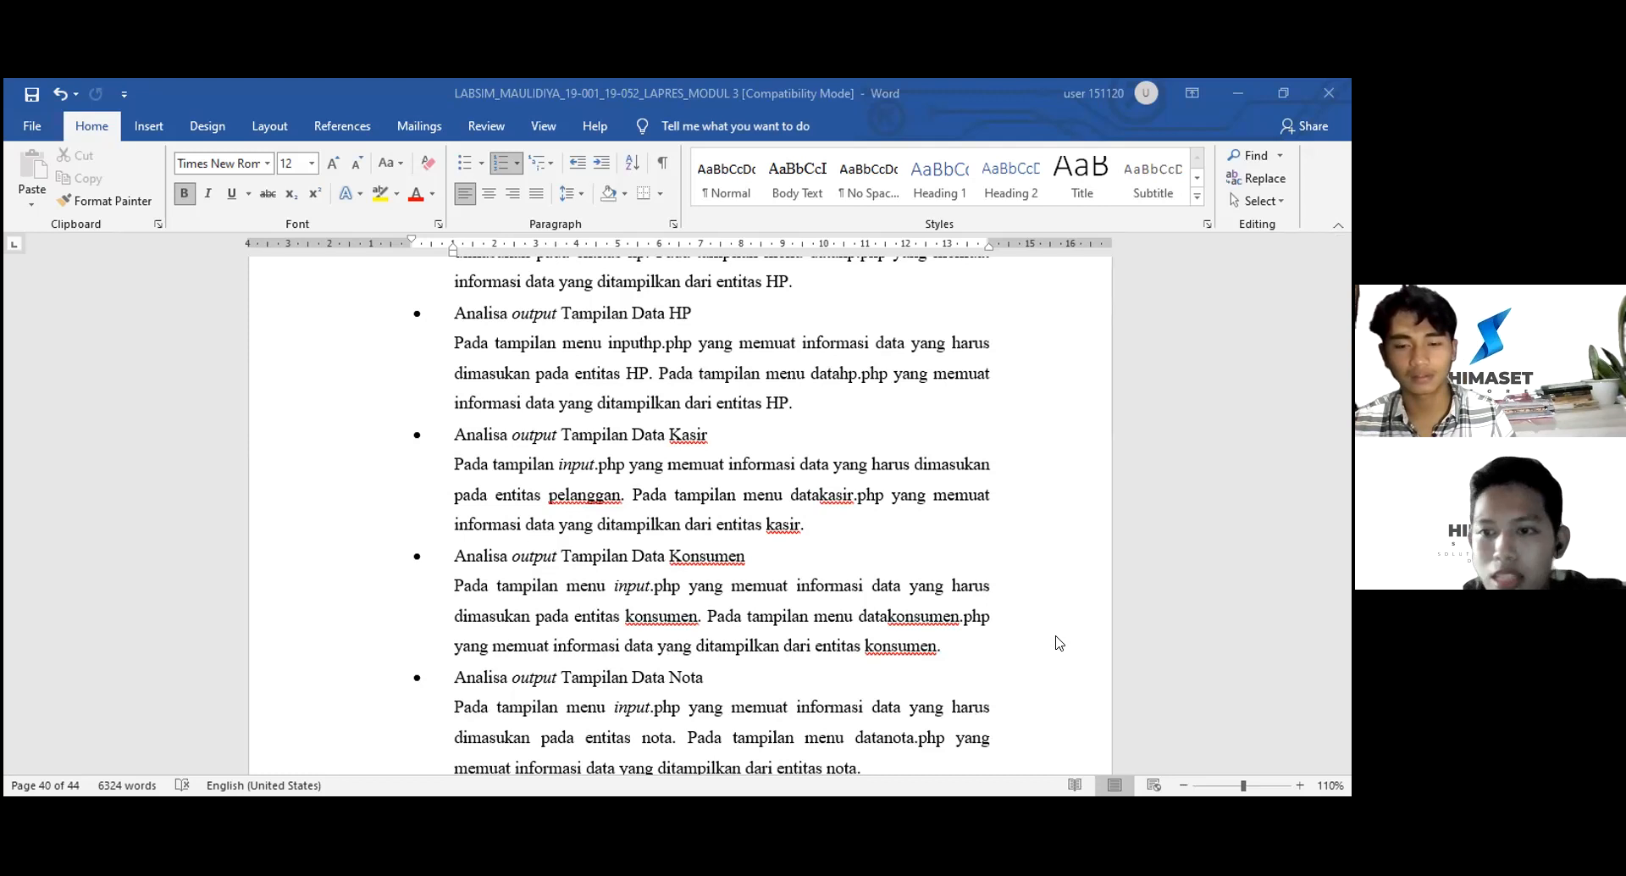
scroll(1059, 642, down, 8)
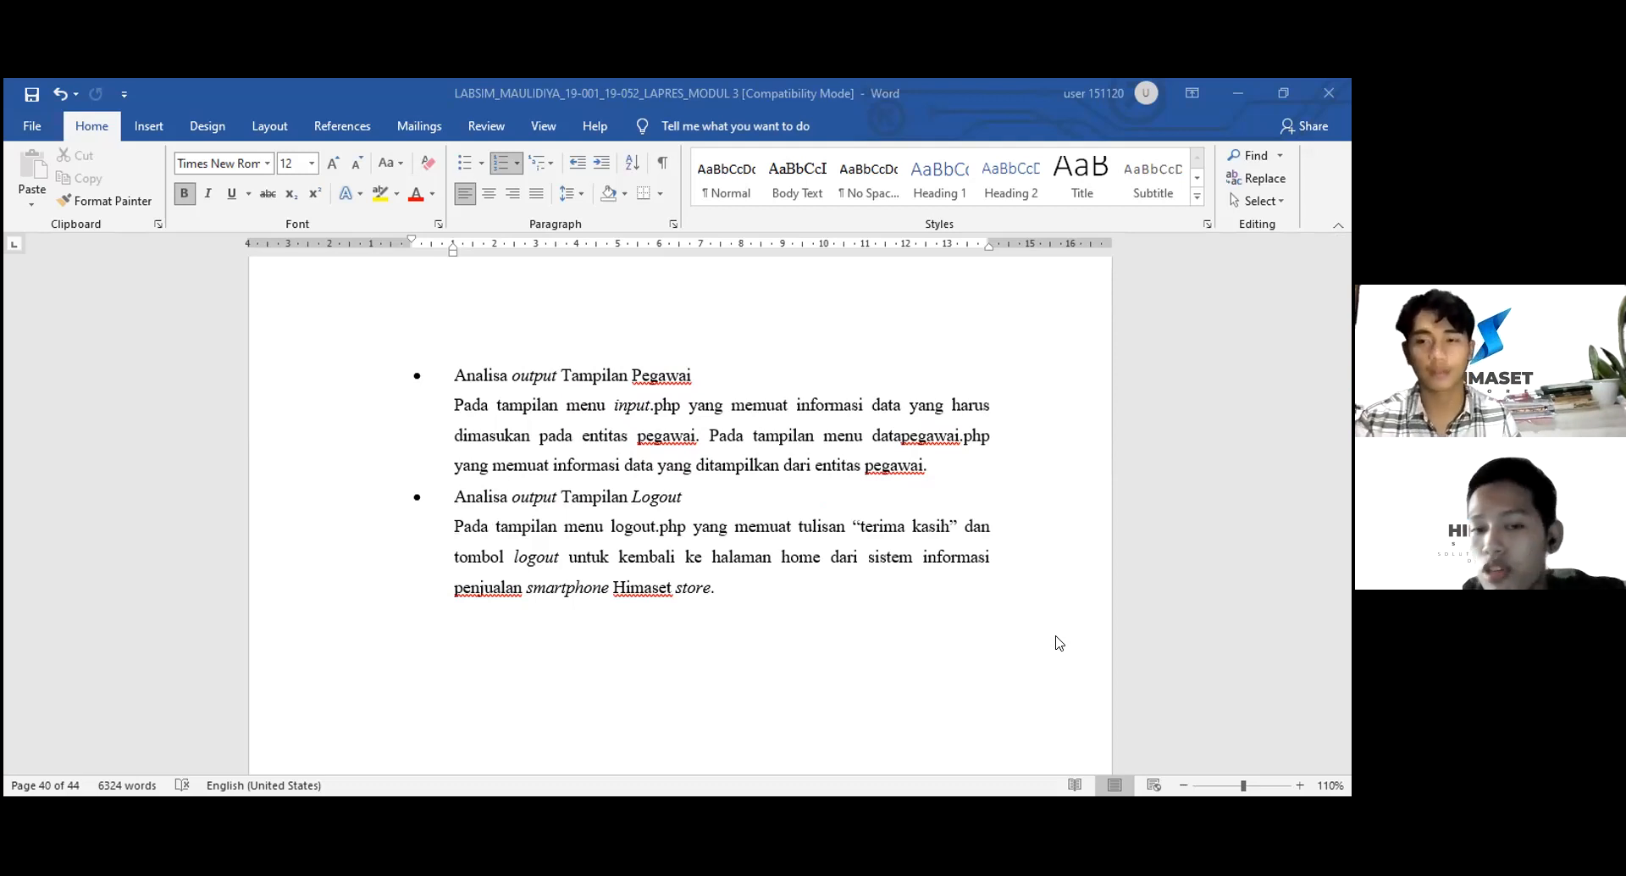
- Scroll down to the 'V. Kesimpulan dan Saran' heading and its three conclusions
scroll(1058, 644, down, 5)
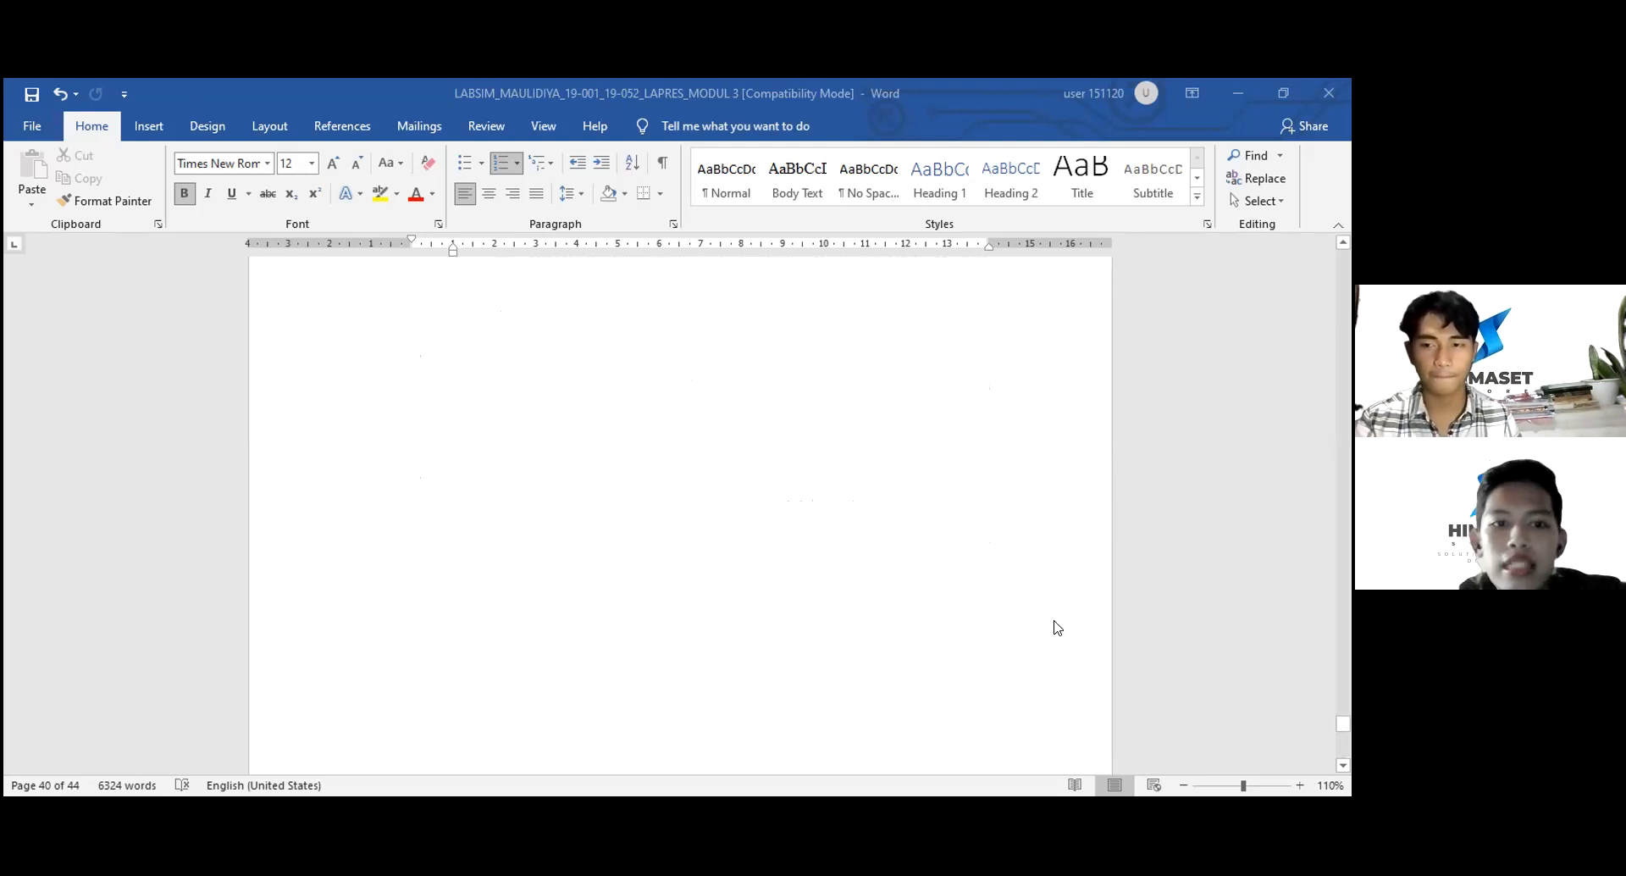
scroll(1058, 627, down, 8)
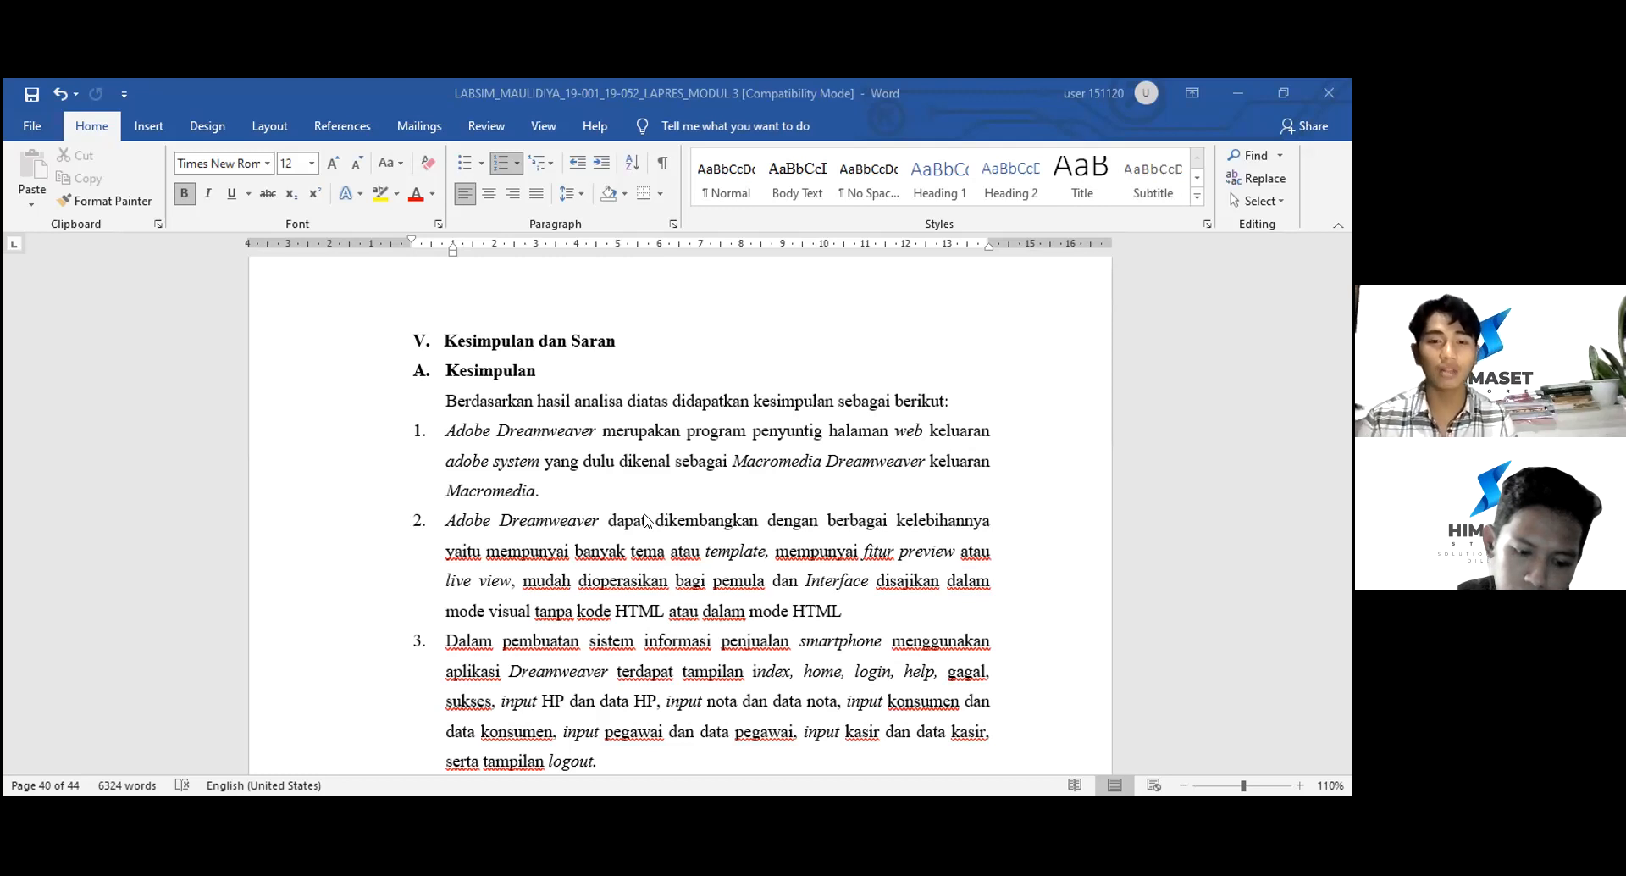
- Scroll to section B. Saran showing its five numbered suggestions
scroll(646, 520, down, 4)
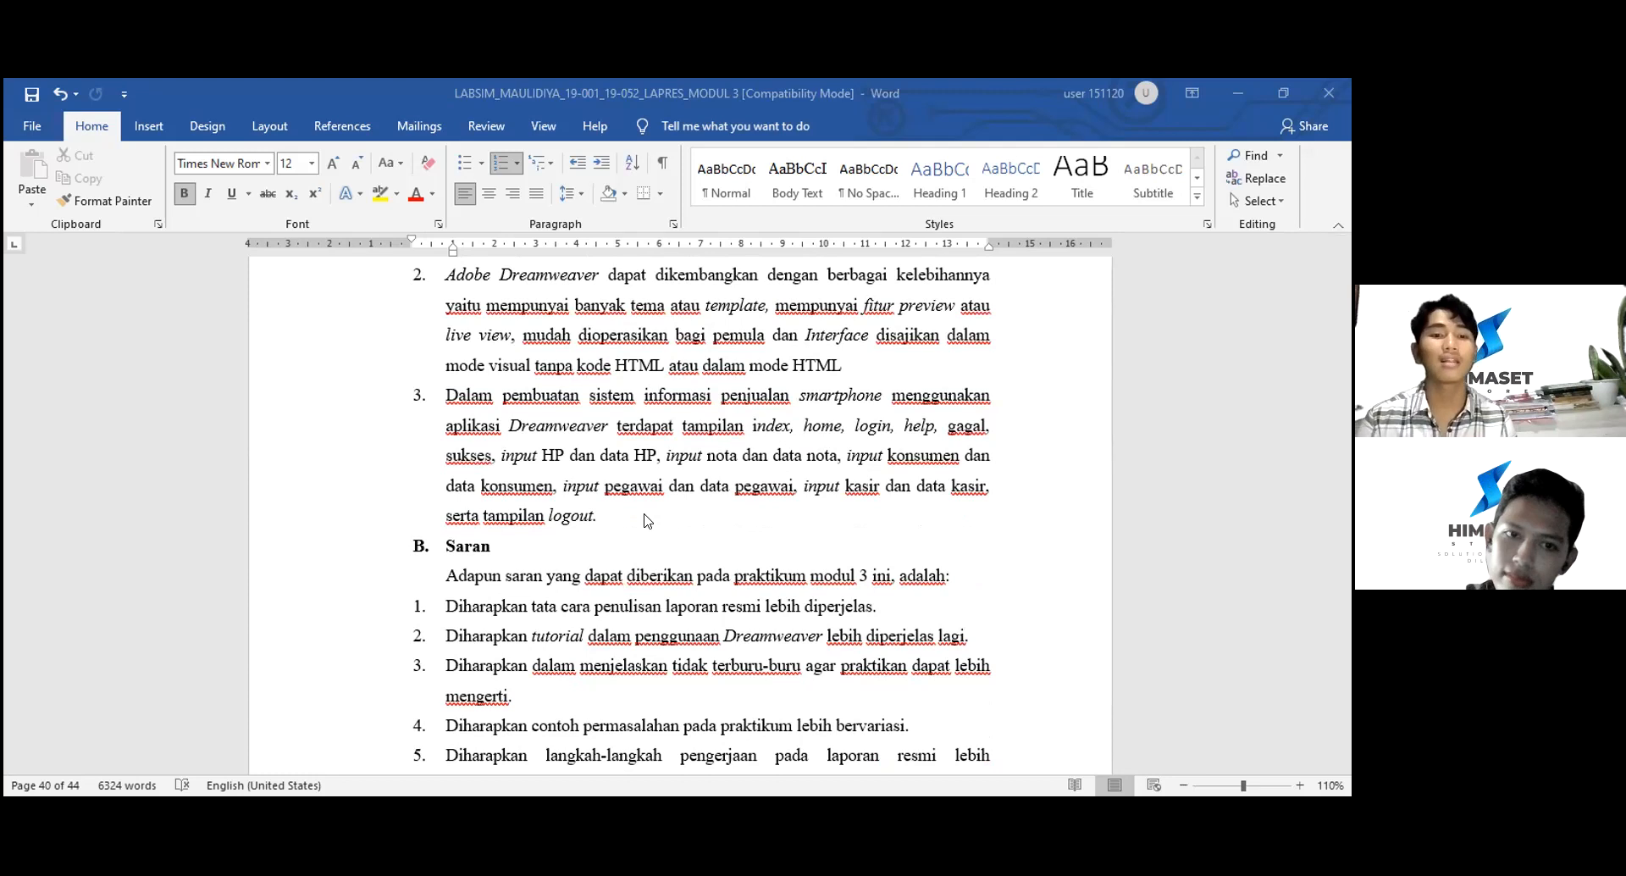
scroll(648, 520, down, 3)
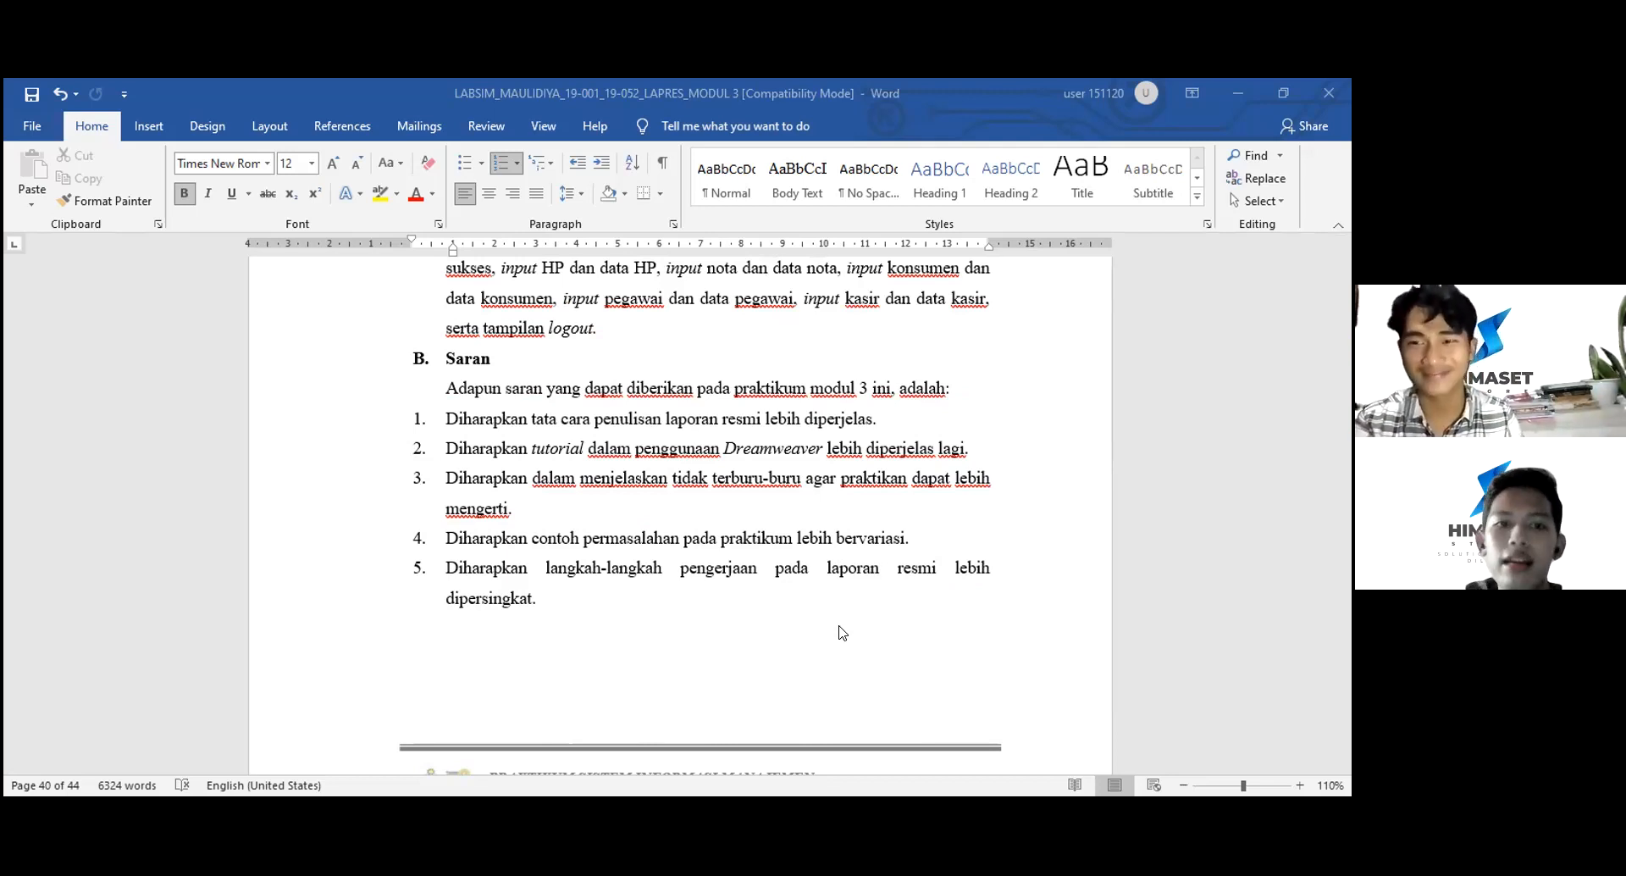
- Scroll to 'VI. Daftar Pustaka' and look over the references from Deni (2013) to Yoga (2019)
scroll(843, 632, down, 5)
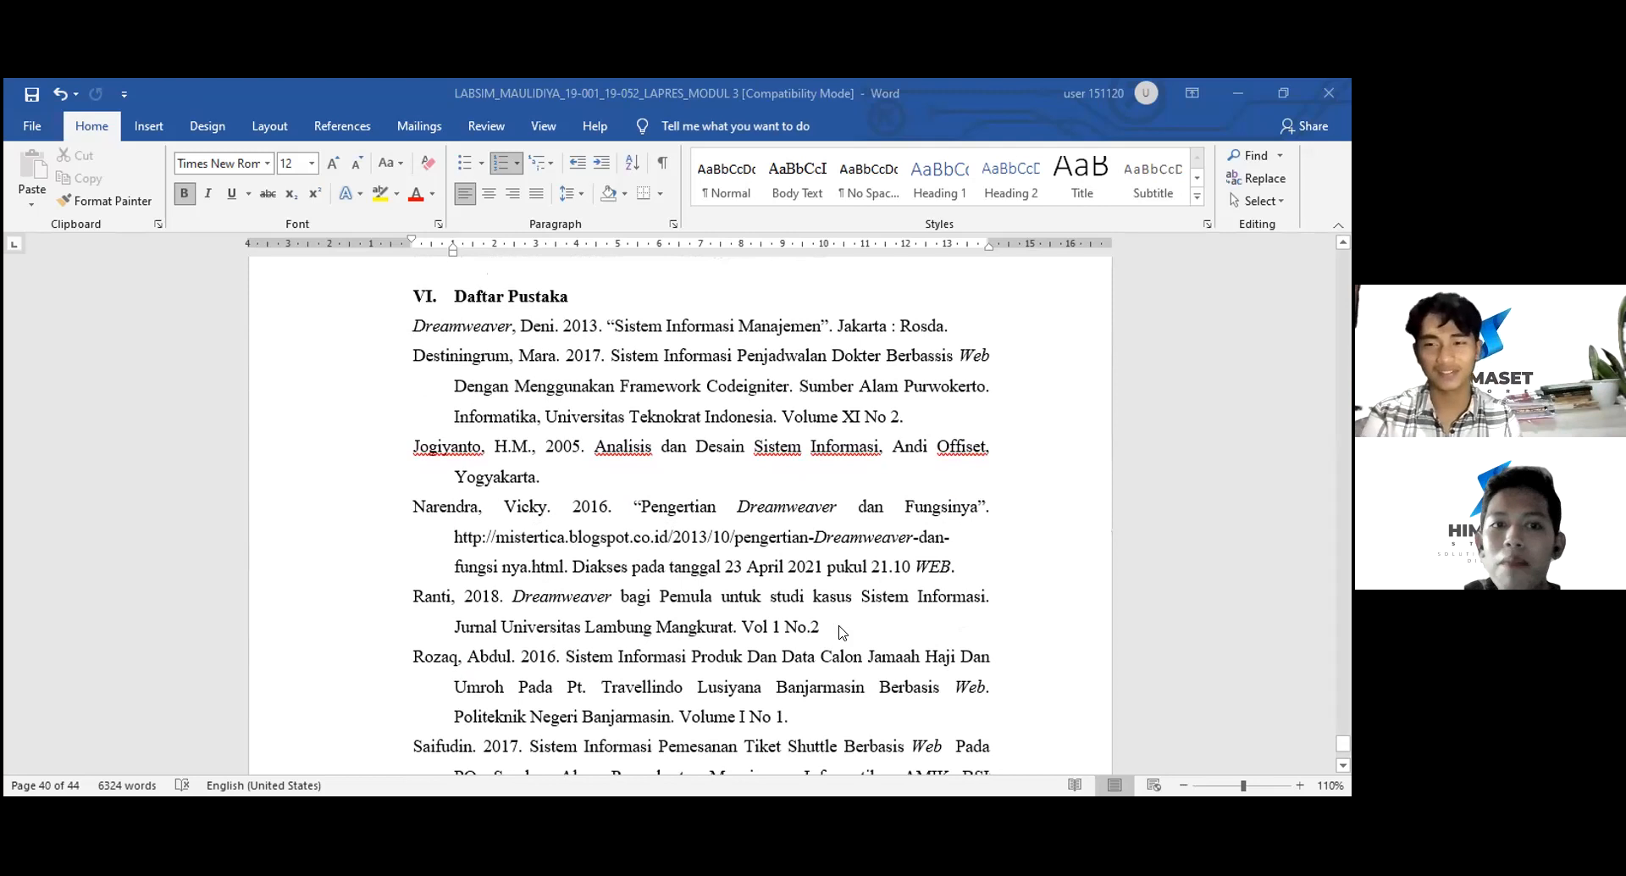
scroll(843, 633, down, 5)
scroll(842, 632, up, 4)
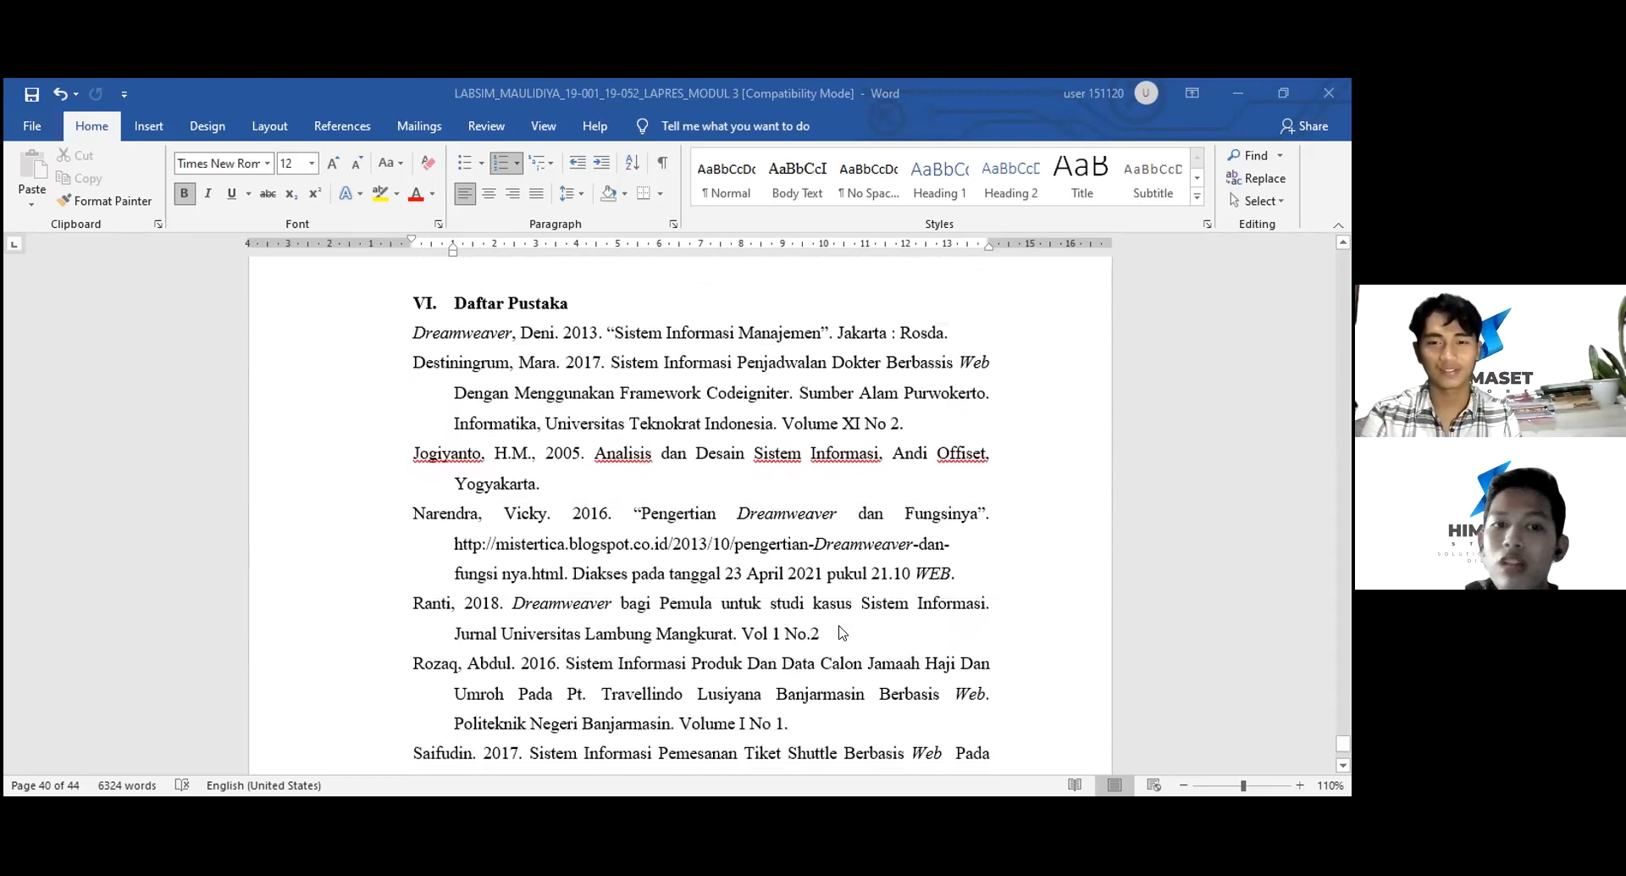
scroll(843, 633, down, 6)
scroll(842, 633, up, 6)
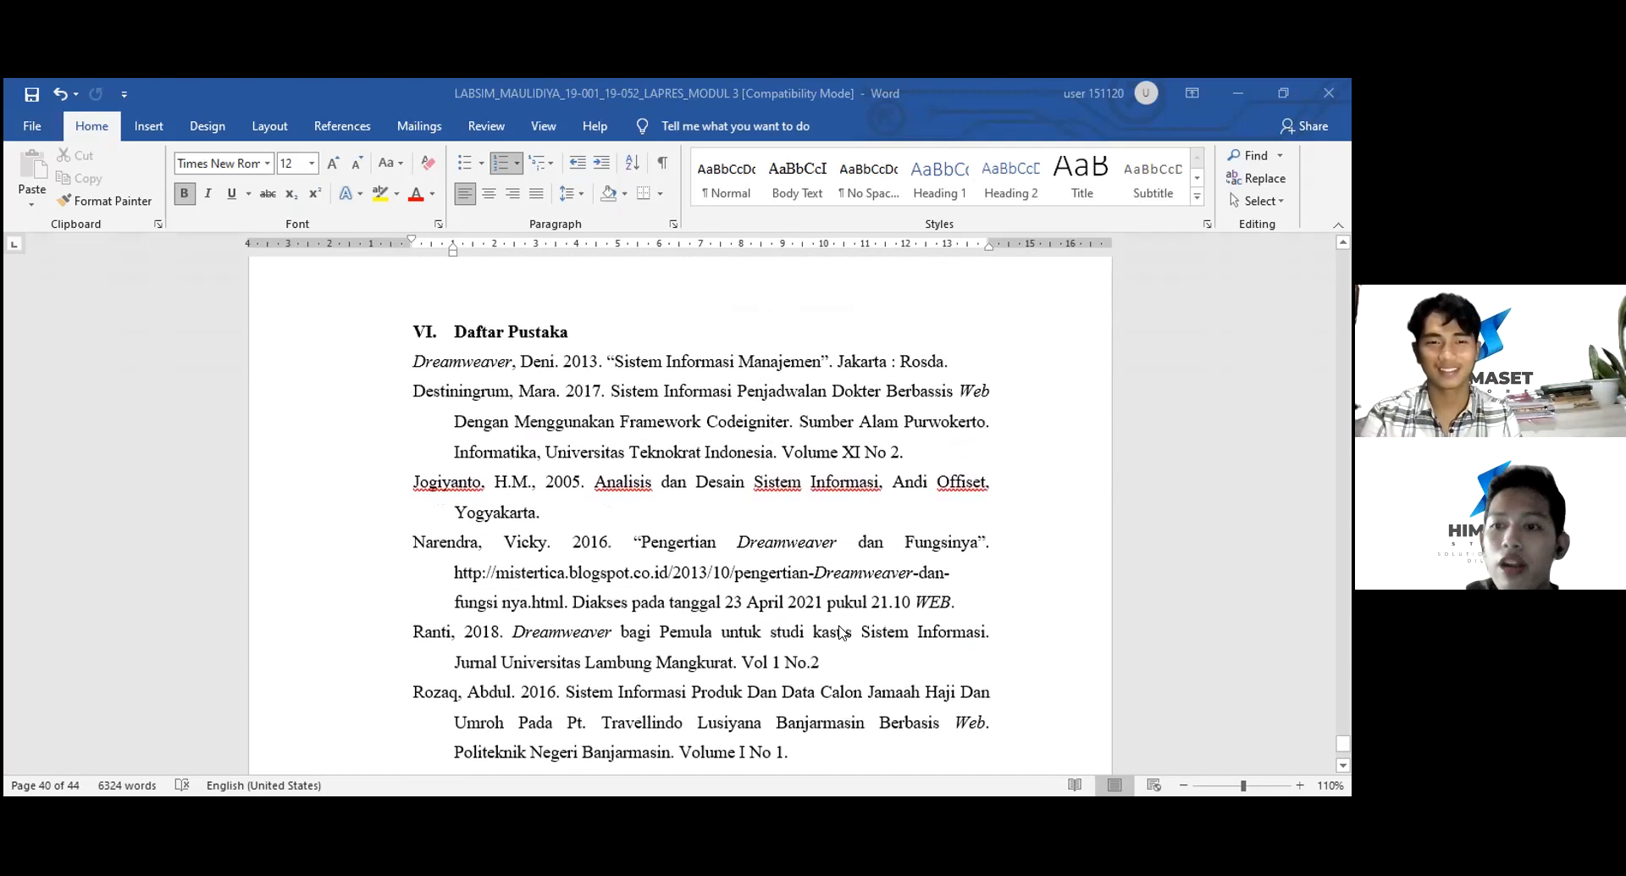